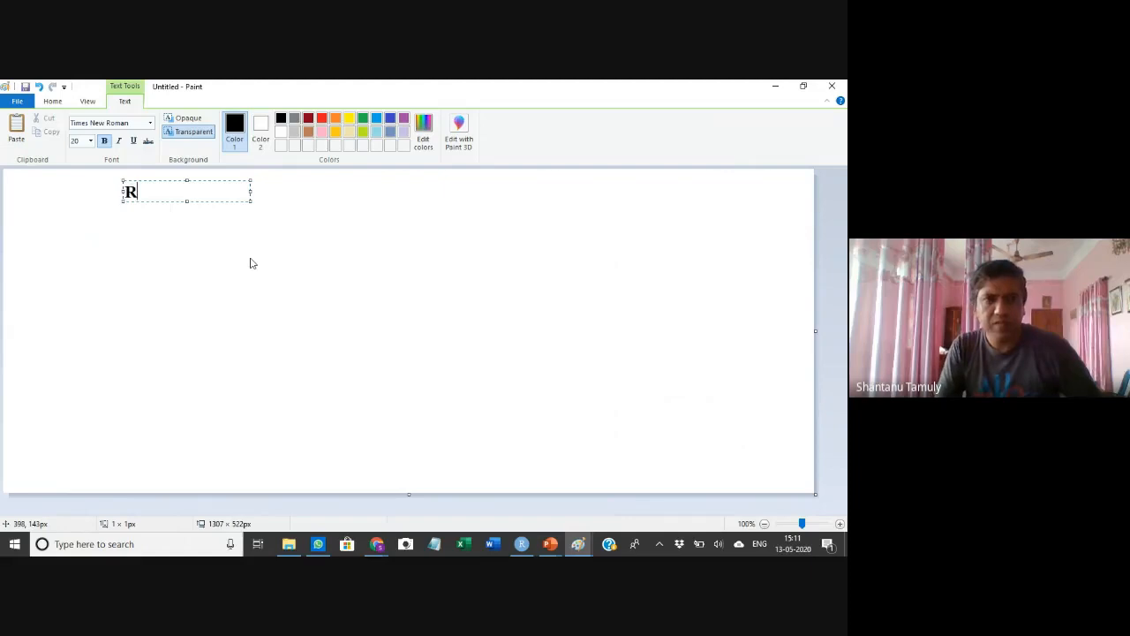
Finish typing the heading 'Regression analysis' and enlarge the text box across most of the canvas
type("on a")
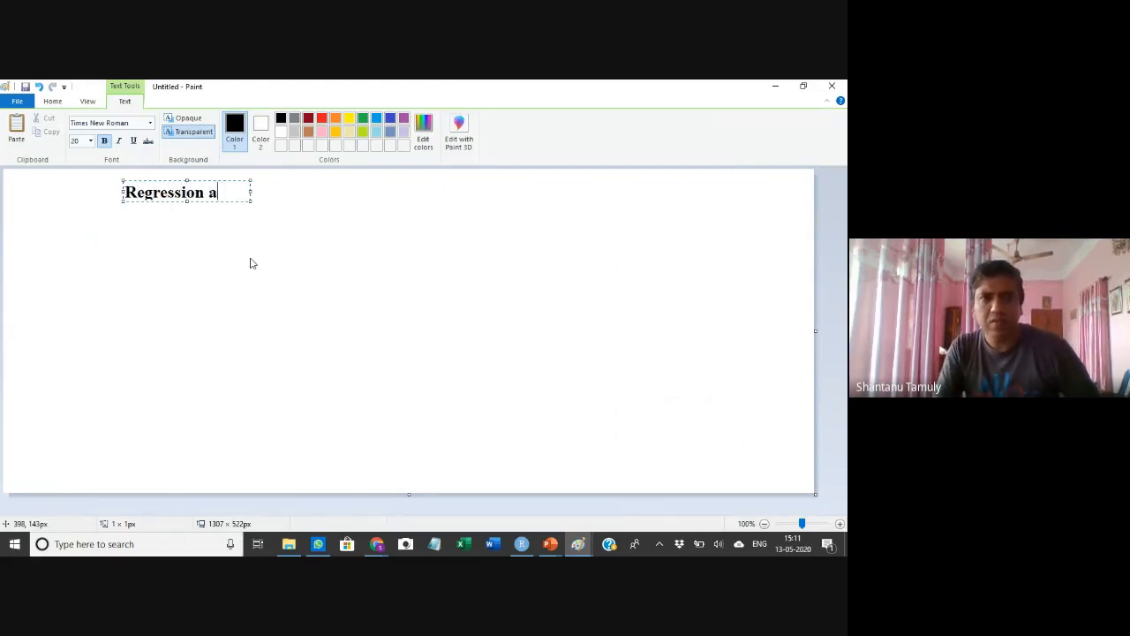
type("nalysis")
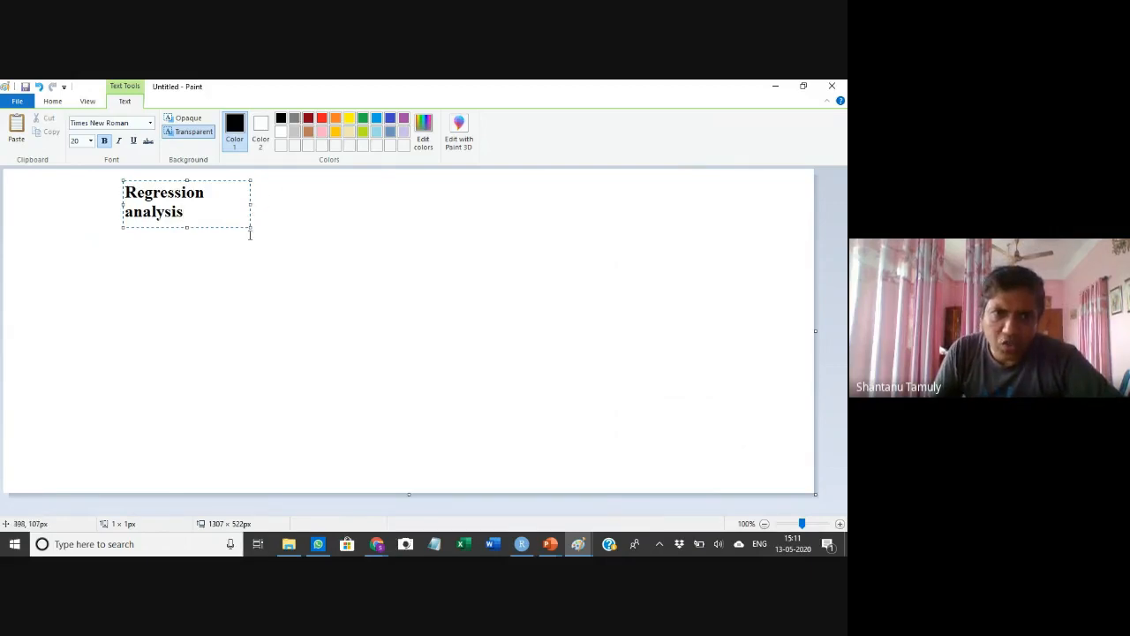
left_click_drag(253, 228, 729, 446)
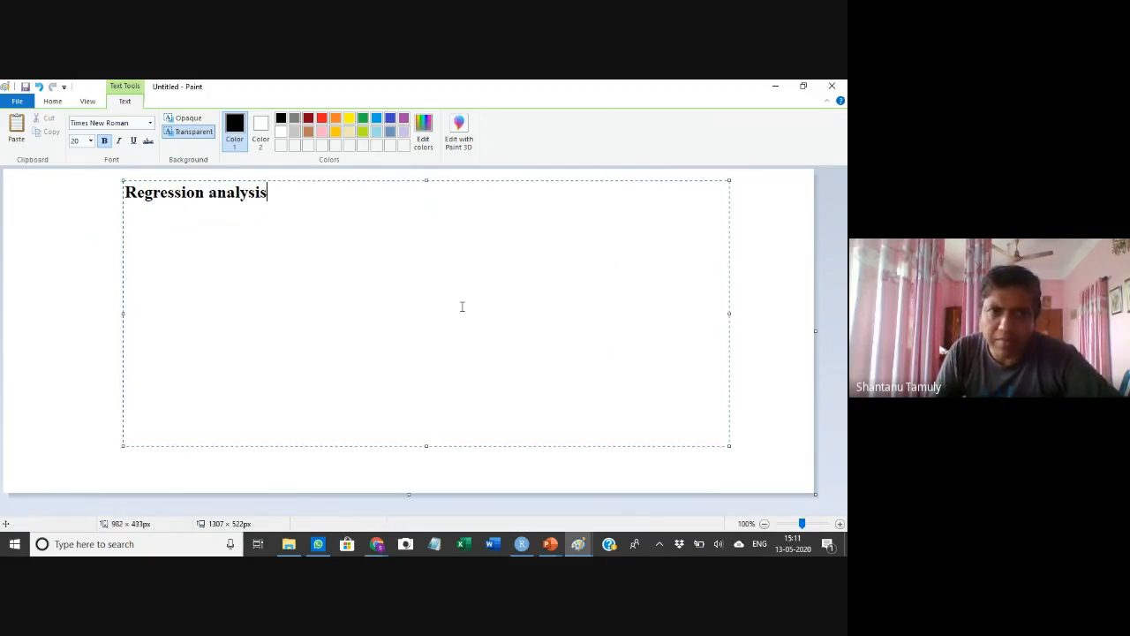
Add a new line reading 'Independent variable (predictor variable)' below the heading
key("Return")
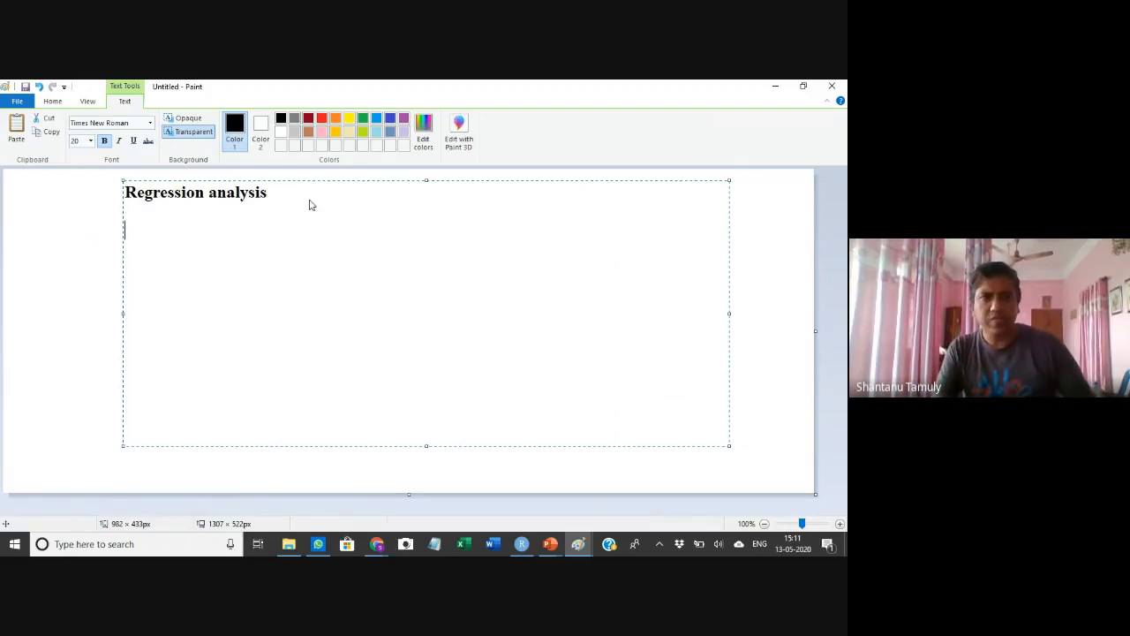
type("In")
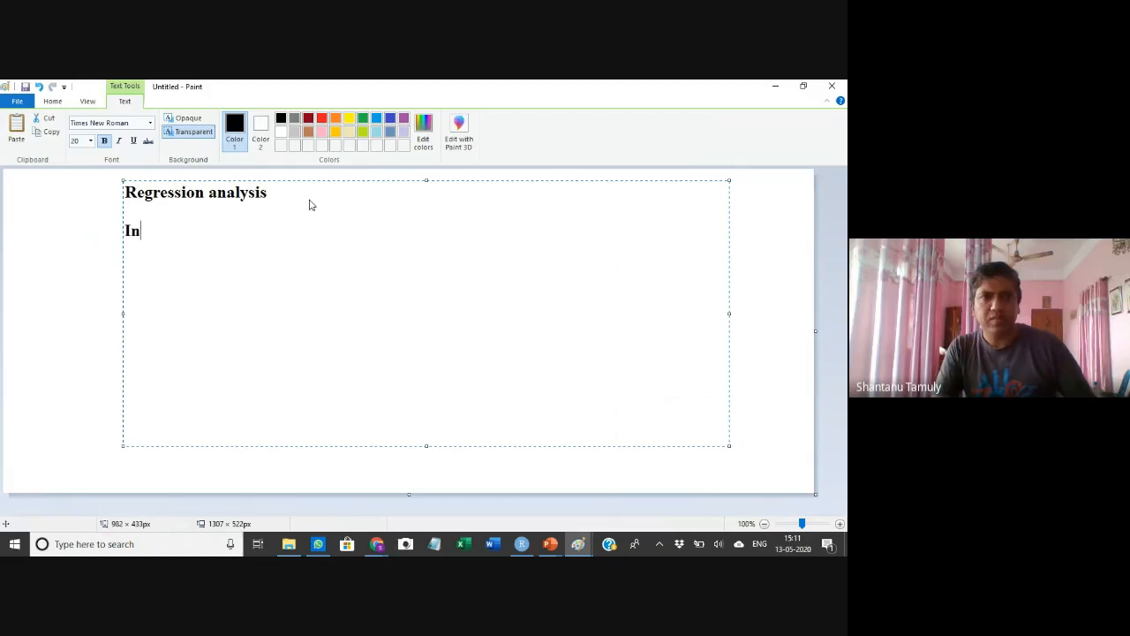
type("dependent ")
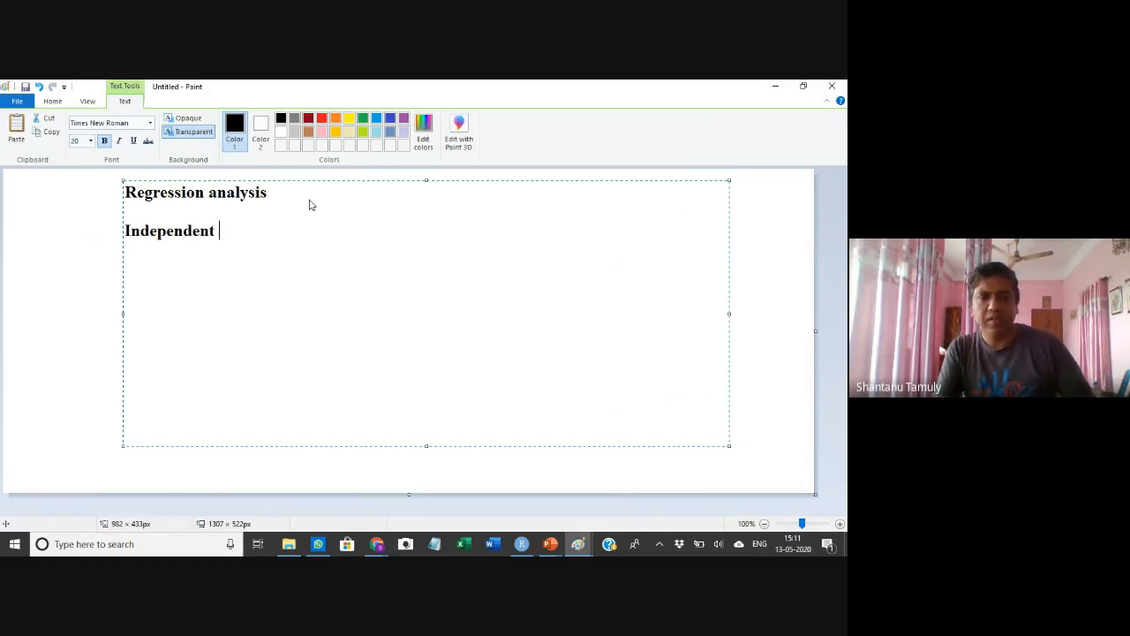
type("varia")
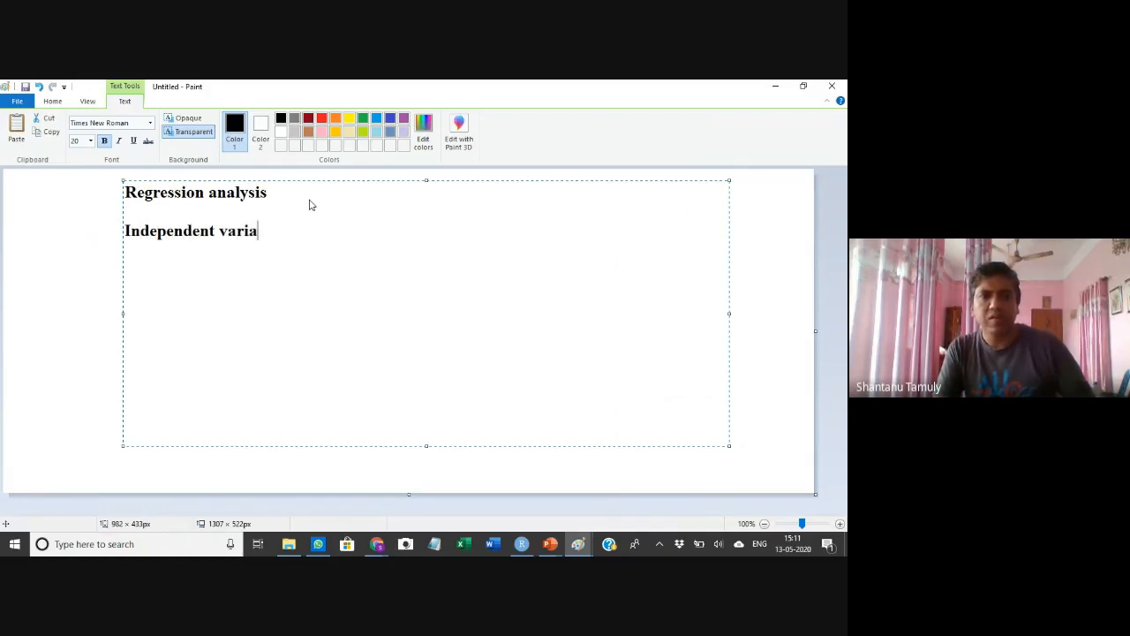
type("ble")
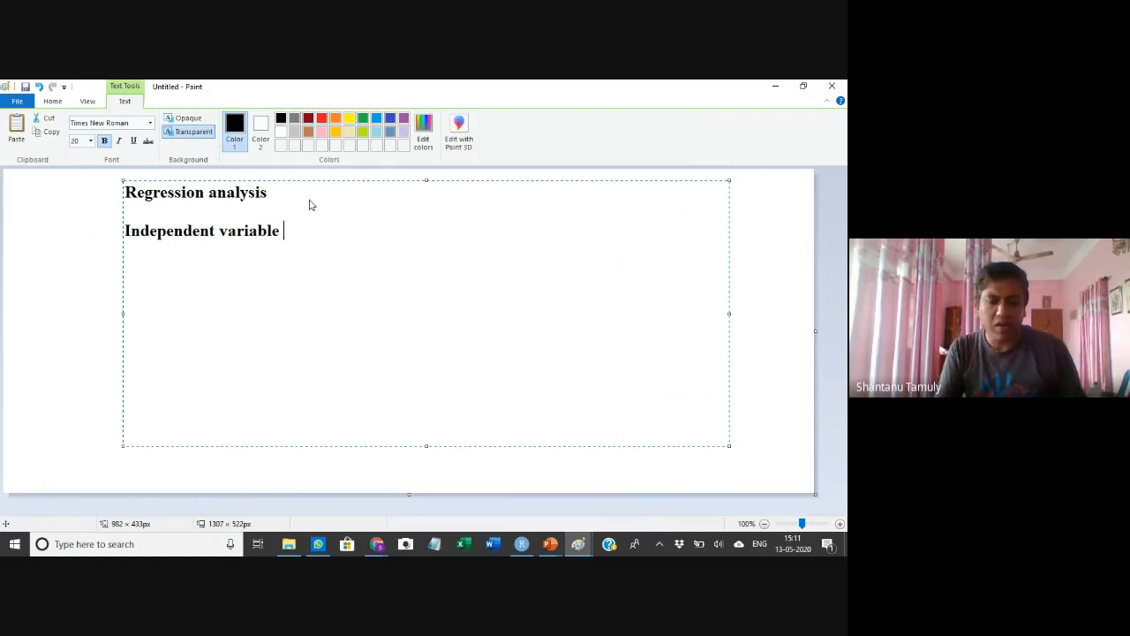
type(" (predic")
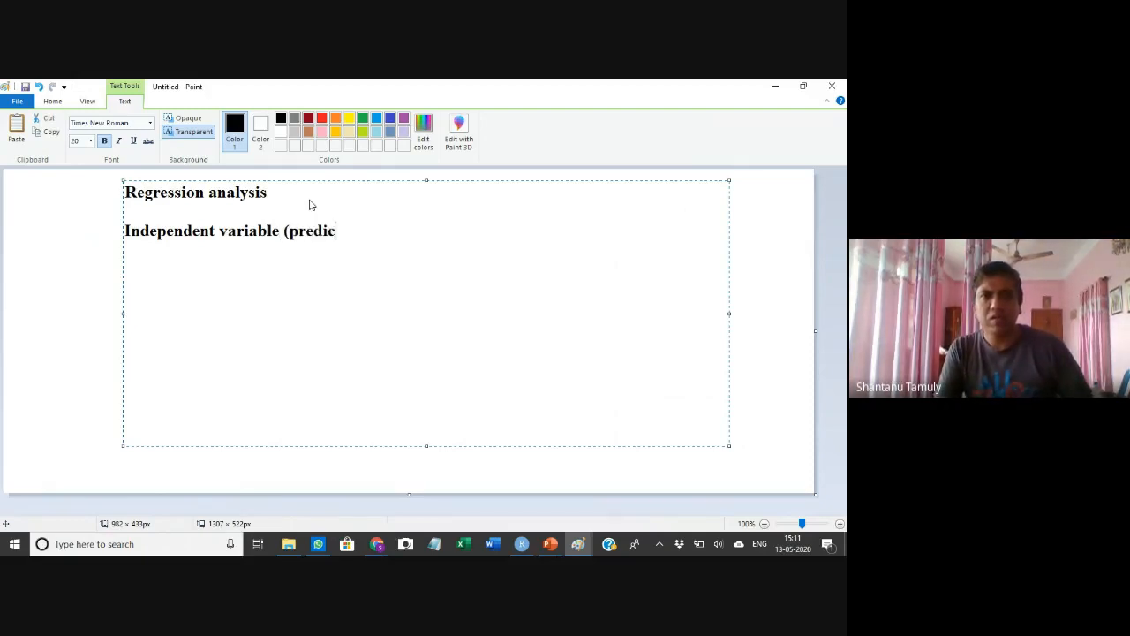
type("tor variable)")
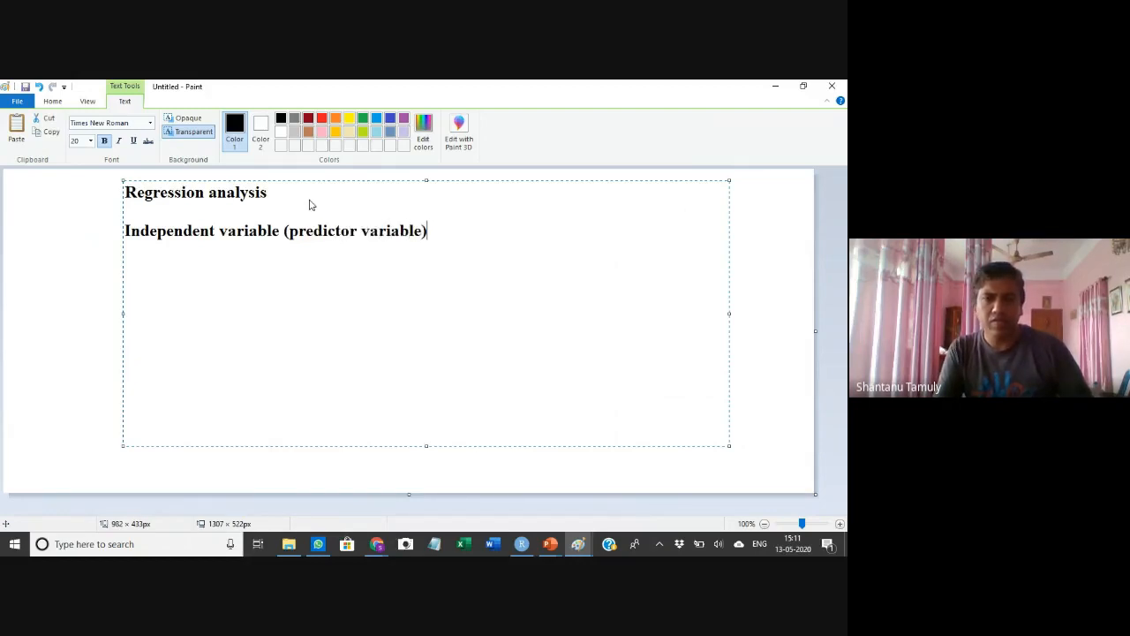
Add a new line reading 'Dependent Variable (response variable)'
key("Return")
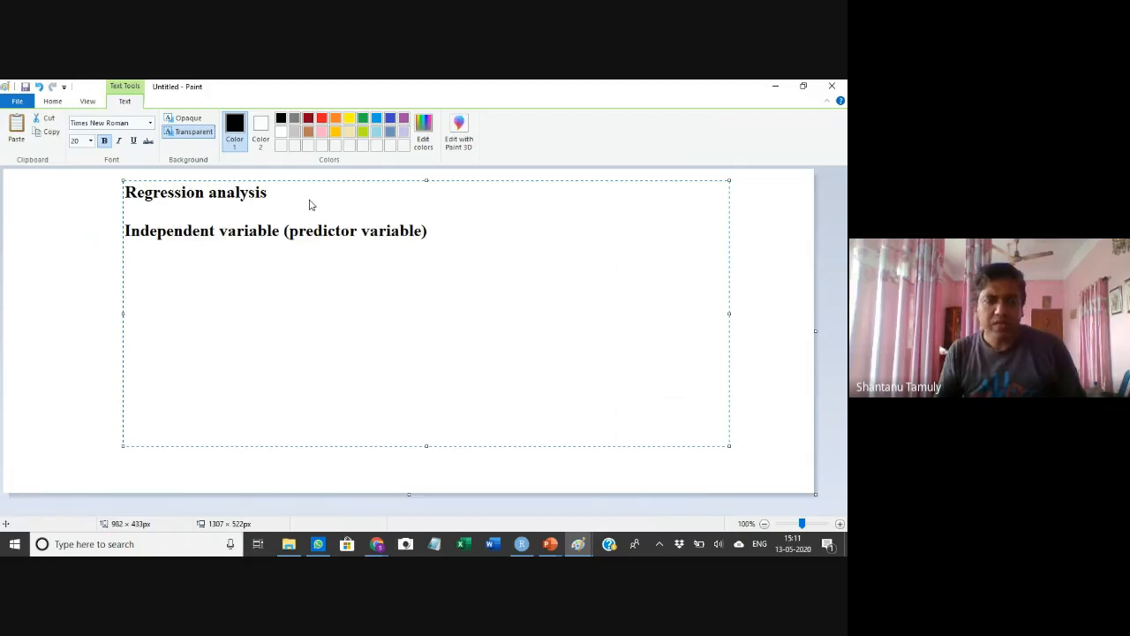
type("Depen")
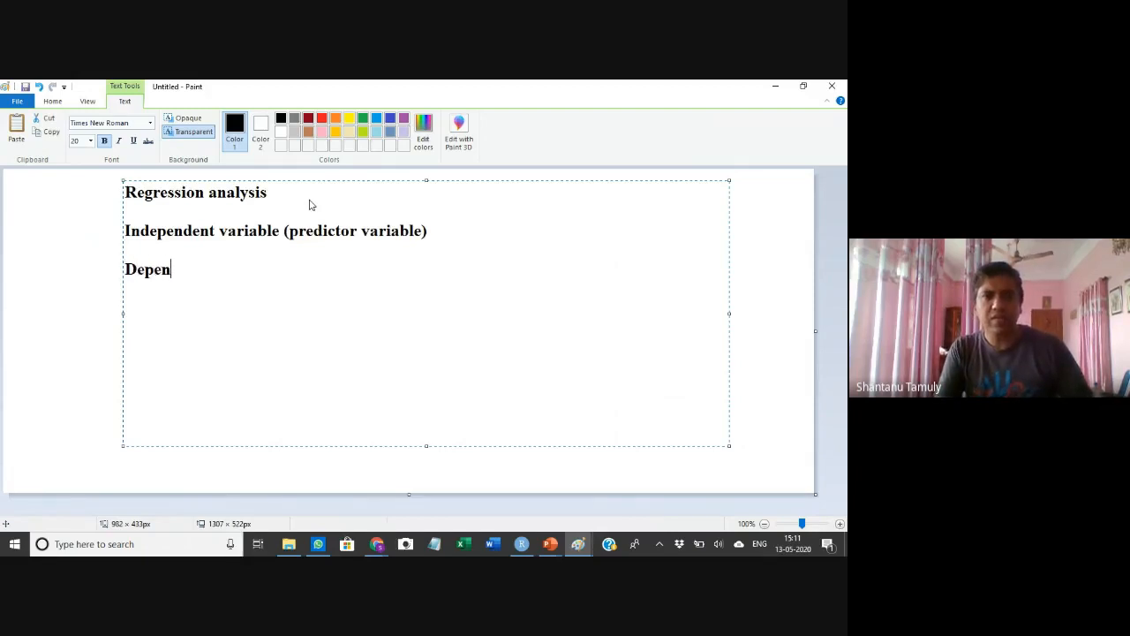
type("dent Variable")
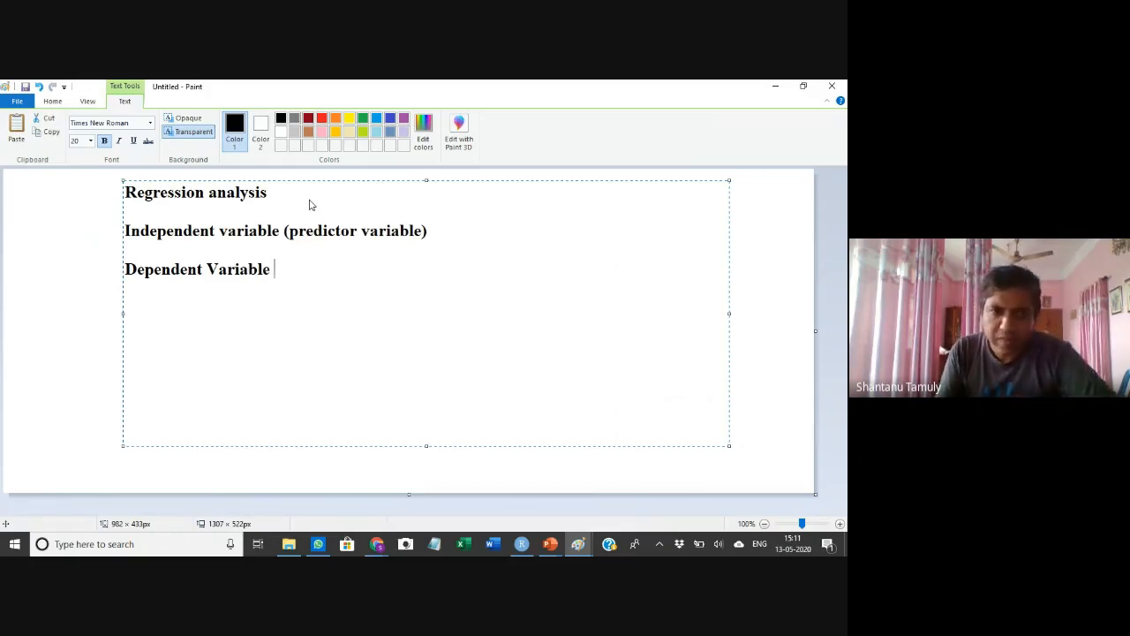
type("(")
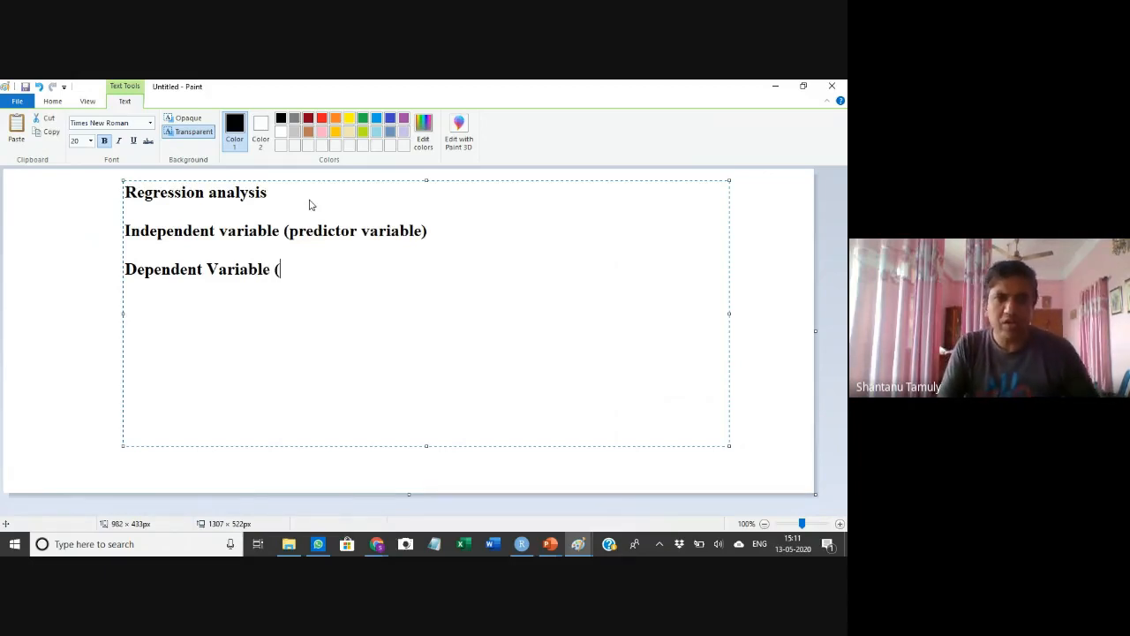
type("respo")
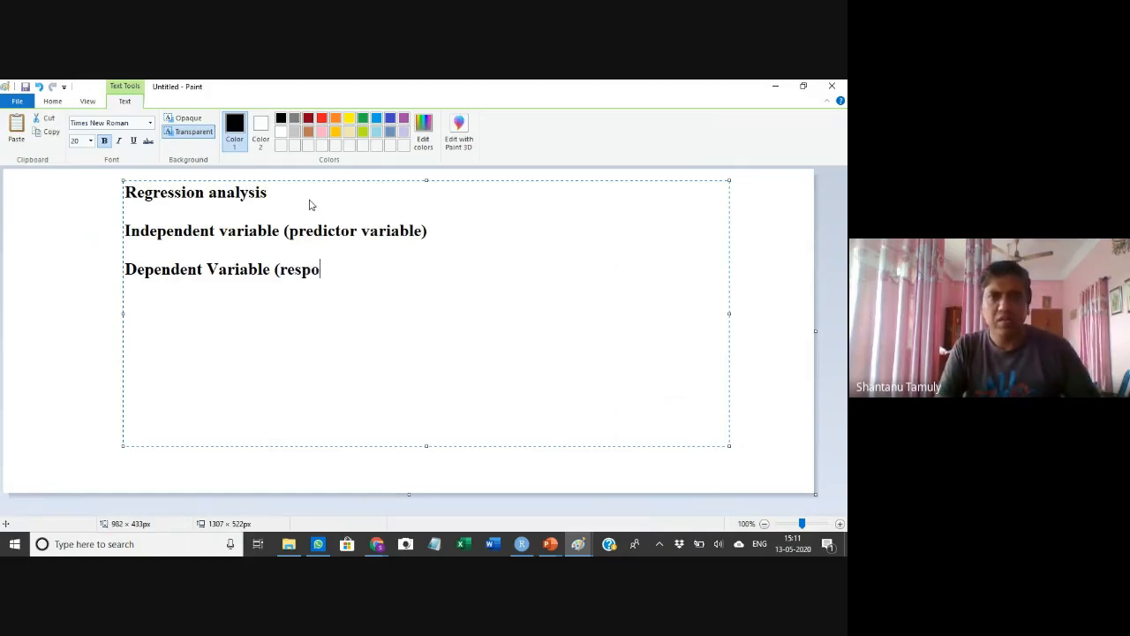
type("nse variabl")
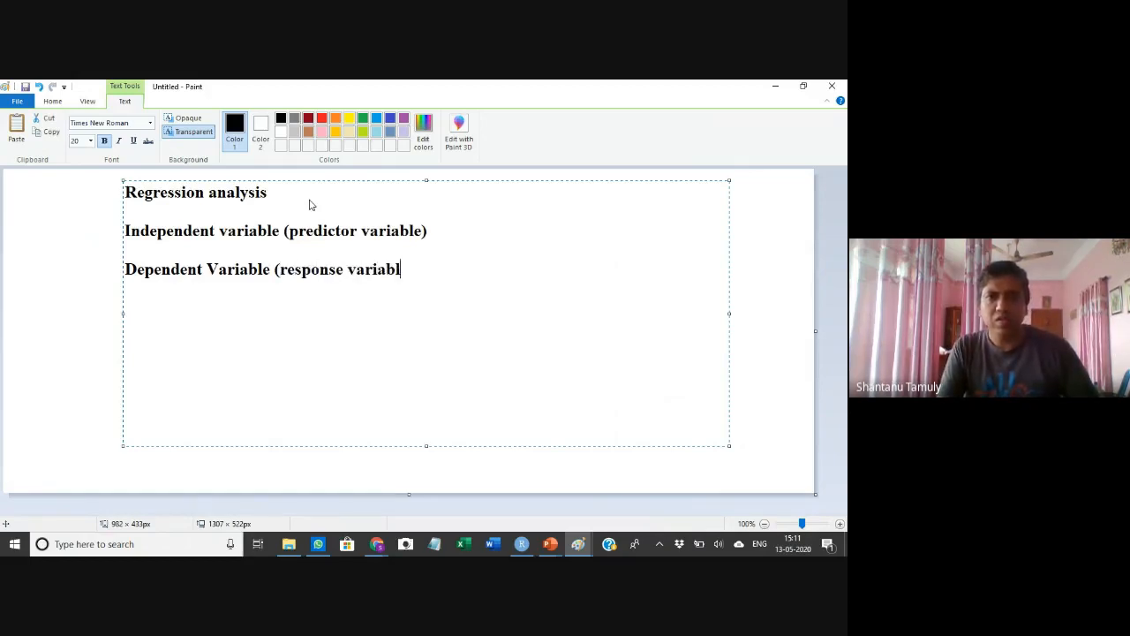
type("e)")
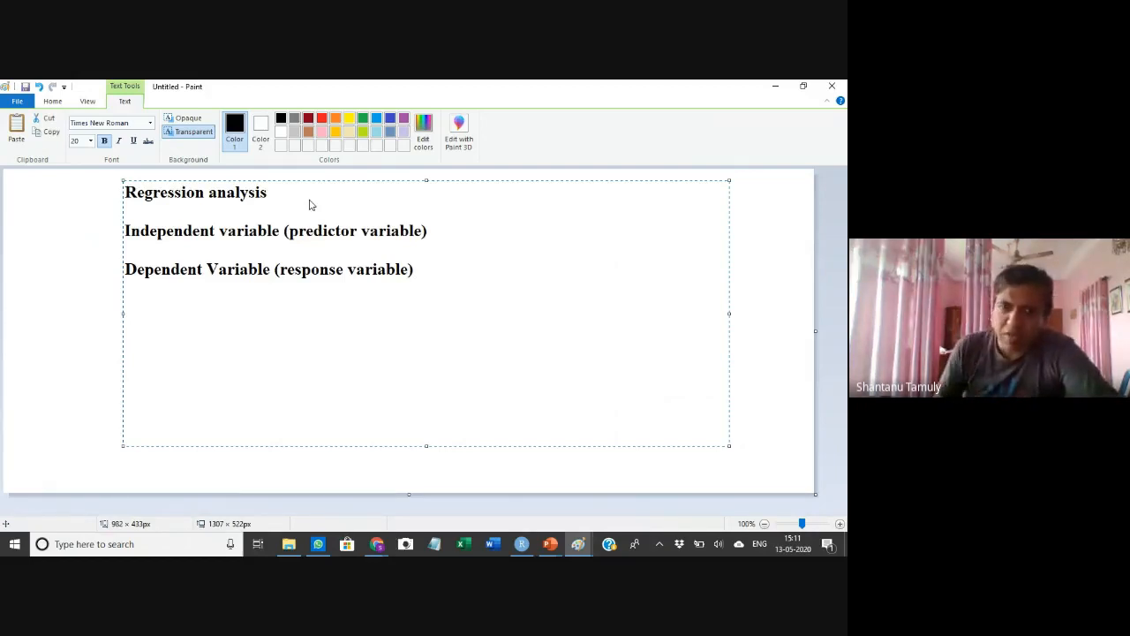
Leave a blank line and add a line reading 'Distance travelled'
key("Return")
key("Return")
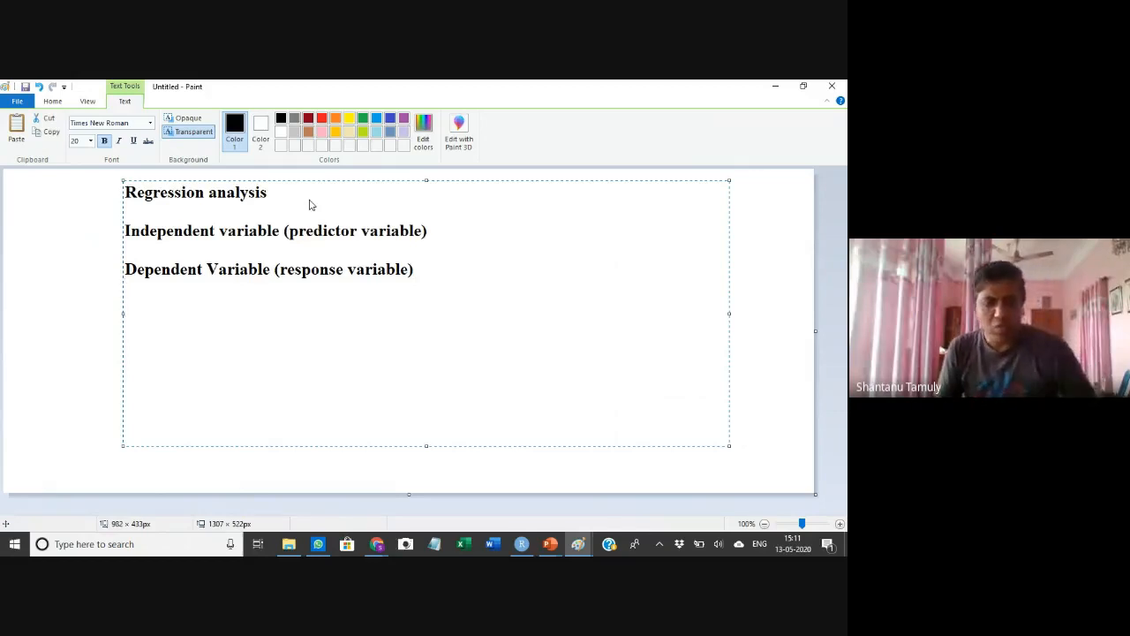
type("Die")
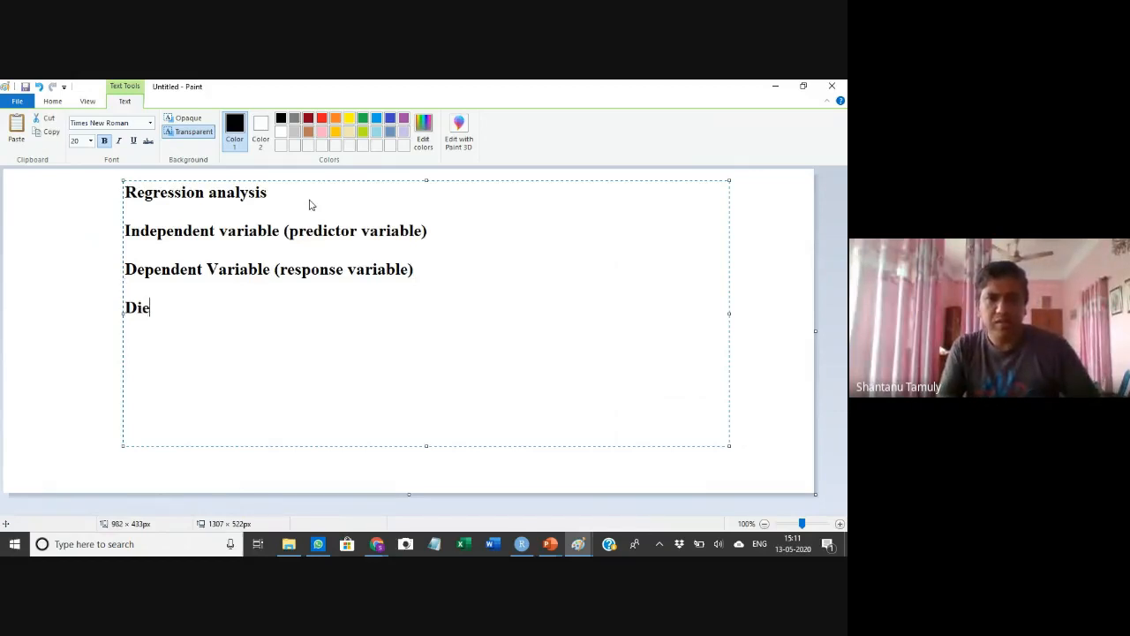
key("BackSpace")
type("sta")
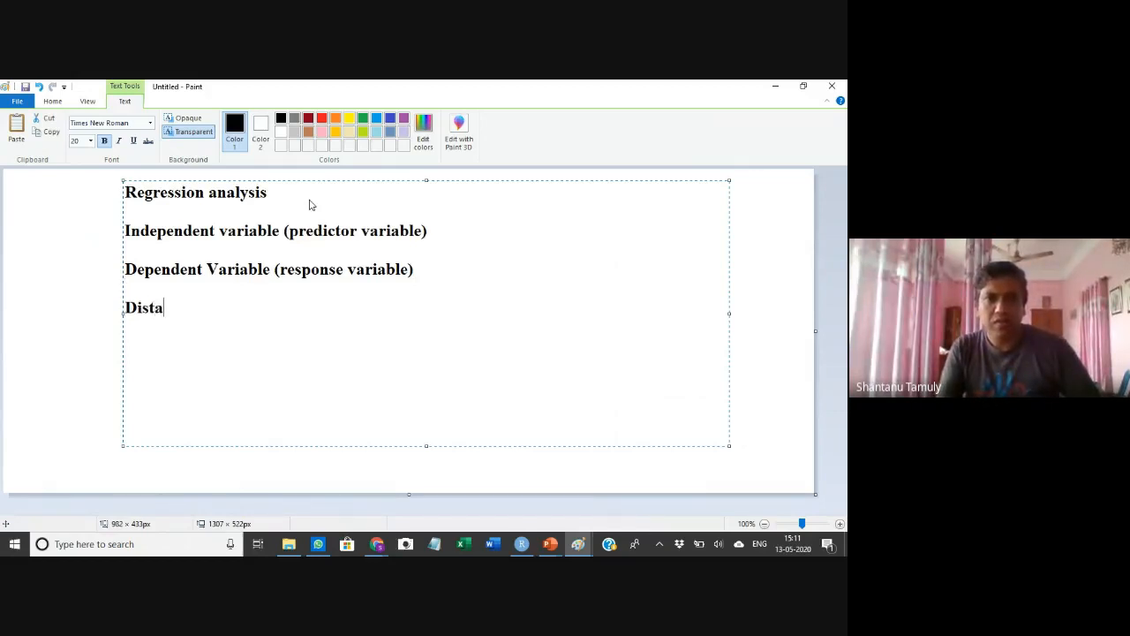
type("nce travelled")
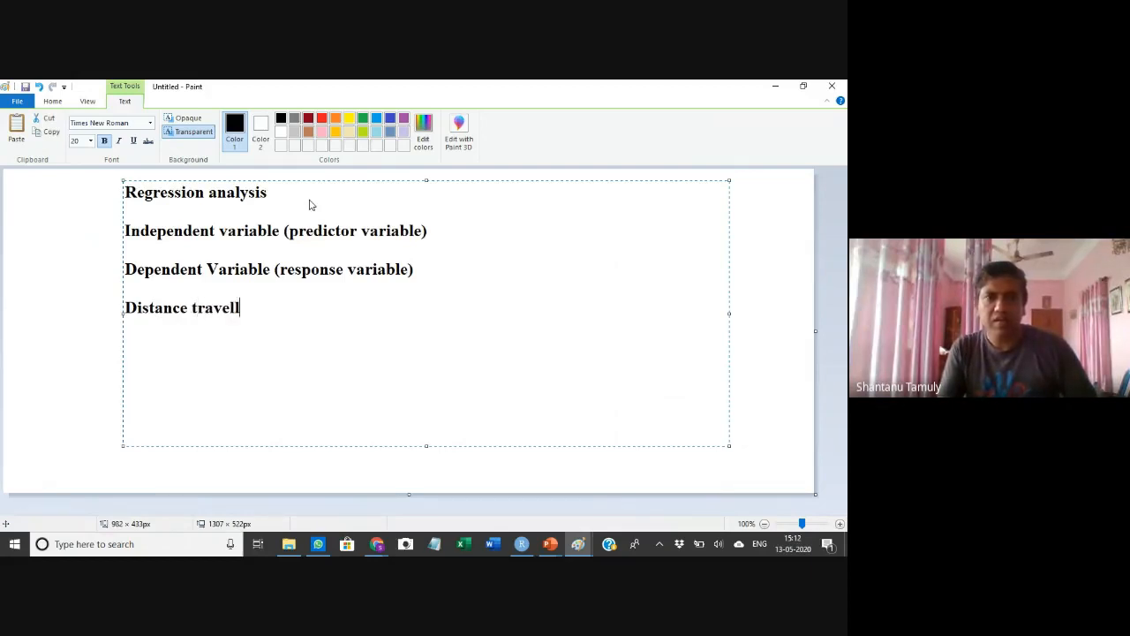
Add a new line reading 'Log10(Molecular weight)'
key("Return")
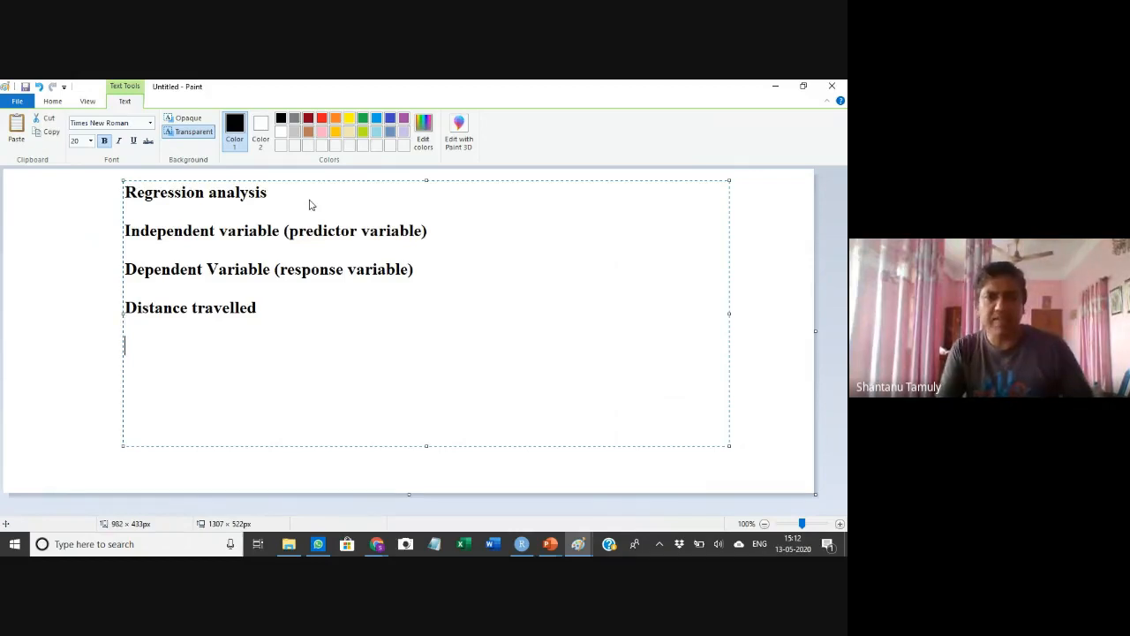
type("Molecular weight")
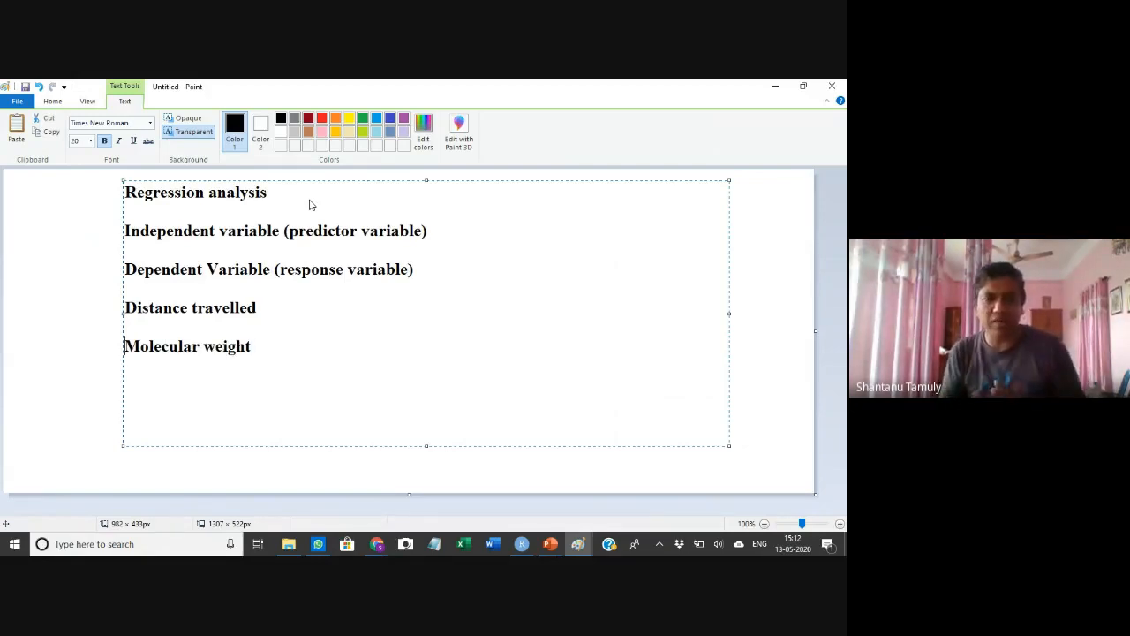
key("Home")
type("Log")
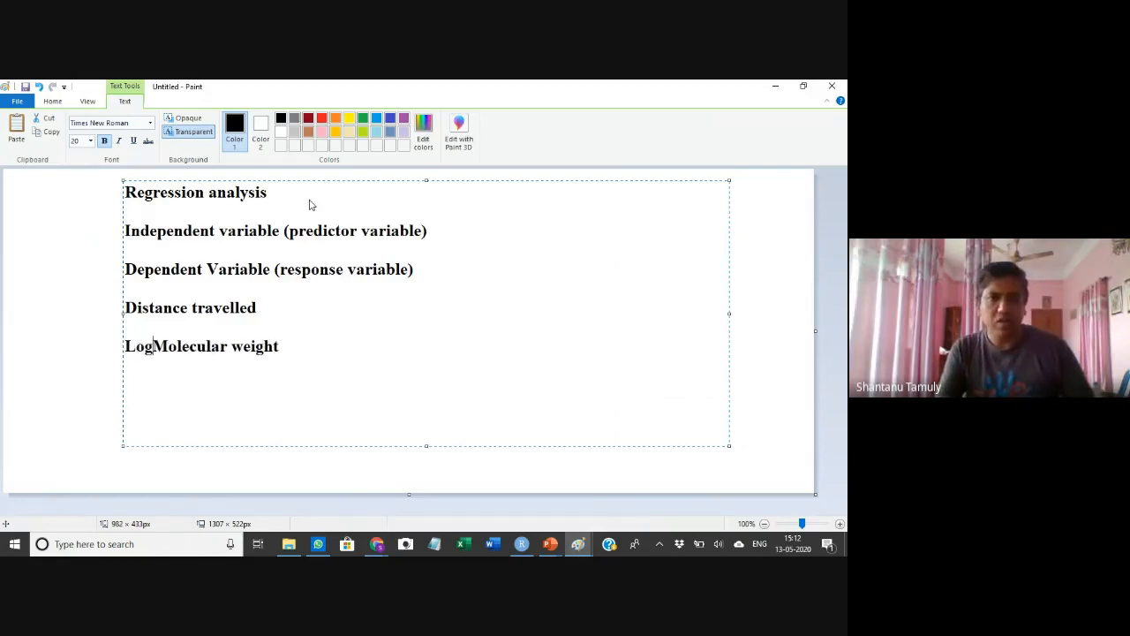
type("10(")
key("End")
type(")")
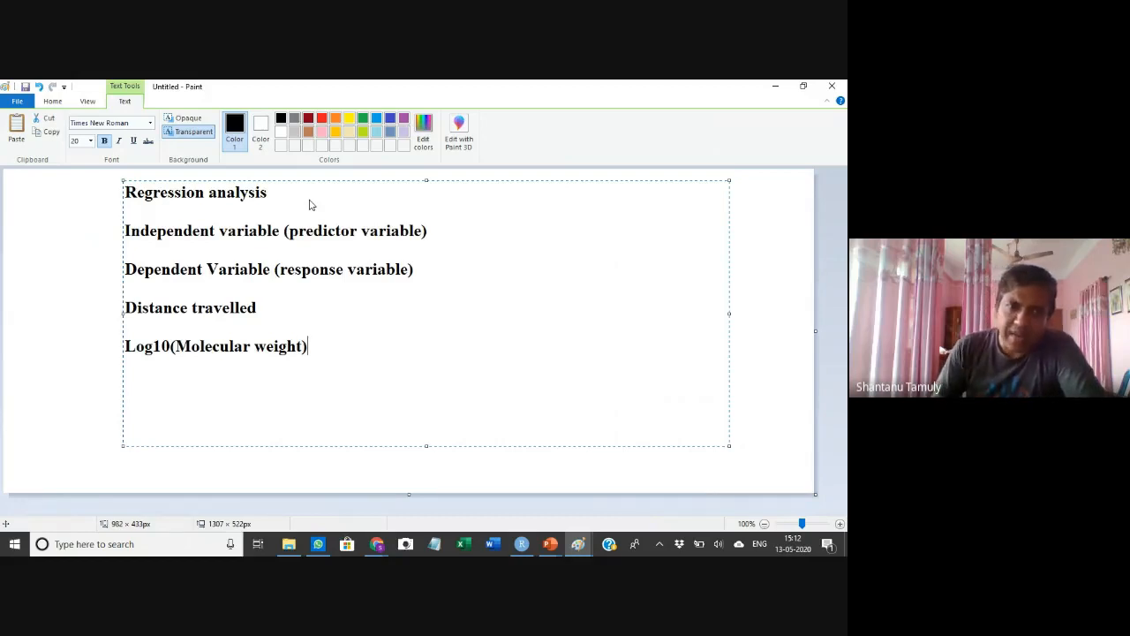
Append ': dependent variable' to the end of the Log10(Molecular weight) line
left_click_drag(192, 347, 293, 349)
left_click_drag(148, 309, 236, 309)
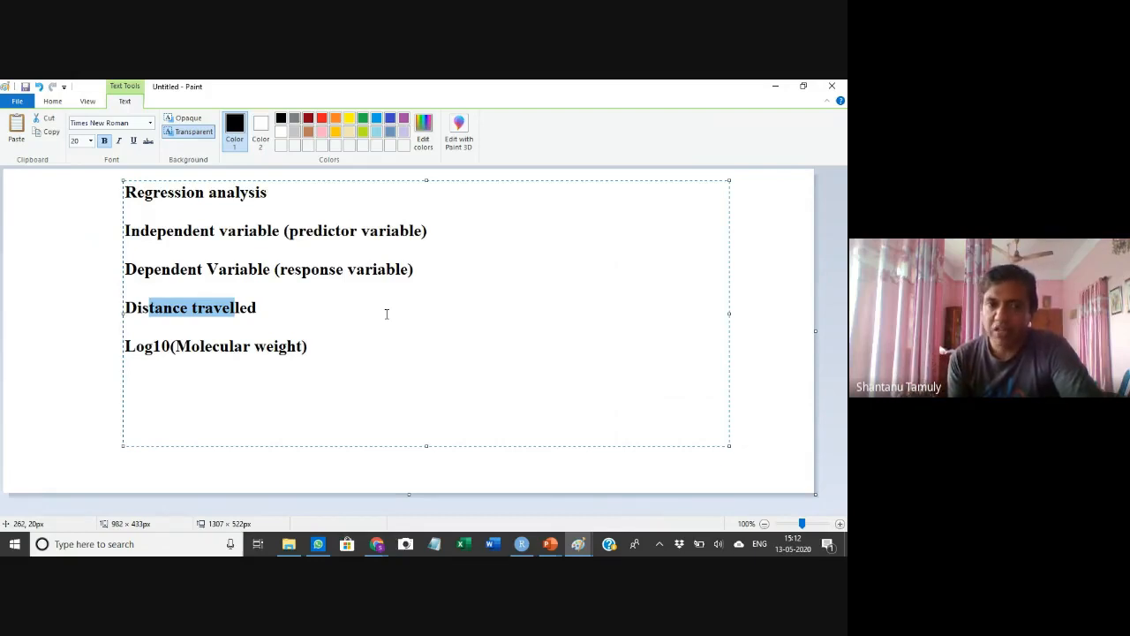
left_click(340, 350)
type(":")
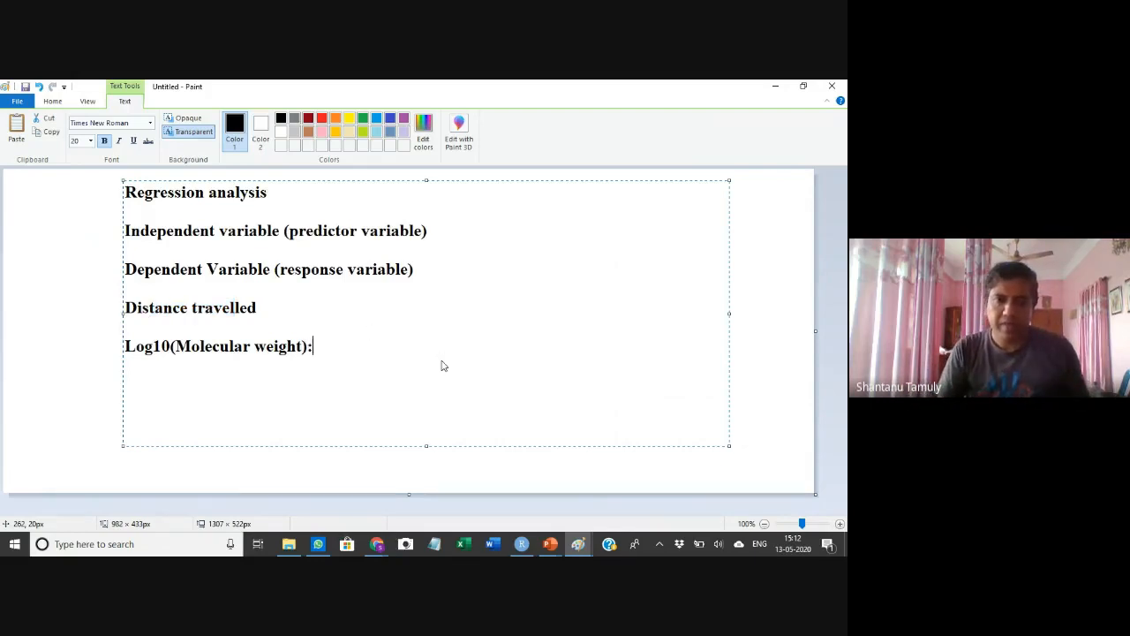
type(" dep")
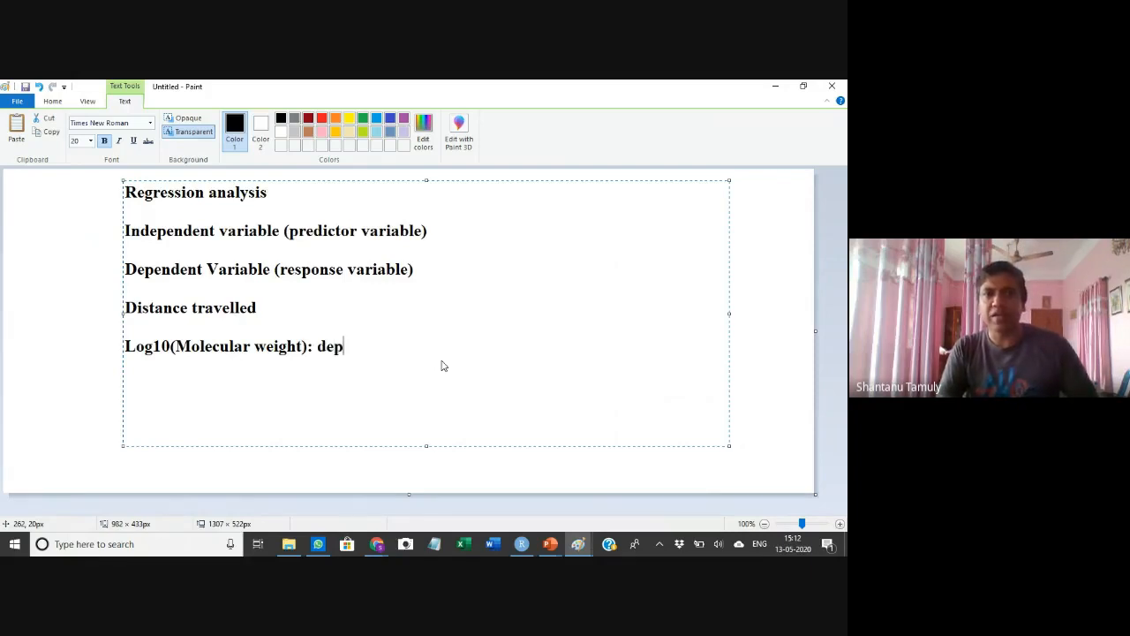
type("endent va")
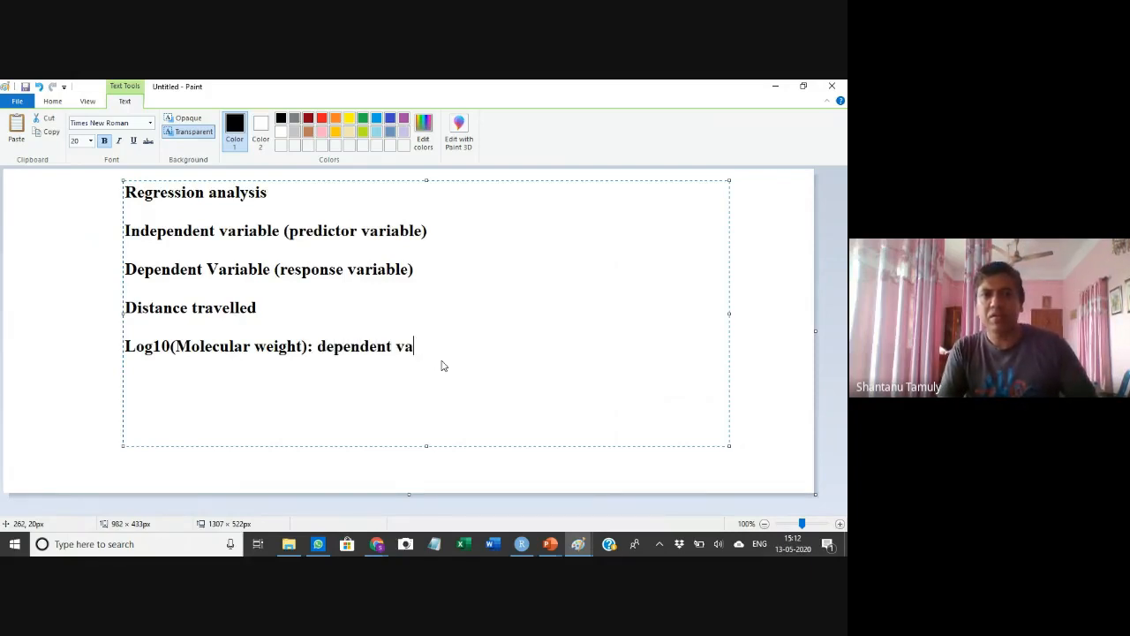
type("riable")
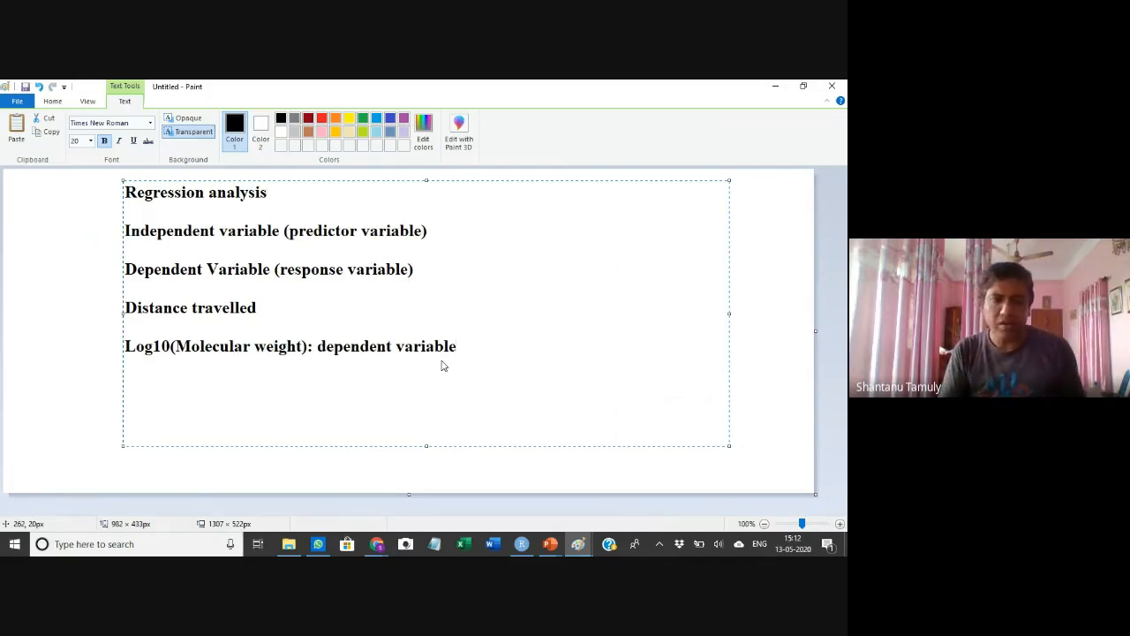
Append ': Predictor variable' to the end of the Distance travelled line
key("Left")
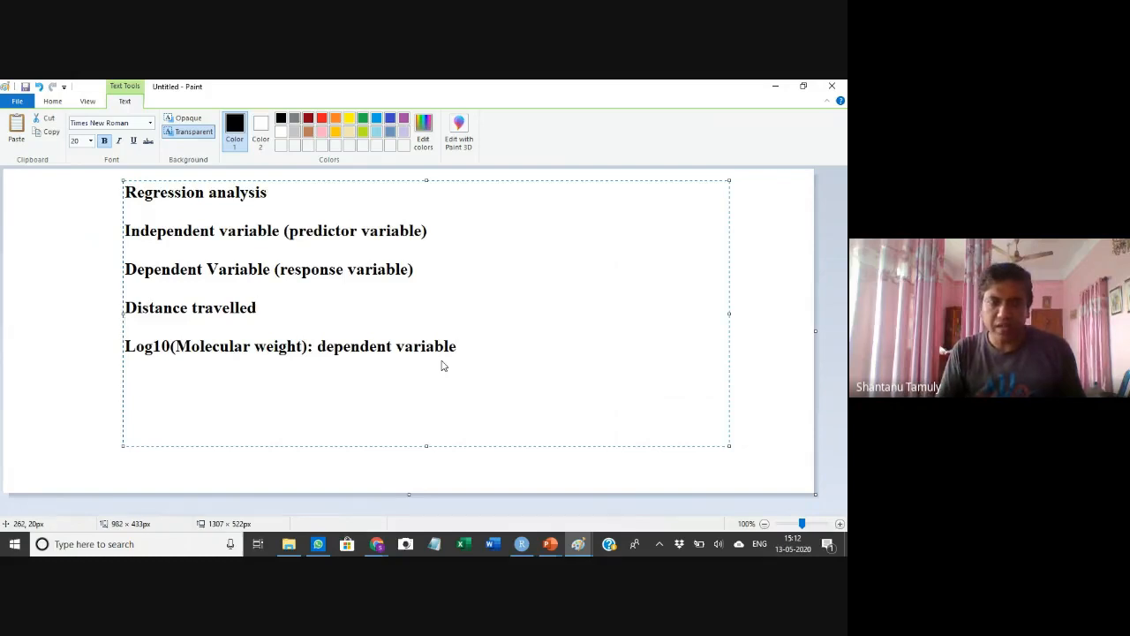
type(":")
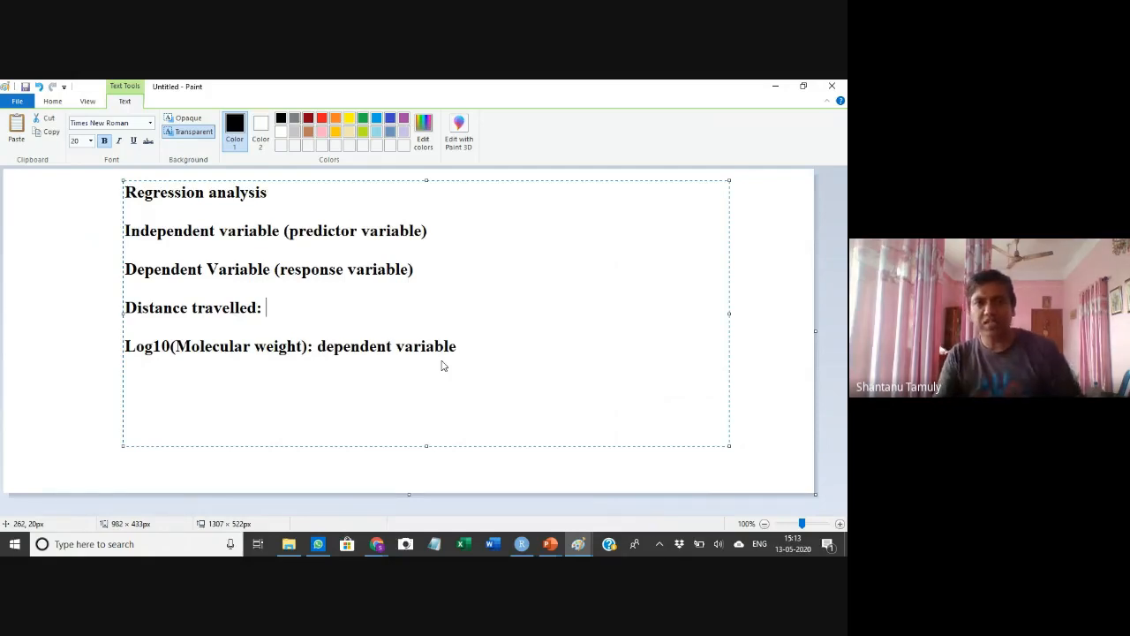
type("Predicto")
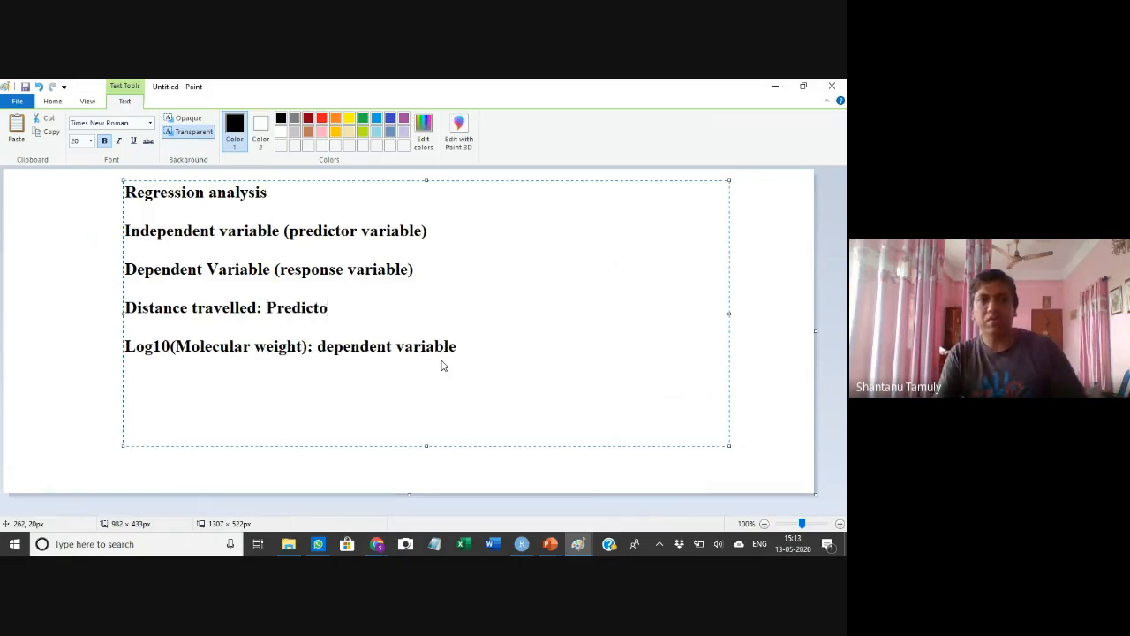
type("r variable")
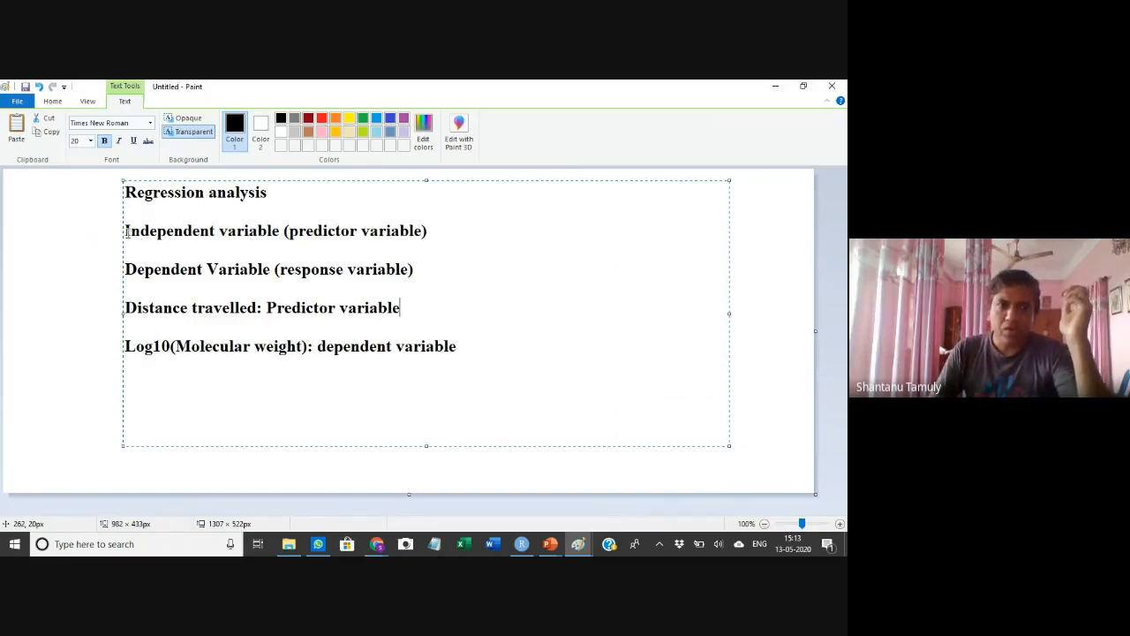
Add a new line below the notes reading the equation 'y = mx + c'
left_click(471, 352)
key("Return")
key("Return")
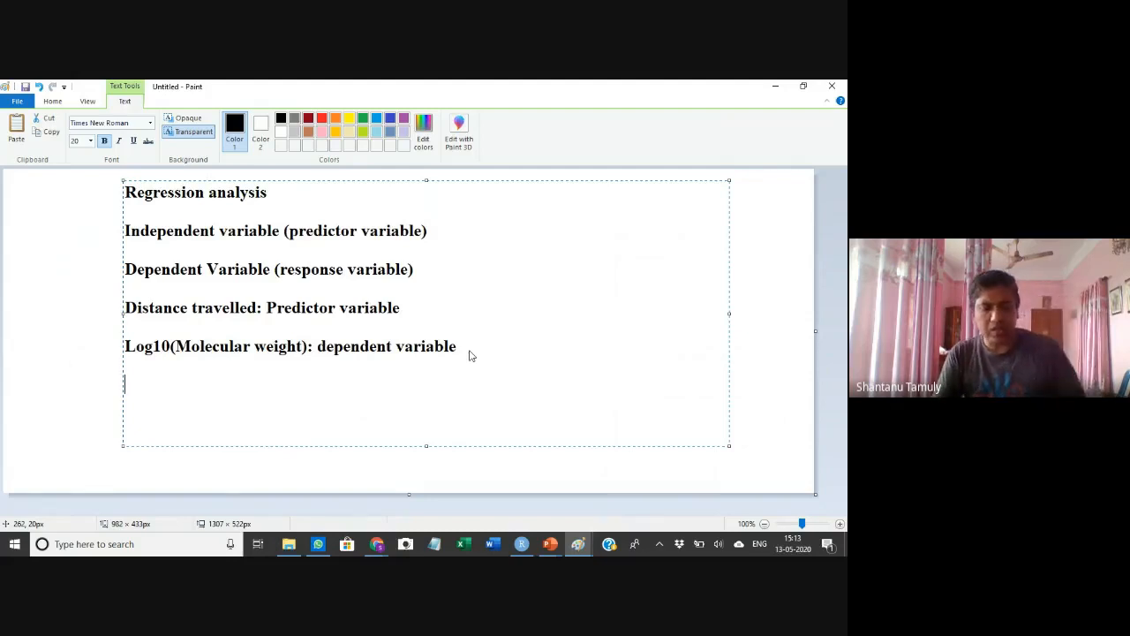
type("y")
key("BackSpace")
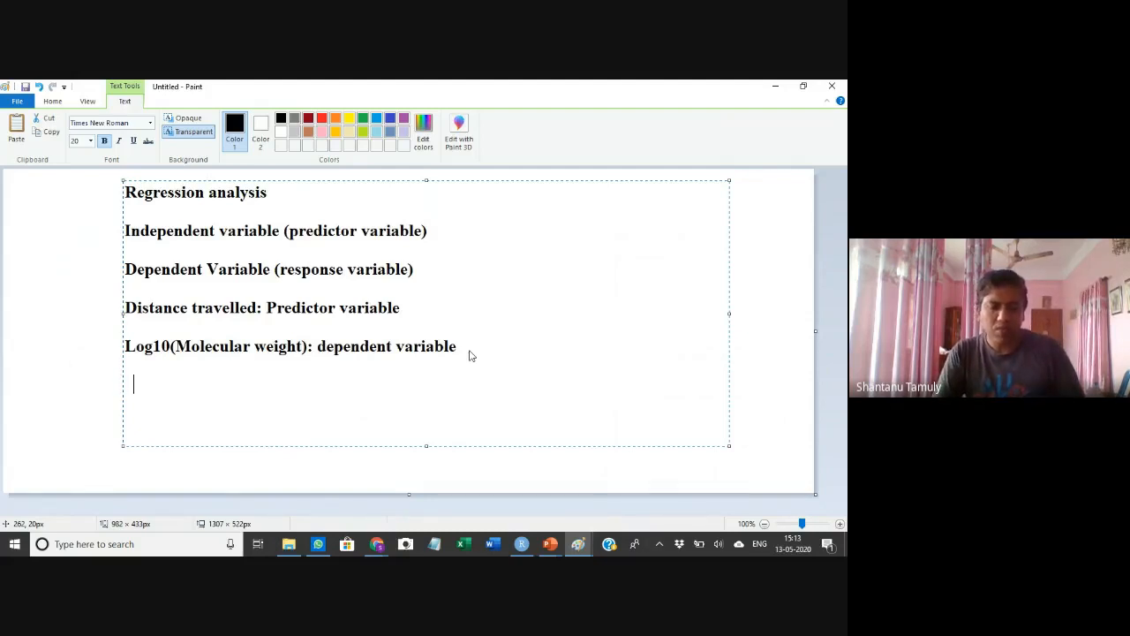
type("y = ")
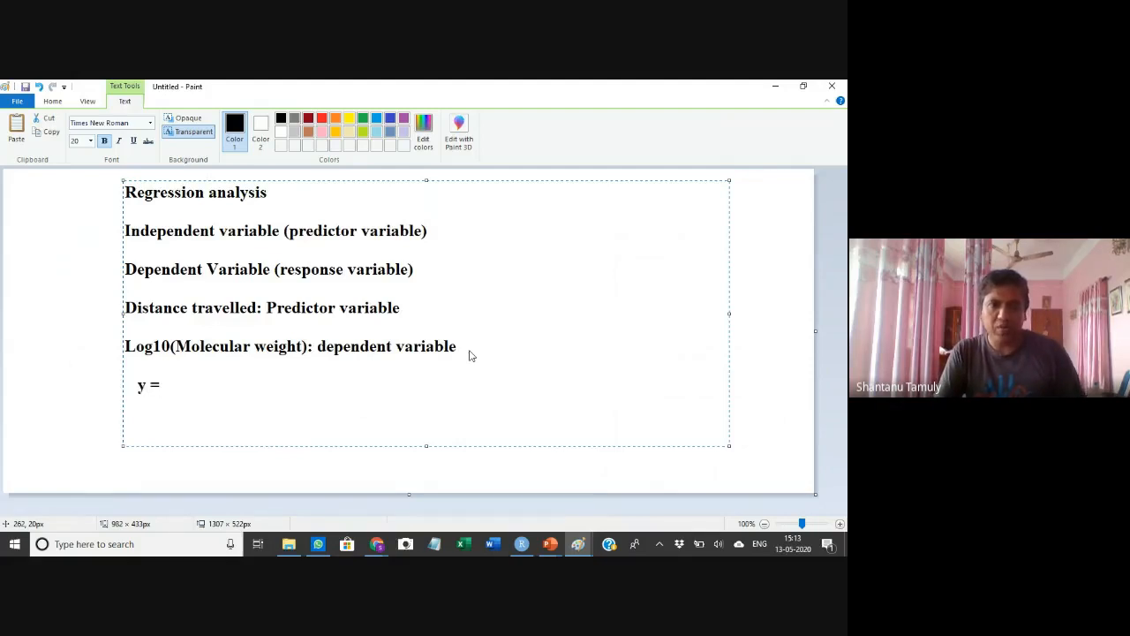
type("m")
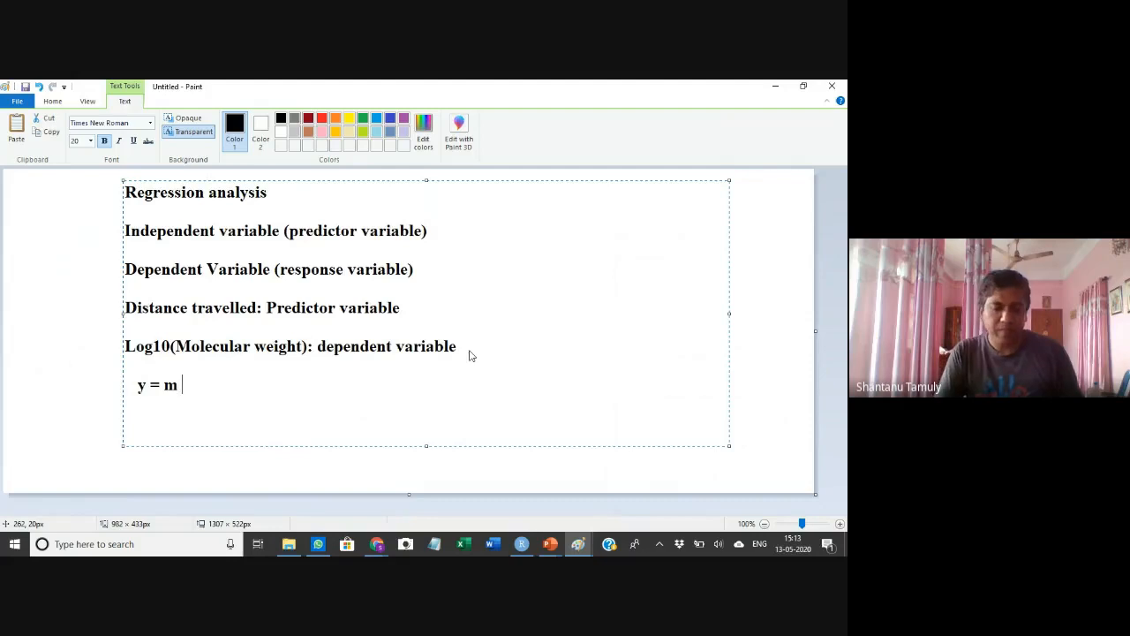
type(" X")
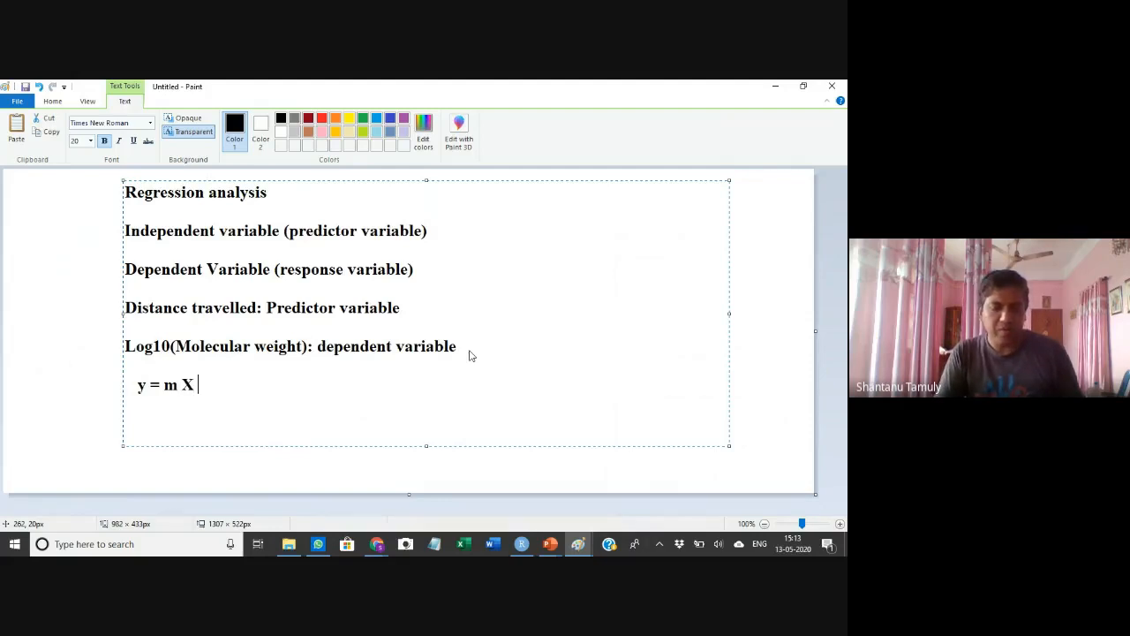
type(" x")
key("BackSpace")
key("BackSpace")
key("BackSpace")
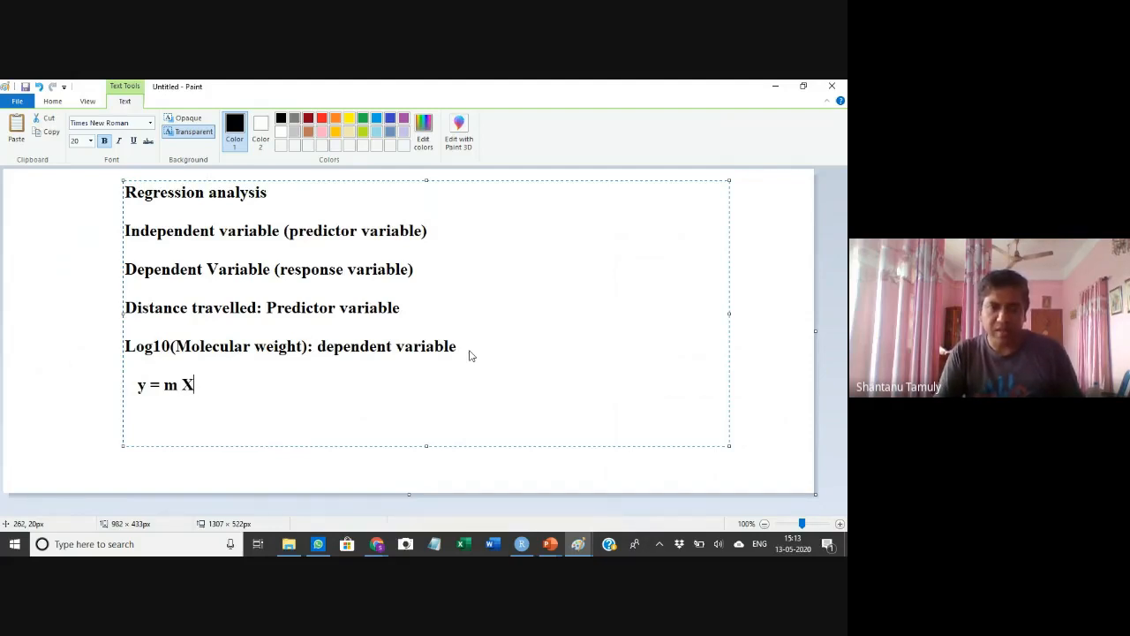
type("x ")
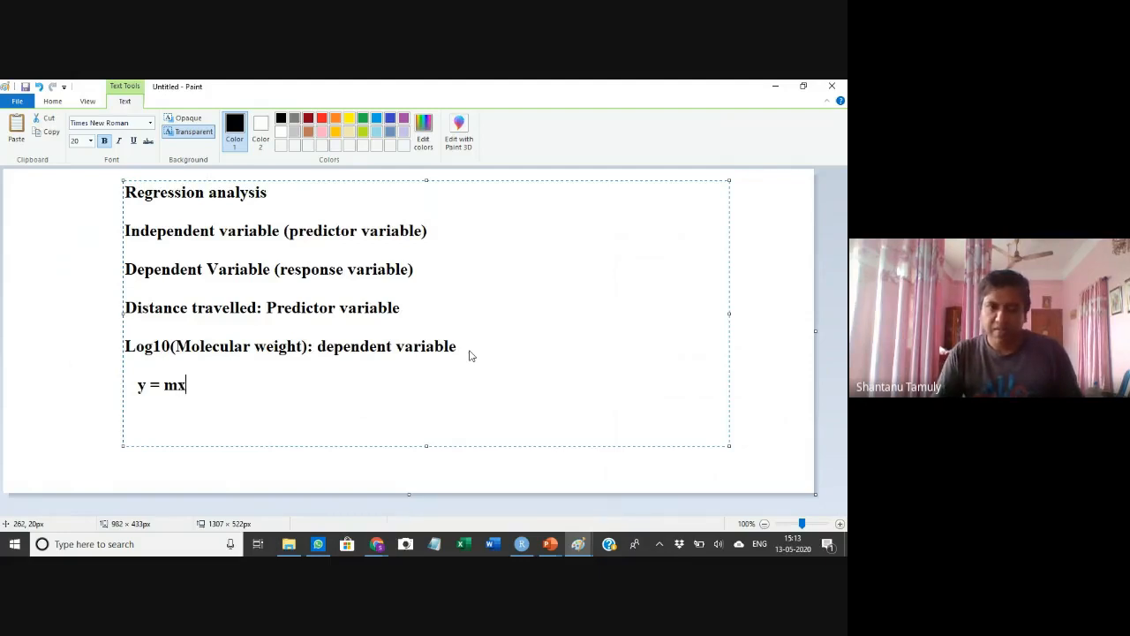
type("+ c")
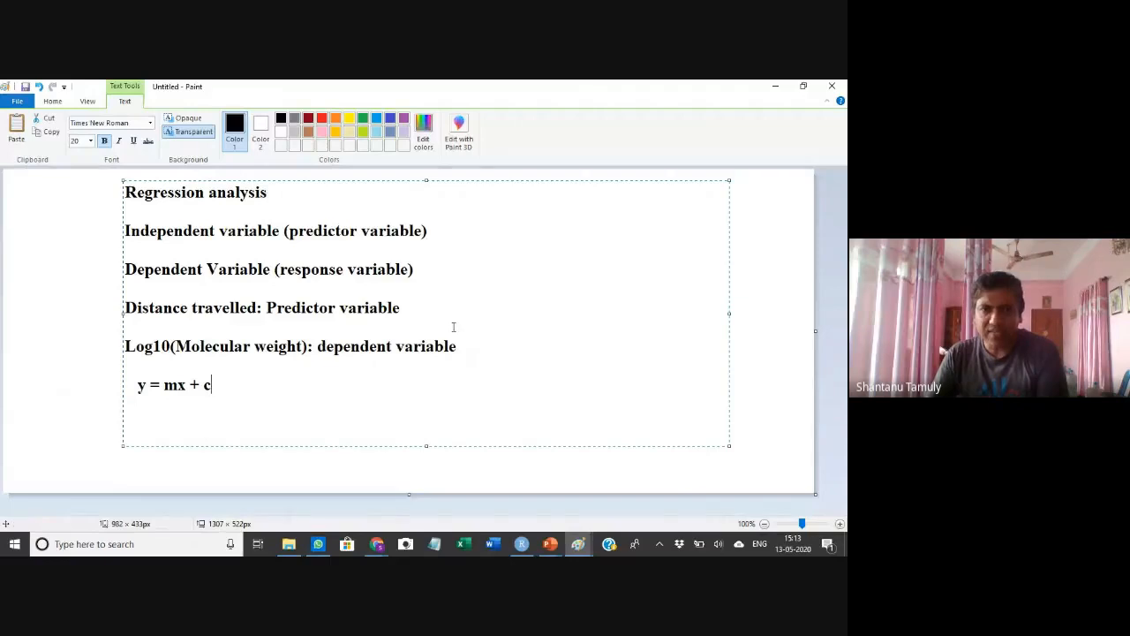
Append ' (y)' to the end of the Log10(Molecular weight) line
left_click(541, 349)
type("(y")
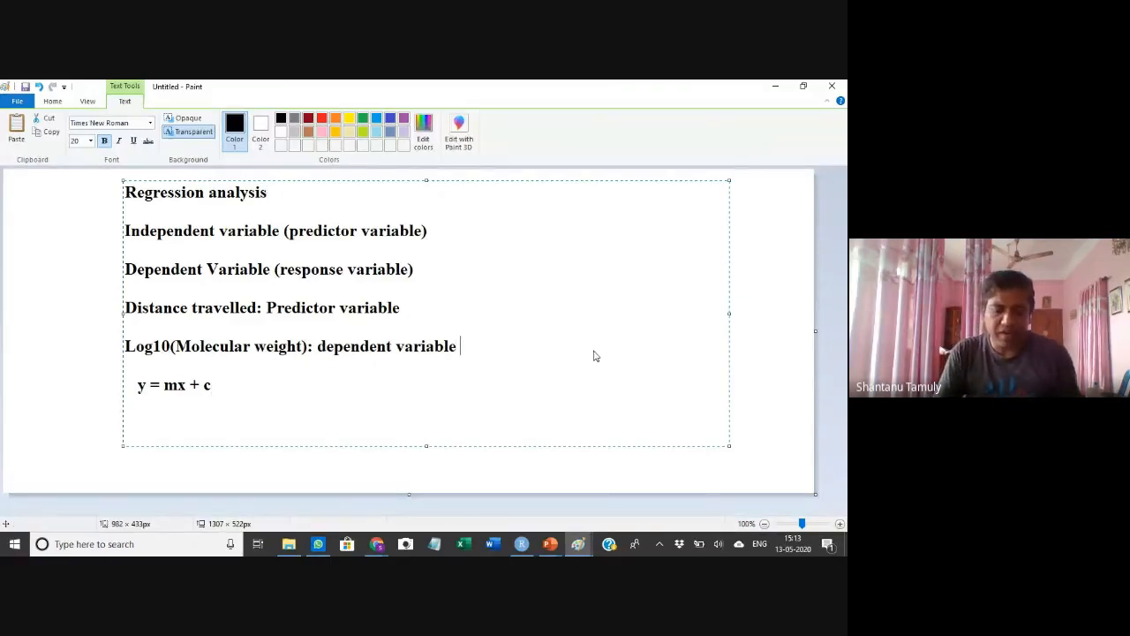
type(")")
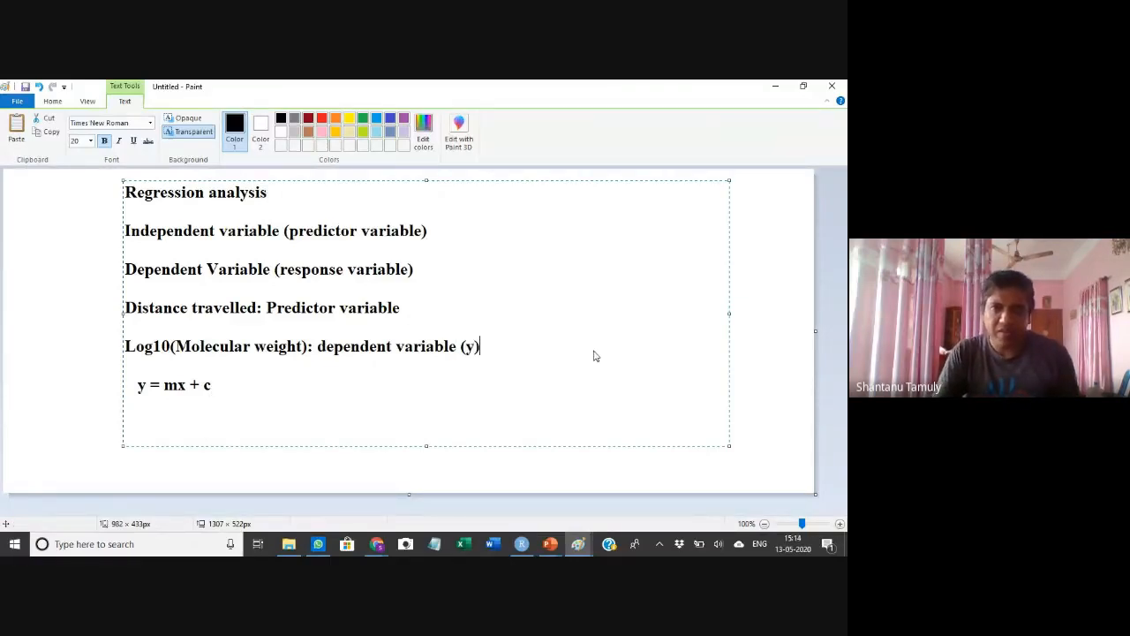
Append ' (x)' to the end of the Distance travelled line
left_click(416, 306)
type("(x)")
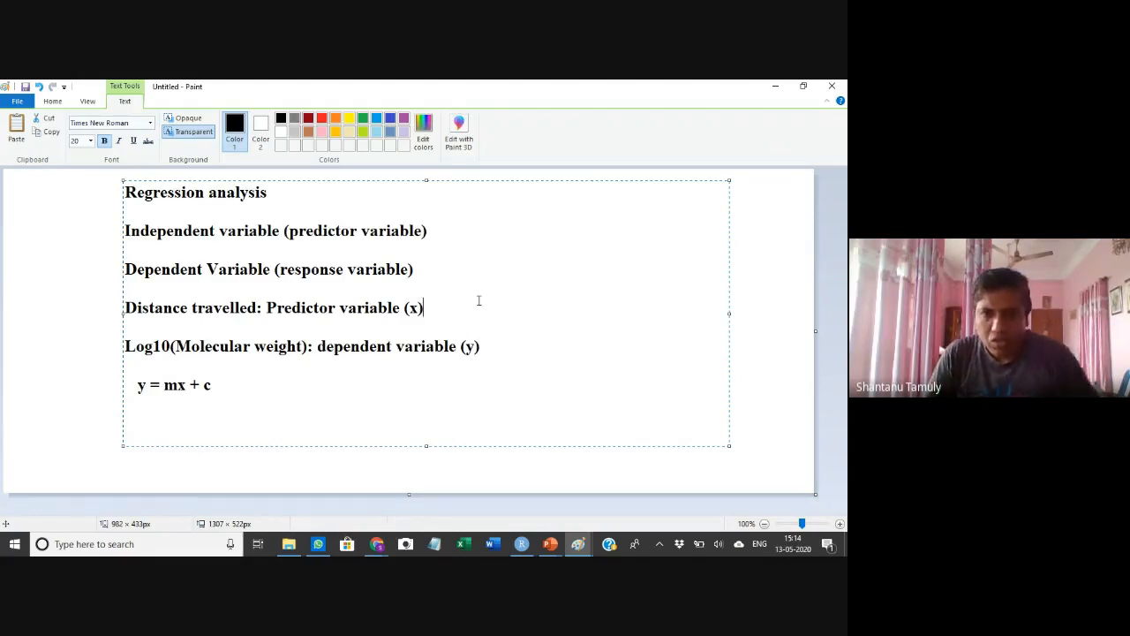
Add a line reading 'm, c ?????' below the equation and finish the text box
left_click(283, 384)
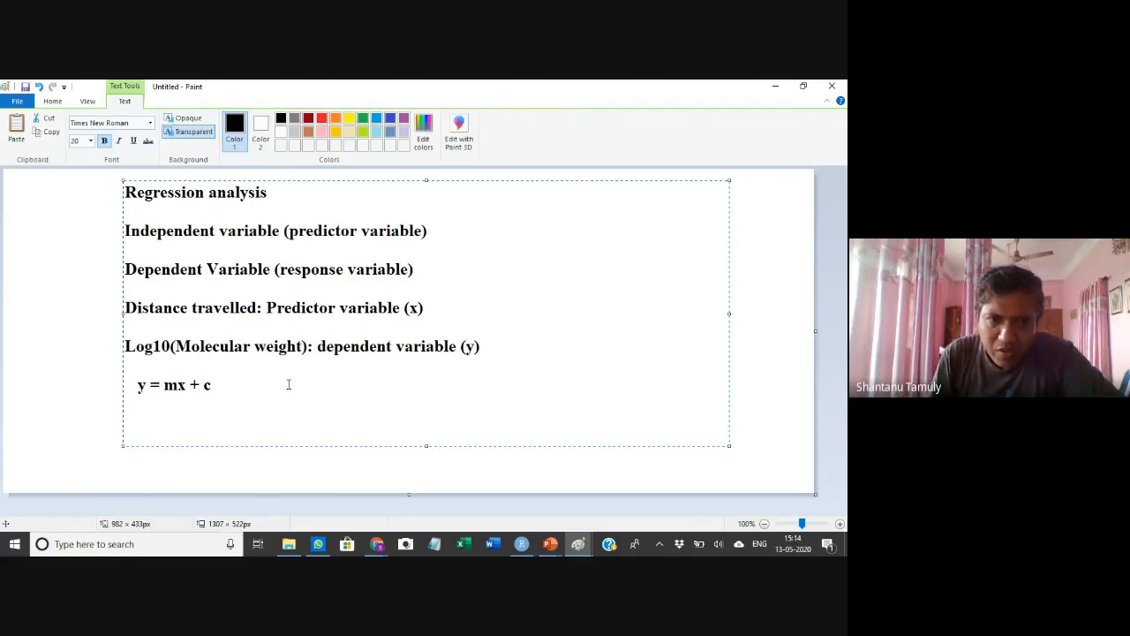
left_click_drag(163, 388, 176, 387)
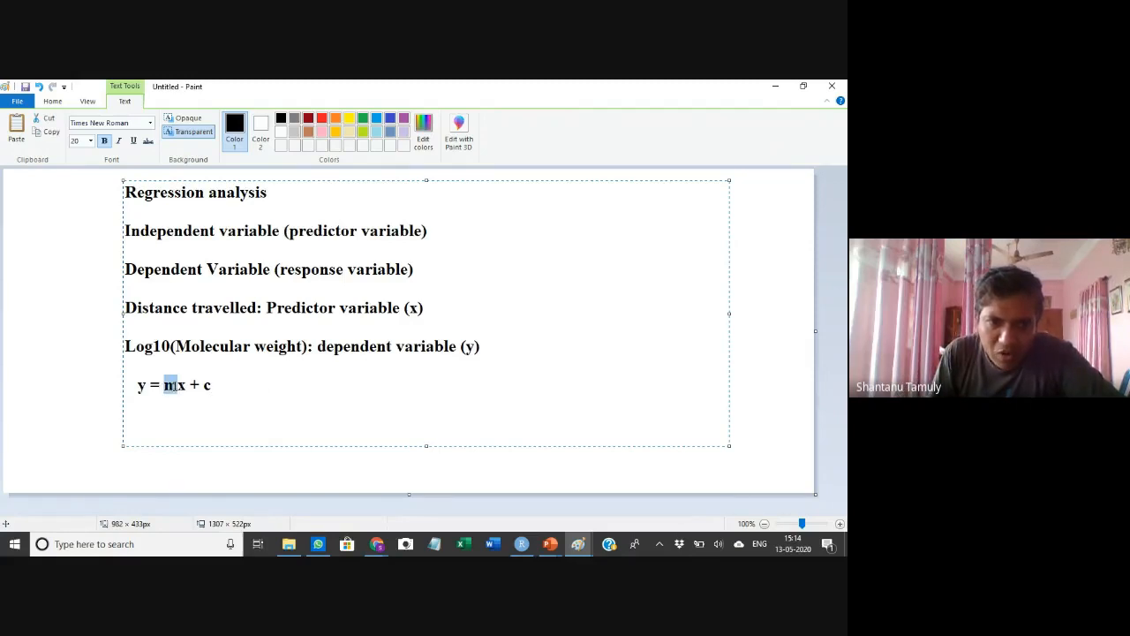
left_click(206, 387)
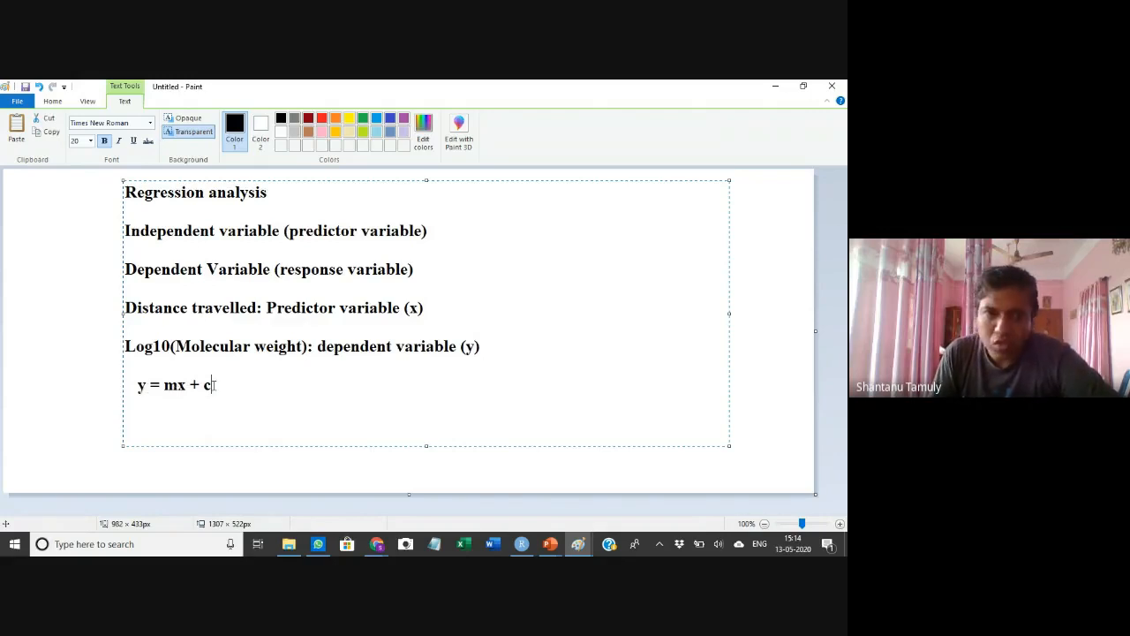
key("Return")
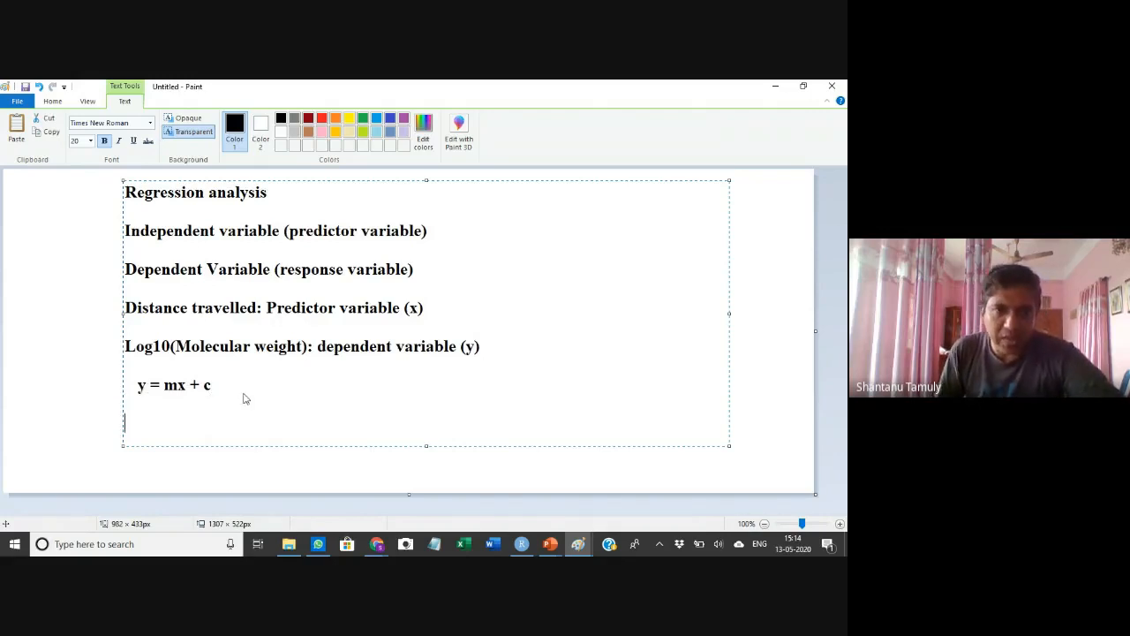
type("m, c   ?????")
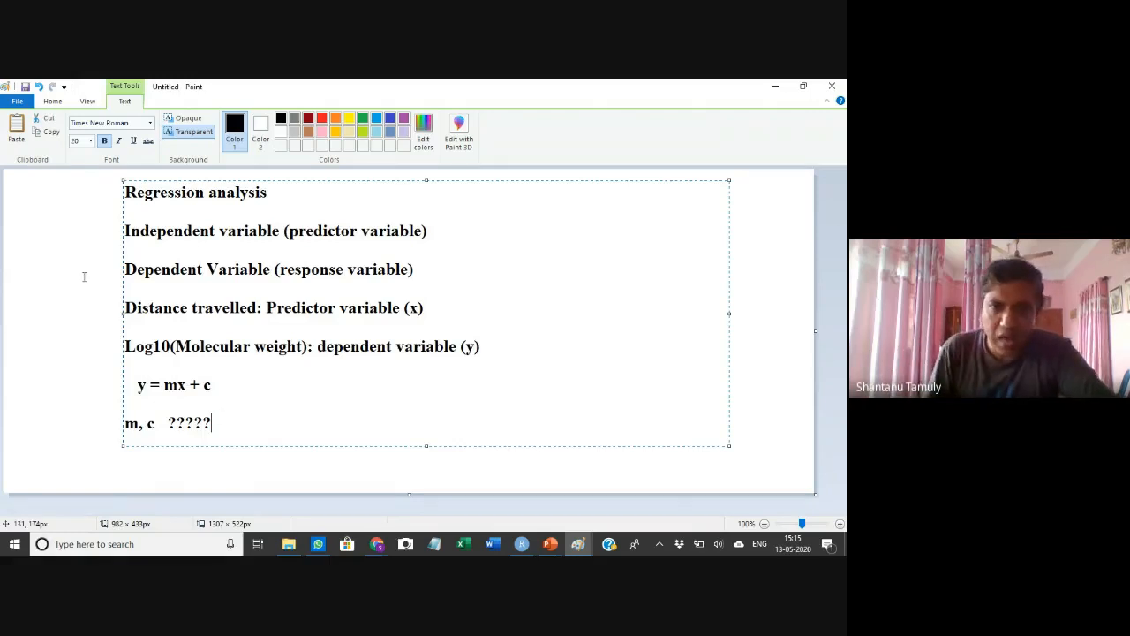
left_click(90, 374)
Switch to Excel, create a blank workbook and select cell C1
left_click(460, 544)
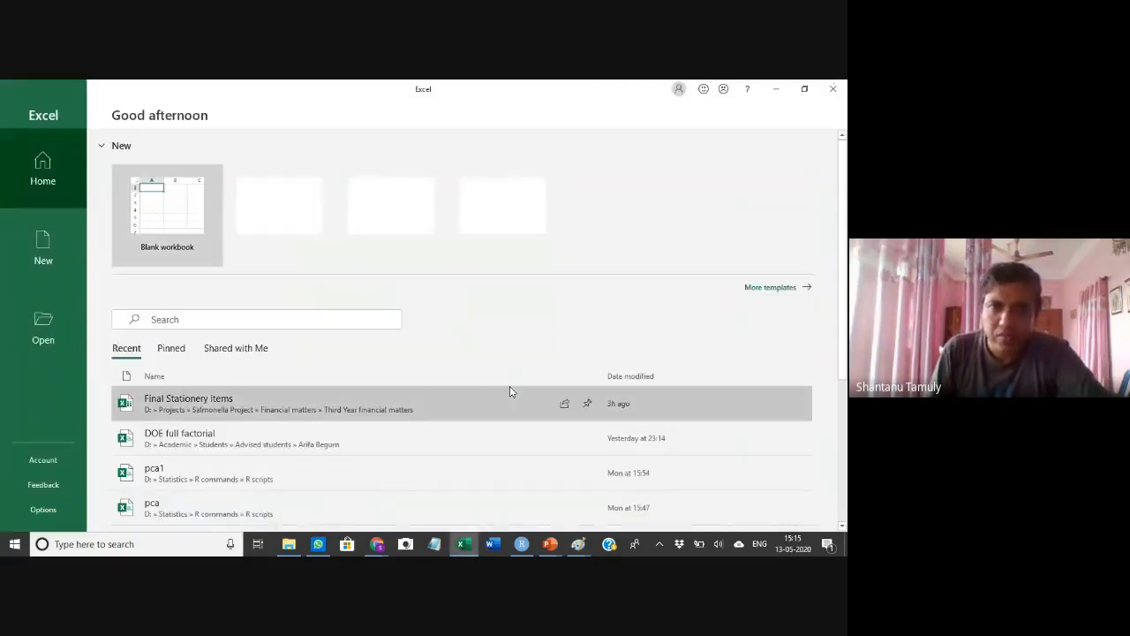
left_click(162, 208)
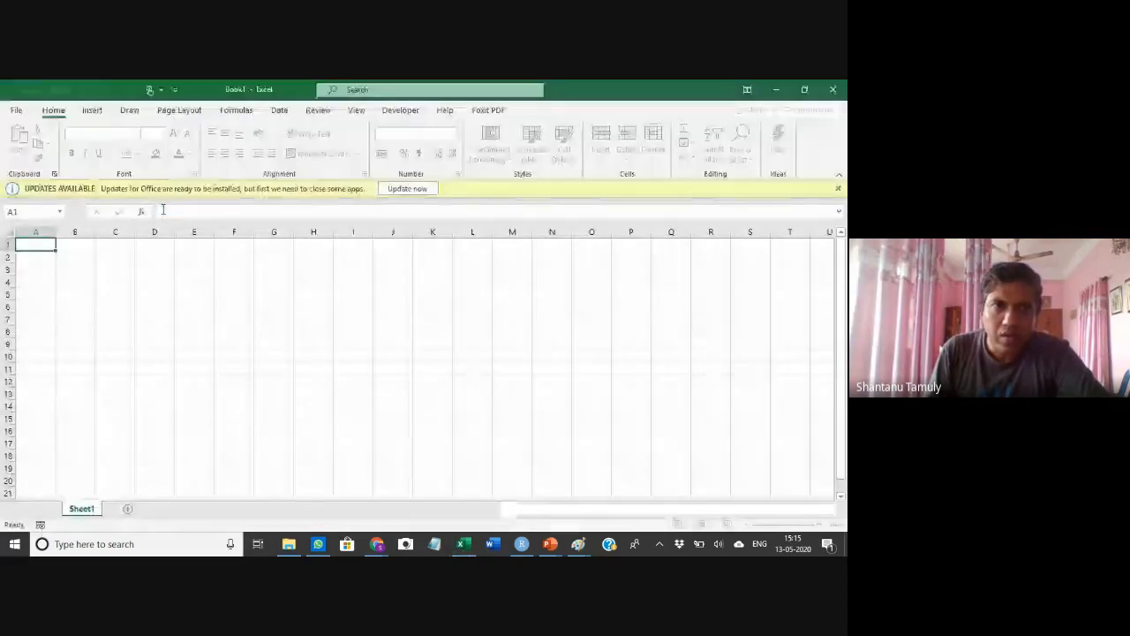
left_click(122, 247)
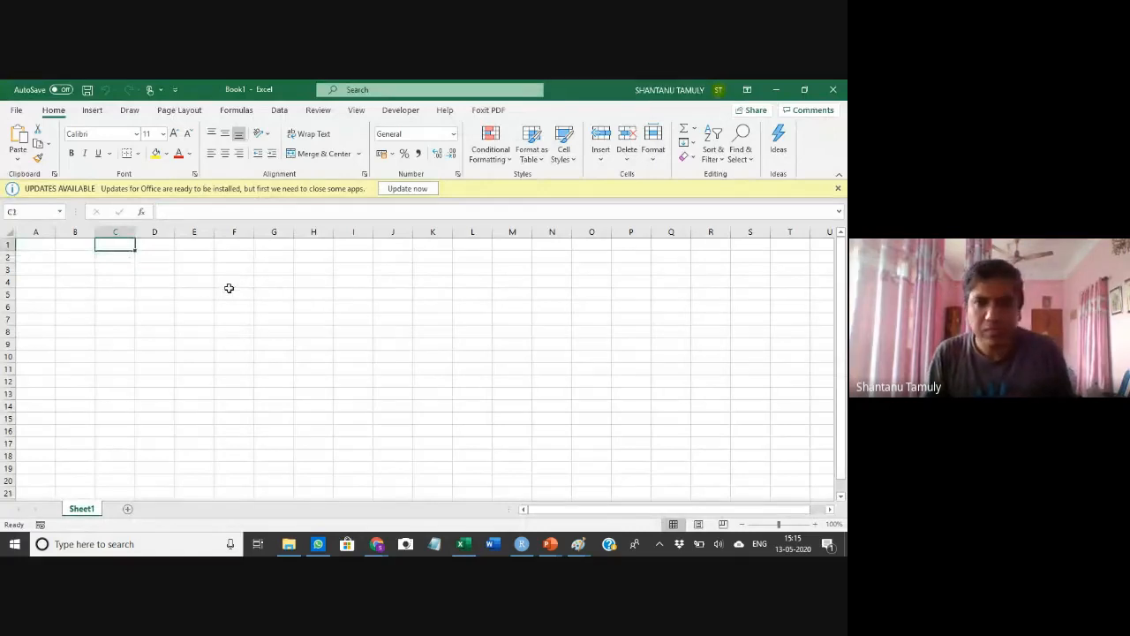
Switch to the PowerPoint slide with the Mr and Distance (mm) table and select the table's data
key("alt+Tab")
key("alt+Tab")
key("alt+Tab")
key("alt+Tab")
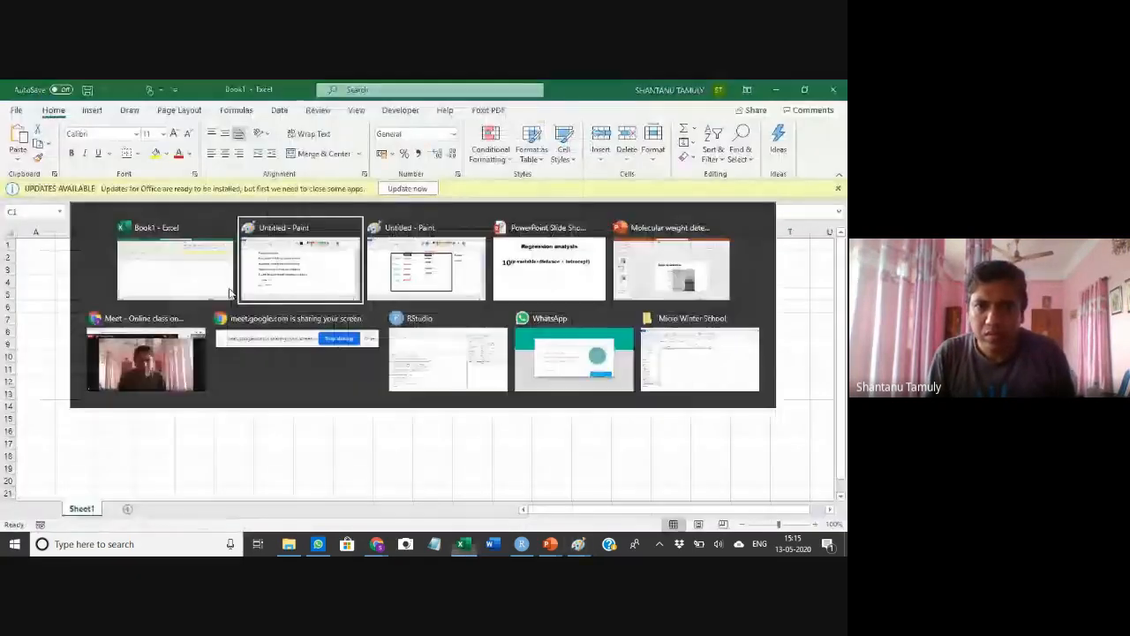
key("alt+Tab")
key("alt+Tab")
scroll(448, 353, "down", 1)
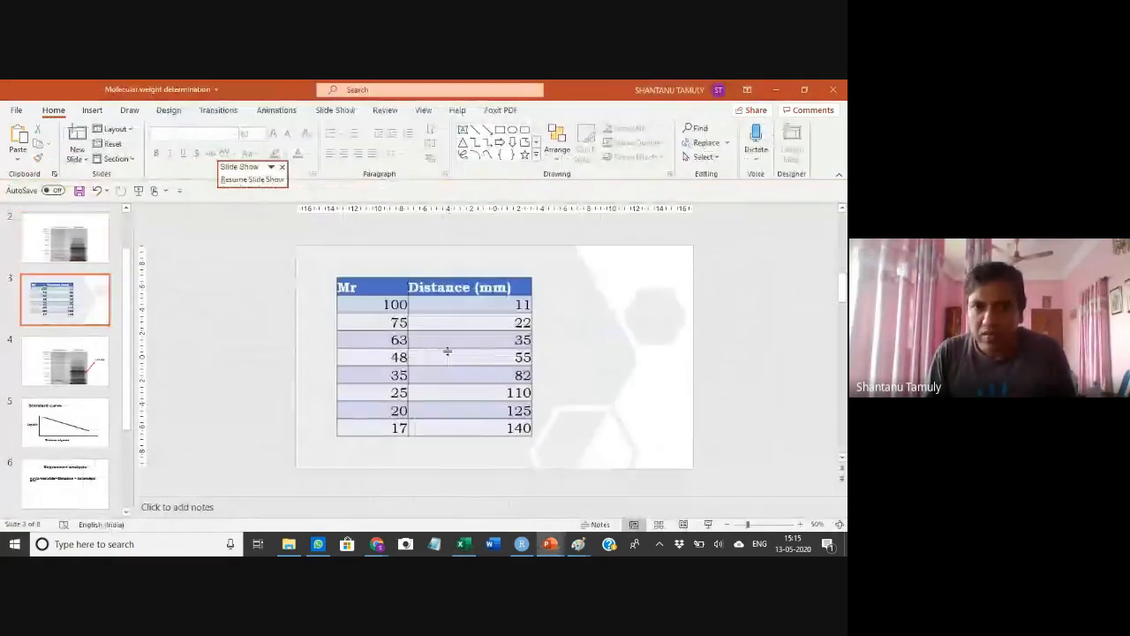
left_click_drag(391, 304, 468, 428)
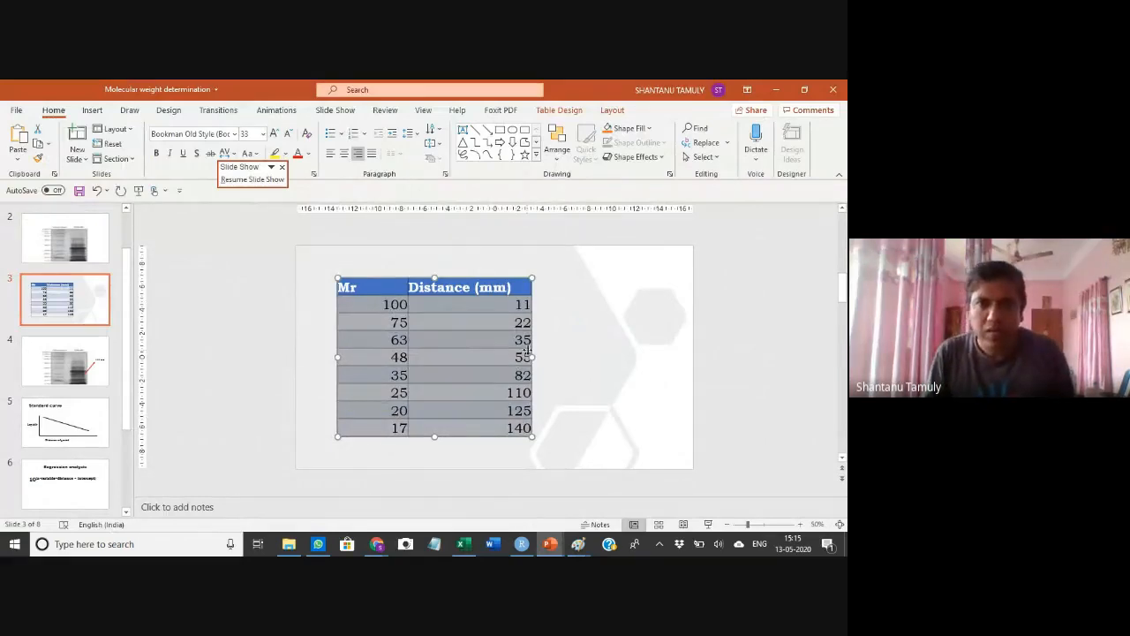
Paste the table data into the workbook at cell C1 and widen columns C and D
key("alt+Tab")
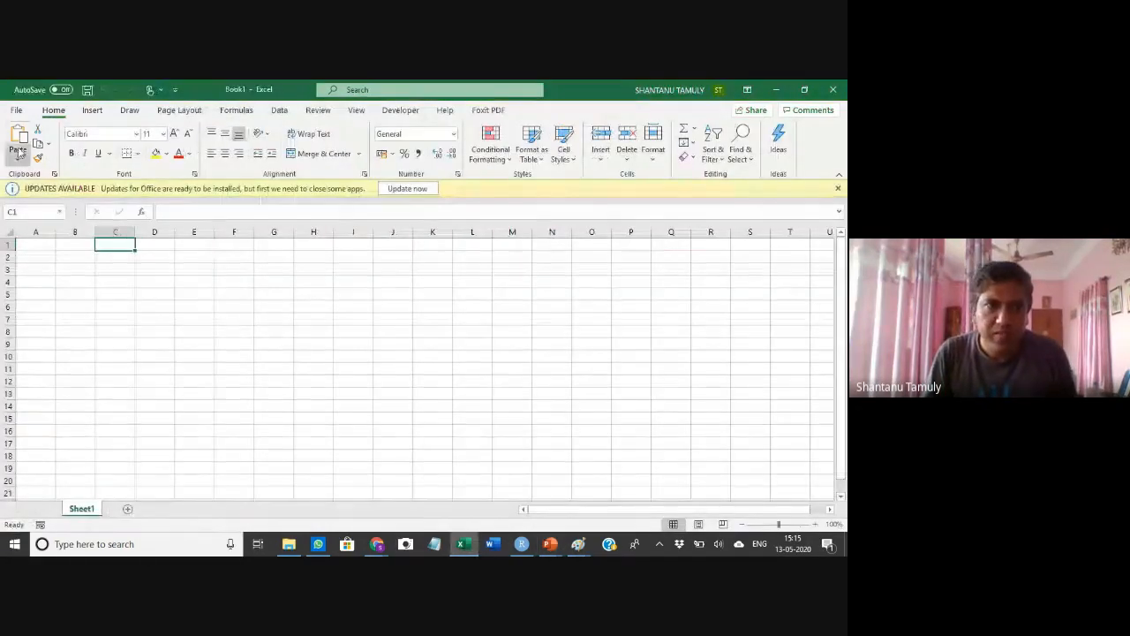
left_click(20, 135)
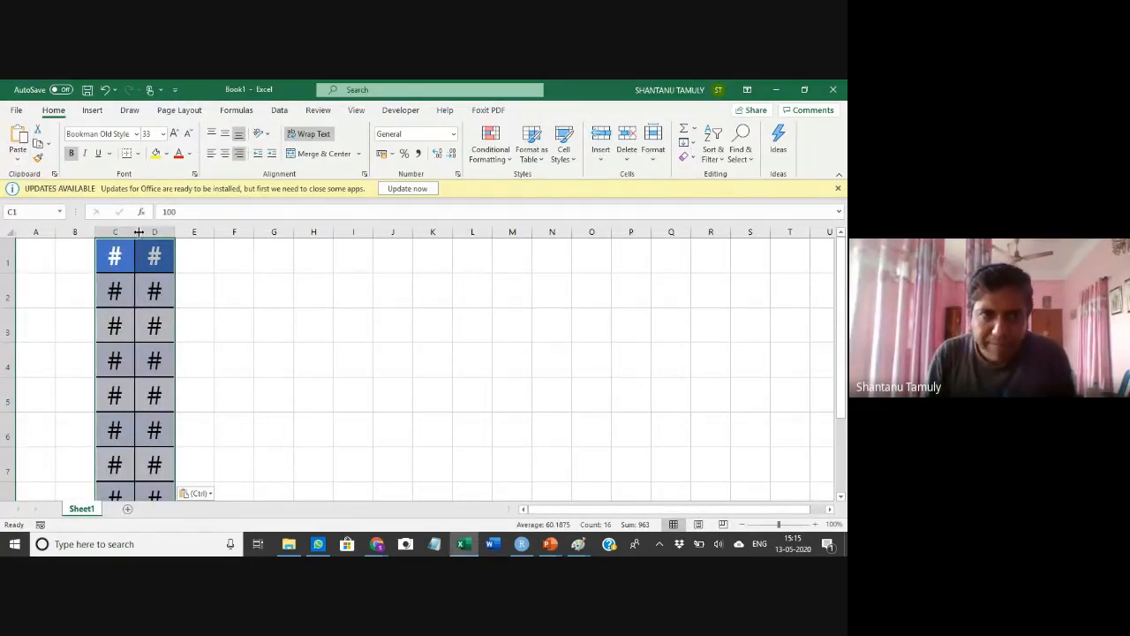
left_click_drag(135, 232, 294, 232)
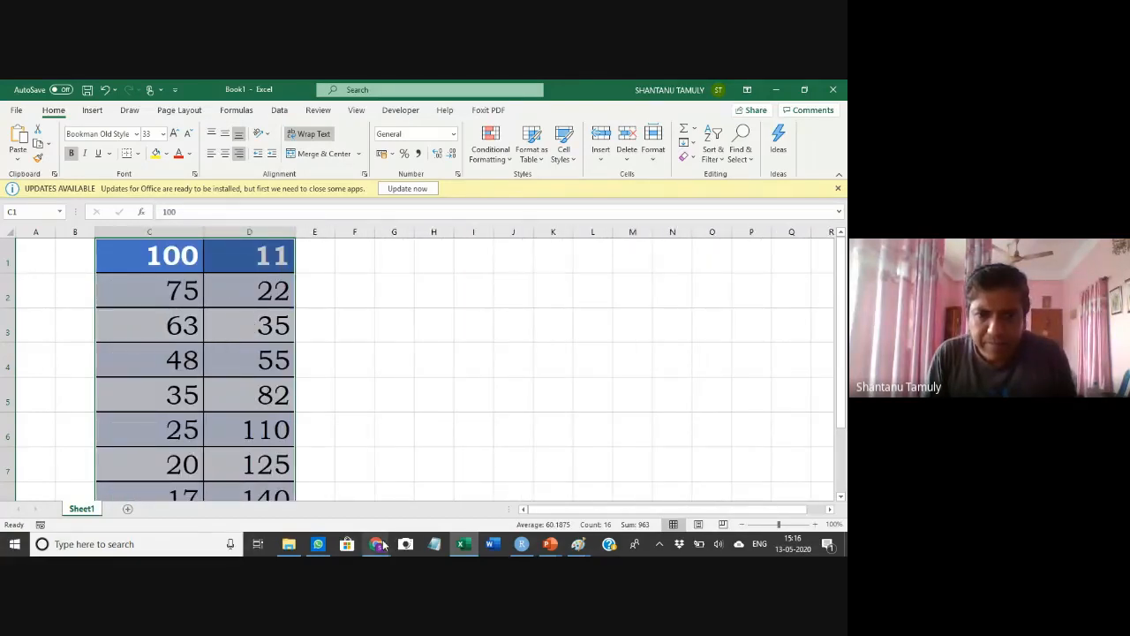
Glance at the Google Meet class window and return to the Excel workbook
mouse_move(378, 540)
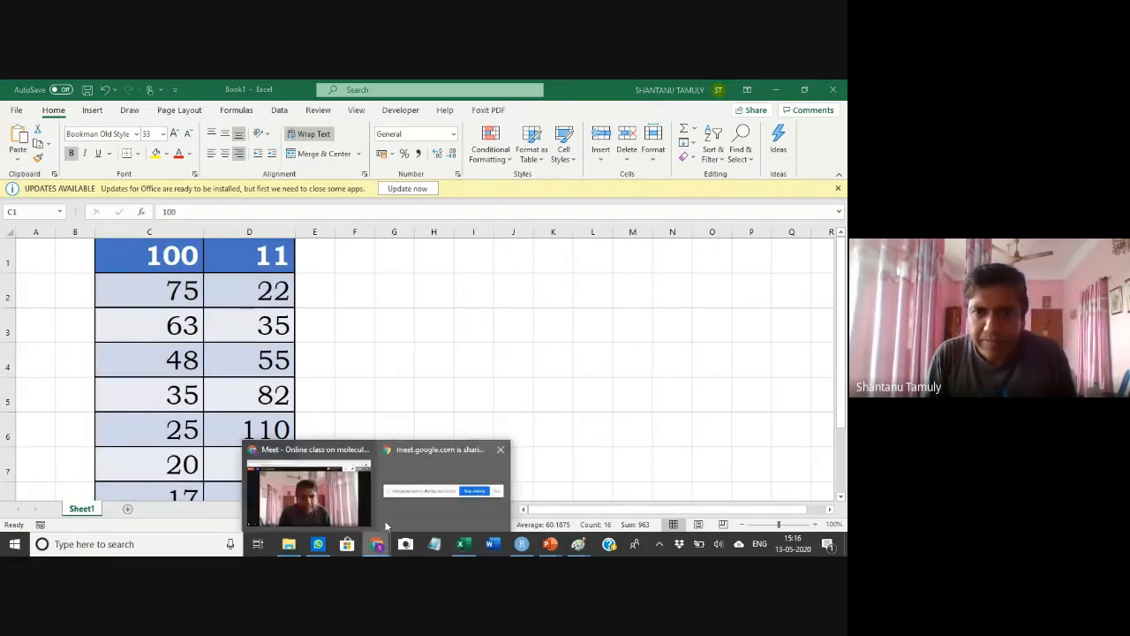
left_click(352, 492)
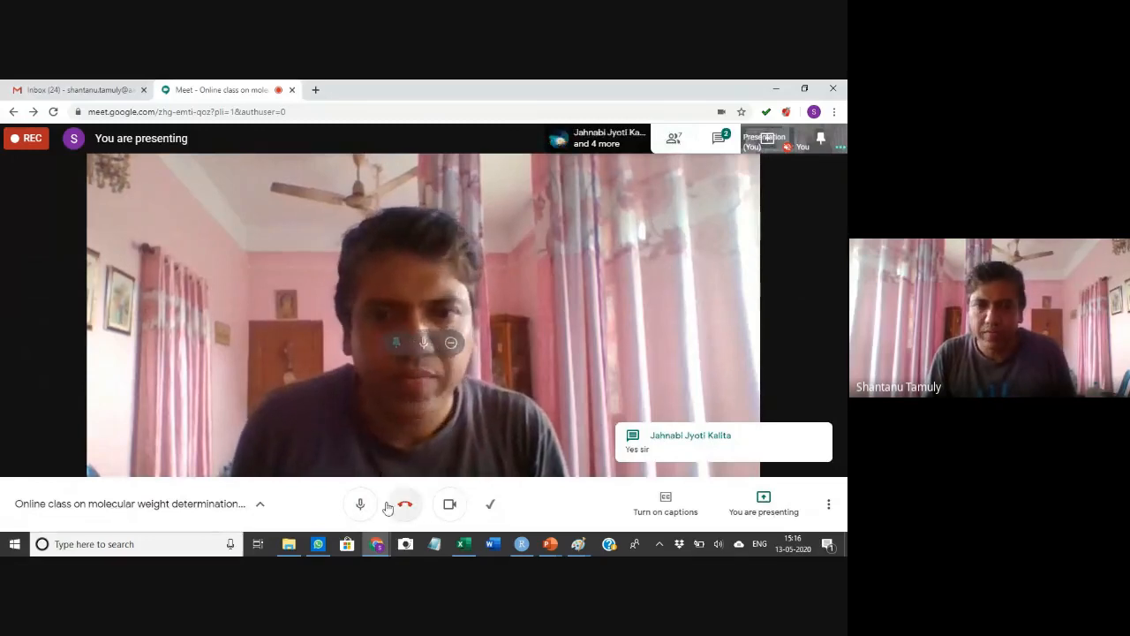
mouse_move(461, 544)
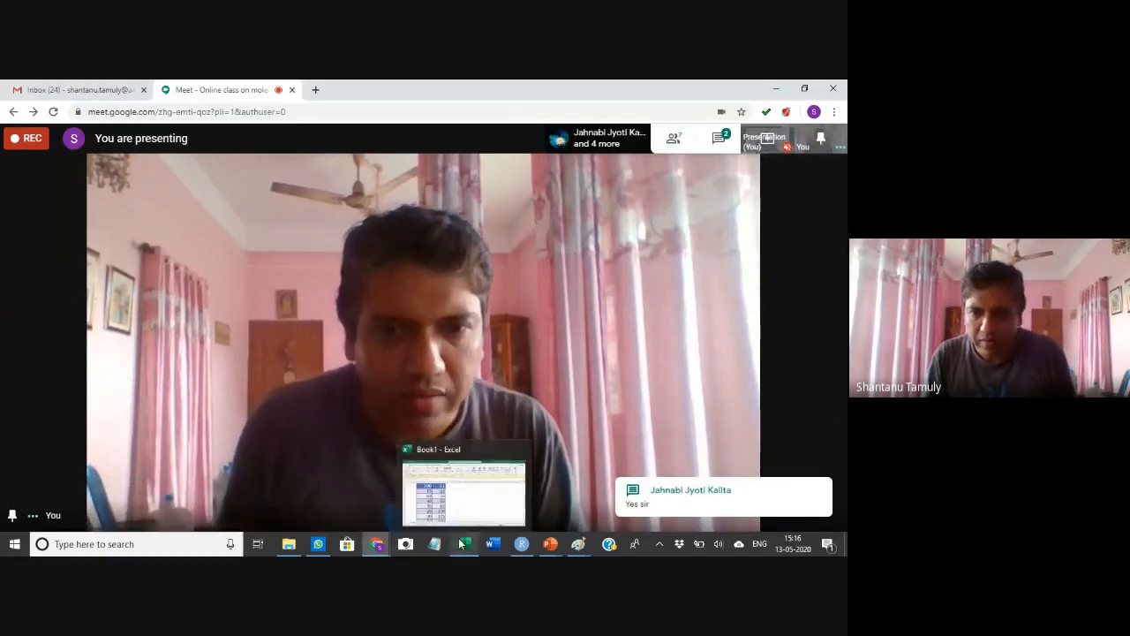
left_click(458, 517)
left_click(357, 292)
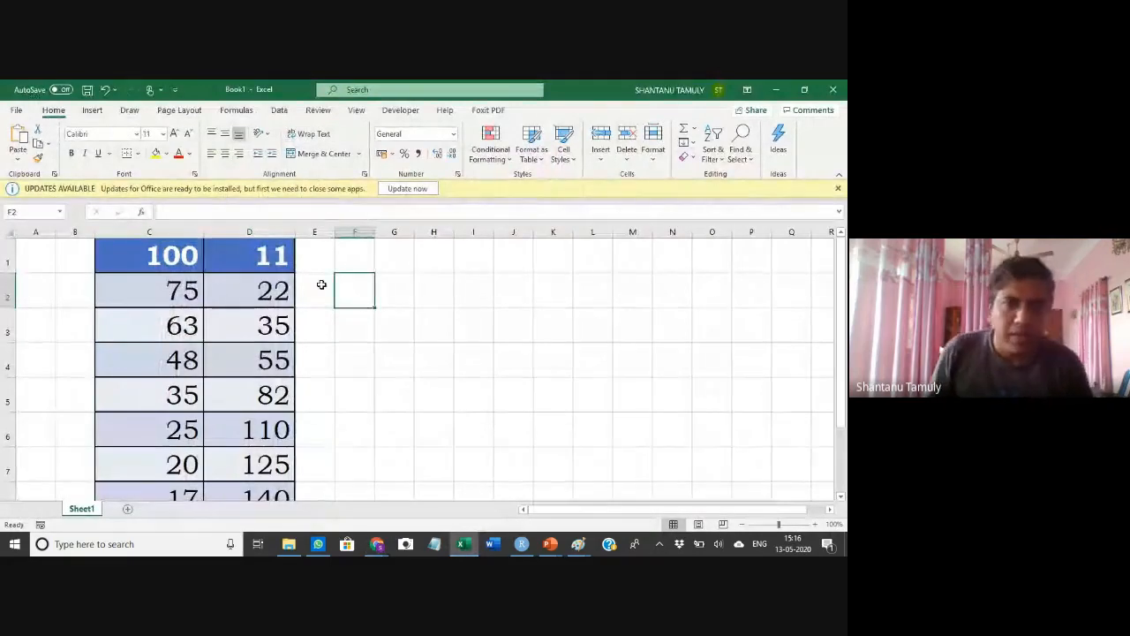
Insert a blank row above the pasted data in row 1
right_click(11, 260)
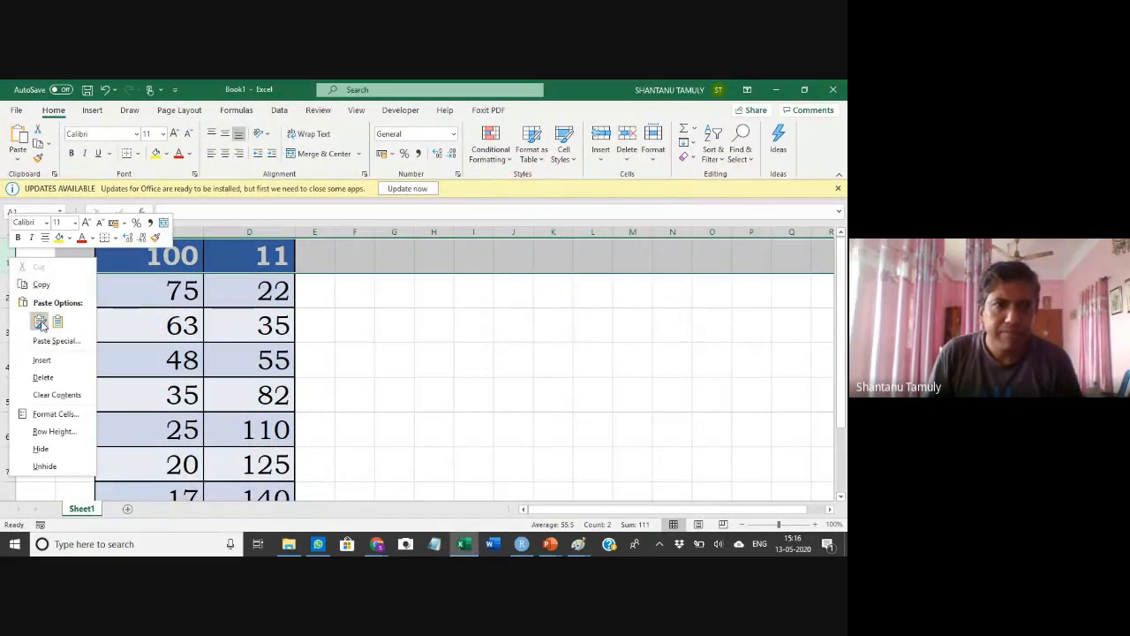
left_click(49, 361)
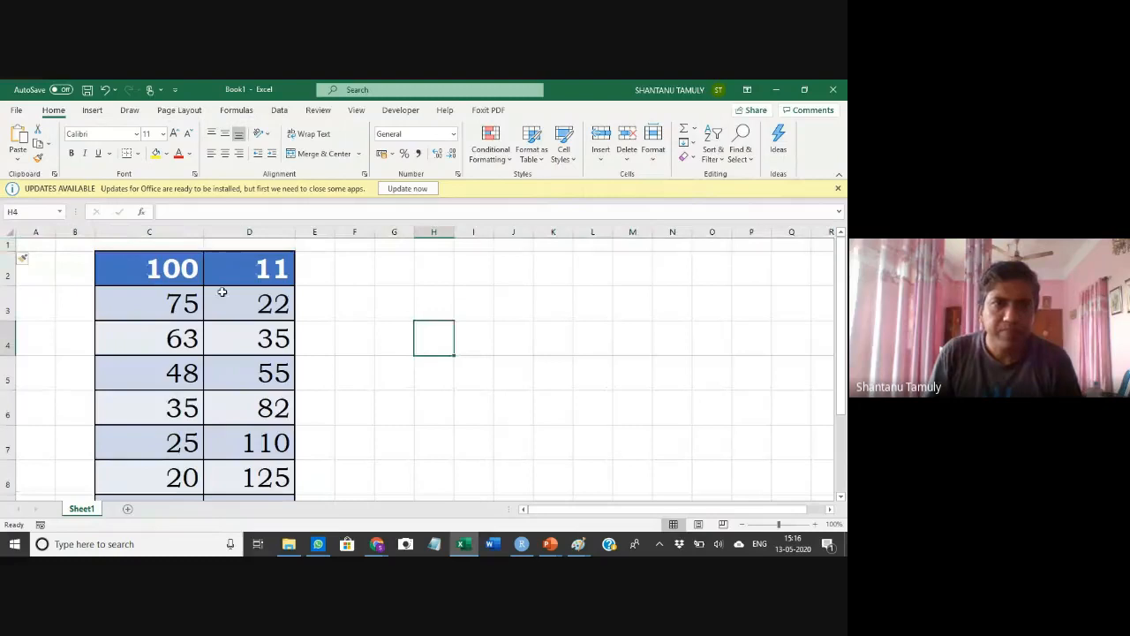
Apply all borders to the data in columns C and D
left_click_drag(150, 232, 245, 234)
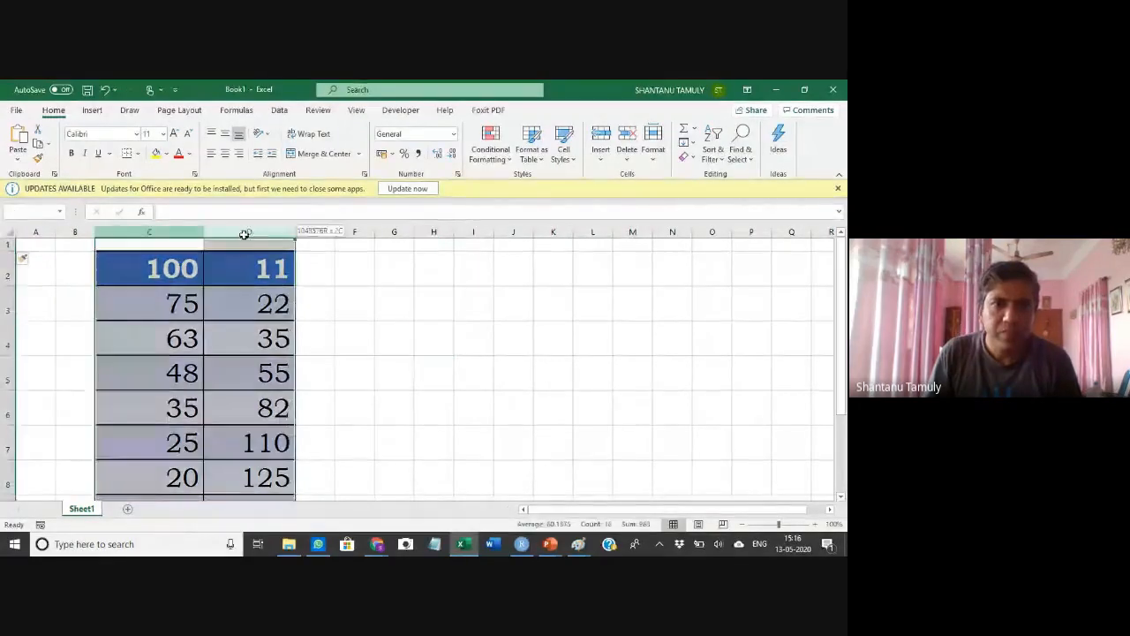
left_click(137, 154)
left_click(161, 277)
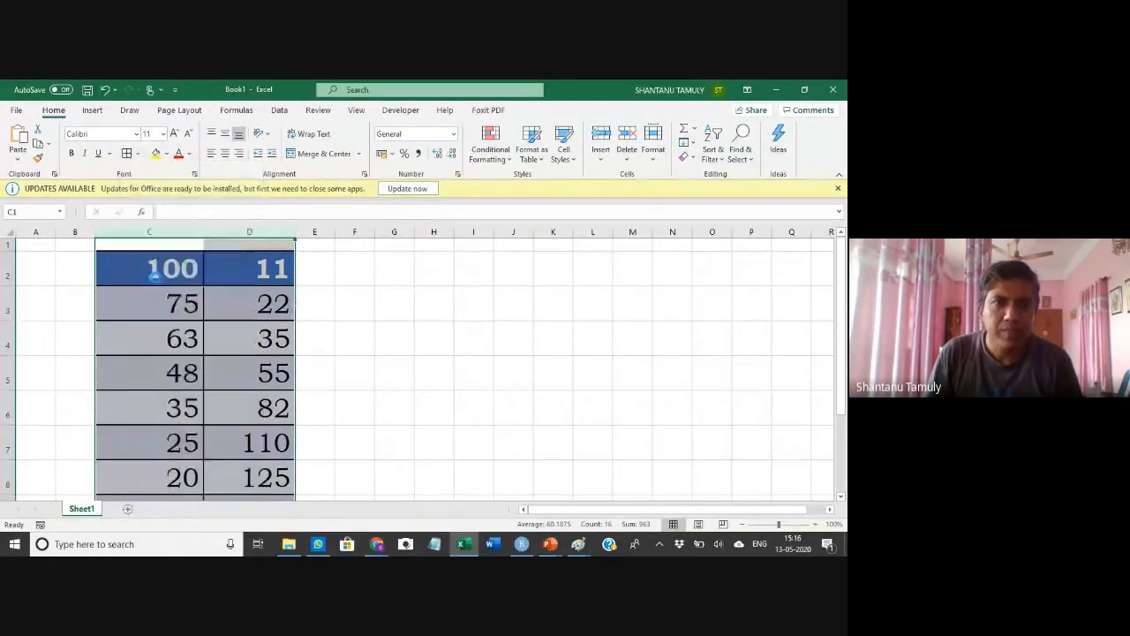
Try to select the direct dependents of cell C1
left_click(474, 302)
left_click(194, 244)
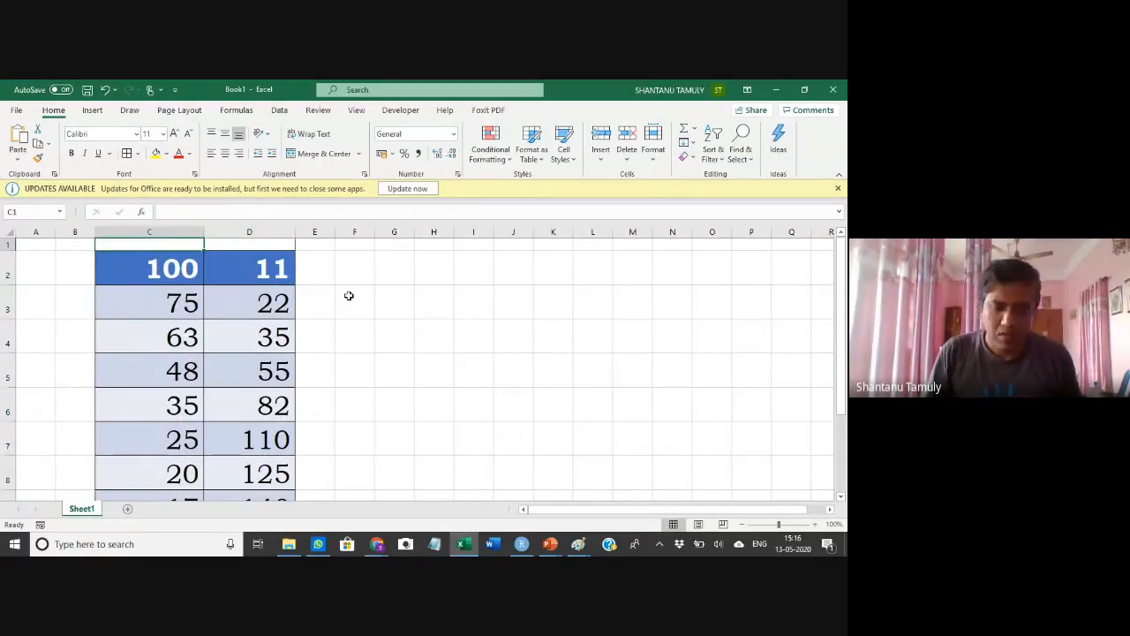
key("ctrl+]")
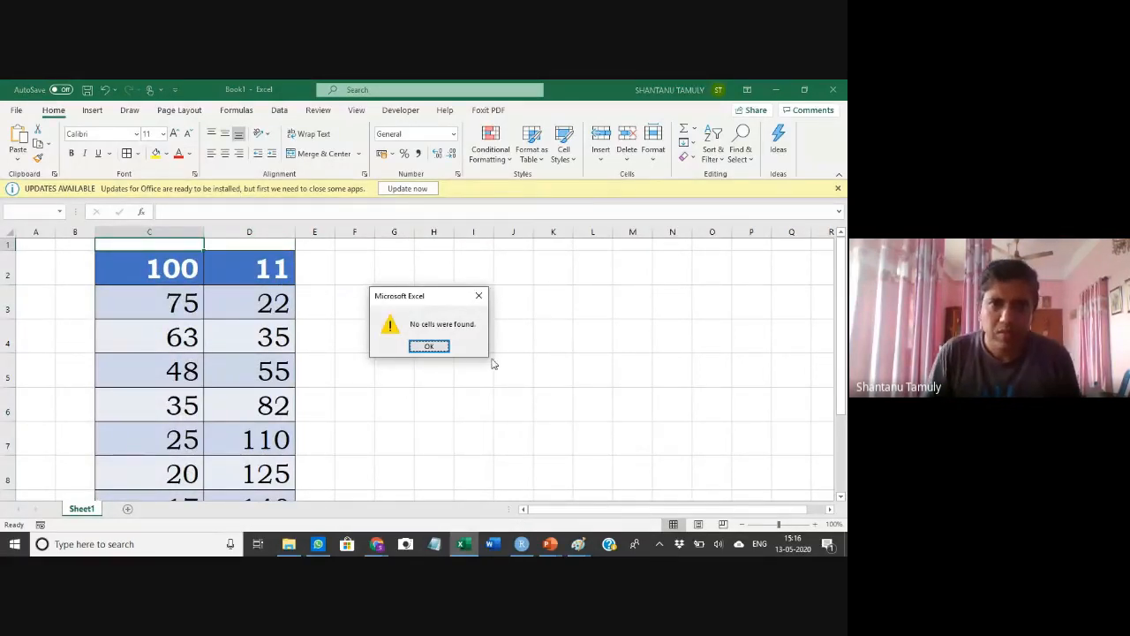
Enter the column headers Mr in C1 and Distance travelled in D1
left_click(430, 346)
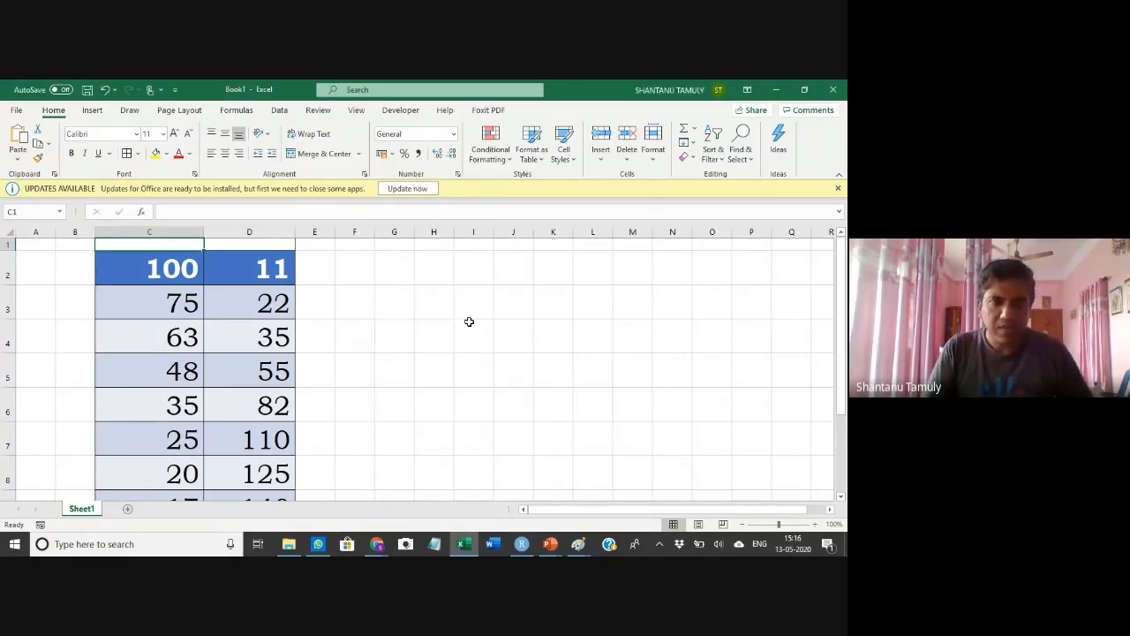
type("Mr")
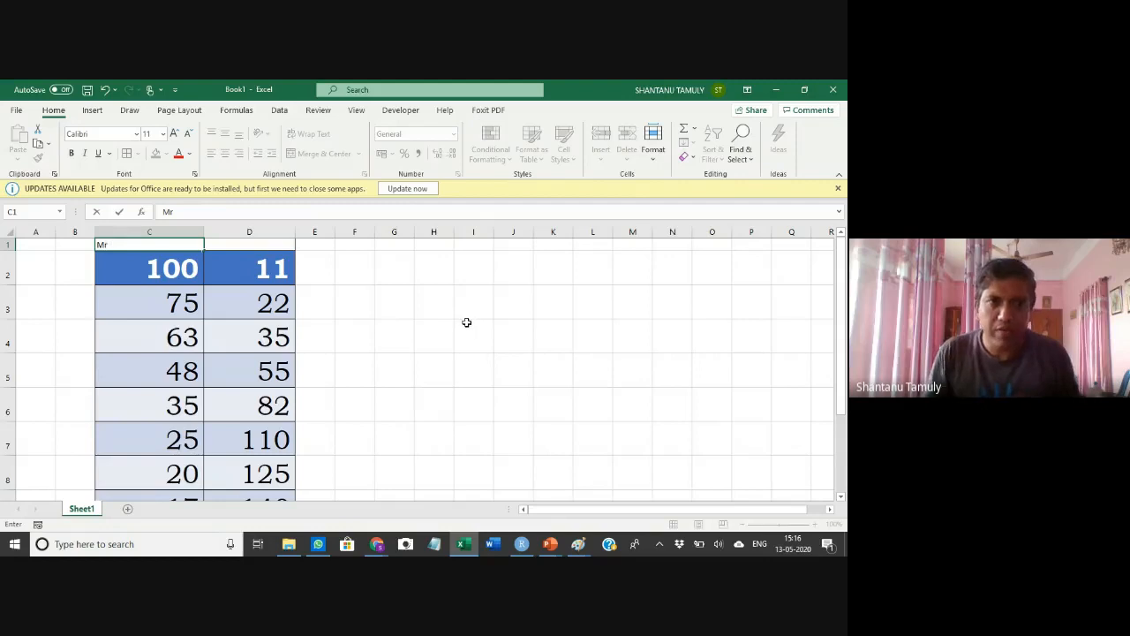
left_click(469, 322)
left_click(260, 246)
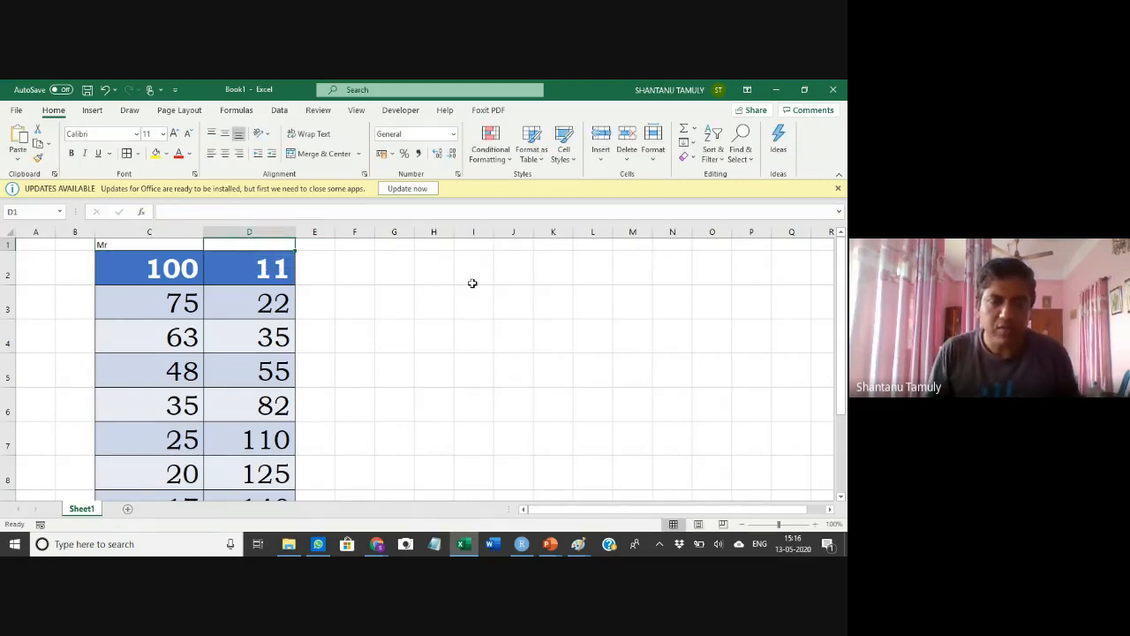
type("Distqan")
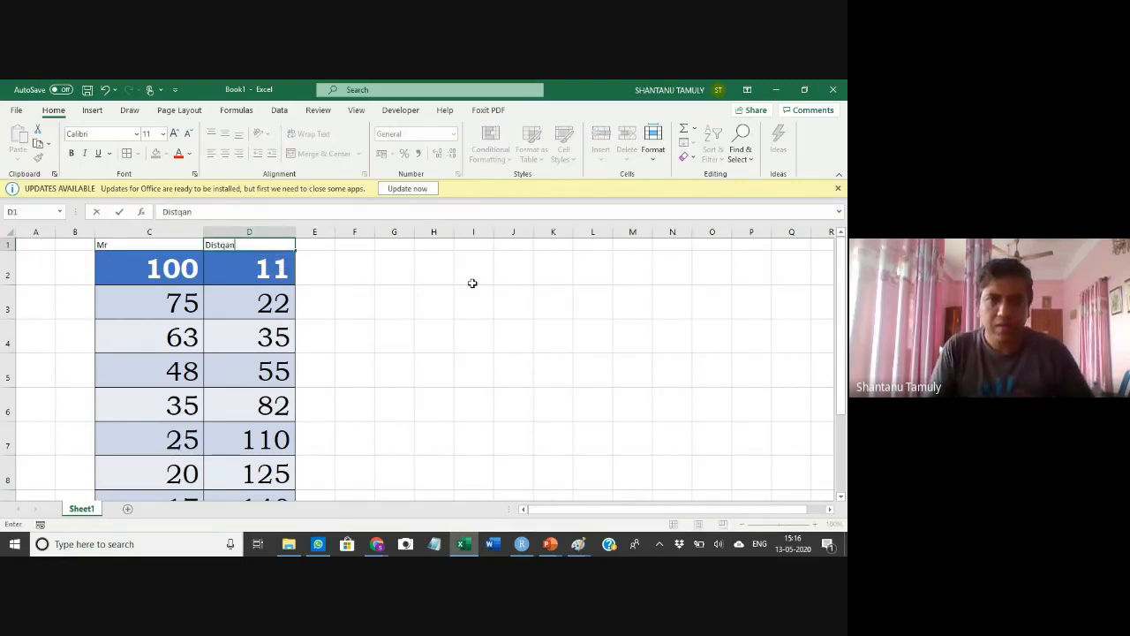
key("BackSpace")
key("BackSpace")
key("BackSpace")
type("ance travelled")
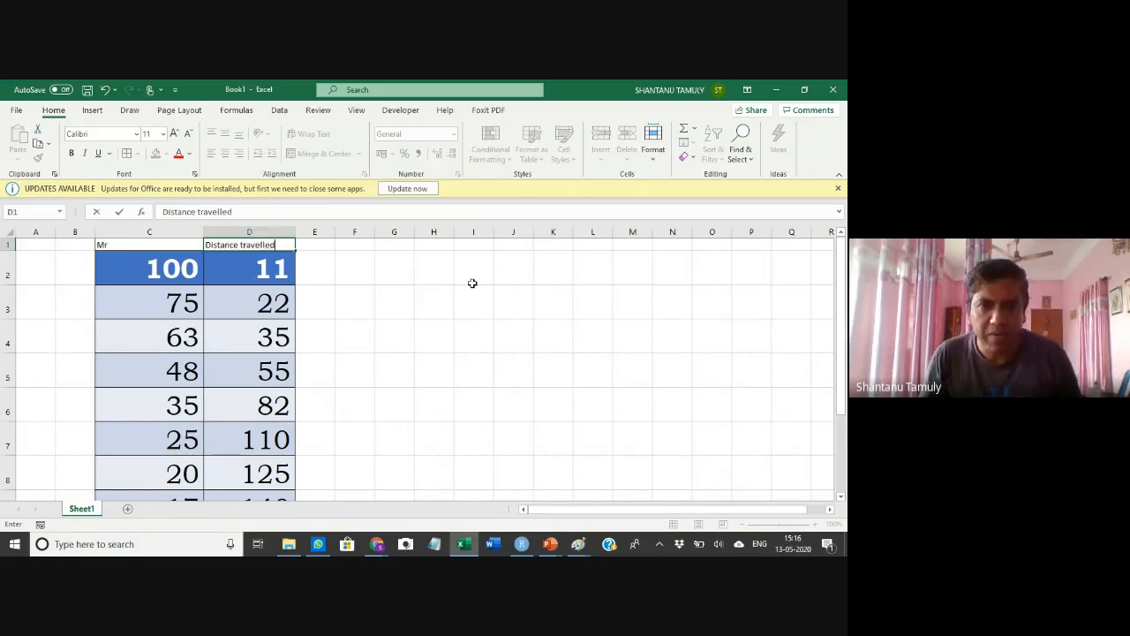
left_click(472, 285)
Set the font size of the data in C1:D9 to 12
left_click_drag(122, 246, 256, 437)
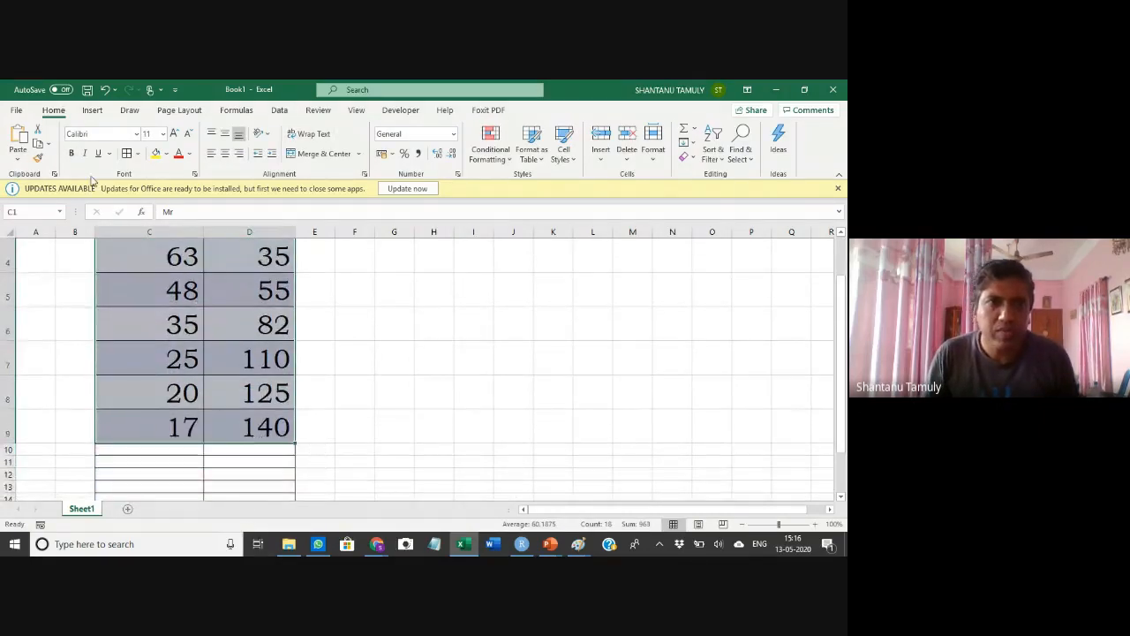
left_click(163, 133)
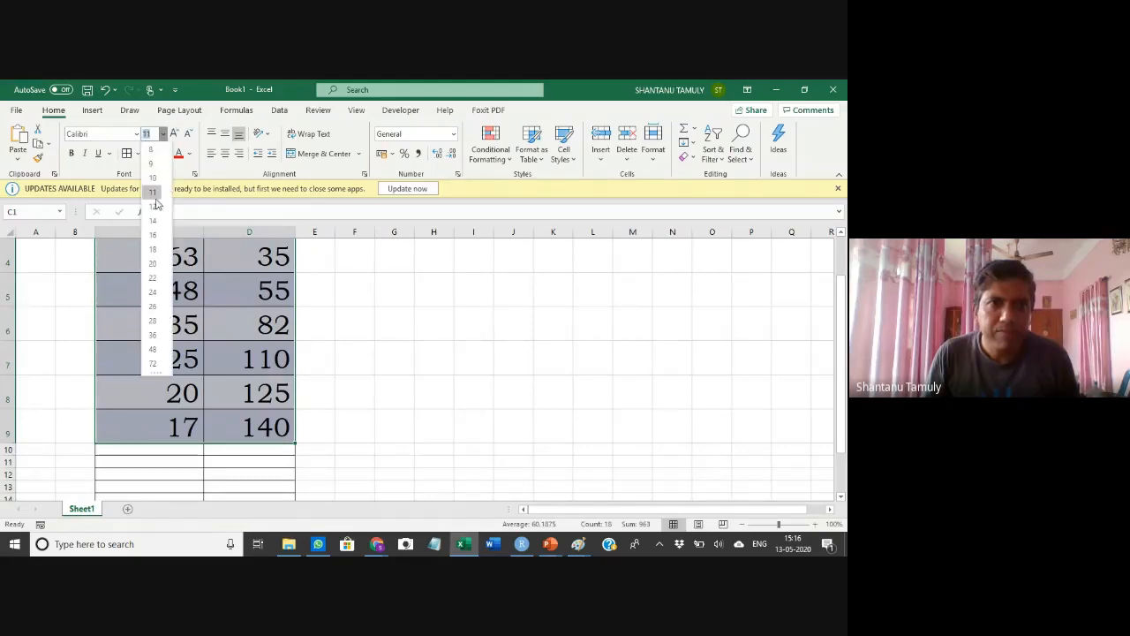
left_click(153, 206)
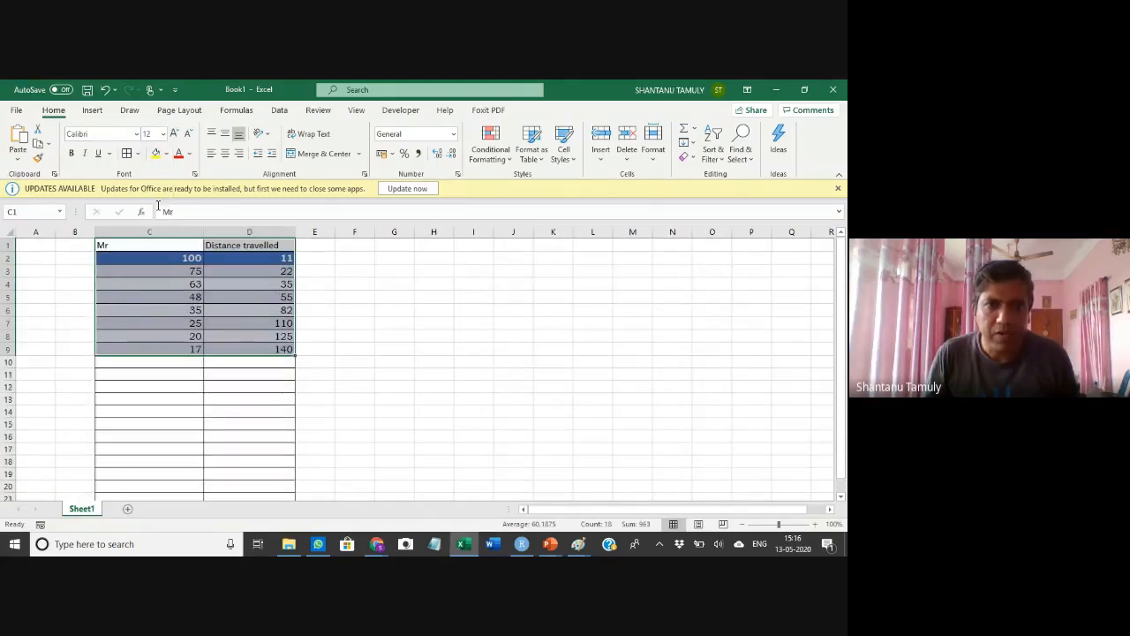
left_click(357, 321)
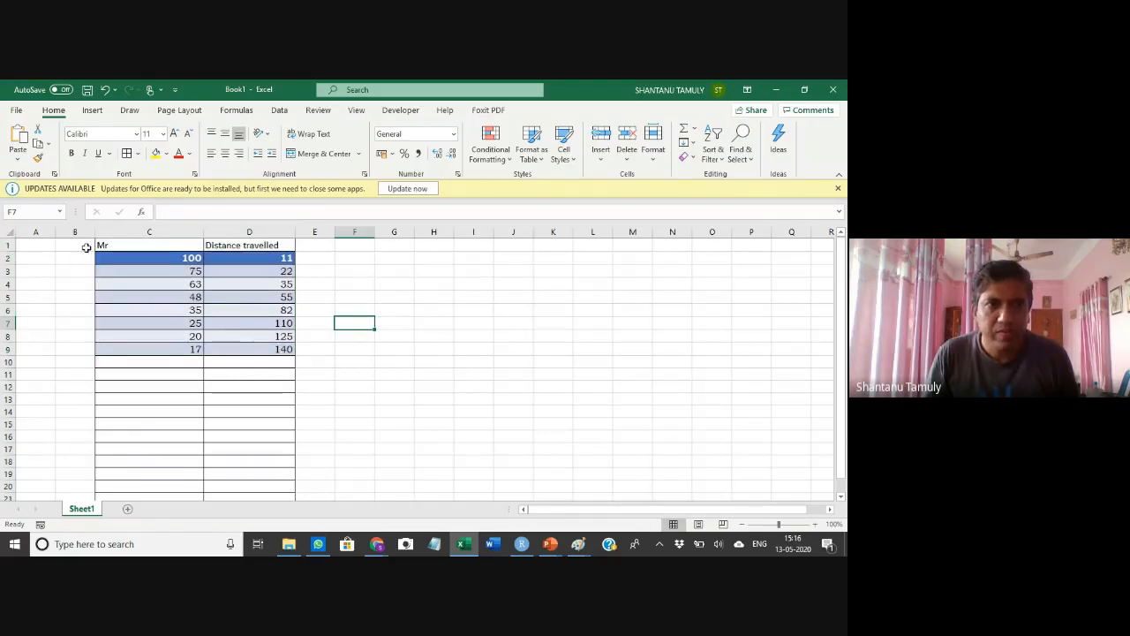
Remove the fill colour from columns C and D
left_click(121, 235)
left_click_drag(209, 234, 216, 235)
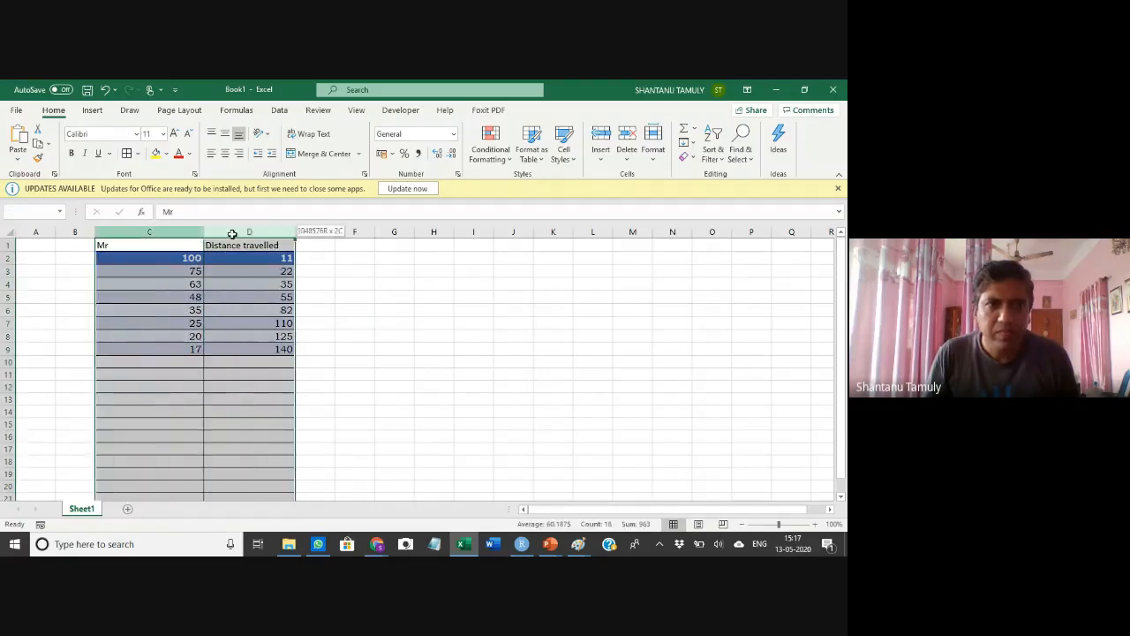
left_click(167, 154)
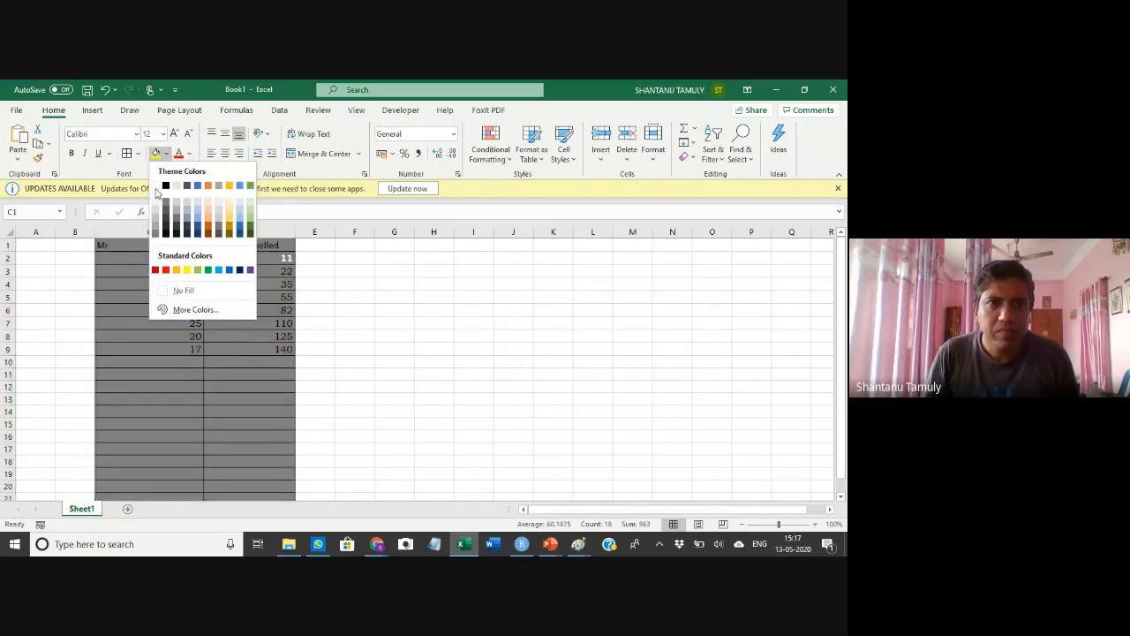
left_click(186, 289)
left_click(394, 322)
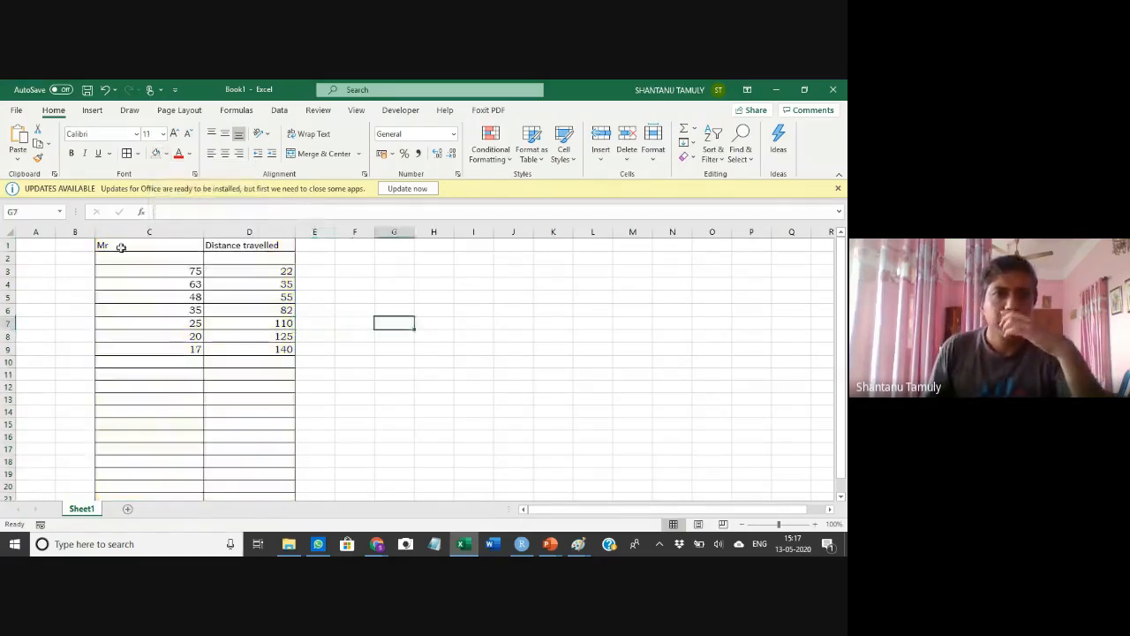
Change the font colour of row 2 to black
left_click(8, 258)
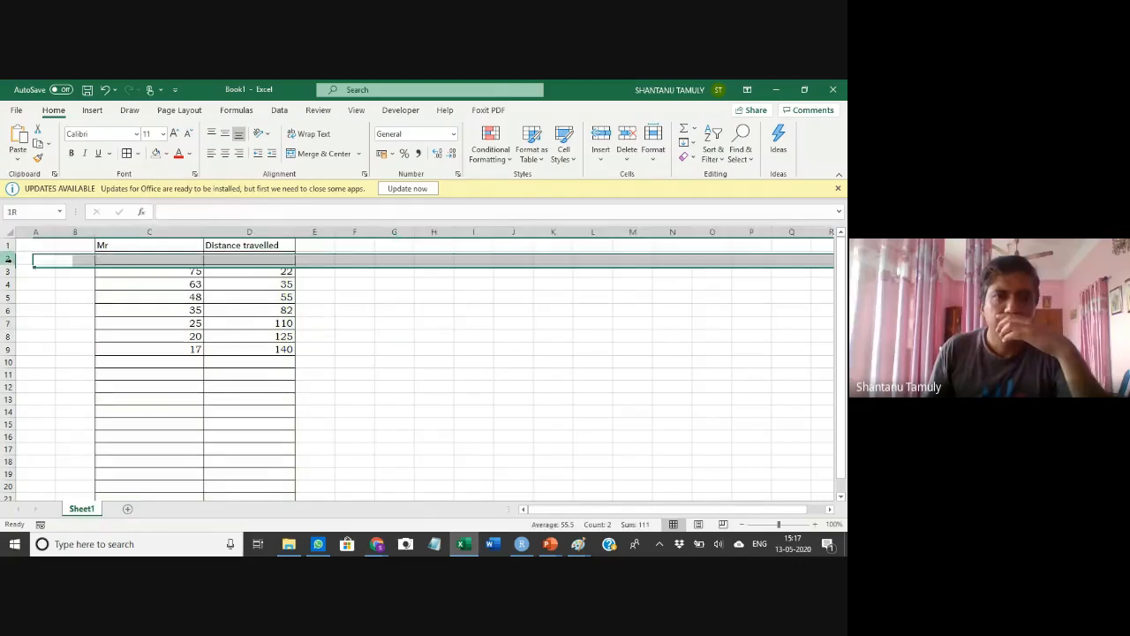
left_click(188, 153)
left_click(191, 174)
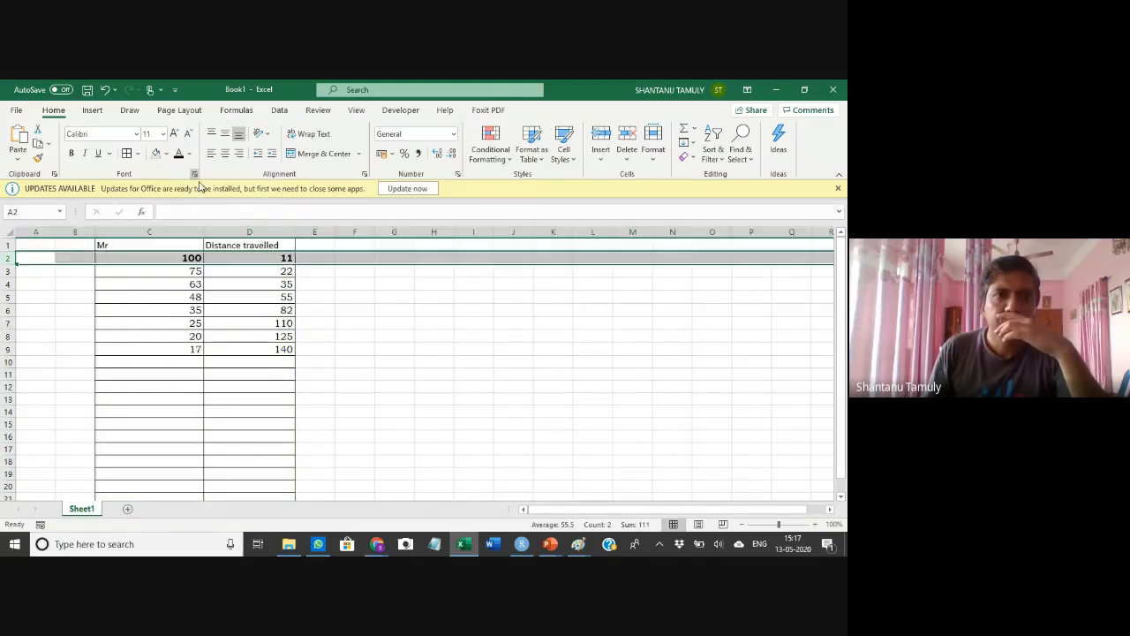
left_click(363, 301)
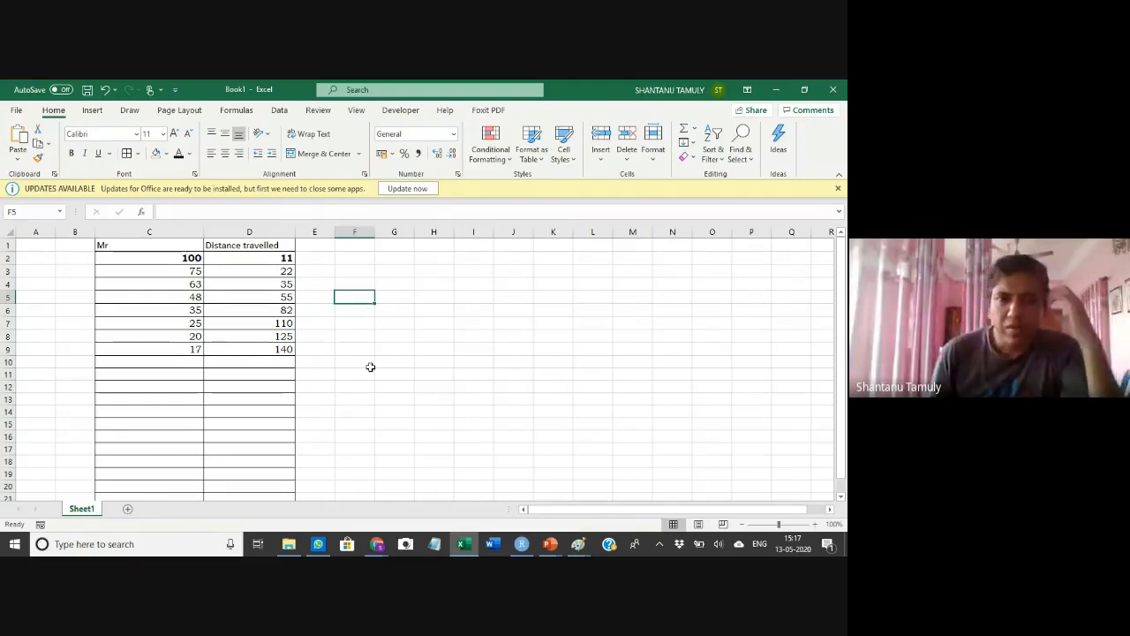
Copy the formatting of cell C4 onto the values in row 2 with the Format Painter
left_click(8, 258)
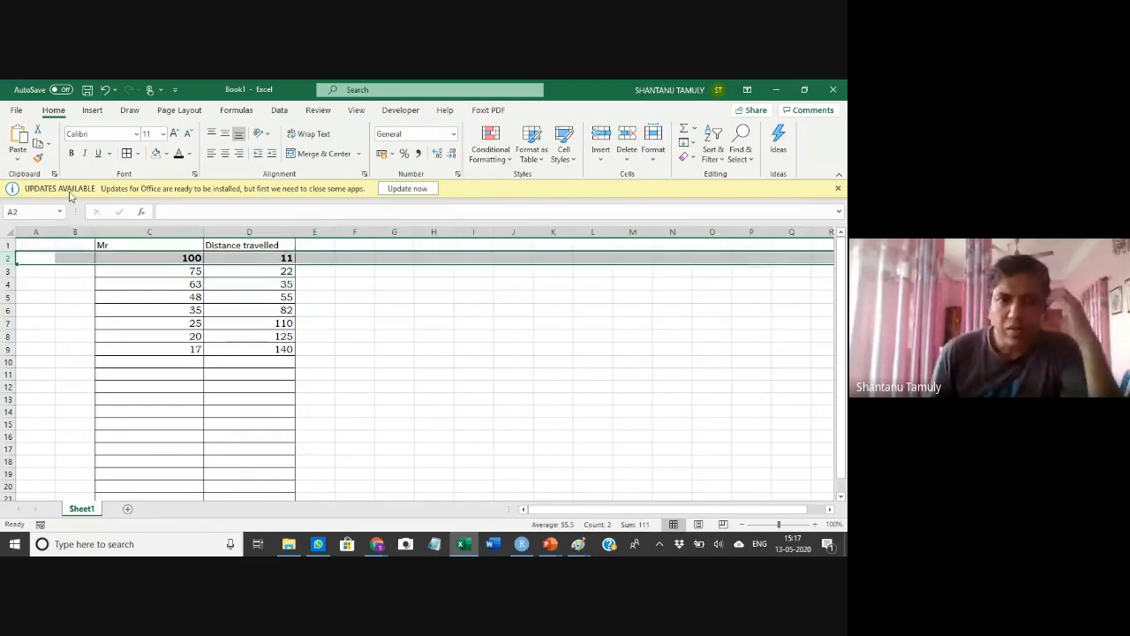
left_click(167, 283)
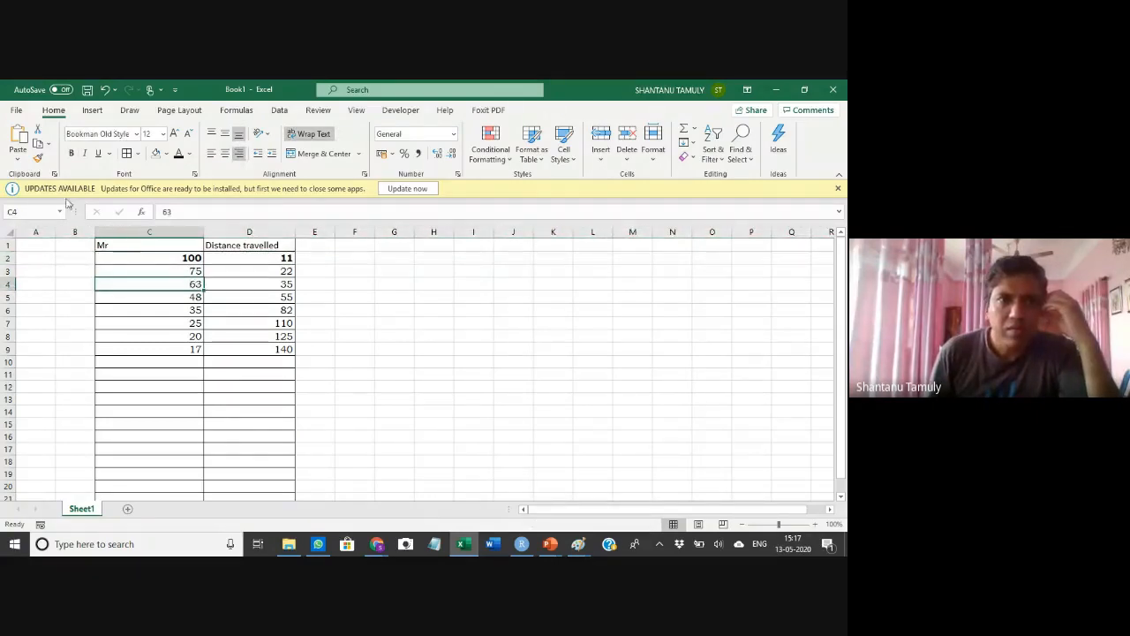
left_click(38, 157)
left_click_drag(167, 257, 231, 258)
left_click(349, 284)
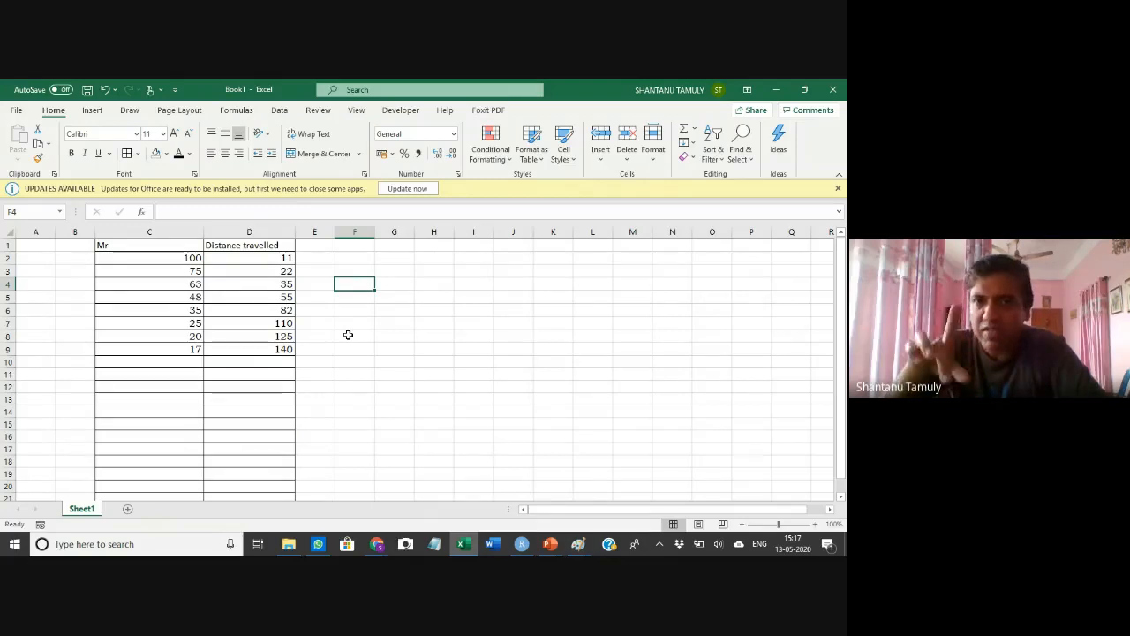
Enter the labels m and c in cells G2 and G3
left_click(392, 256)
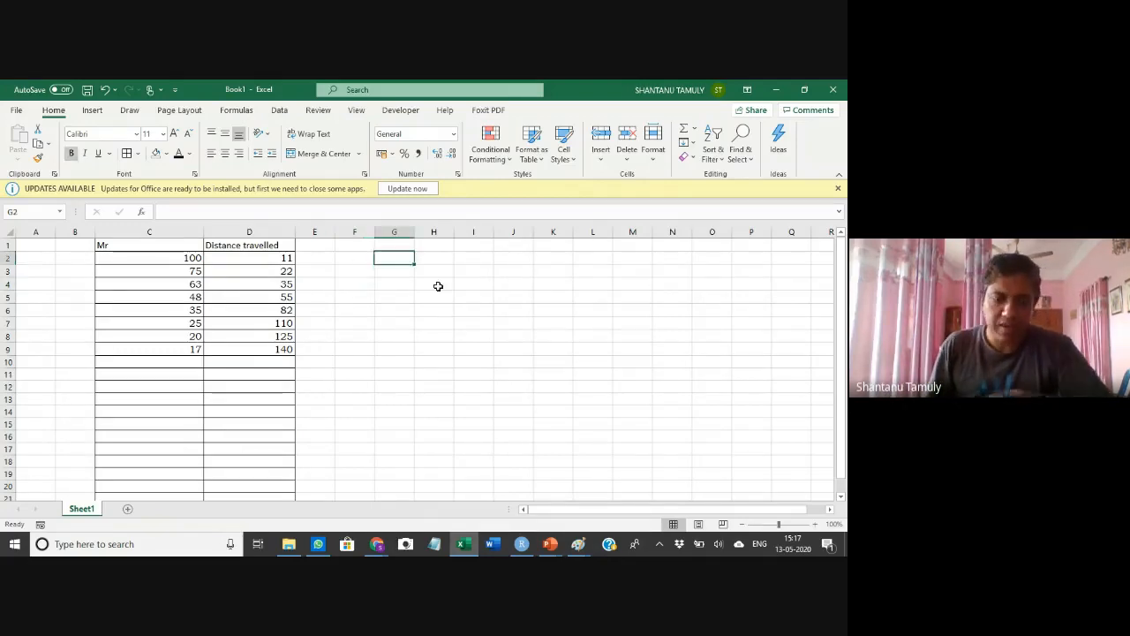
type("m")
key("Return")
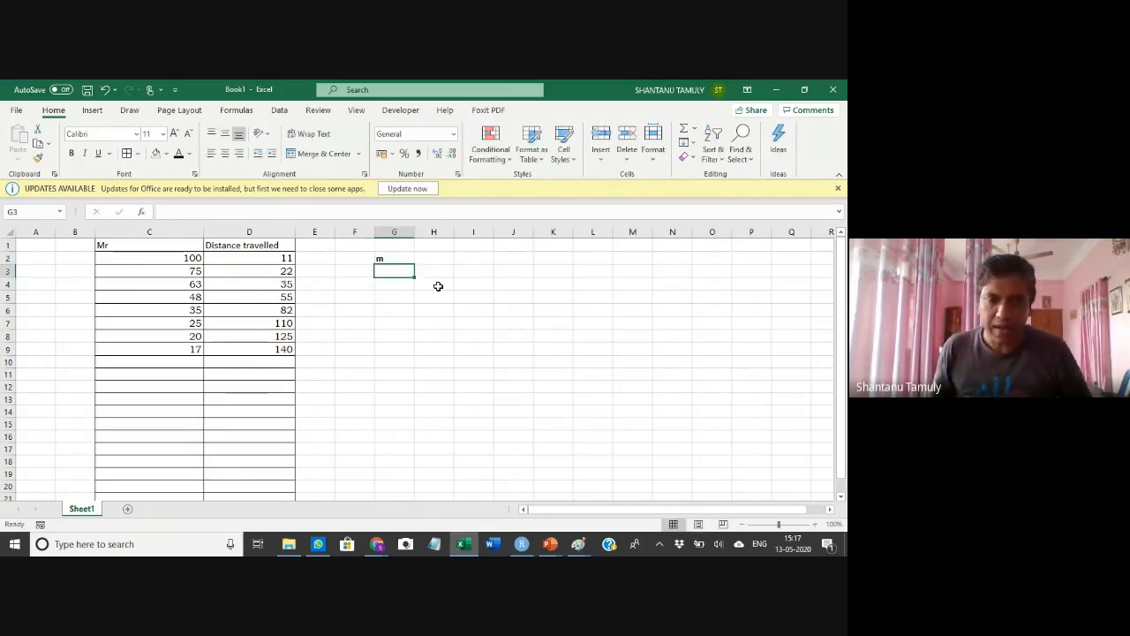
type("c")
key("Return")
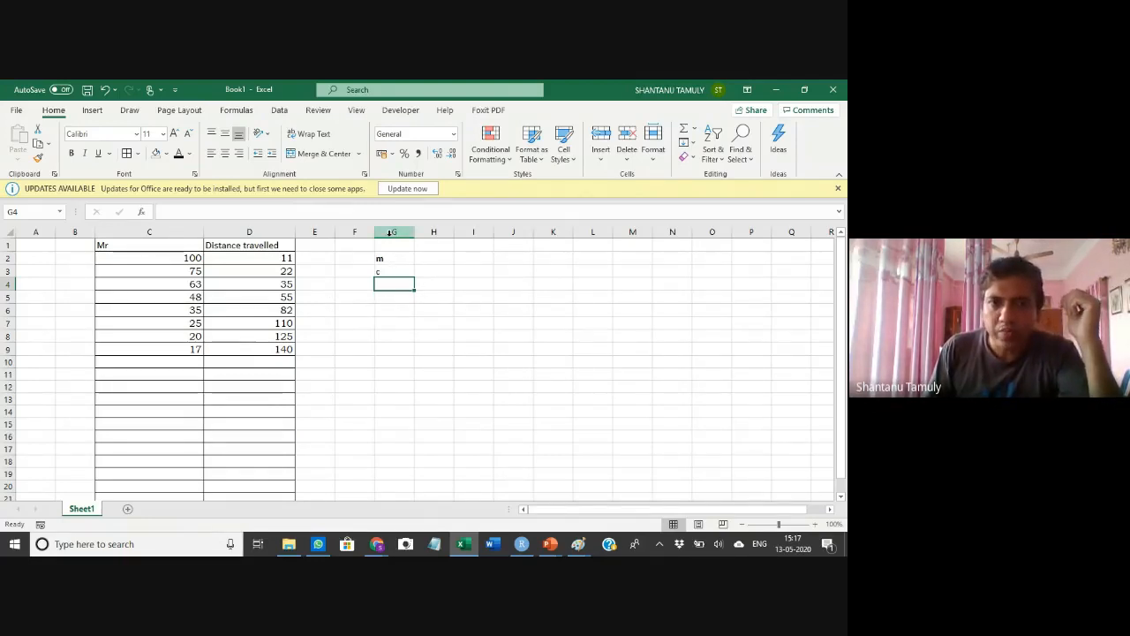
Clear the contents of column G
left_click_drag(151, 257, 159, 349)
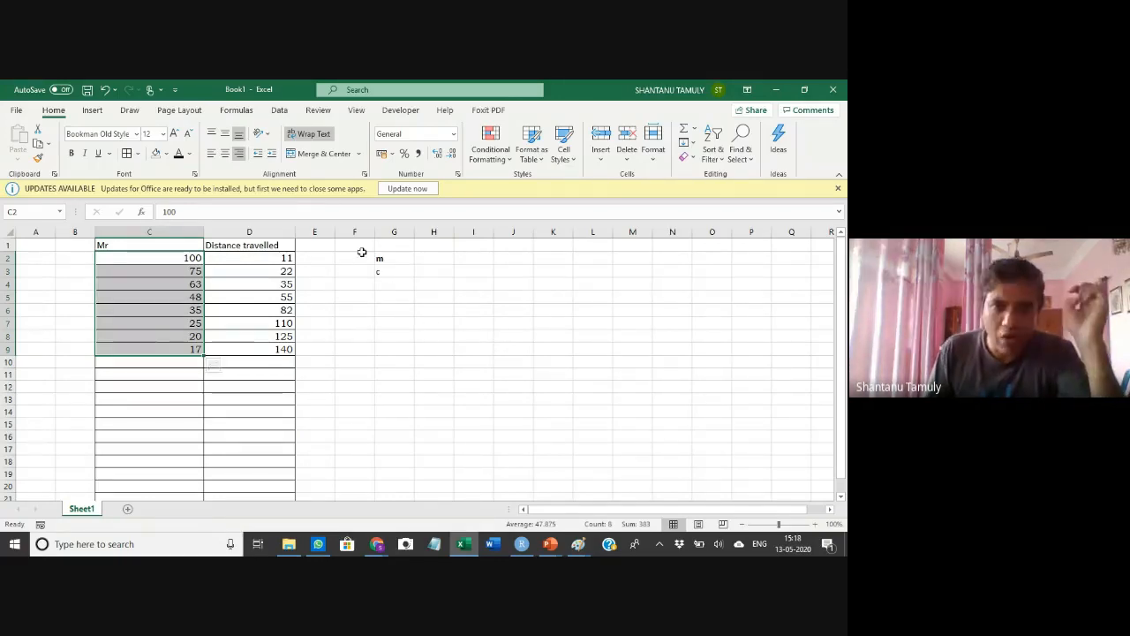
left_click(383, 232)
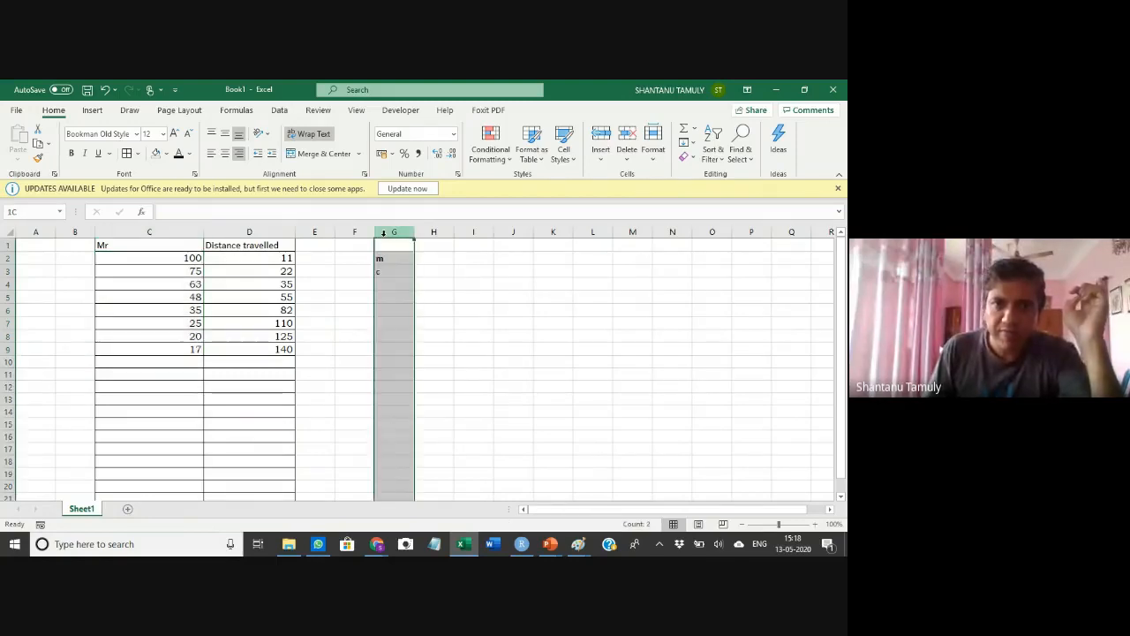
key("Delete")
Copy the Distance travelled data in D1:D9 to column J
left_click(438, 277)
left_click_drag(257, 245, 267, 348)
key("ctrl+c")
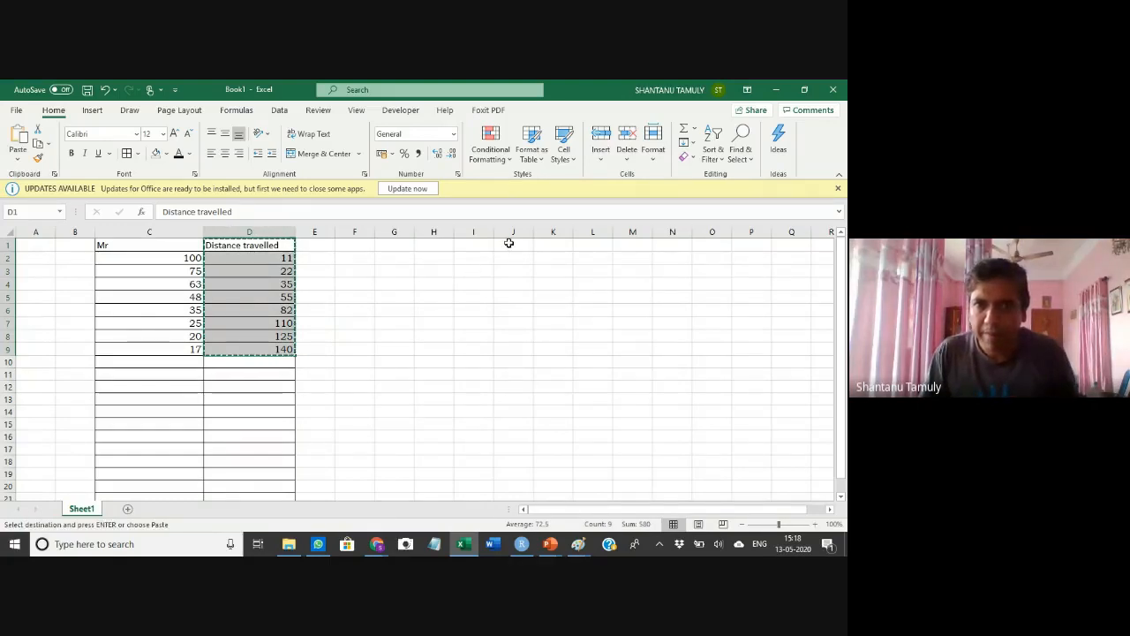
left_click(509, 243)
key("ctrl+v")
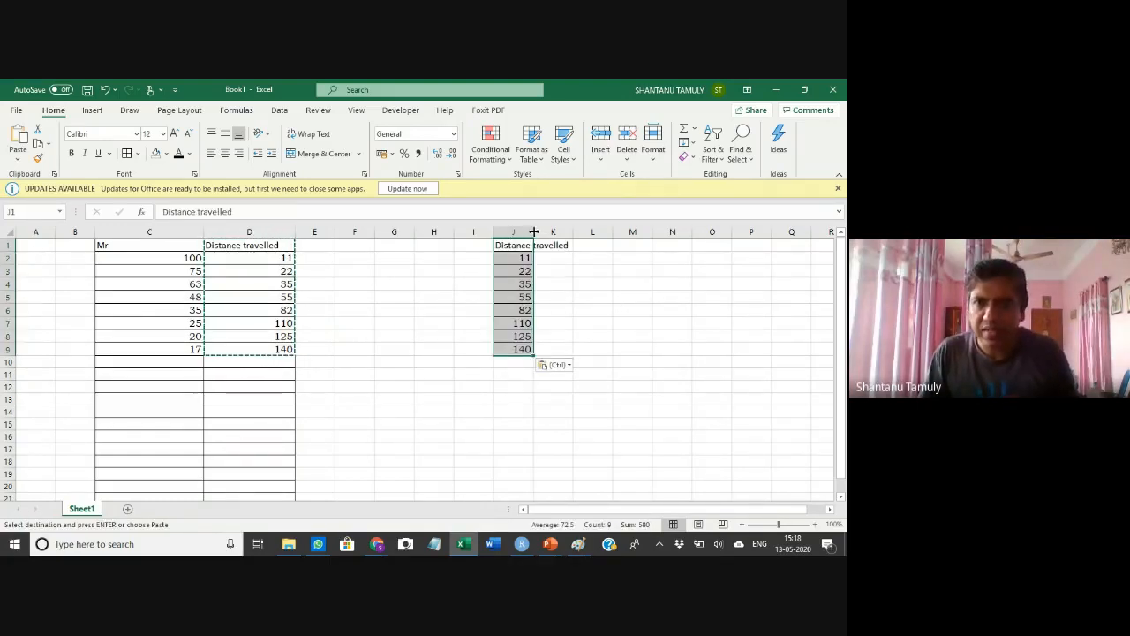
Widen columns J and I to fit their headers
left_click_drag(533, 232, 579, 232)
left_click(622, 284)
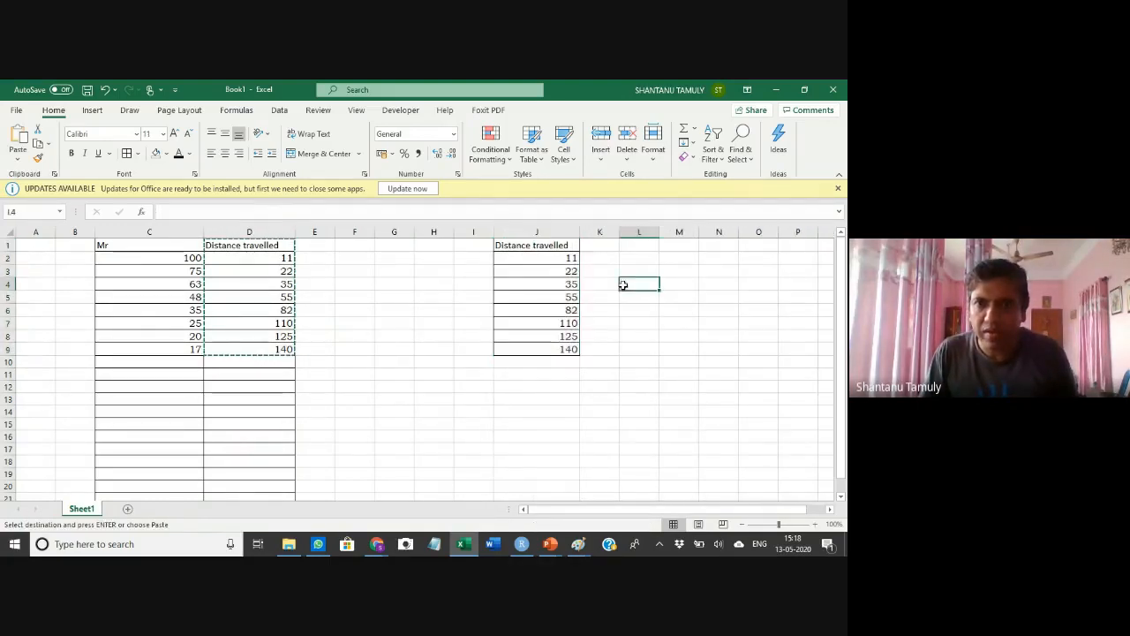
left_click(485, 244)
left_click_drag(494, 232, 506, 232)
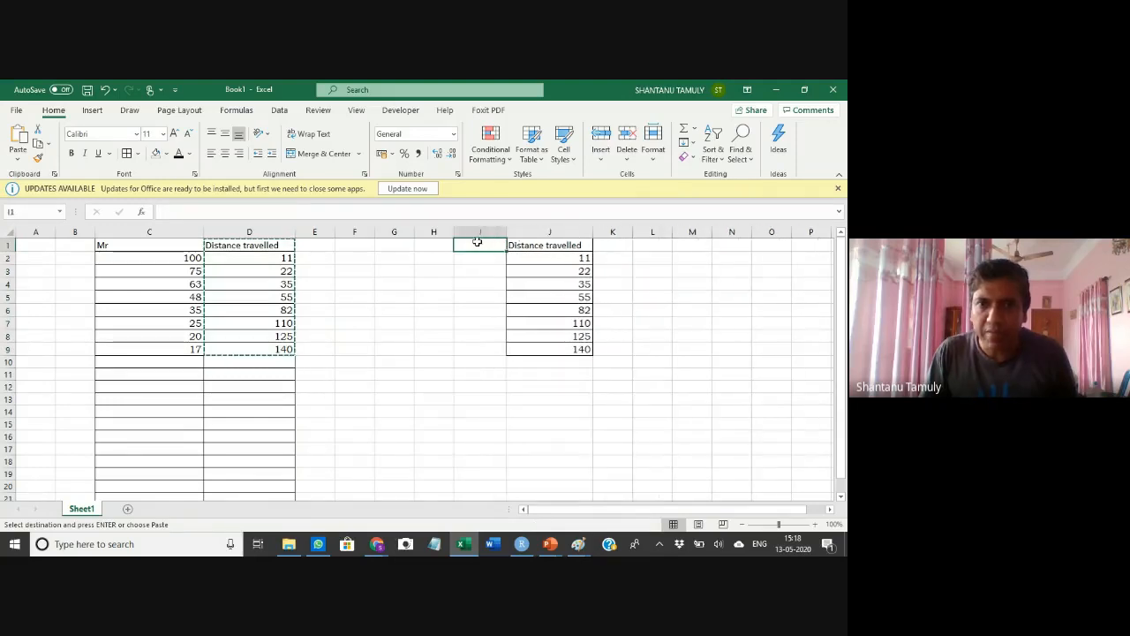
Enter the header Log10(Mr) in I1 and apply borders to cells I1 to I9
type("Lo")
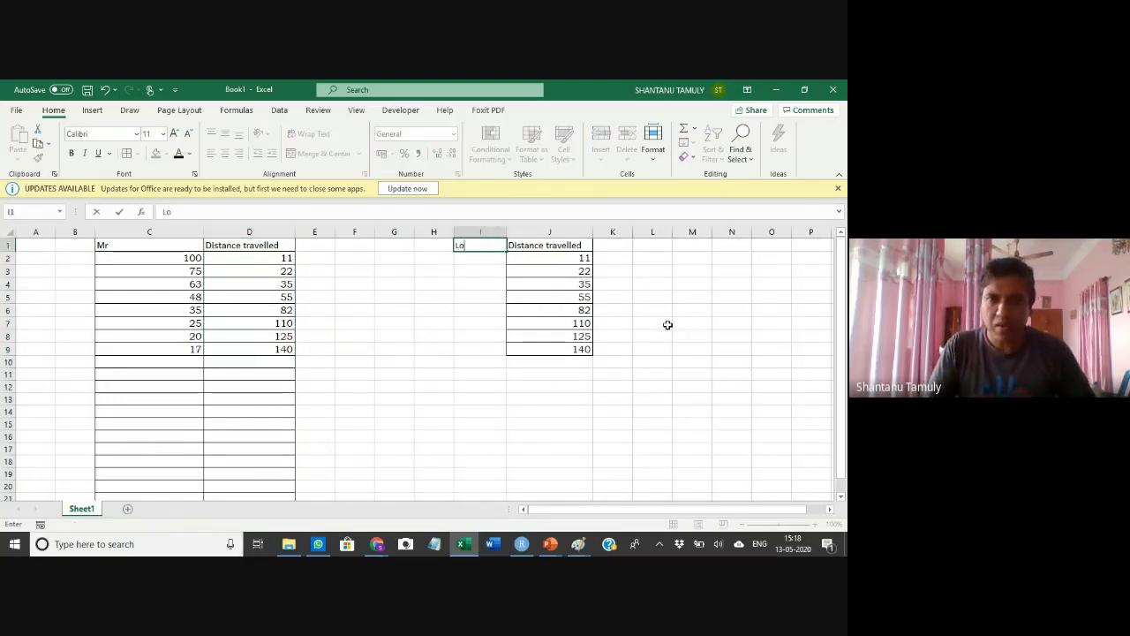
type("g10(Mr")
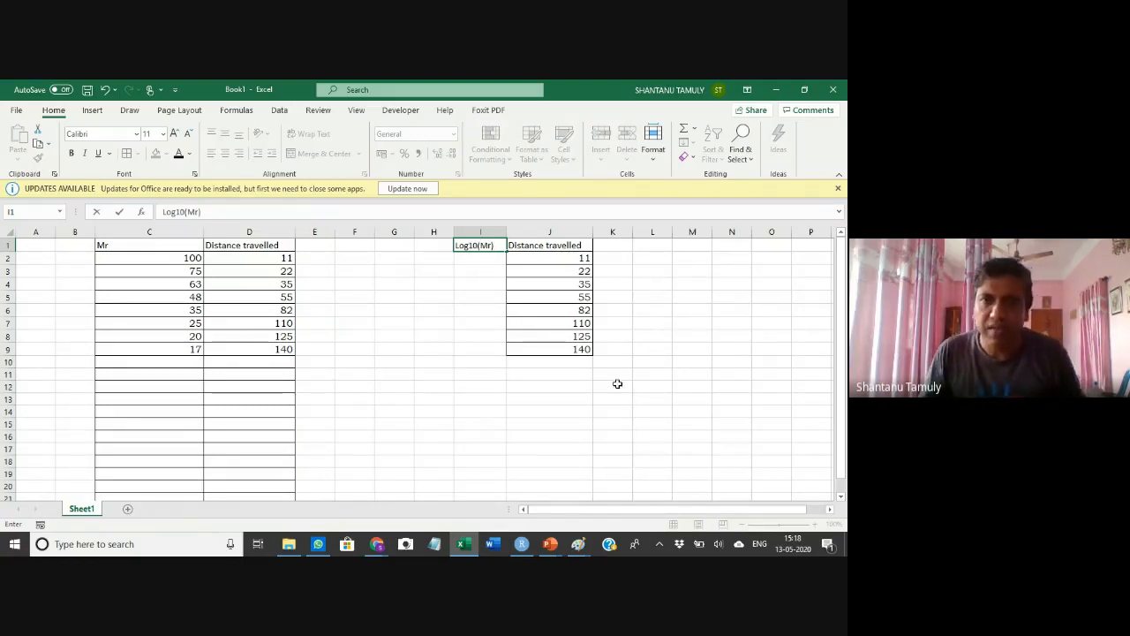
left_click(545, 399)
left_click_drag(485, 250, 485, 345)
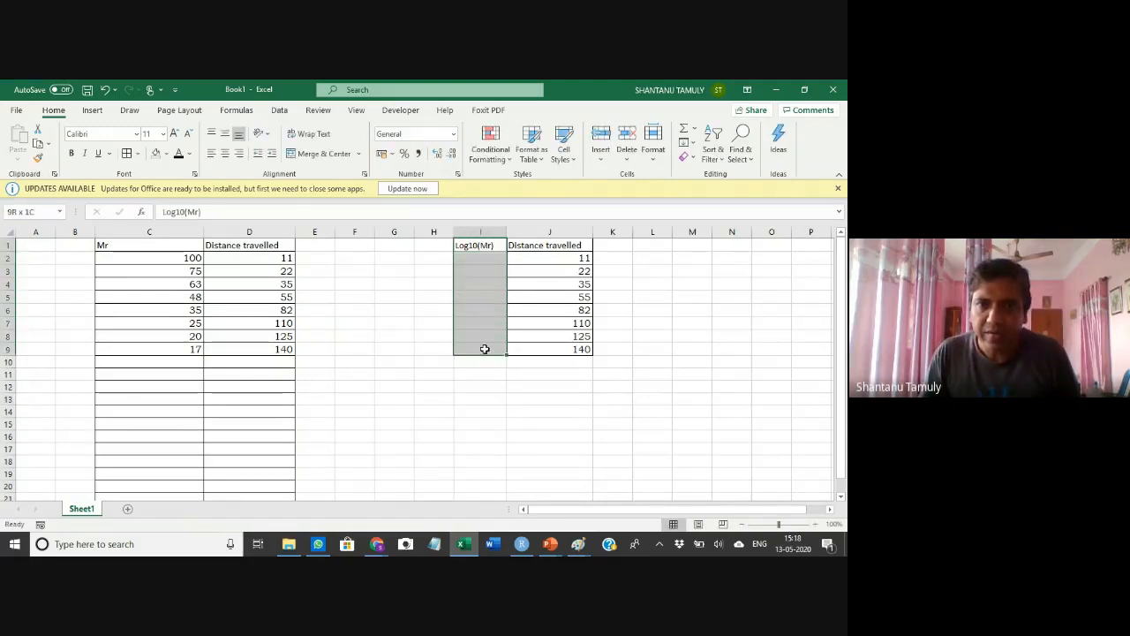
left_click(348, 308)
Enter the formula =LOG10(C2) in I2 and fill it down to I9
left_click(475, 256)
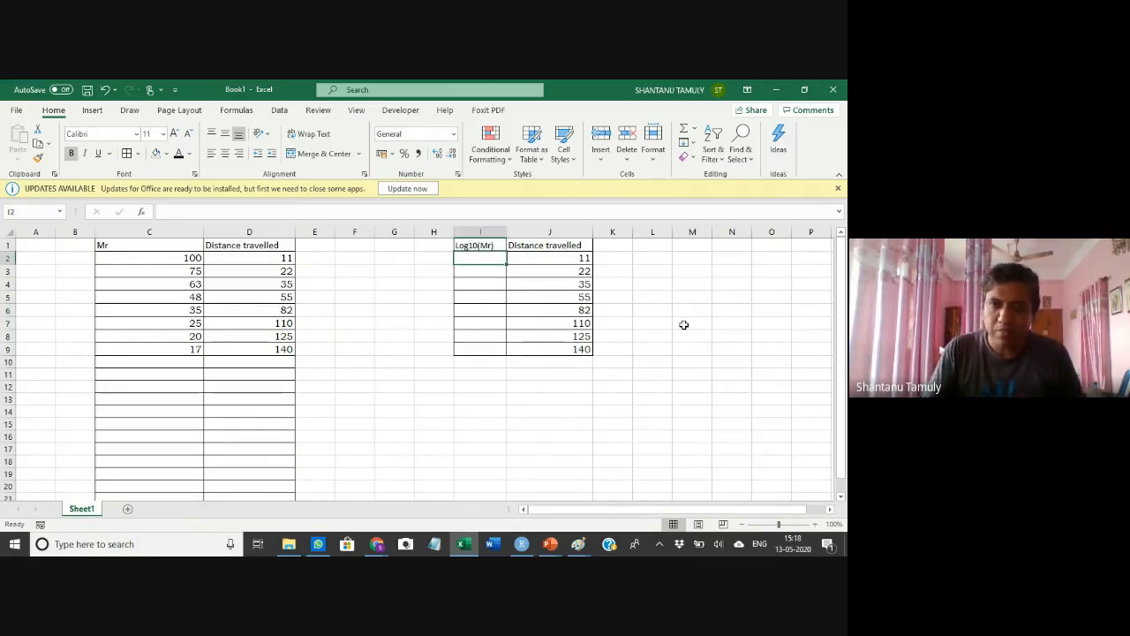
type("=")
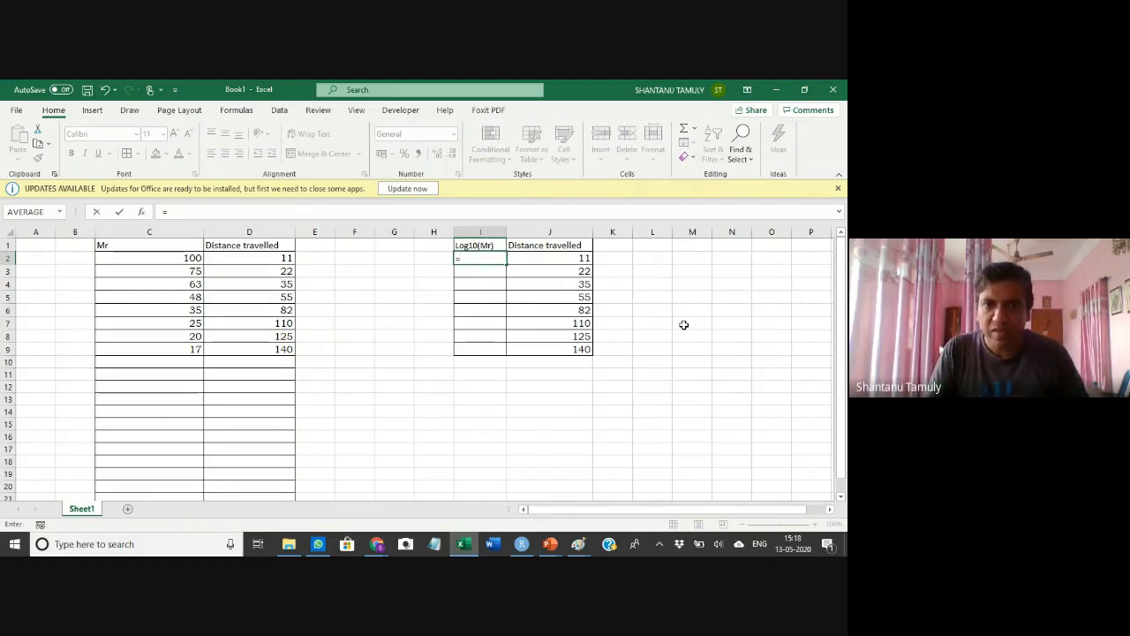
type("log")
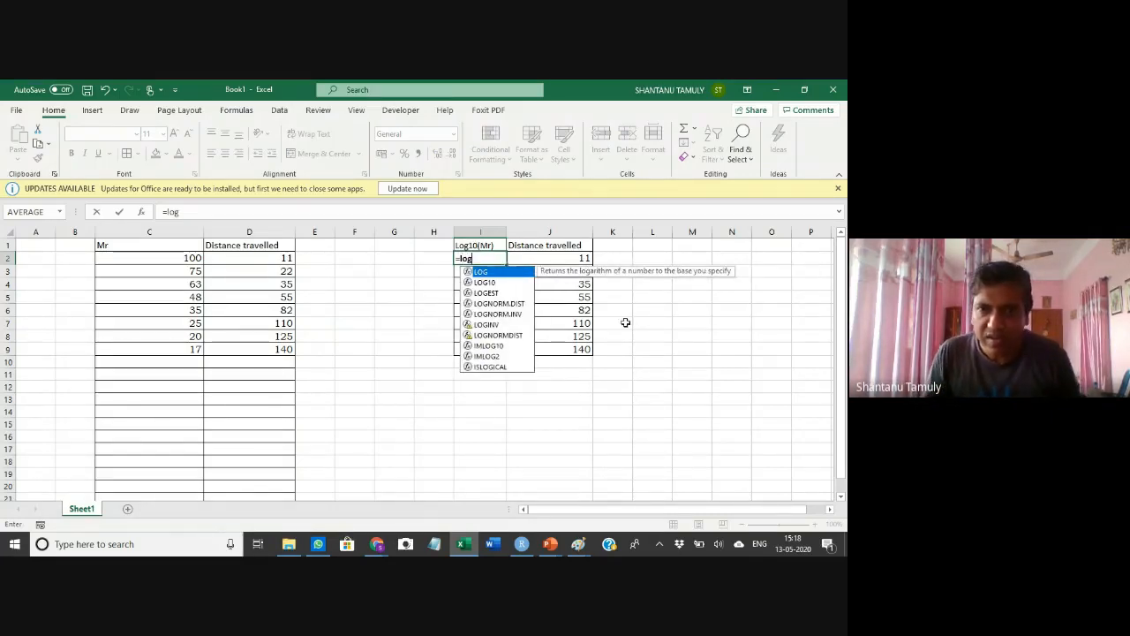
double_click(484, 282)
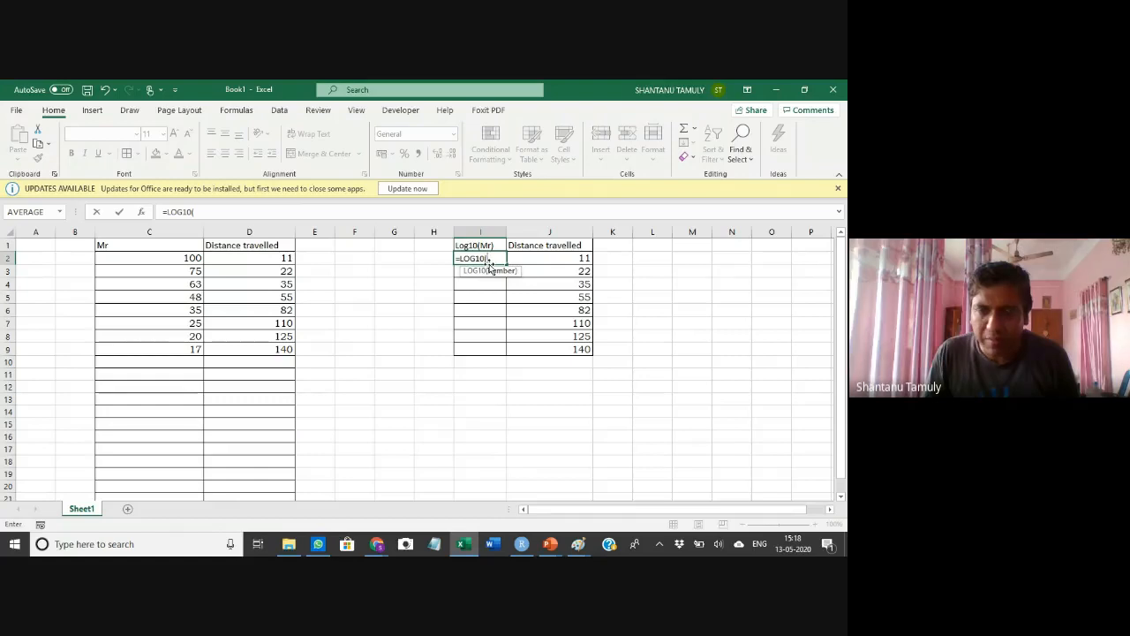
left_click(187, 257)
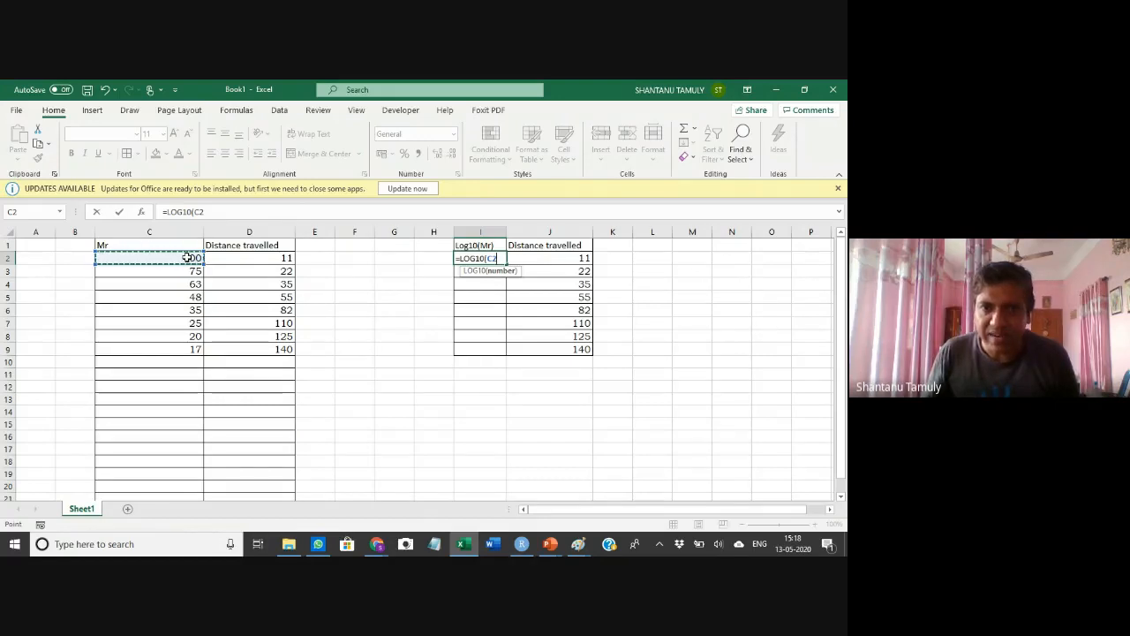
key("Return")
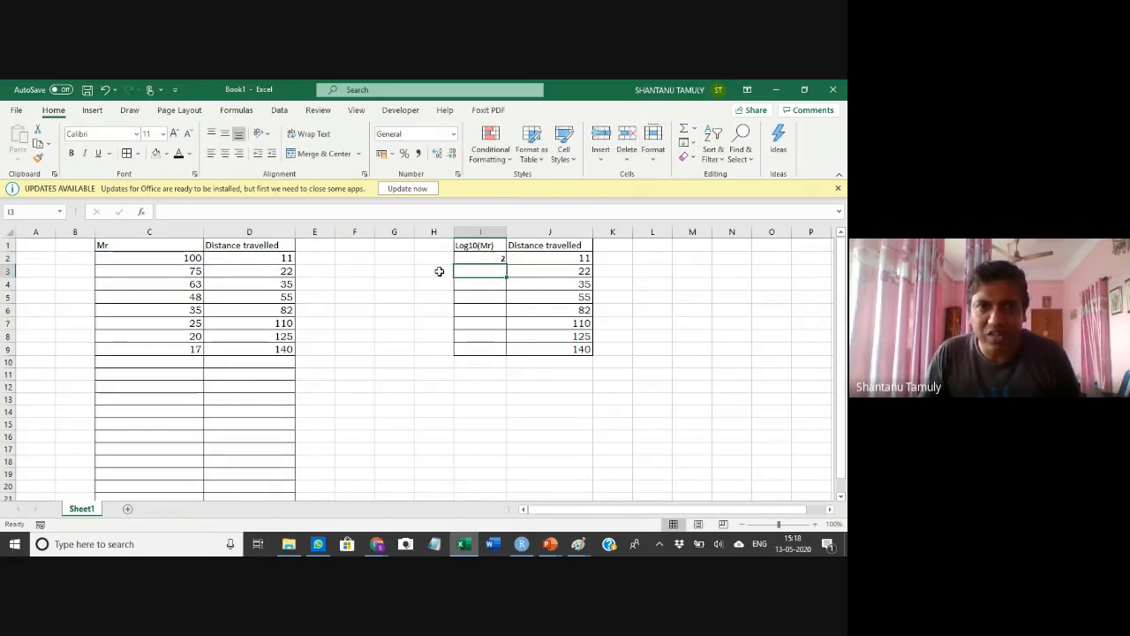
left_click(477, 258)
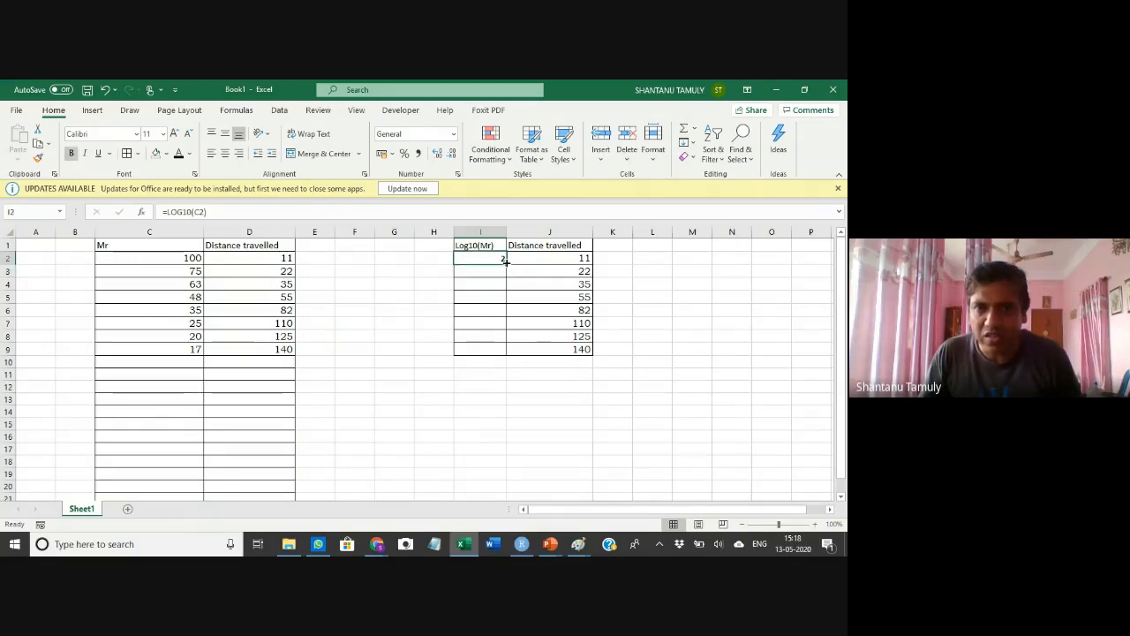
left_click_drag(506, 261, 507, 355)
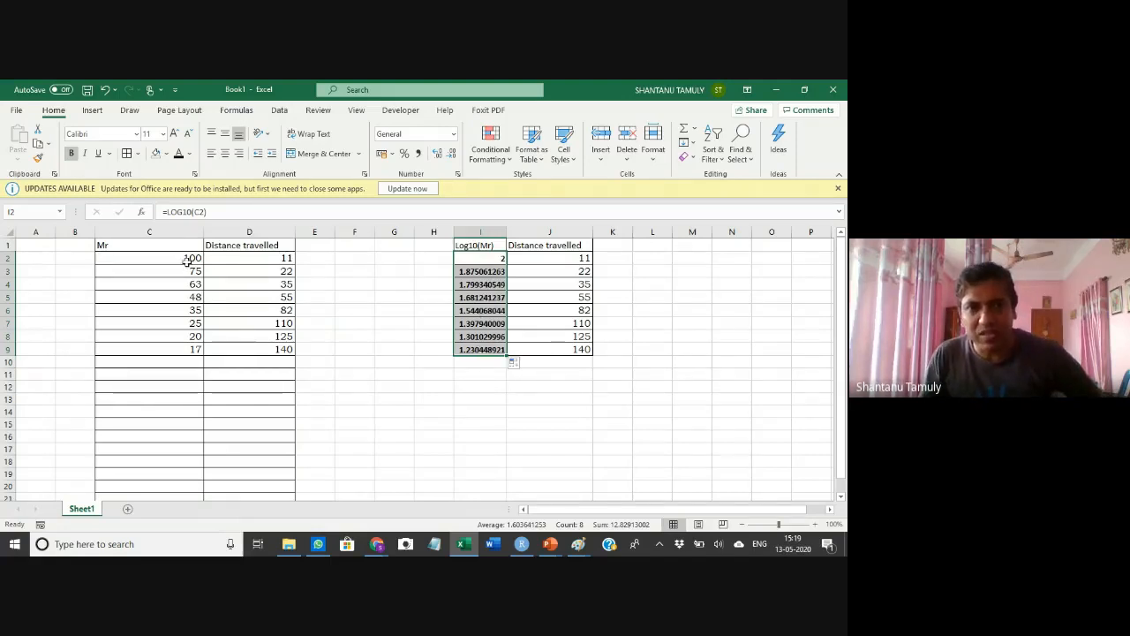
Check the Log10 formulas in column I against the Mr values in column C
key("Down")
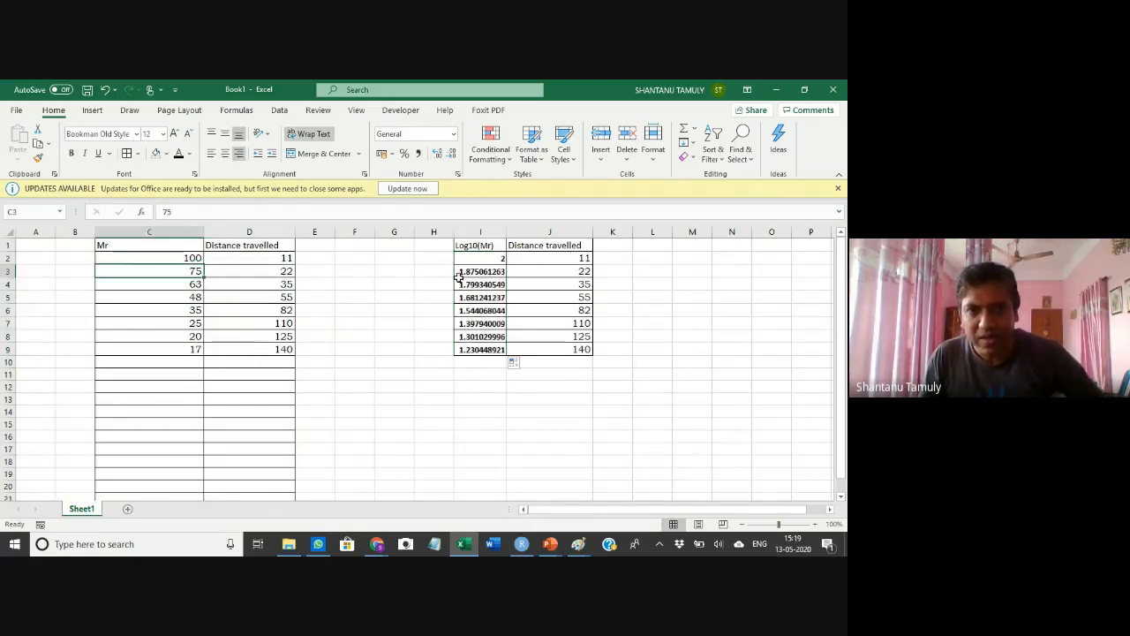
left_click(179, 287)
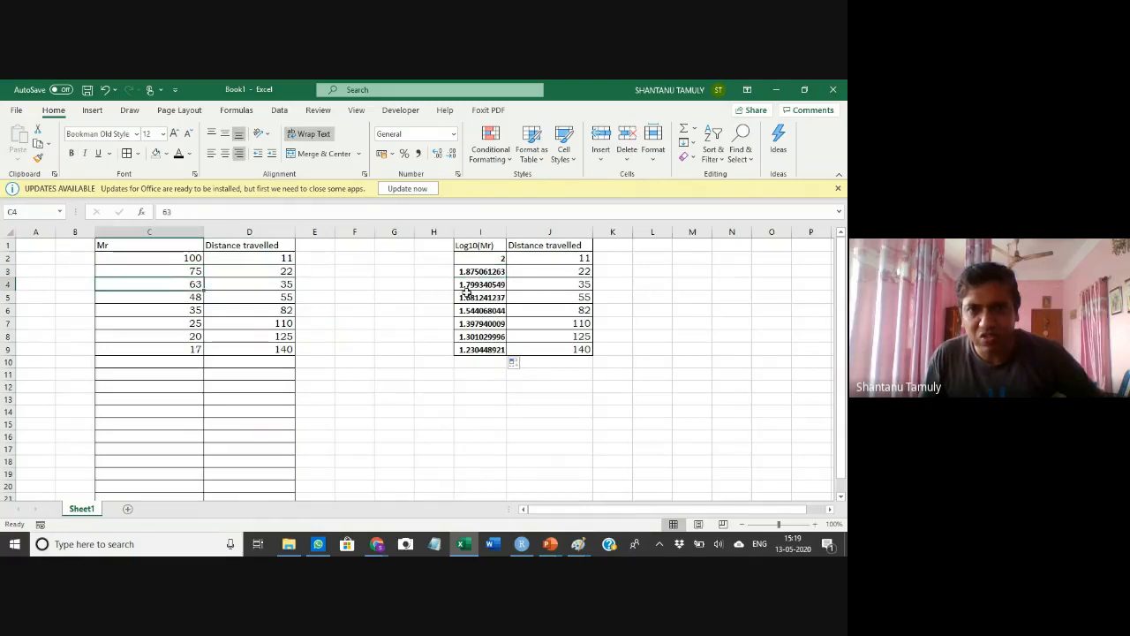
left_click(495, 285)
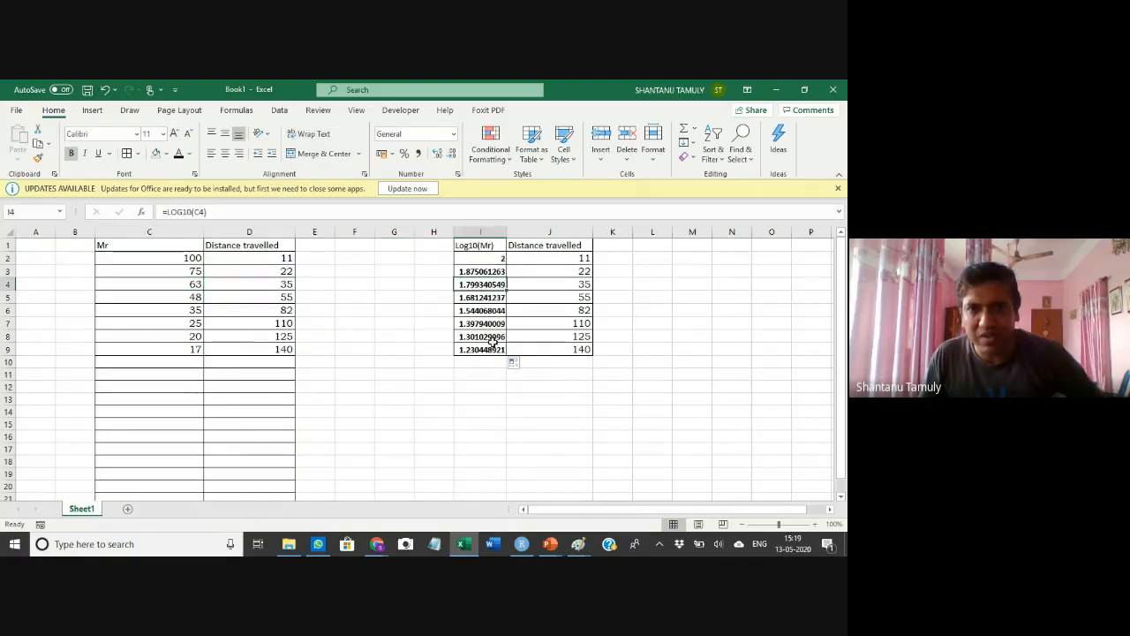
left_click(176, 350)
left_click(480, 350)
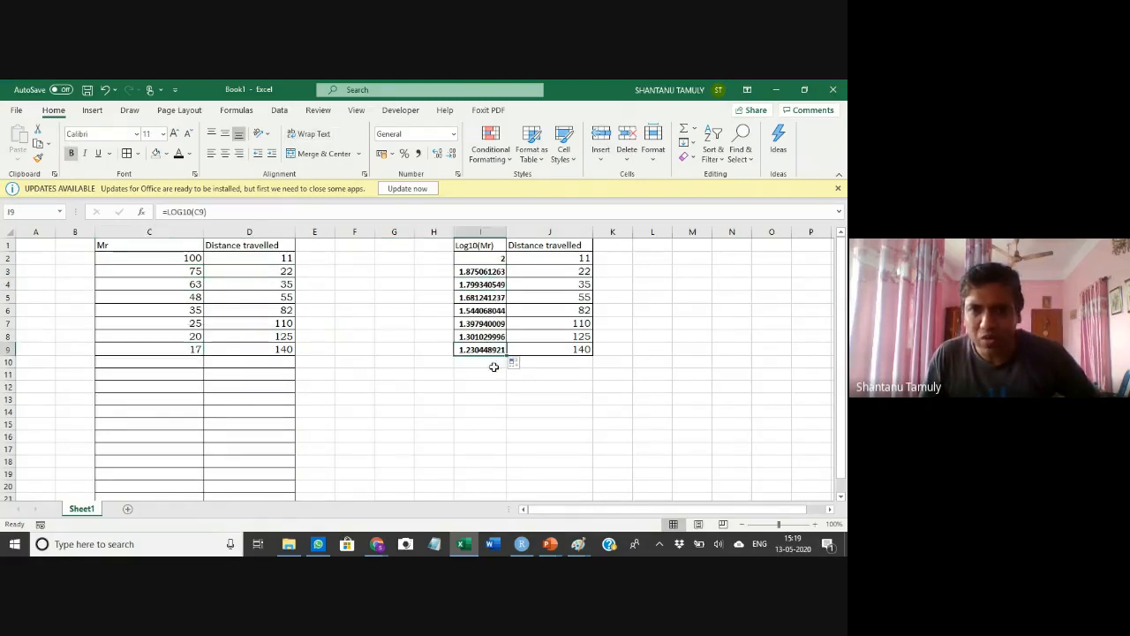
left_click(561, 414)
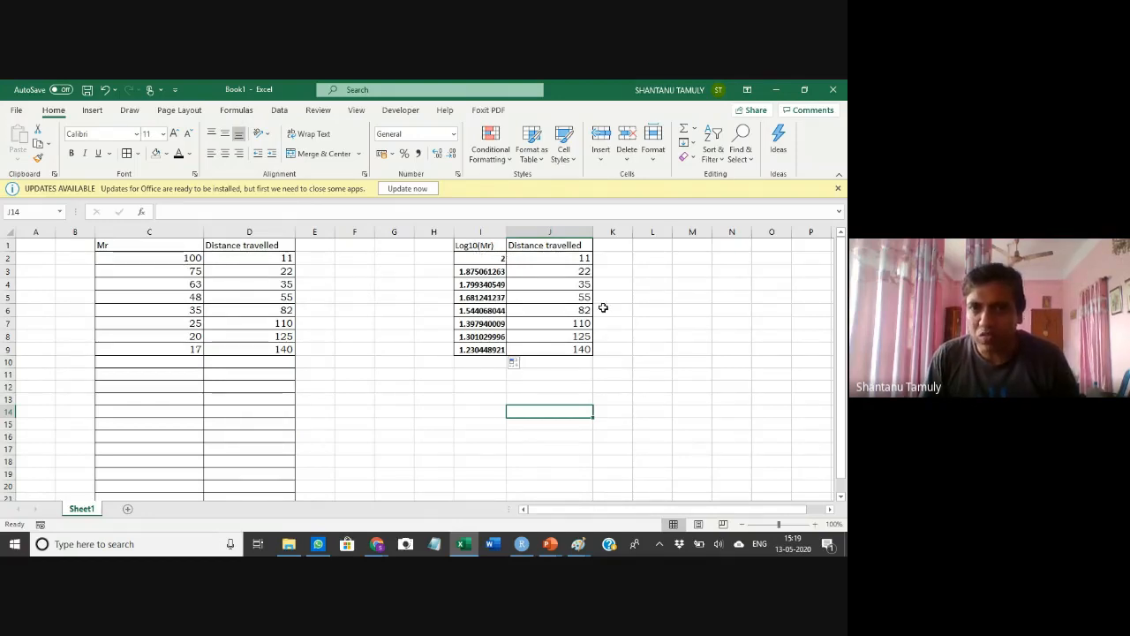
left_click(598, 387)
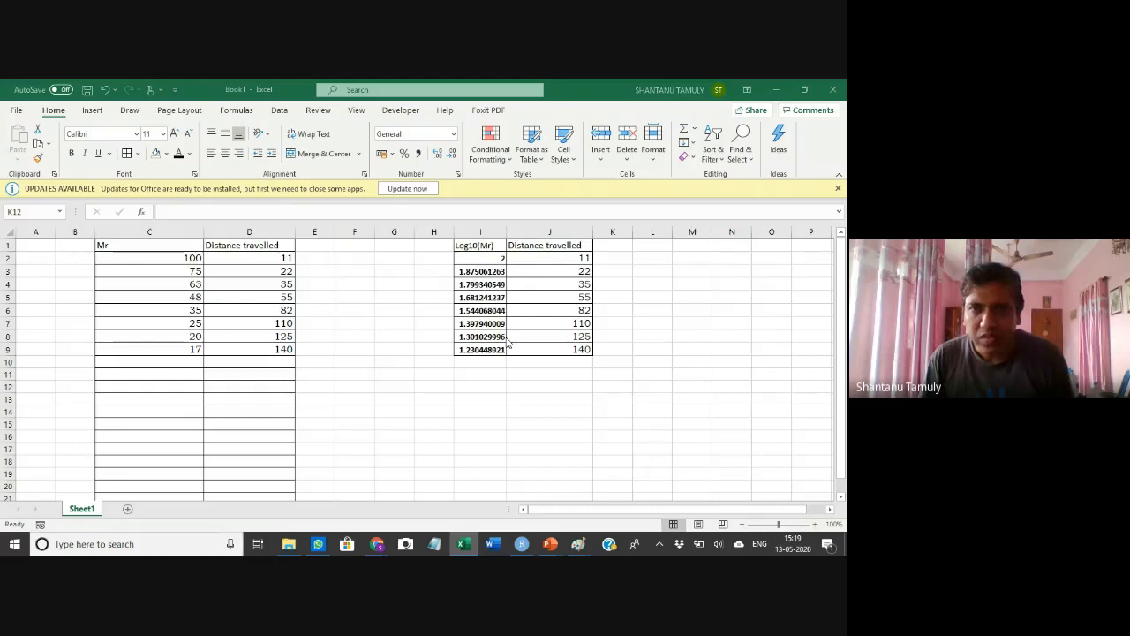
Switch to the Paint notes to review the predictor and dependent variable definitions, then return to the workbook
key("alt+Tab")
key("alt+Tab")
key("alt+Tab")
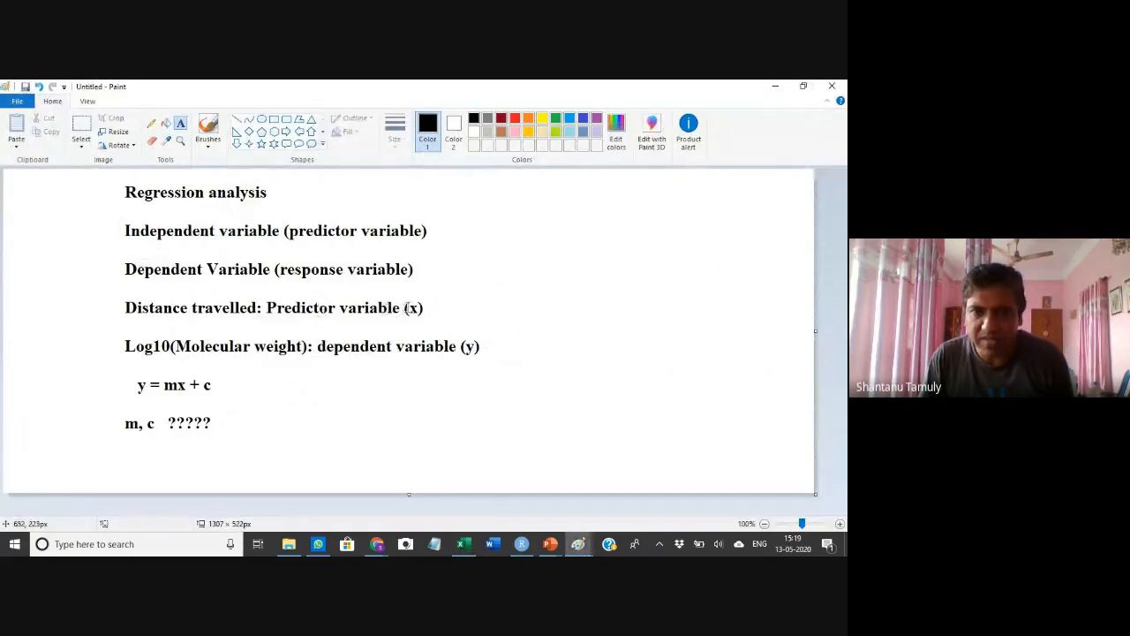
left_click(409, 307)
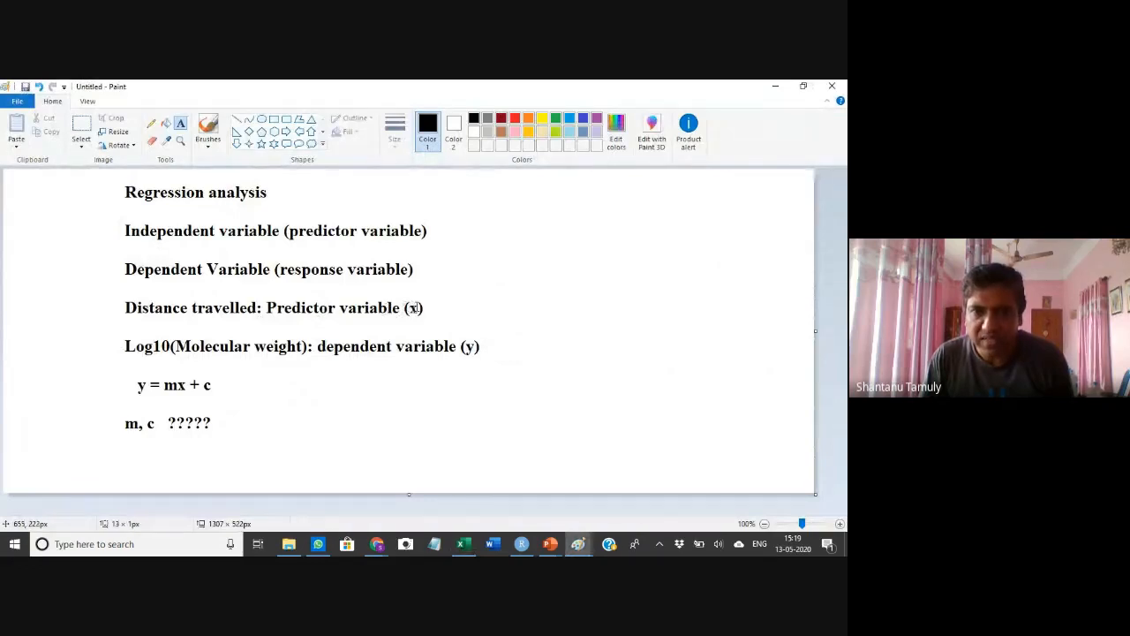
left_click(547, 333)
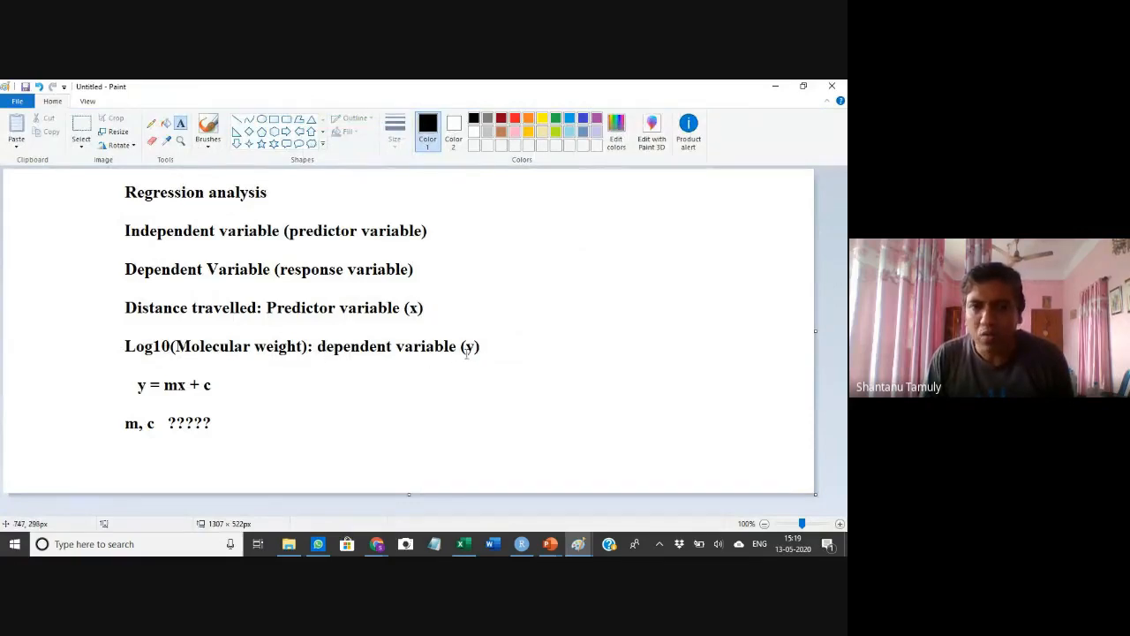
key("alt+Tab")
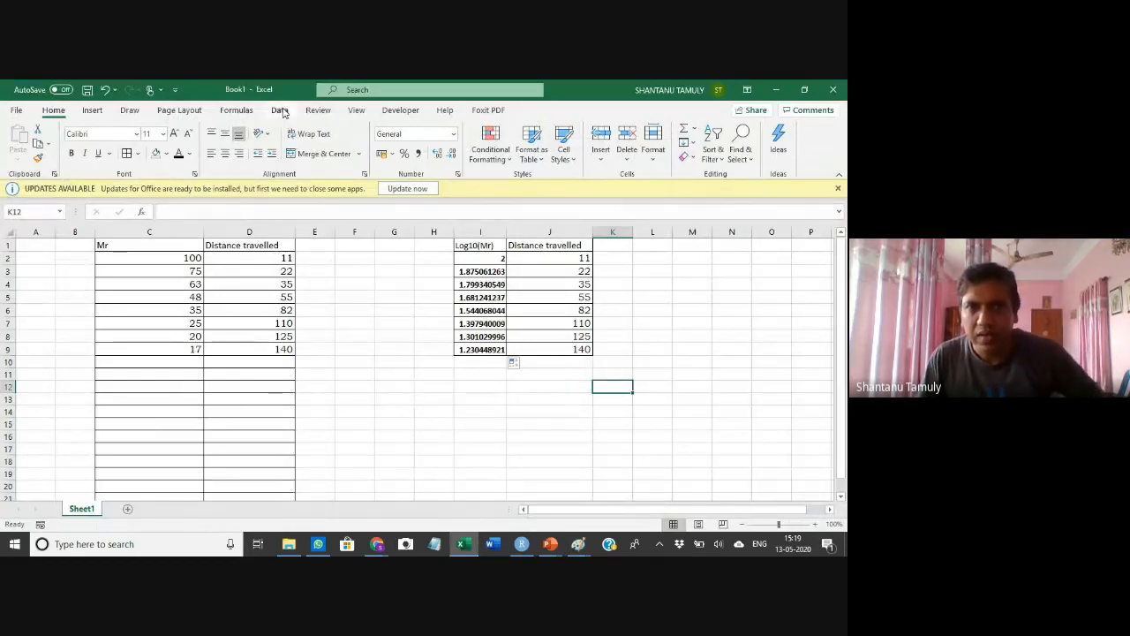
Enable the Analysis ToolPak add-in through the Excel options
left_click(280, 111)
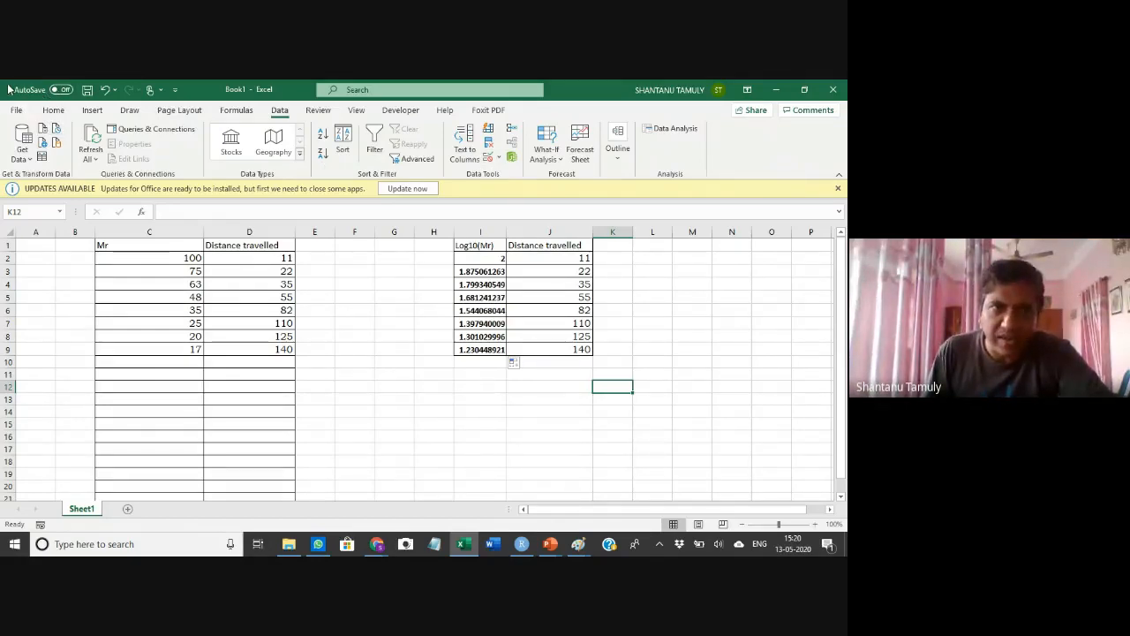
left_click(18, 110)
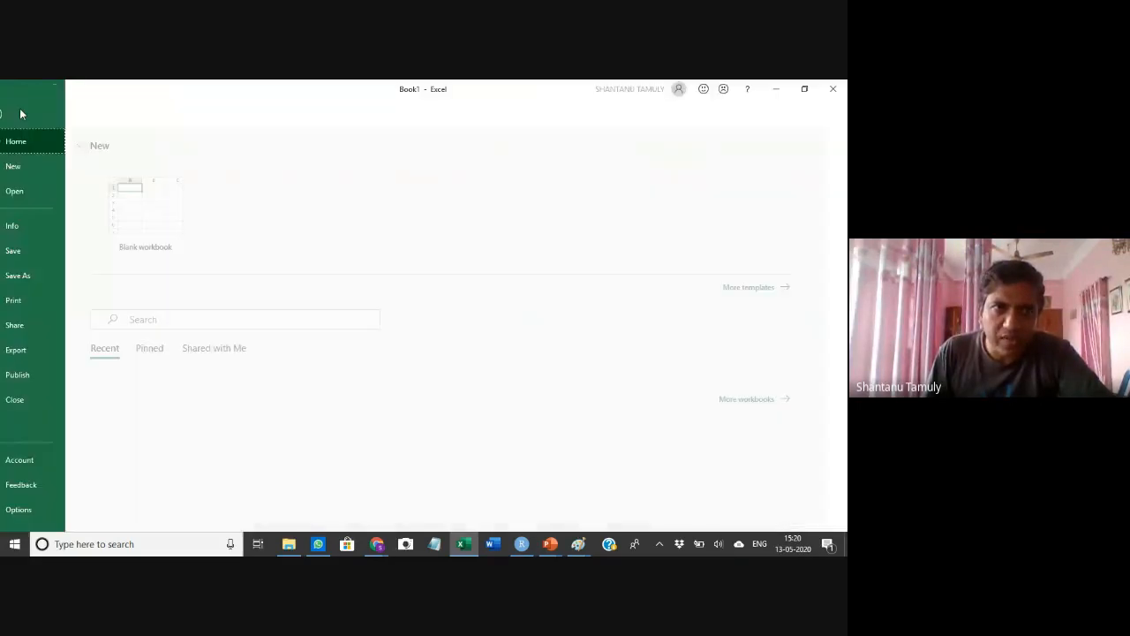
left_click(41, 509)
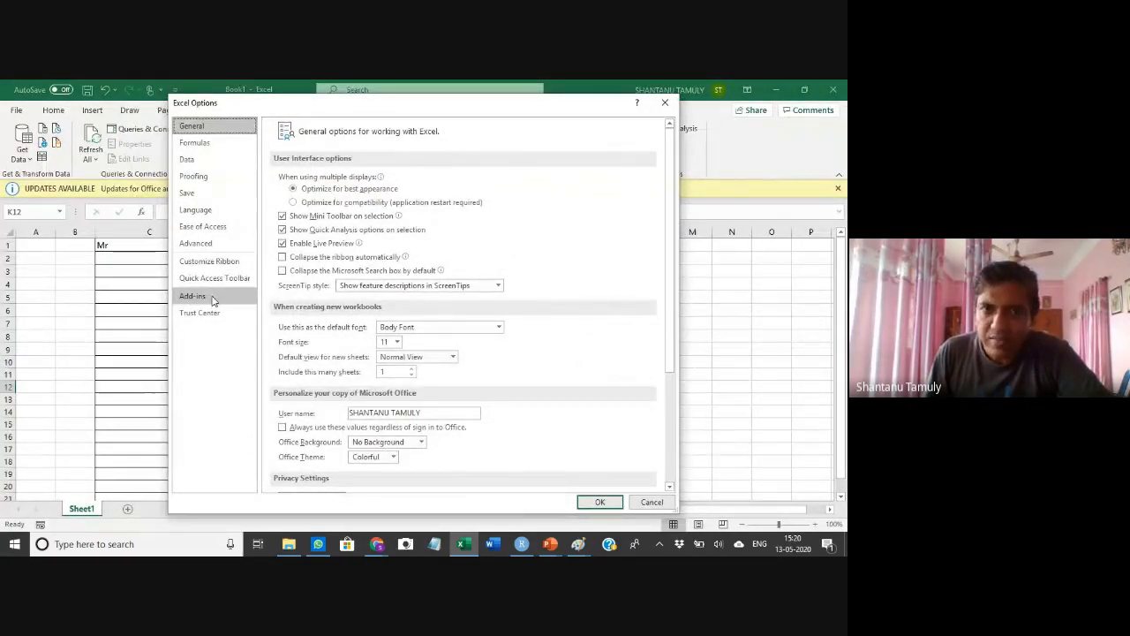
left_click(212, 299)
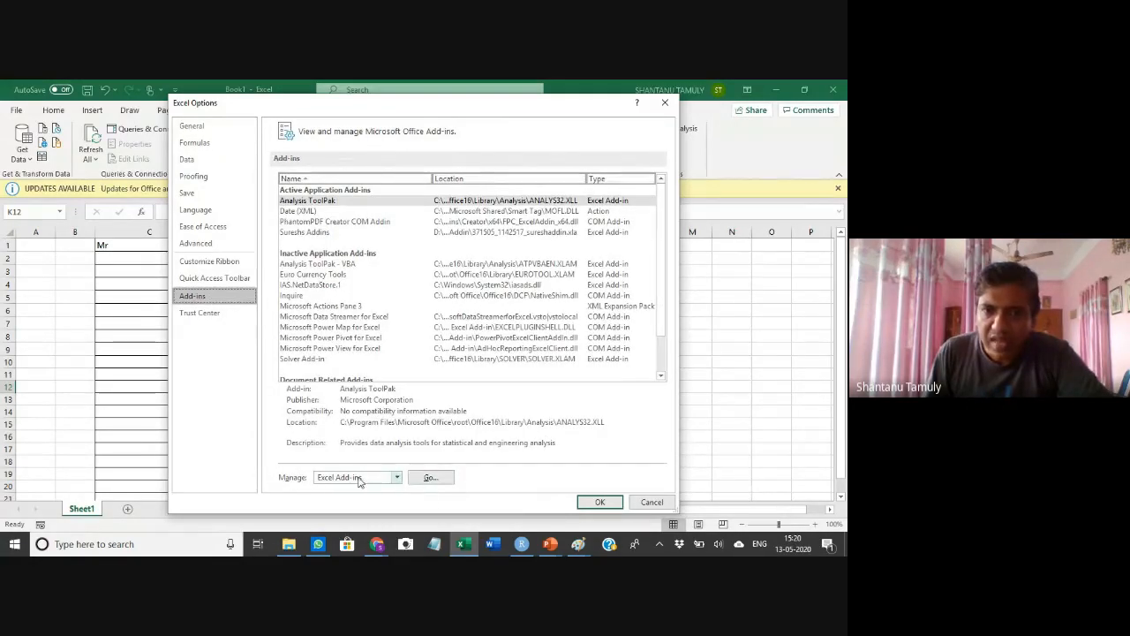
left_click(430, 477)
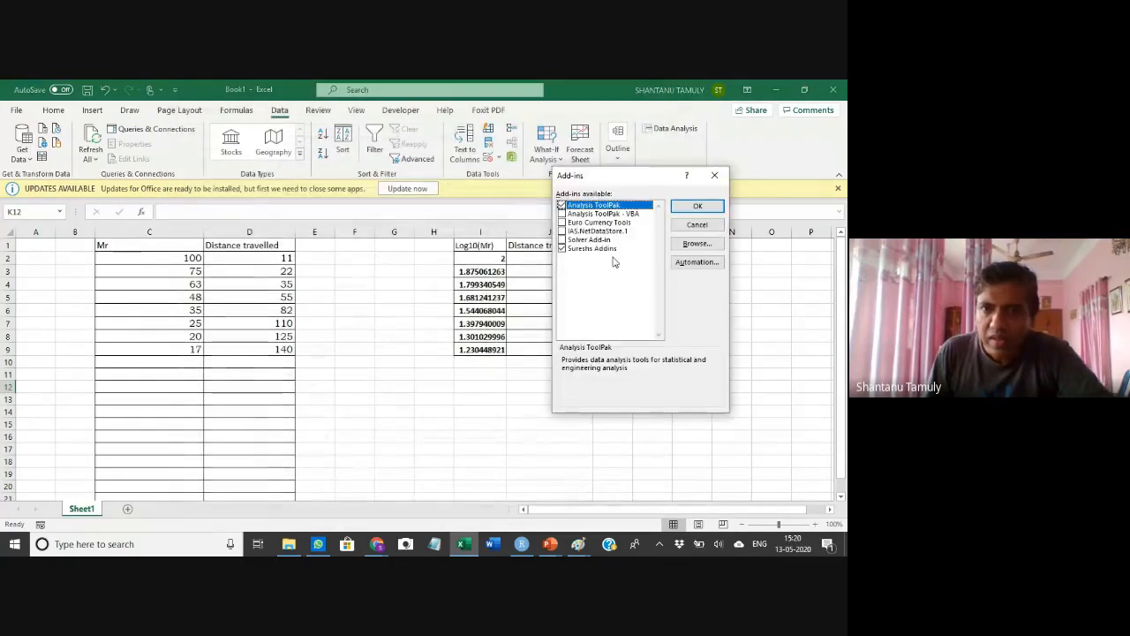
left_click(561, 206)
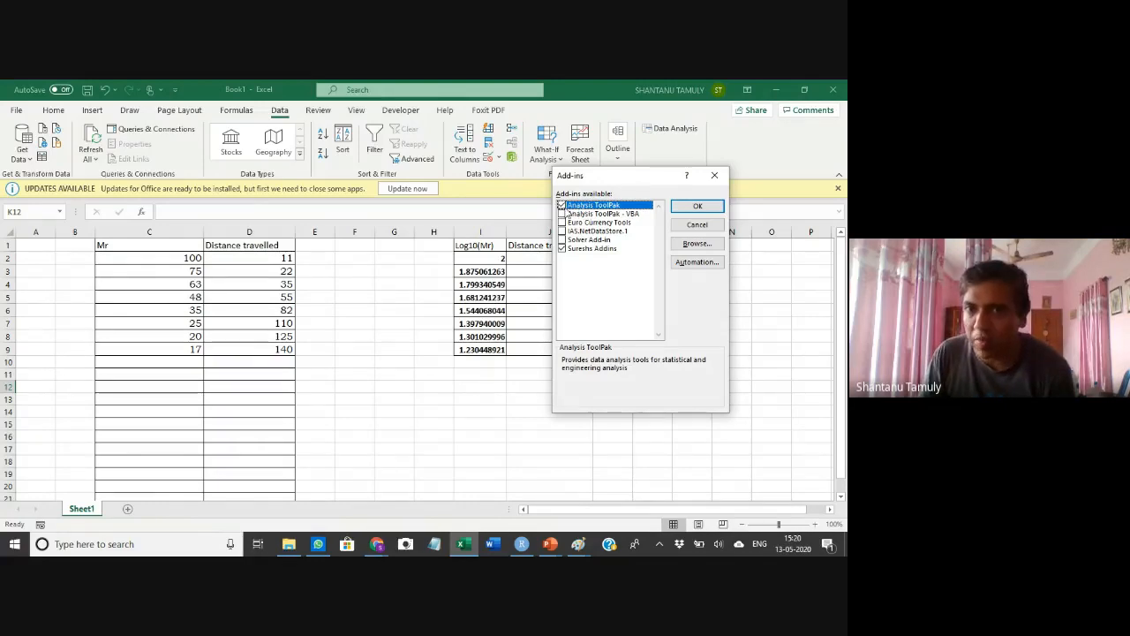
left_click(698, 205)
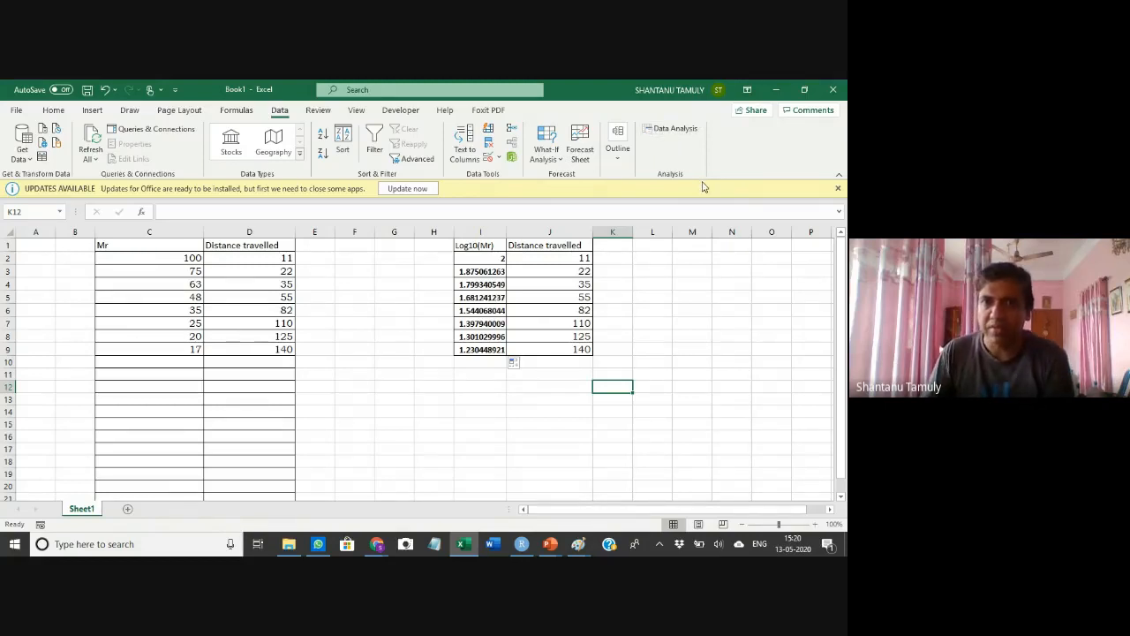
Open the Data Analysis tools and choose Regression
left_click(677, 128)
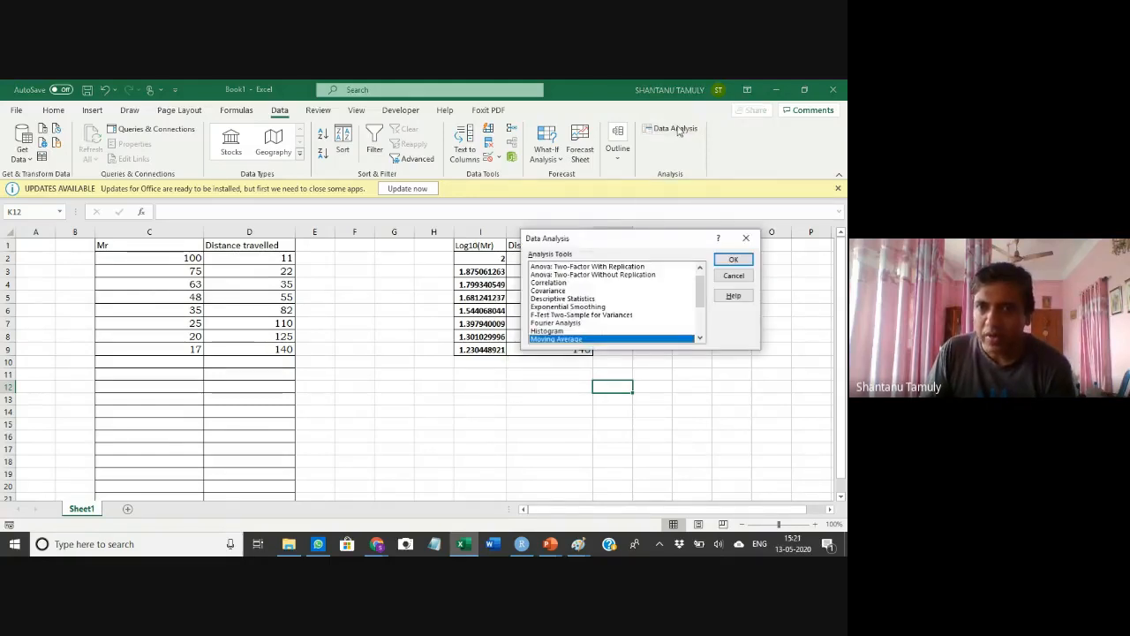
left_click_drag(583, 238, 172, 133)
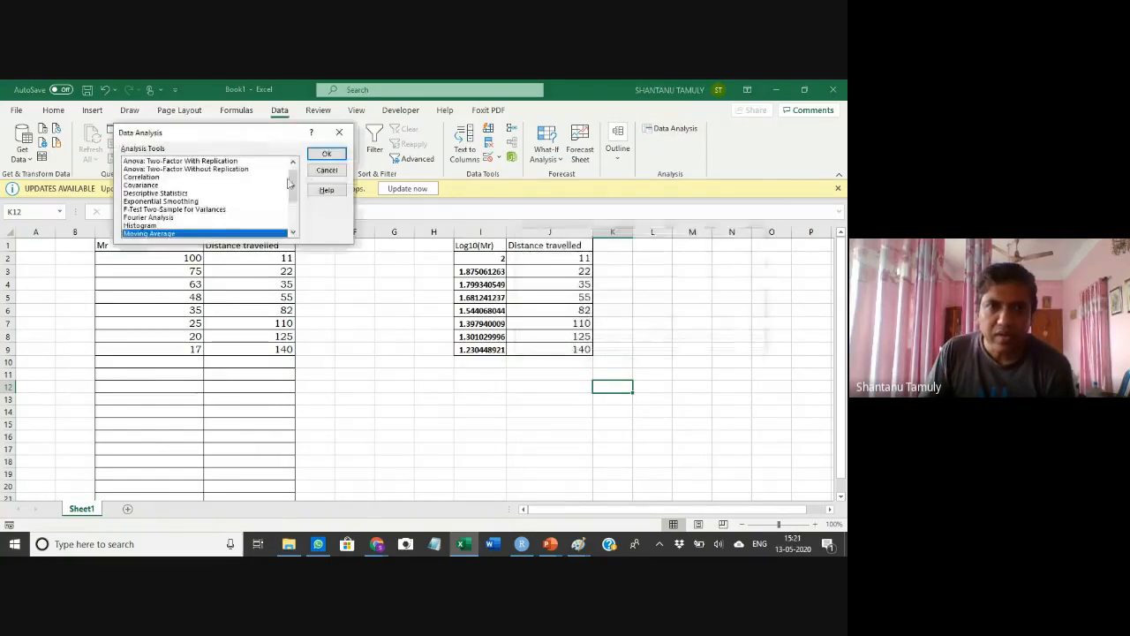
left_click_drag(294, 192, 294, 205)
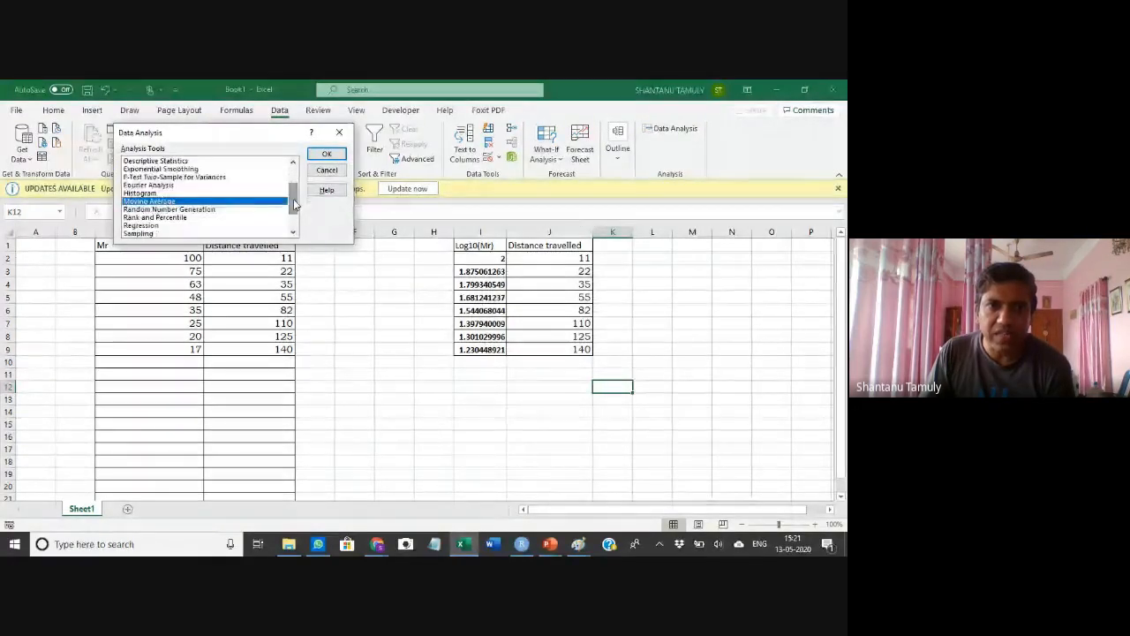
left_click(163, 226)
left_click(324, 157)
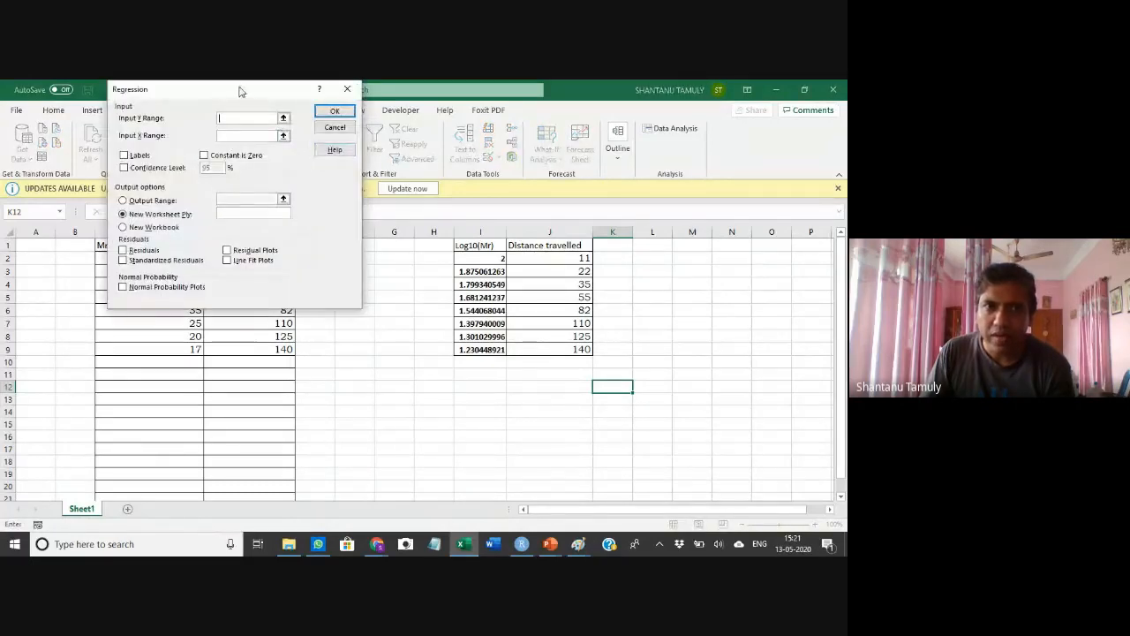
Set the regression's Input Y Range to $I$1:$I$9 and turn on Constant is Zero
left_click_drag(240, 91, 267, 164)
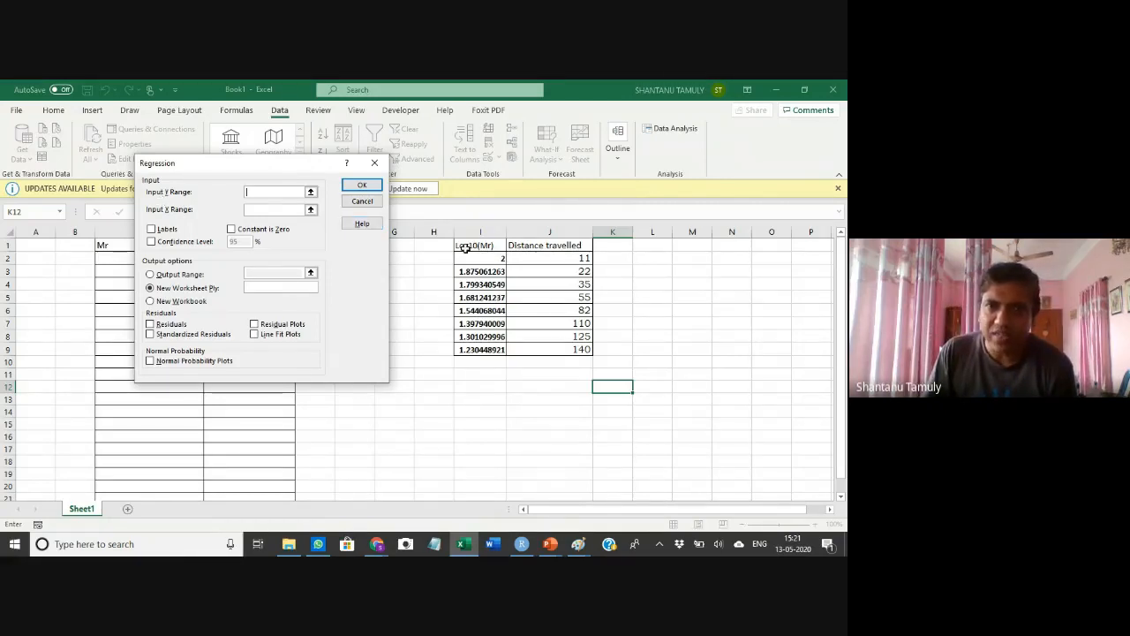
mouse_move(477, 247)
left_mouse_down()
mouse_move(482, 311)
mouse_move(482, 245)
left_mouse_up()
type("$")
key("BackSpace")
left_click(296, 231)
left_click(265, 192)
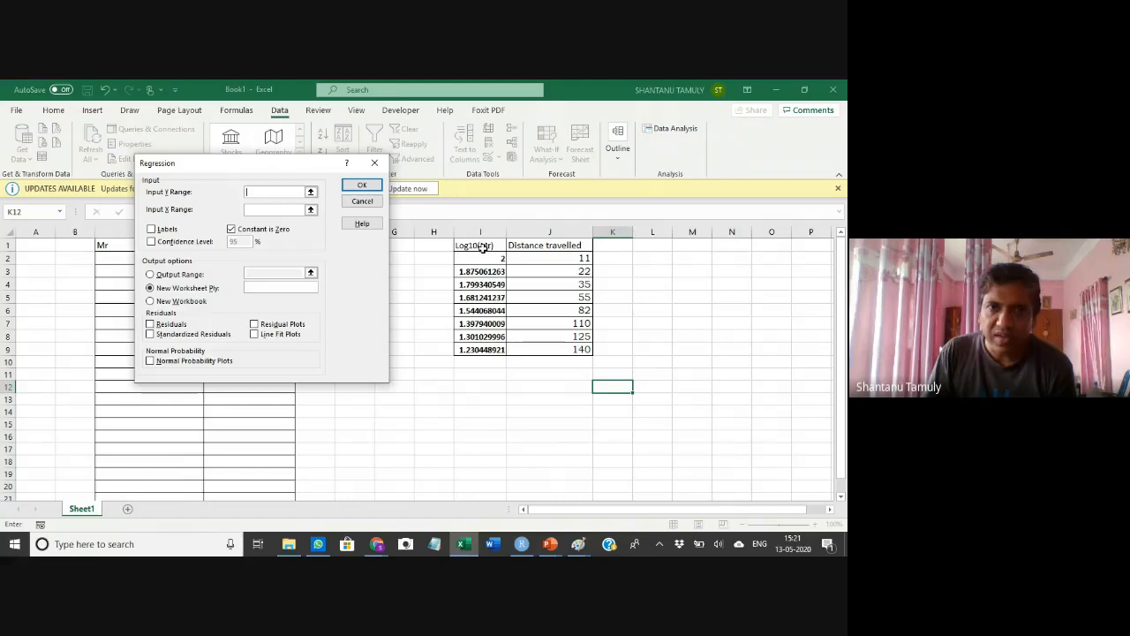
left_click_drag(482, 247, 477, 349)
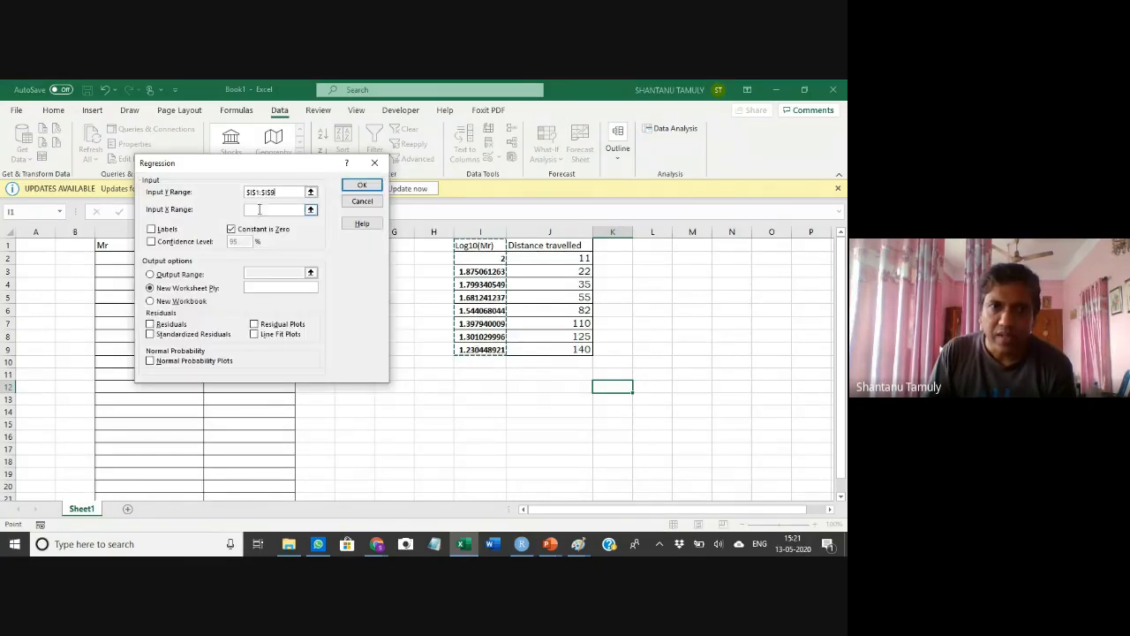
Set the Input X Range to $J$1:$J$9 and turn on Labels
left_click(258, 212)
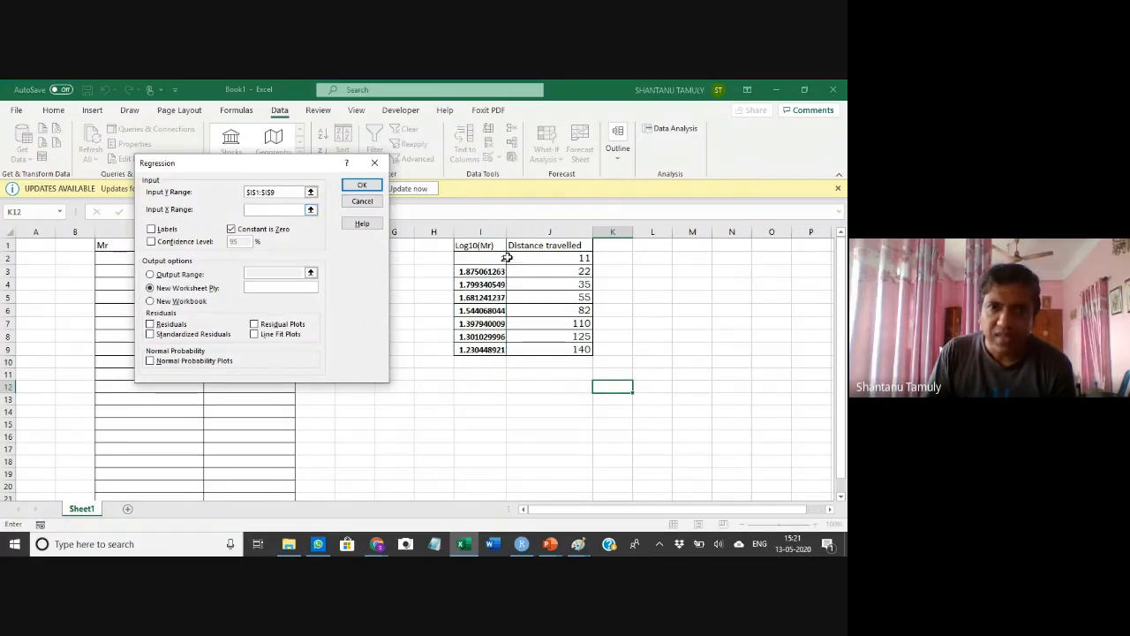
left_click(557, 246)
left_click_drag(557, 246, 566, 349)
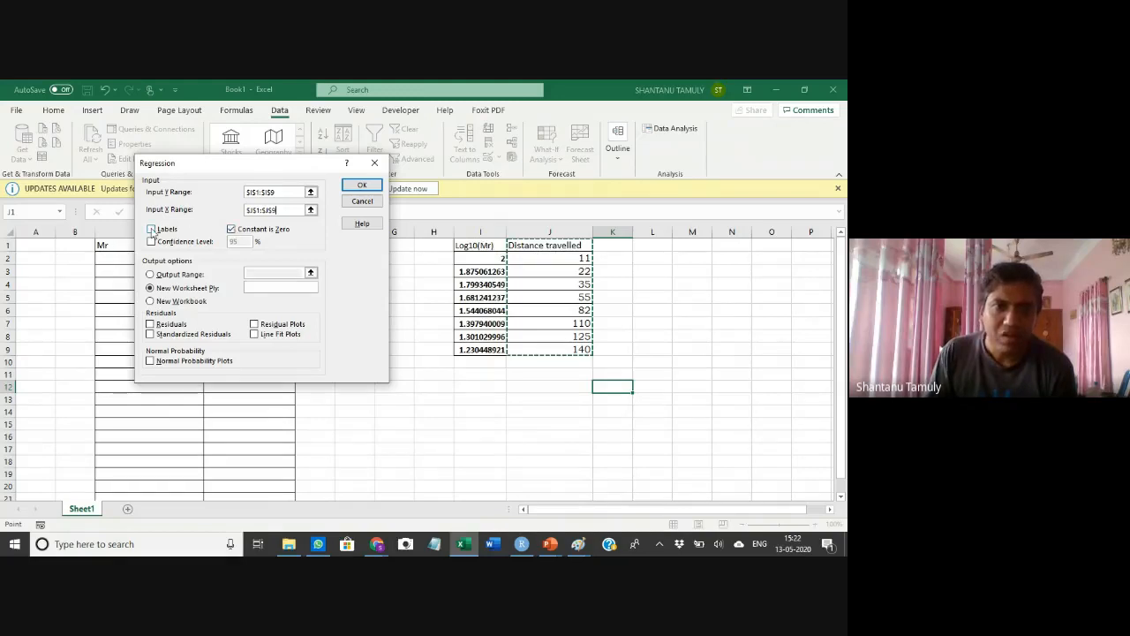
left_click(152, 230)
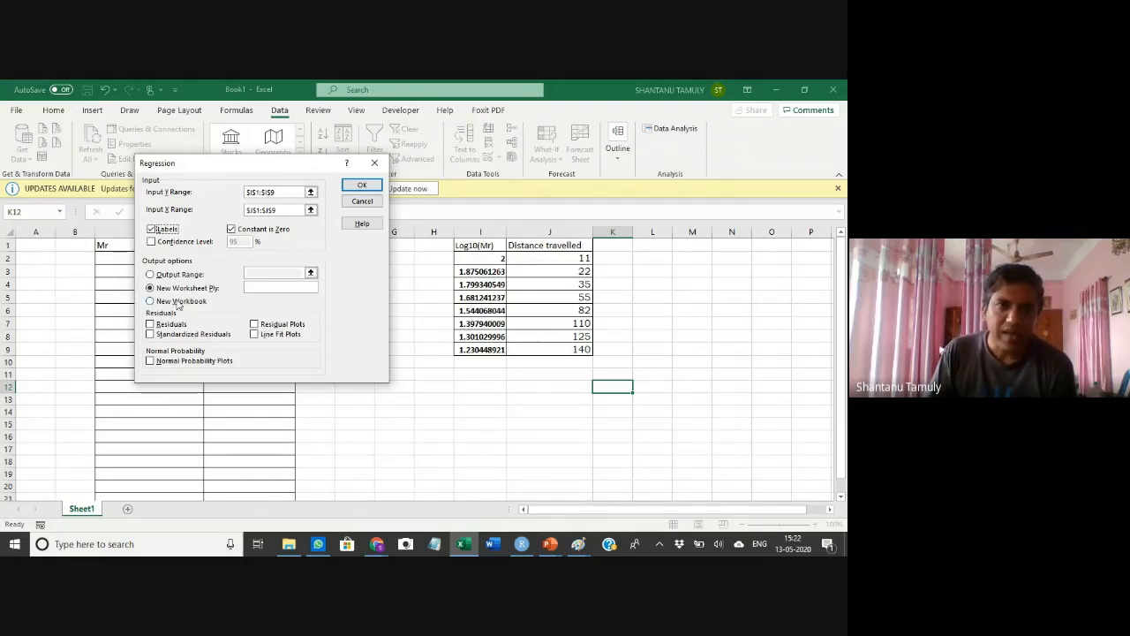
Run the regression with the intercept forced to zero and inspect the intercept row of the output sheet
left_click(362, 186)
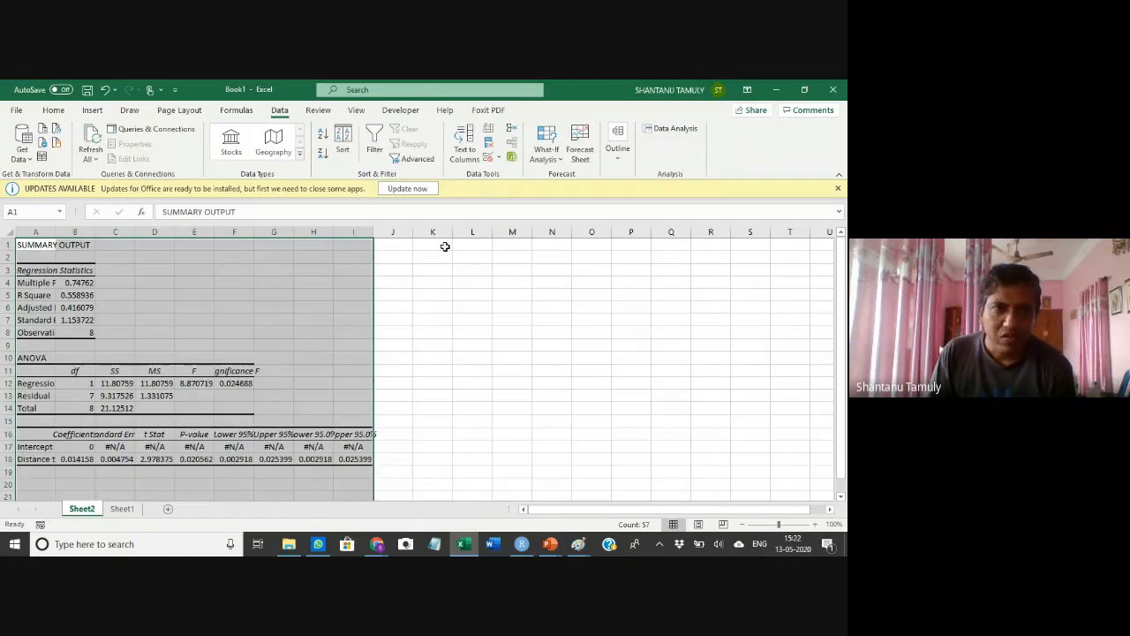
left_click(117, 447)
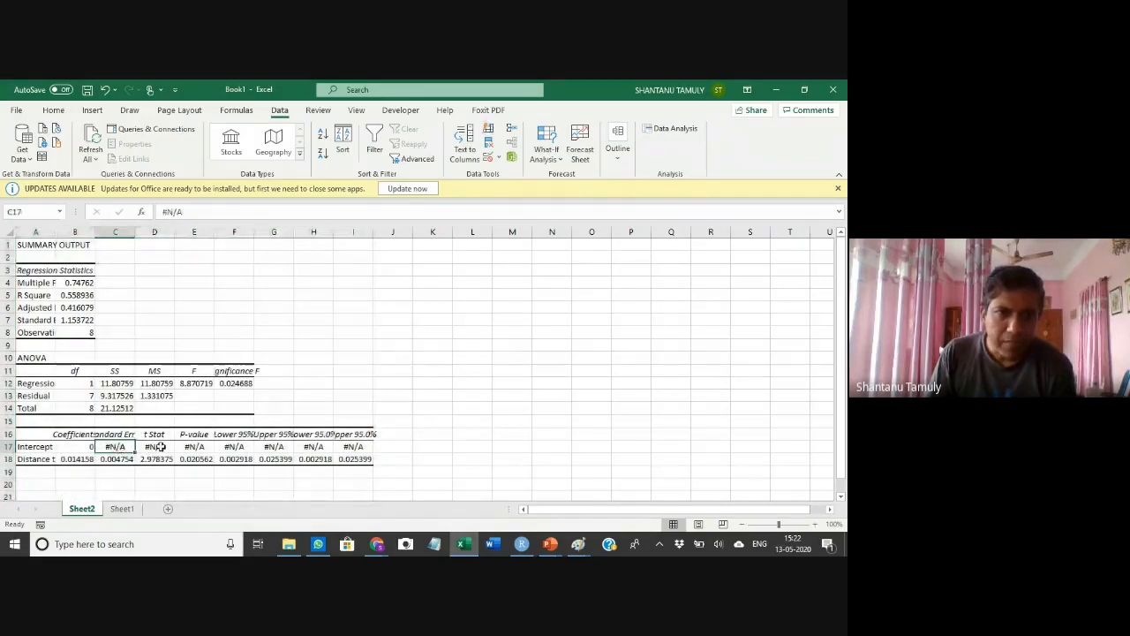
left_click(161, 447)
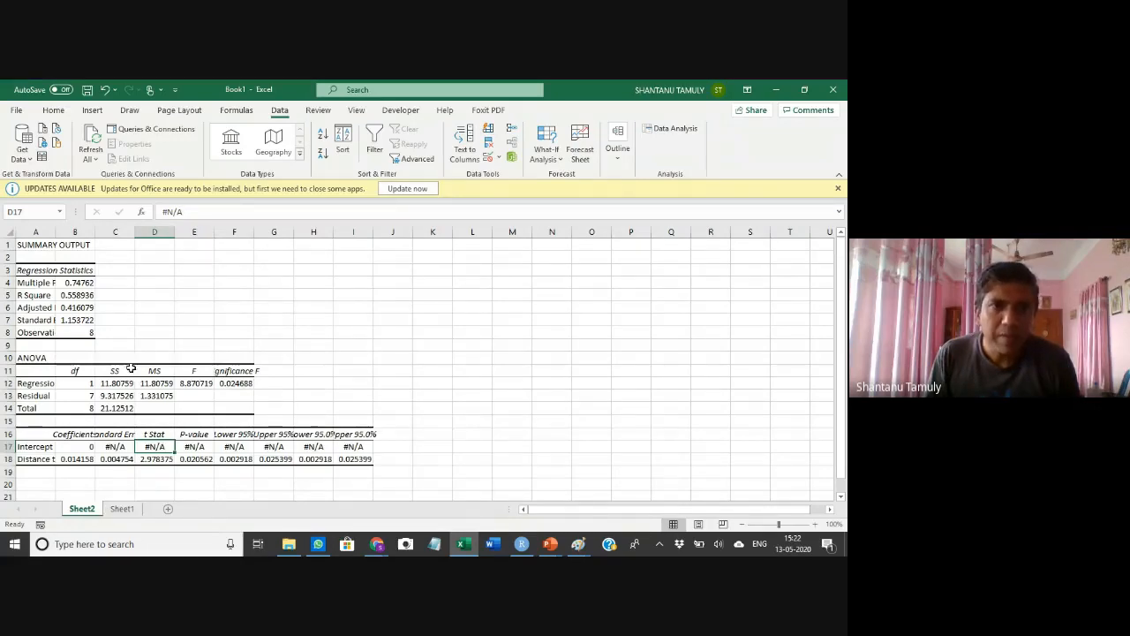
Rerun the Regression from Sheet1 with Constant is Zero turned off, outputting to a new worksheet
left_click(121, 510)
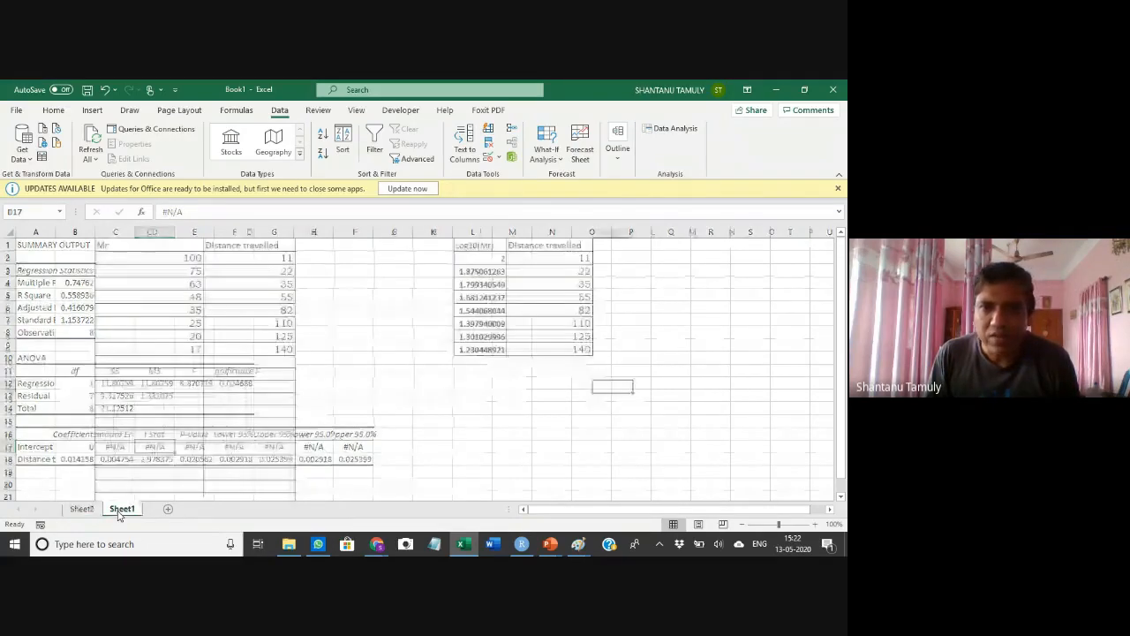
left_click(664, 128)
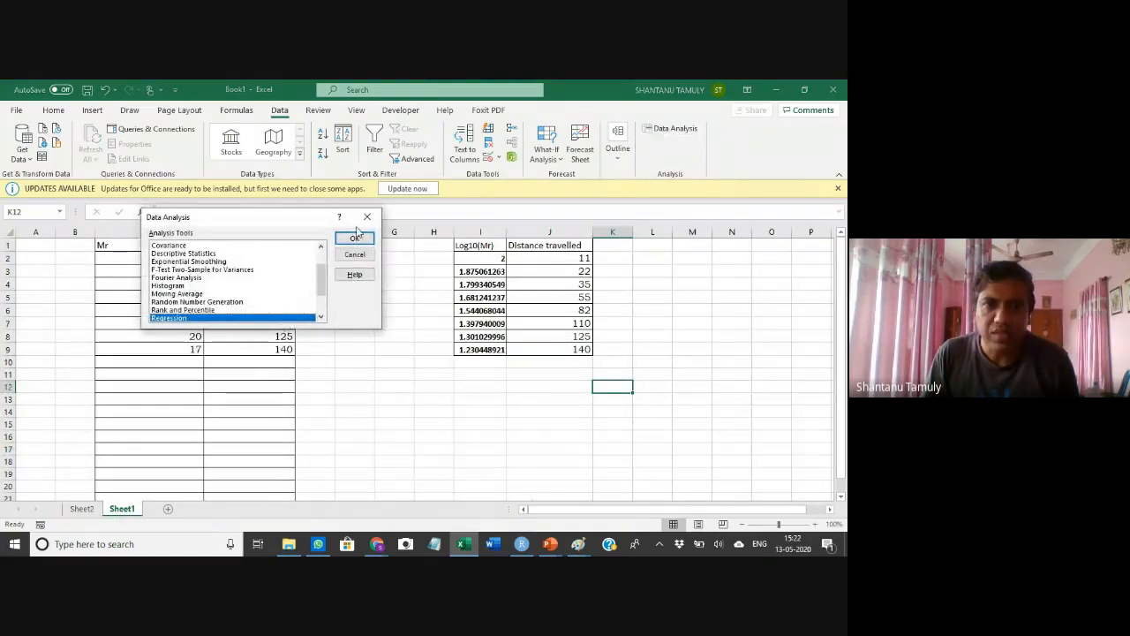
left_click(357, 240)
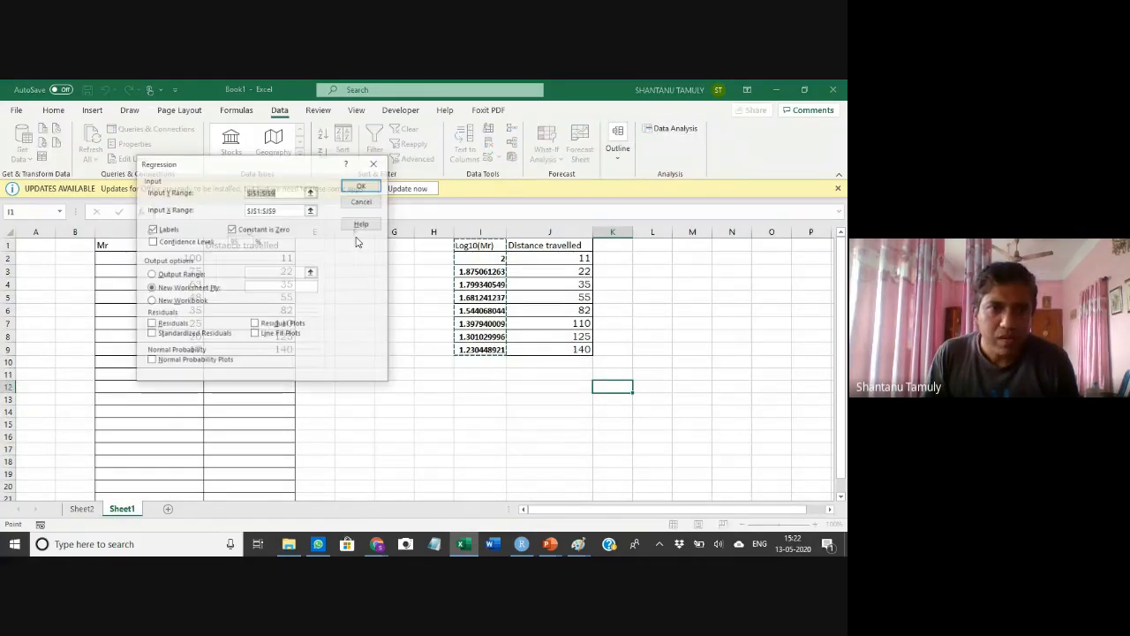
left_click(233, 229)
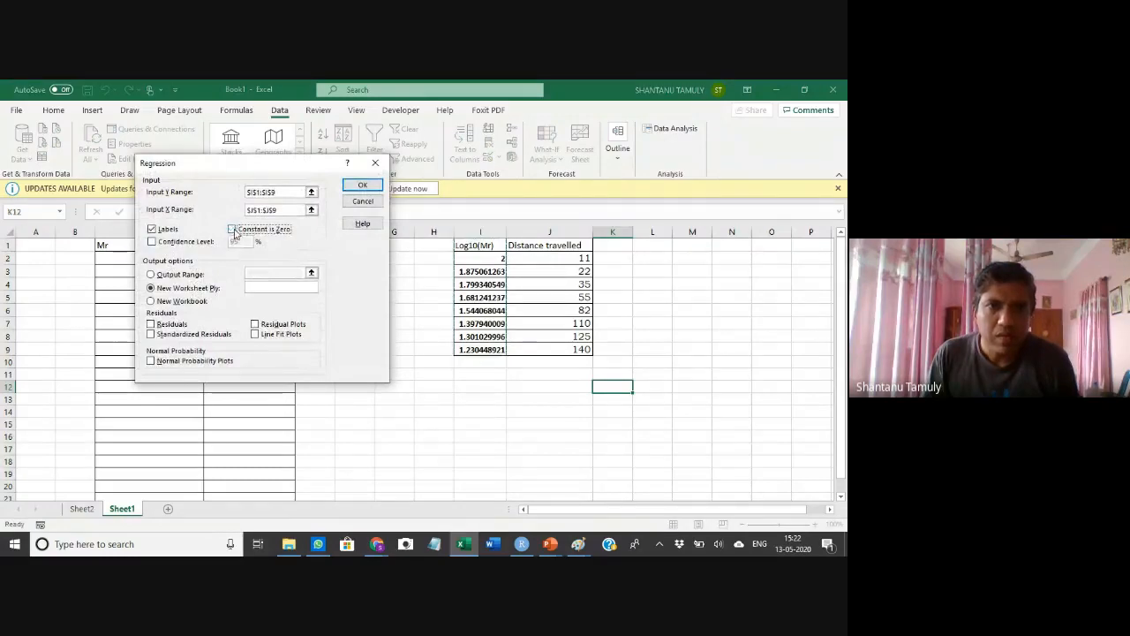
left_click(362, 186)
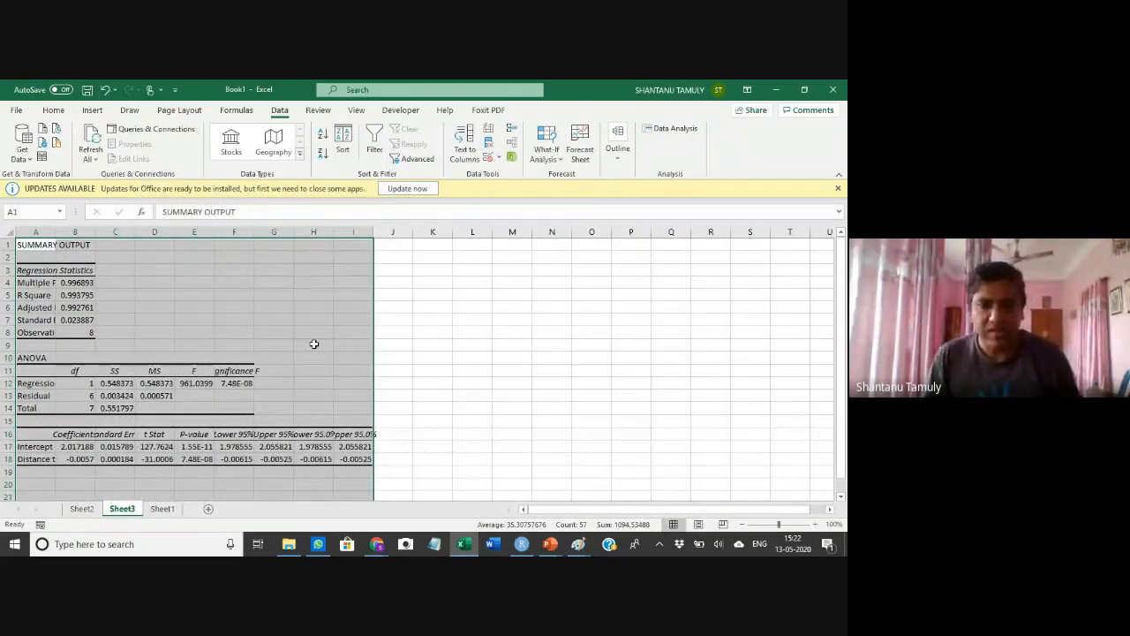
left_click(81, 510)
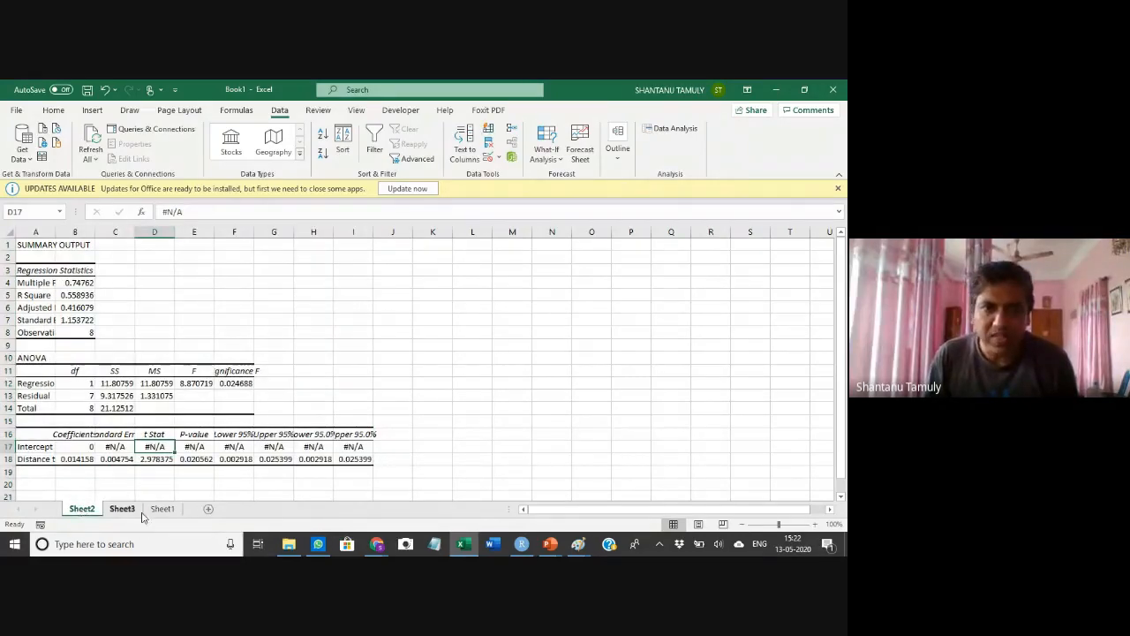
left_click(162, 509)
left_click(669, 128)
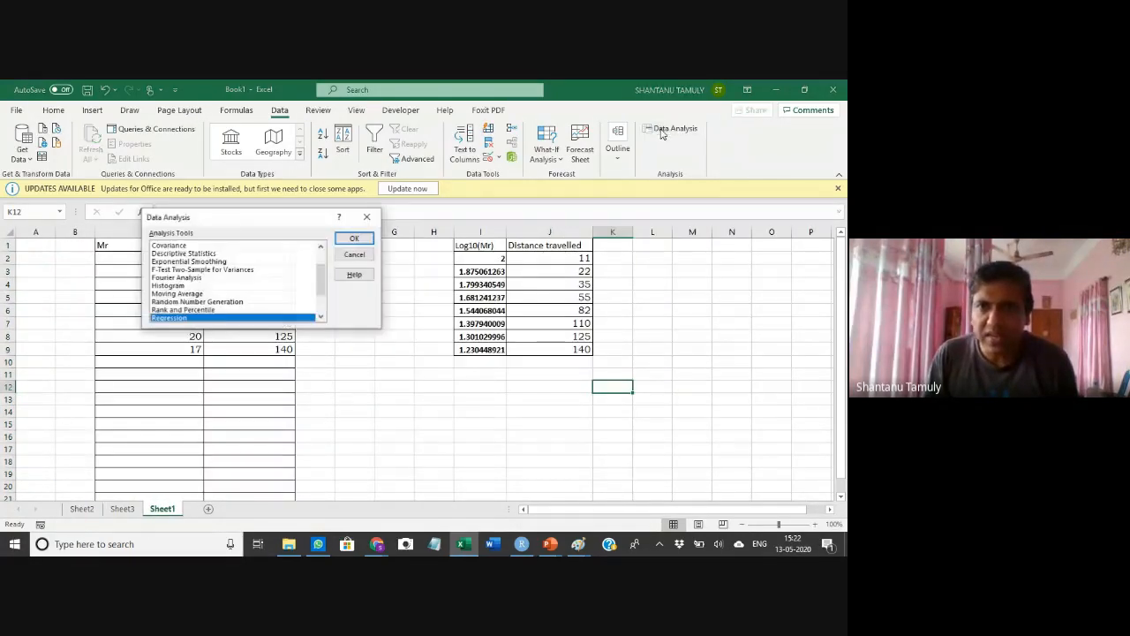
left_click(354, 239)
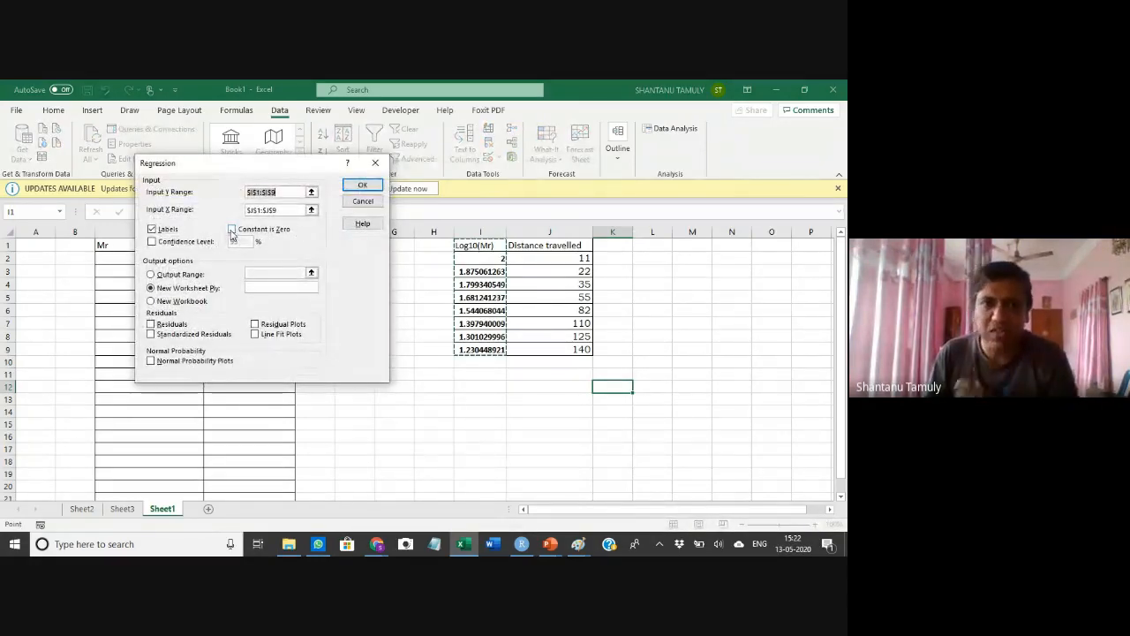
left_click(377, 165)
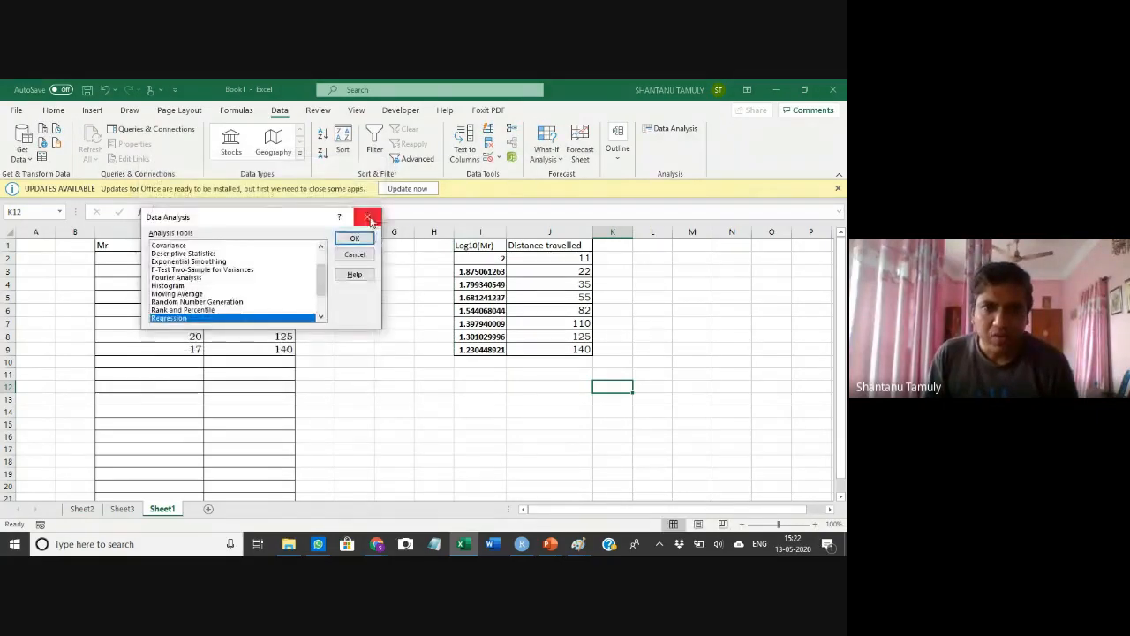
left_click(371, 225)
On Sheet3, widen column A and the F column so the coefficient table's labels and values are readable
left_click(122, 508)
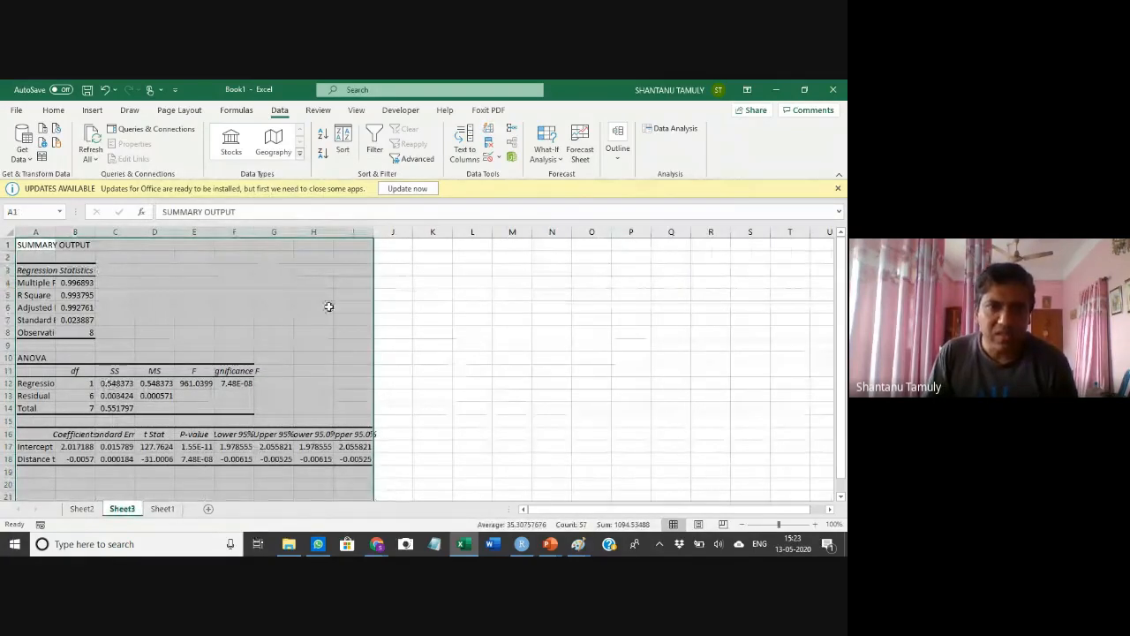
scroll(521, 377, "down", 2)
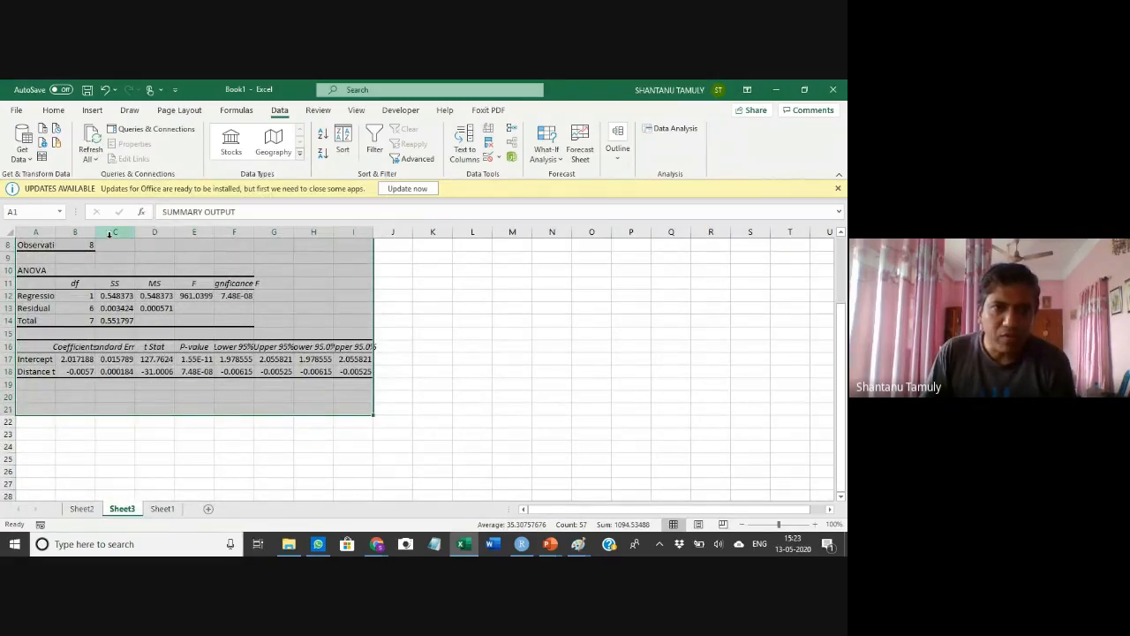
left_click_drag(38, 346, 357, 371)
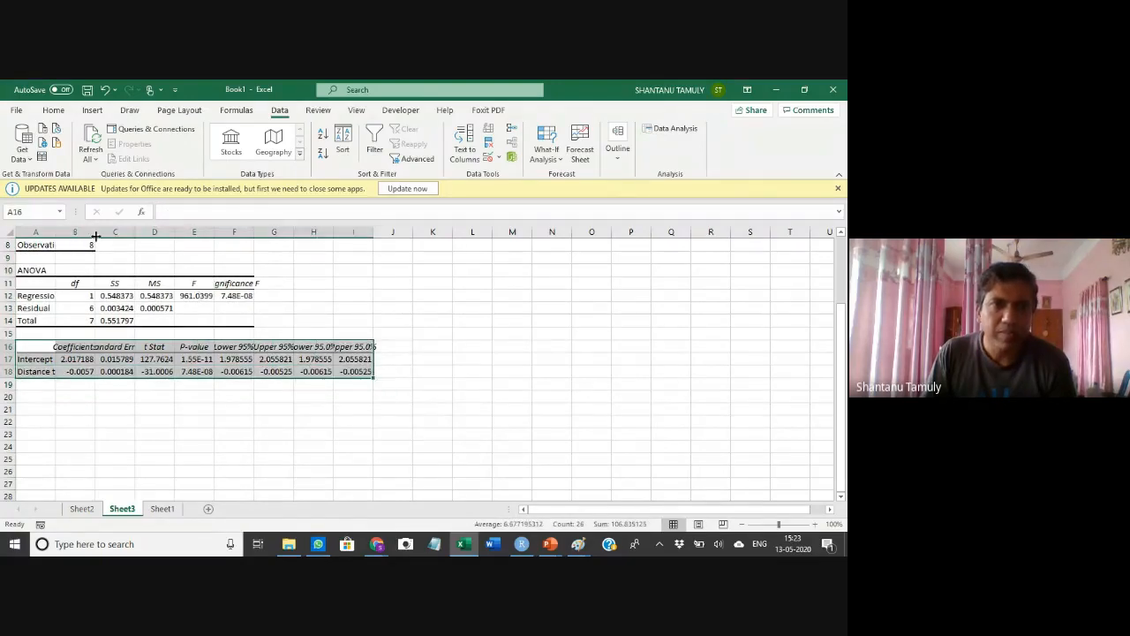
left_click_drag(54, 232, 269, 231)
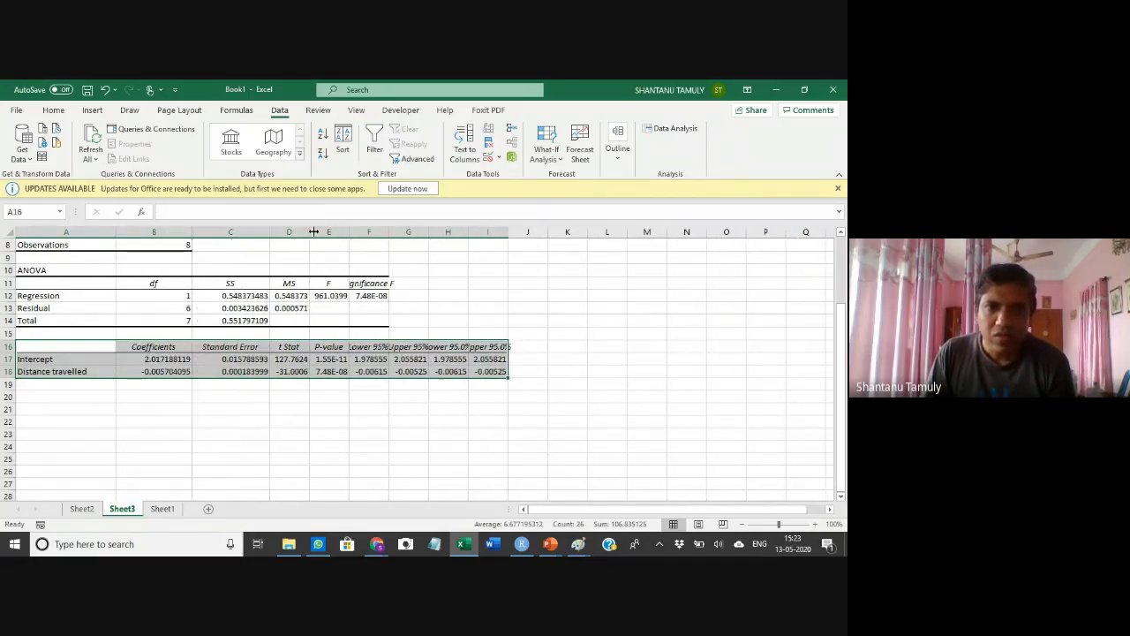
left_click_drag(351, 234, 384, 234)
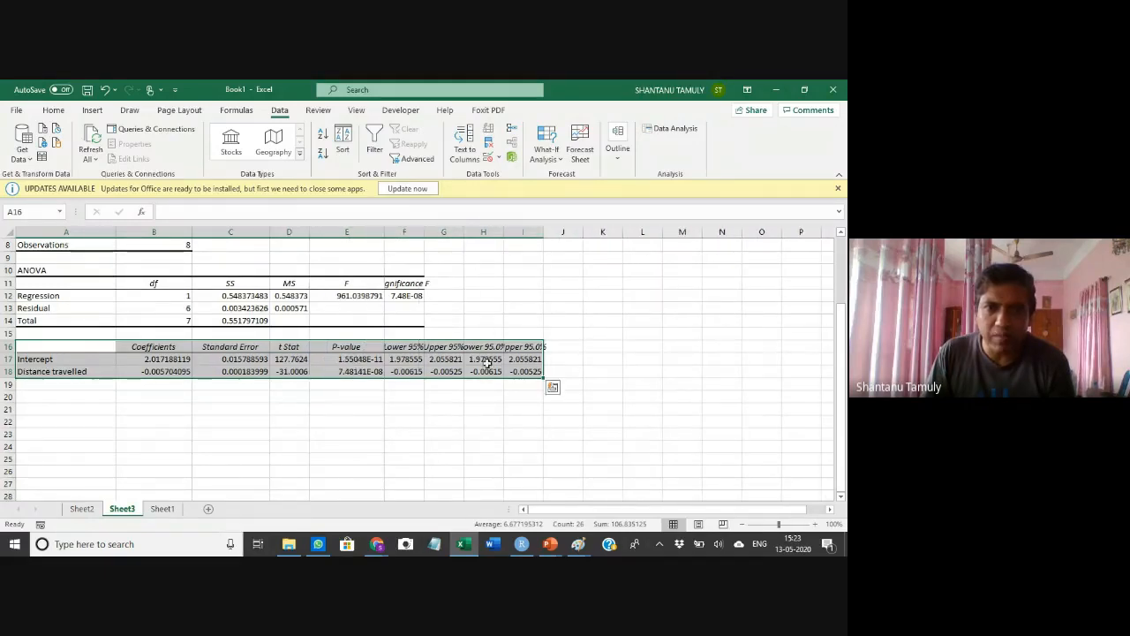
left_click(441, 430)
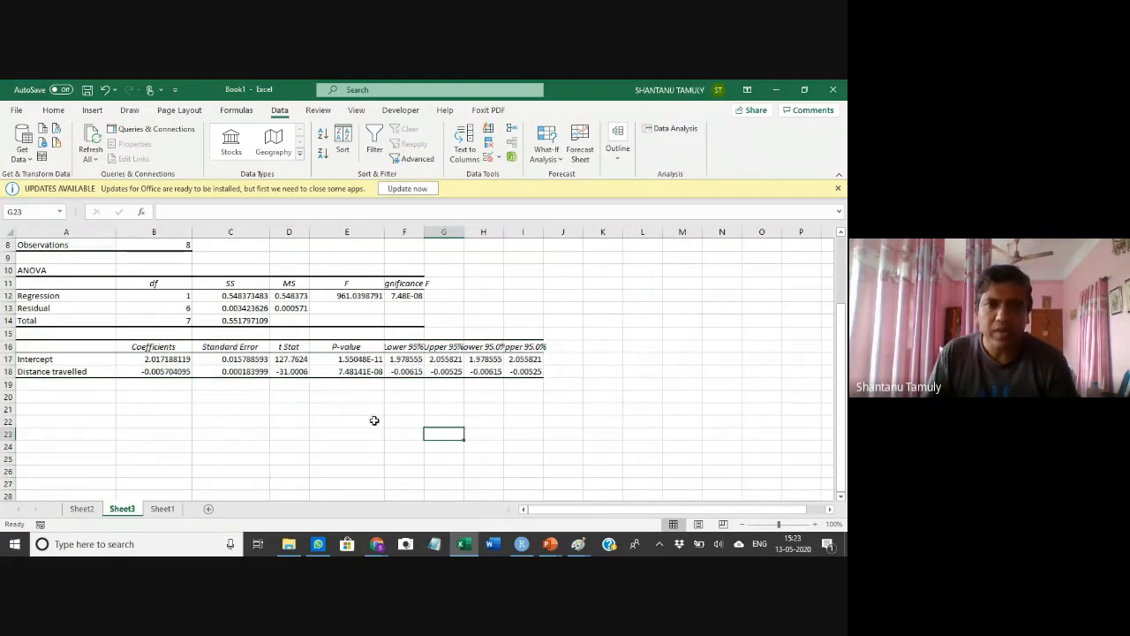
Label the results area by entering intercept in C21, c in D21 and m in D22
left_click(152, 360)
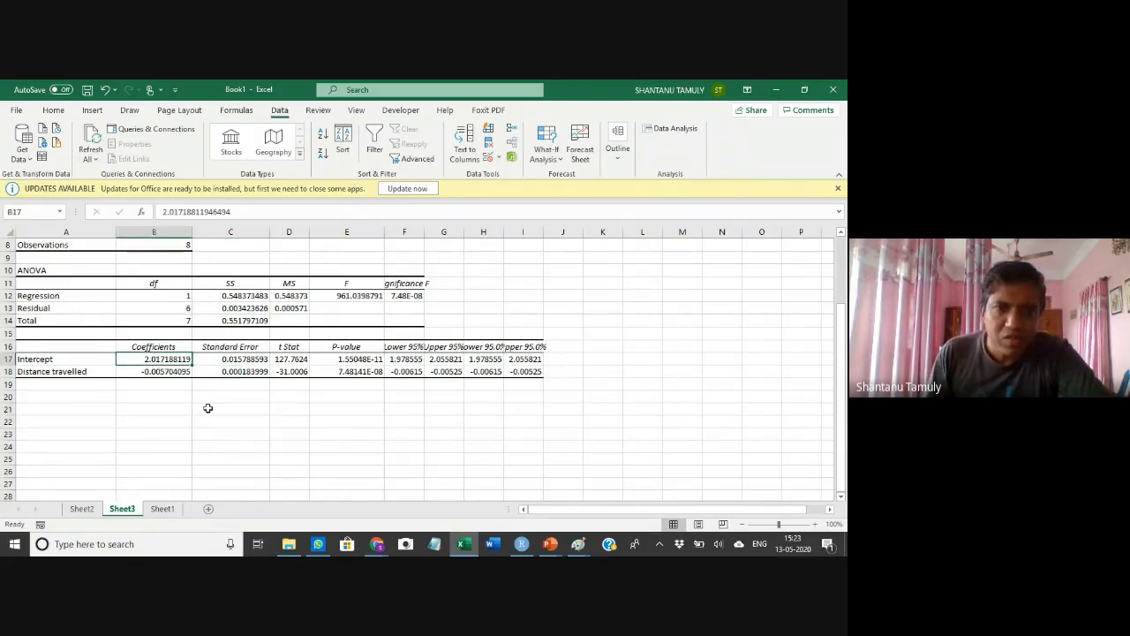
left_click(214, 406)
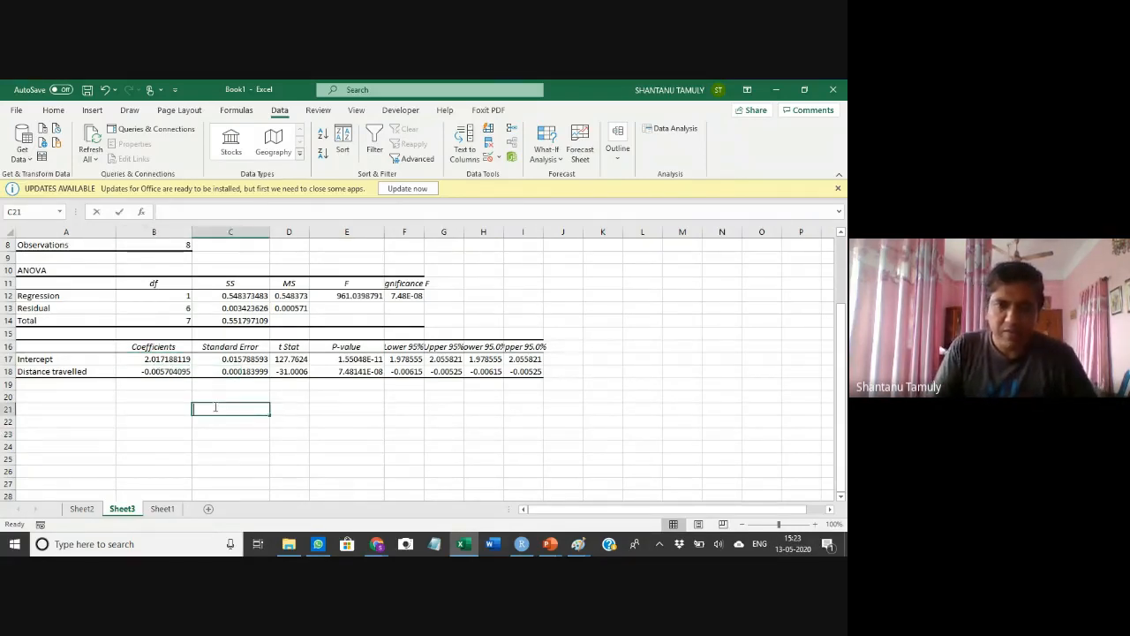
type("intercept")
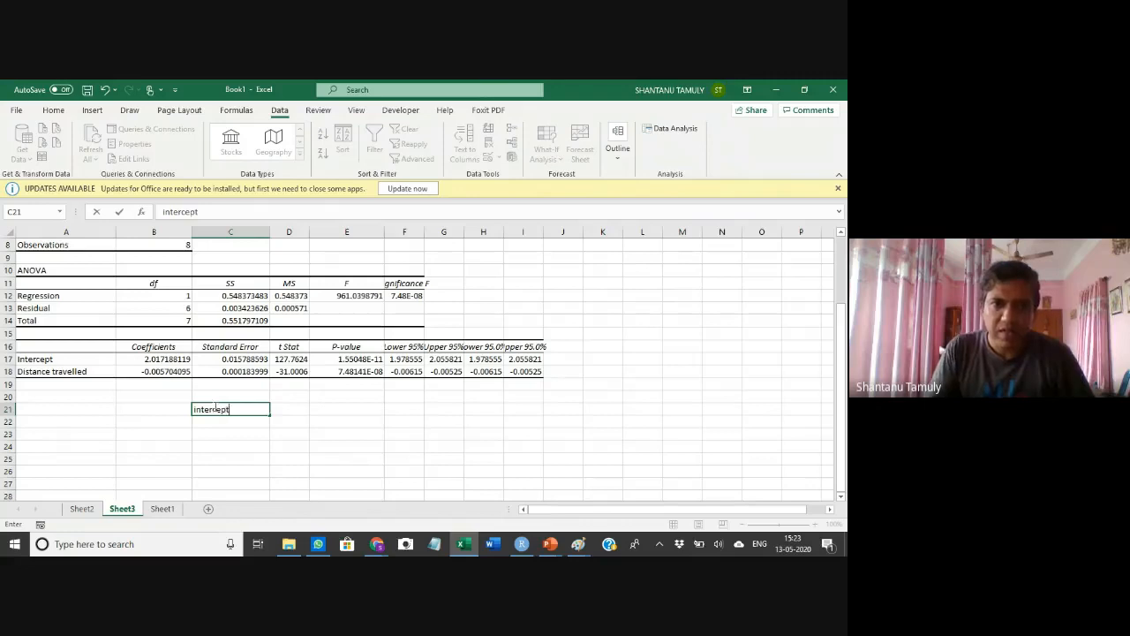
key("Tab")
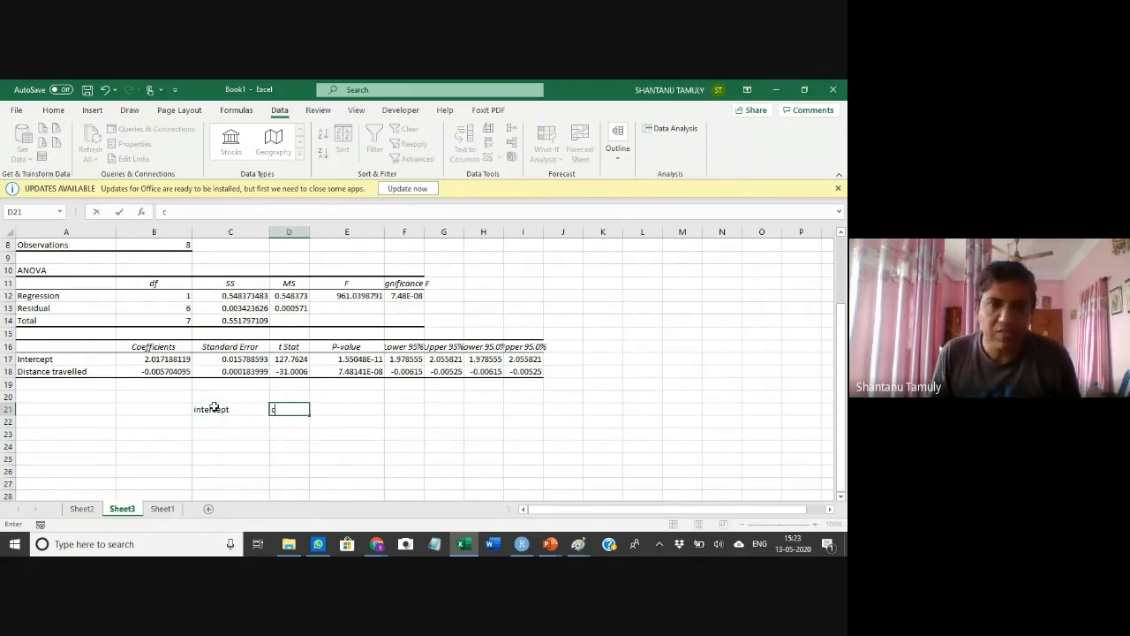
key("Return")
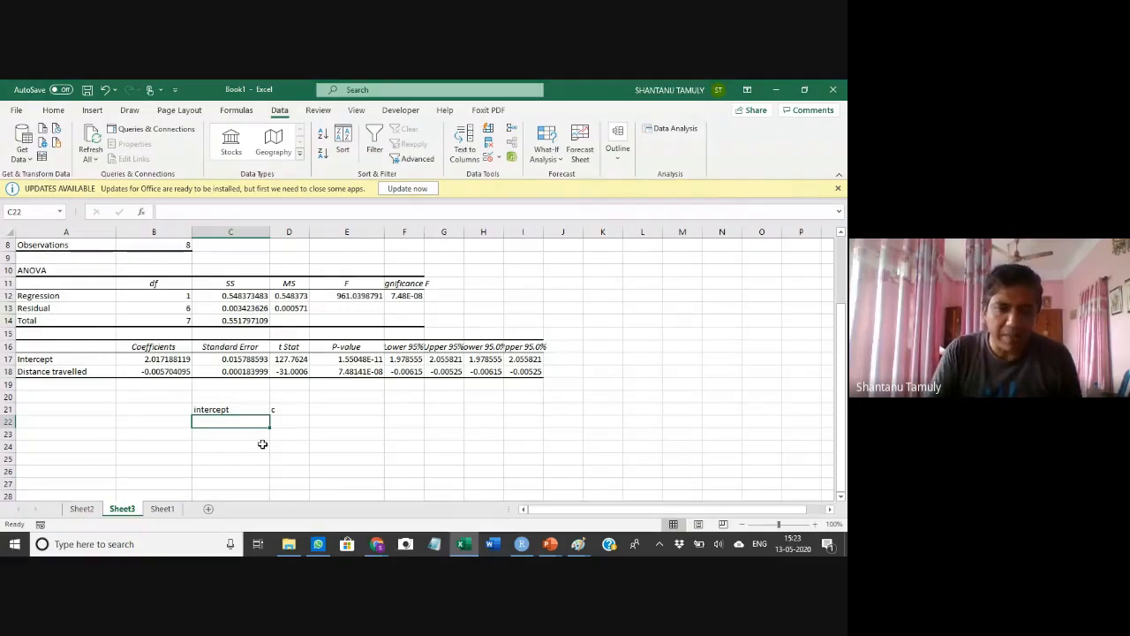
type("m")
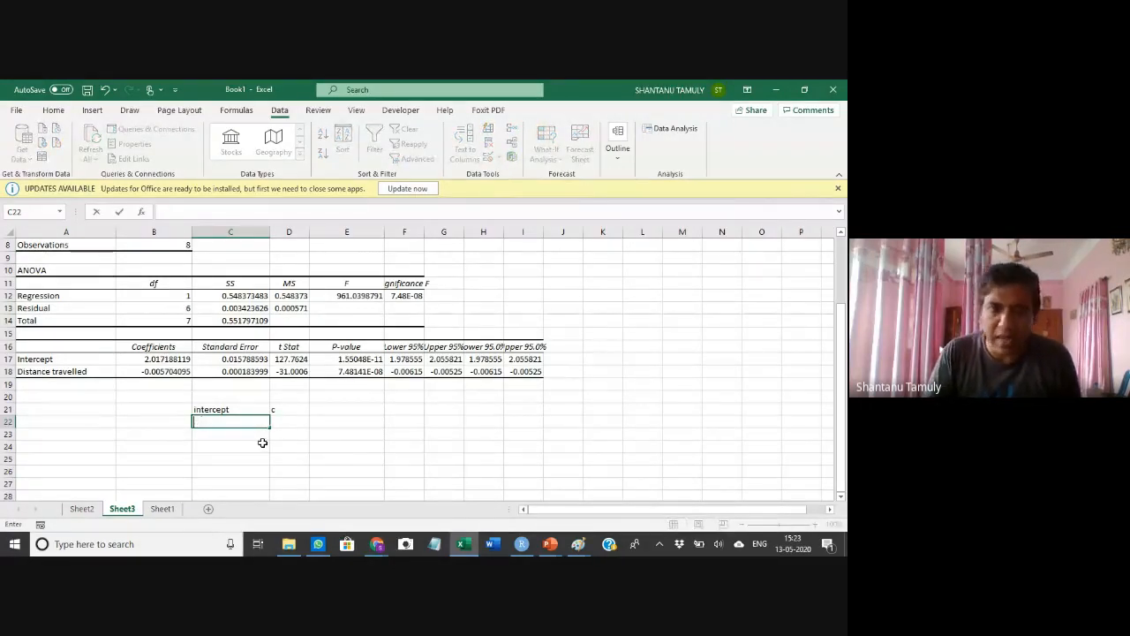
left_click(289, 421)
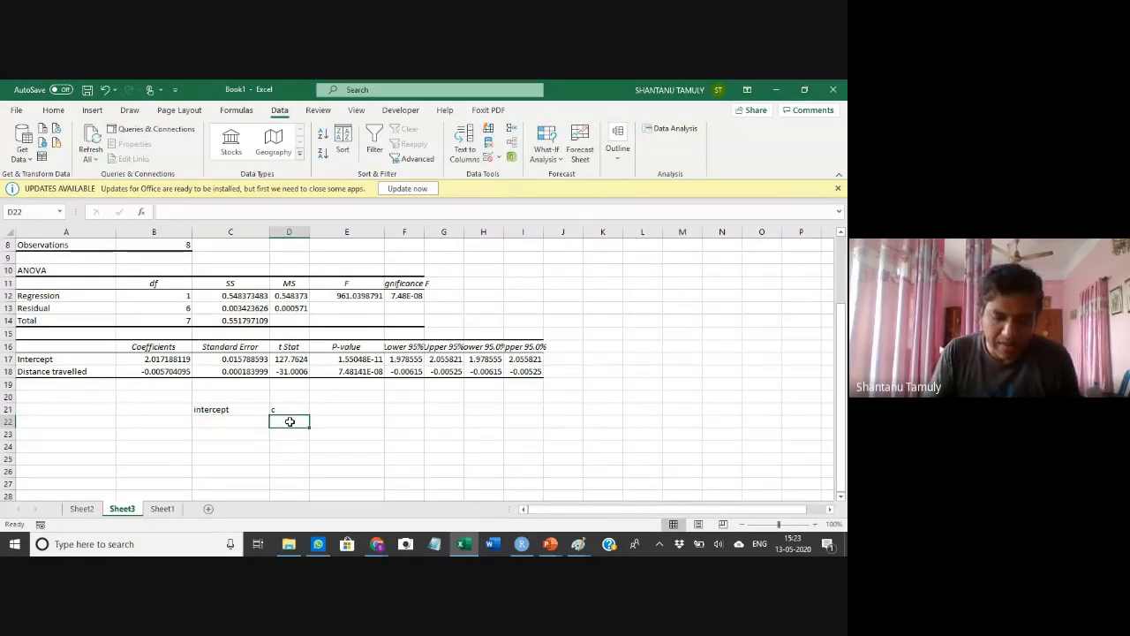
type("m")
left_click(84, 472)
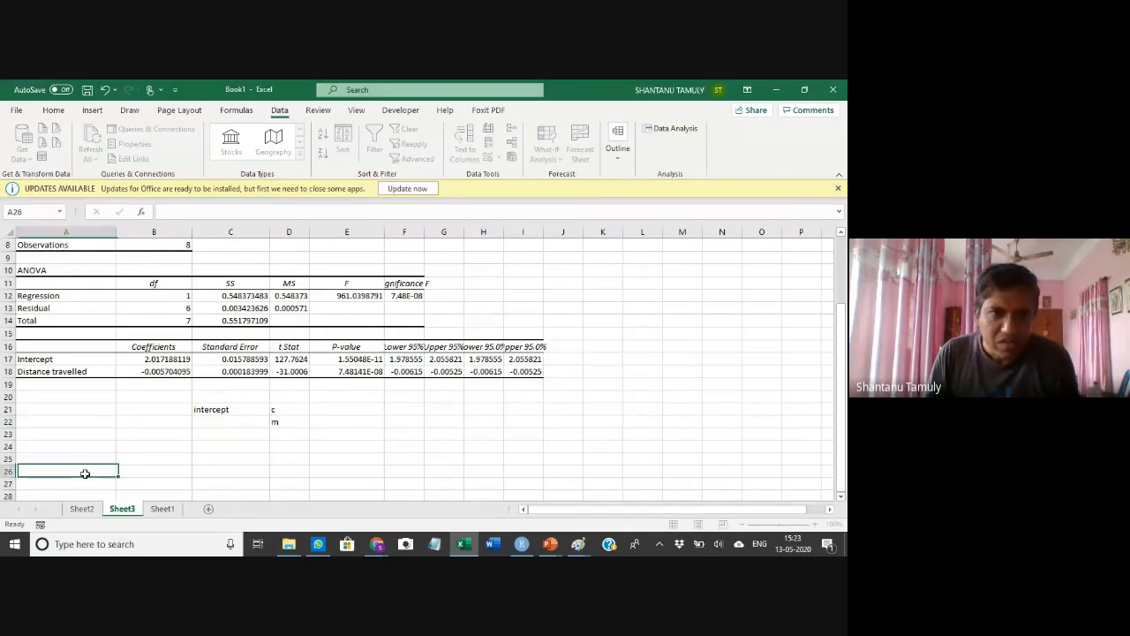
Copy the Distance travelled coefficient into cell C22 beside the m label
left_click(60, 373)
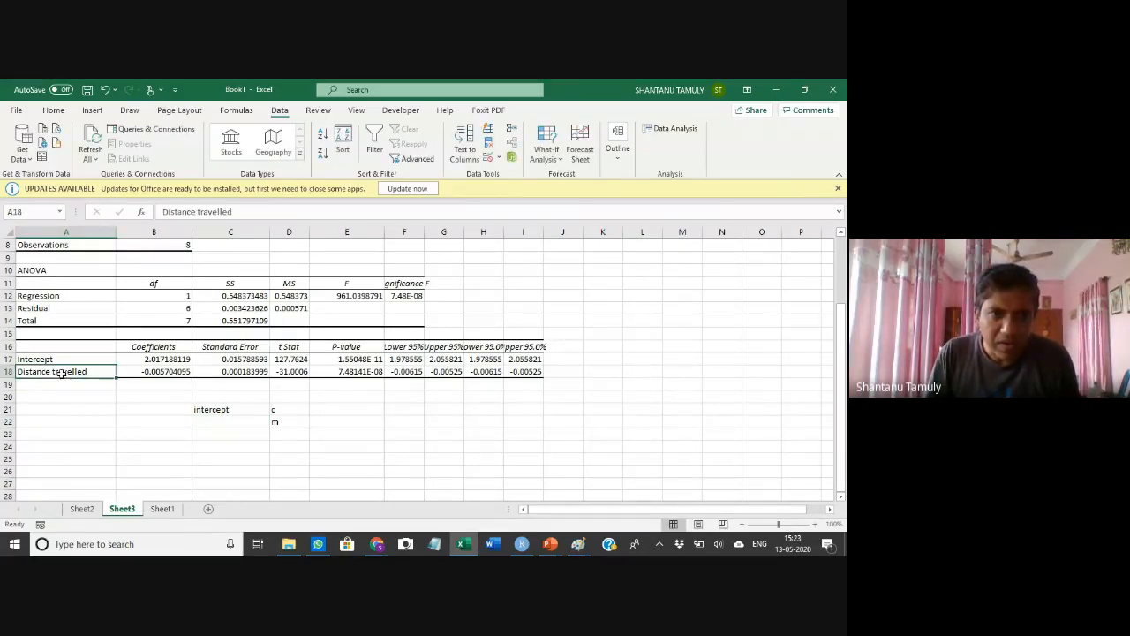
left_click(150, 374)
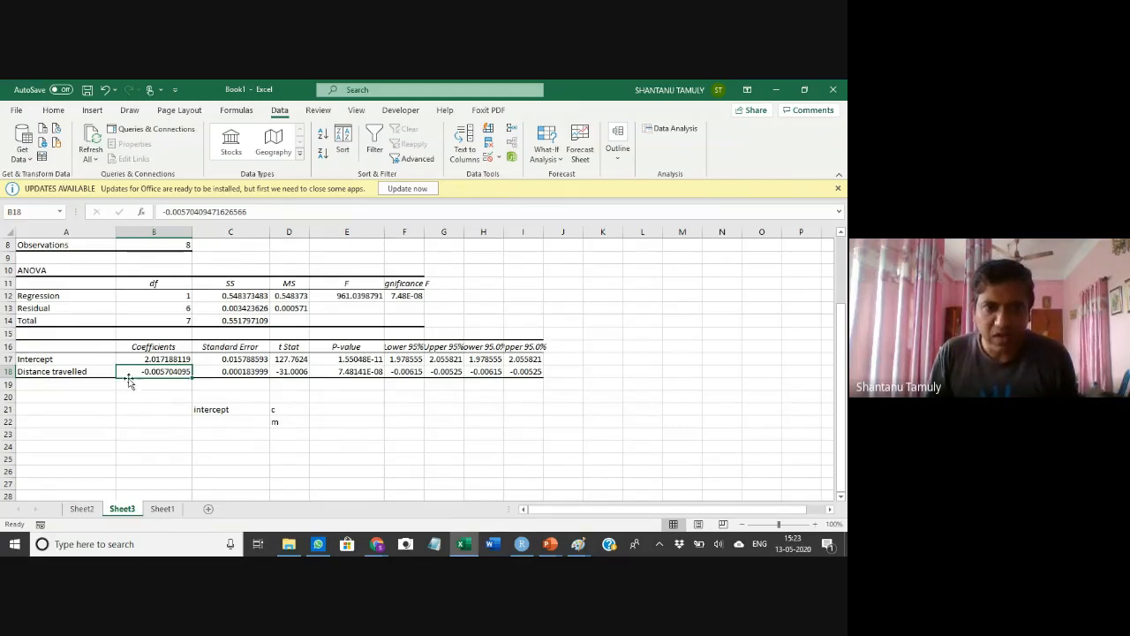
left_click(214, 420)
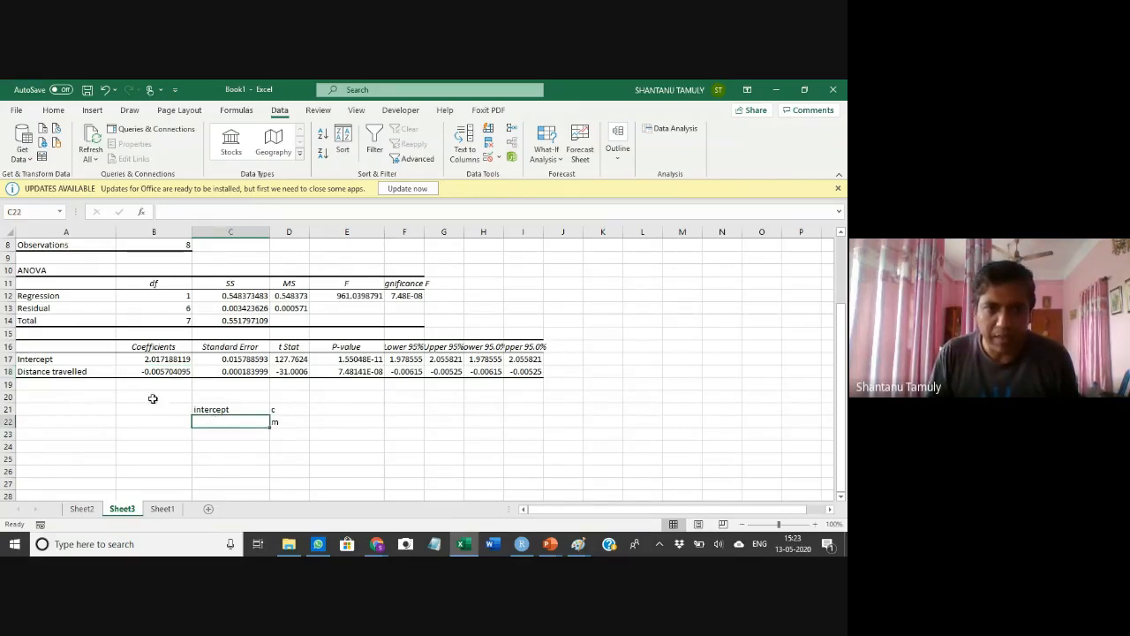
left_click(152, 372)
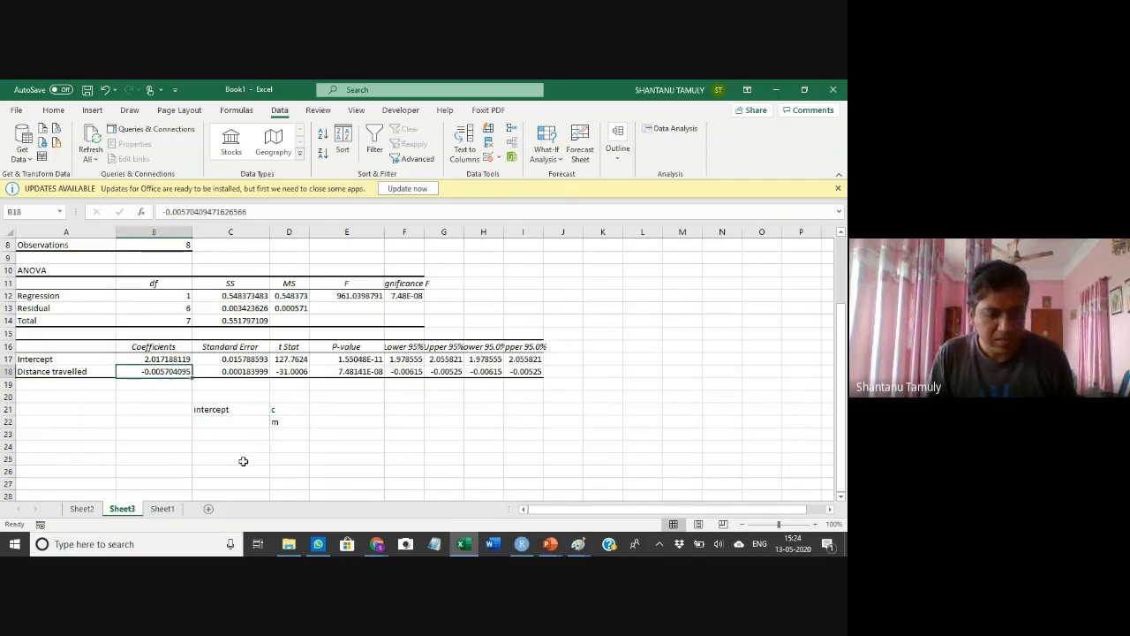
key("ctrl+c")
left_click(222, 423)
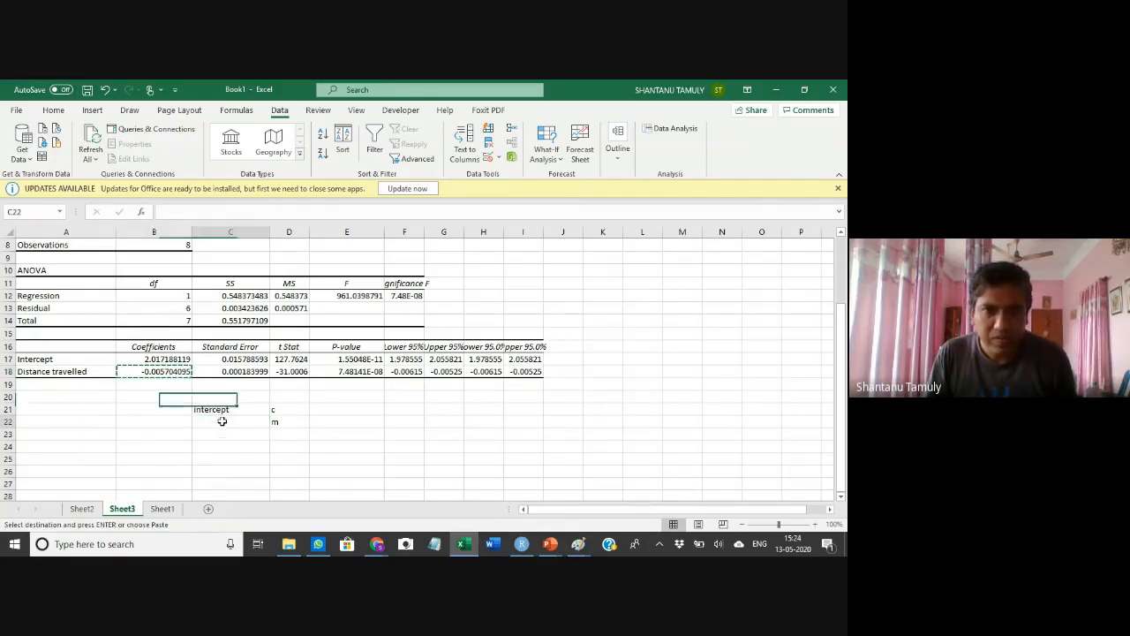
key("ctrl+v")
left_click(371, 460)
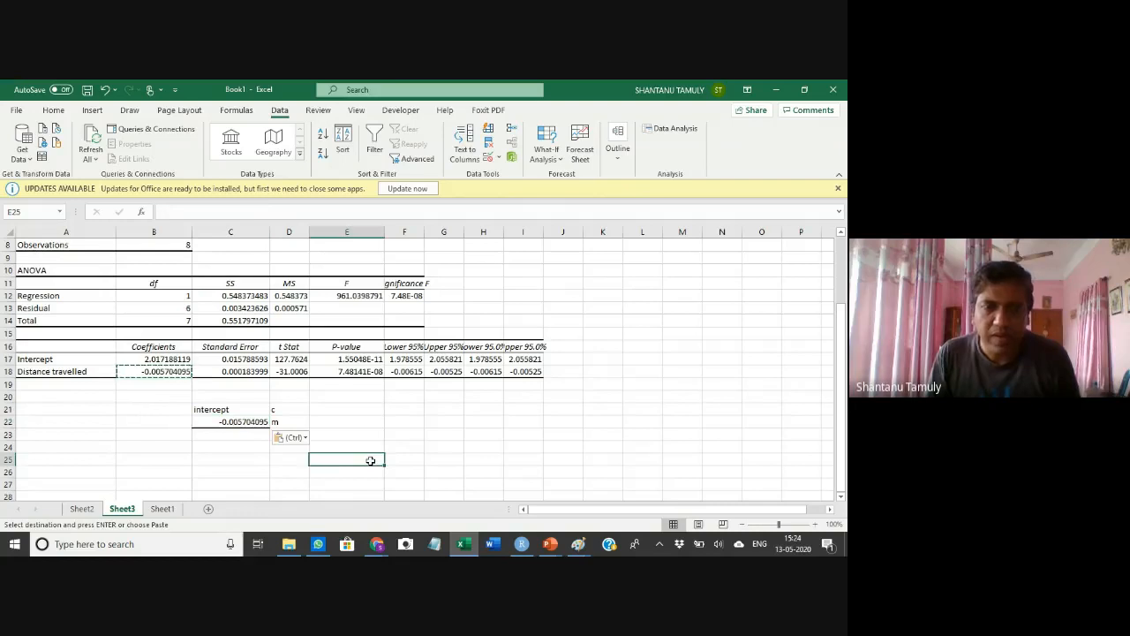
Copy the C21:D22 label and value block and paste it on Sheet1 at cell H13
left_click(238, 410)
left_click_drag(238, 409, 289, 423)
key("ctrl+c")
left_click(164, 509)
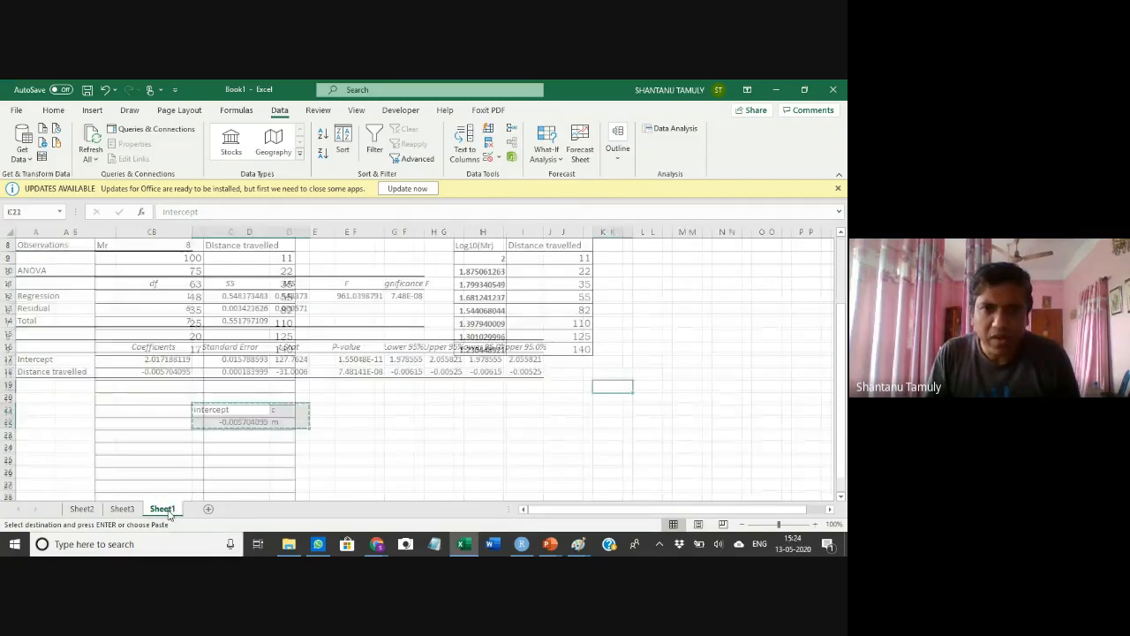
left_click(444, 400)
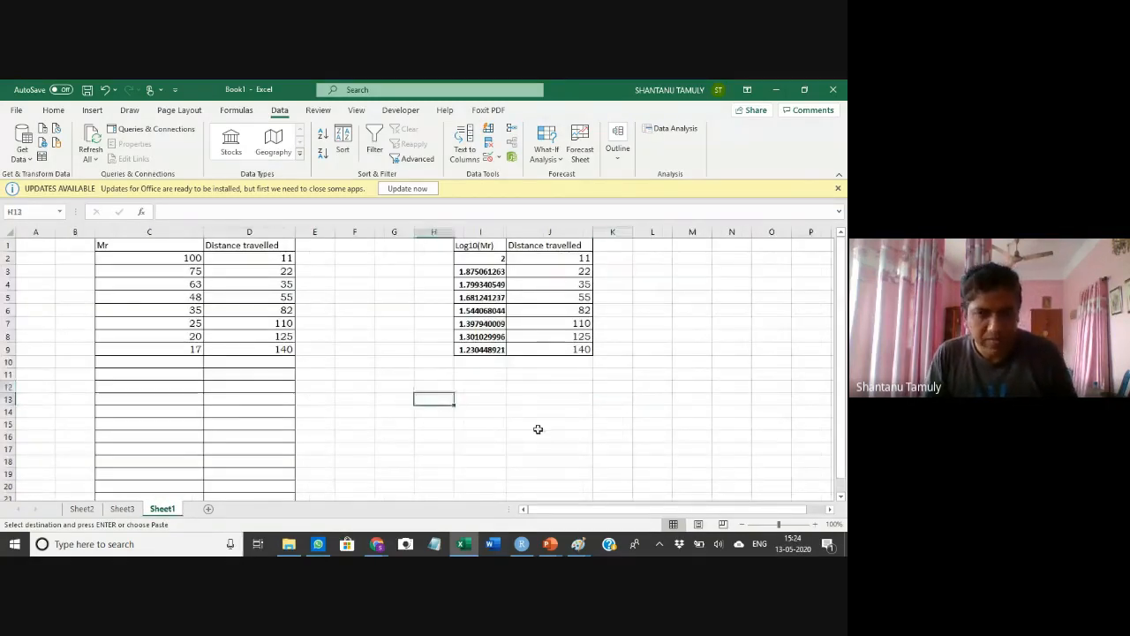
key("ctrl+v")
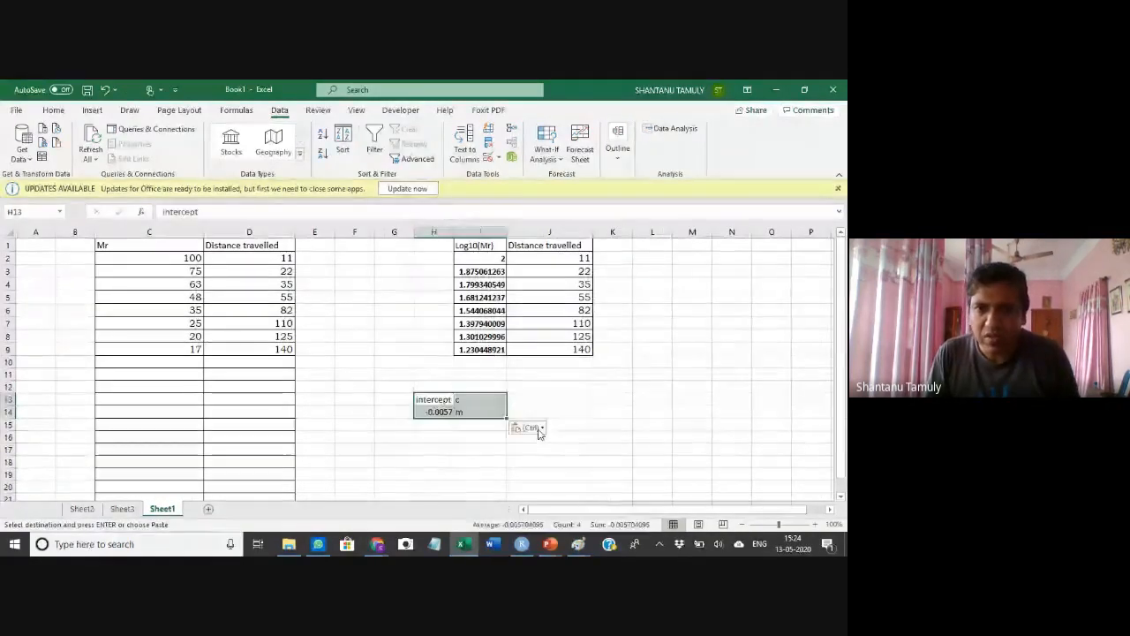
Dismiss the paste options and widen column H so the pasted intercept value shows in full
left_click(539, 429)
key("Escape")
key("Escape")
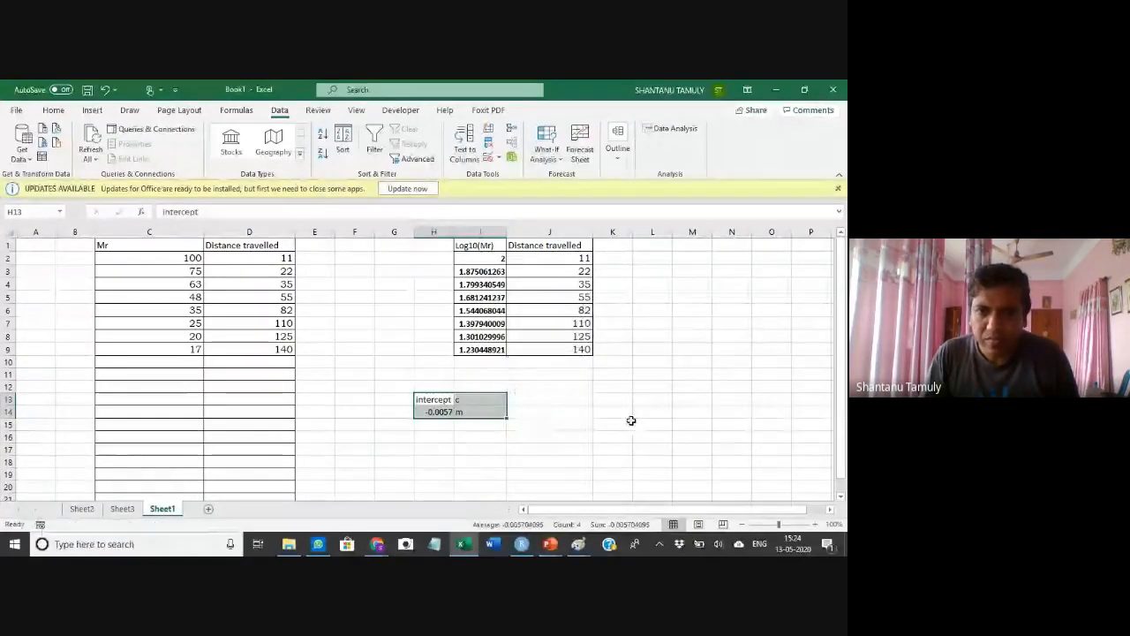
left_click(627, 414)
left_click_drag(439, 400, 461, 411)
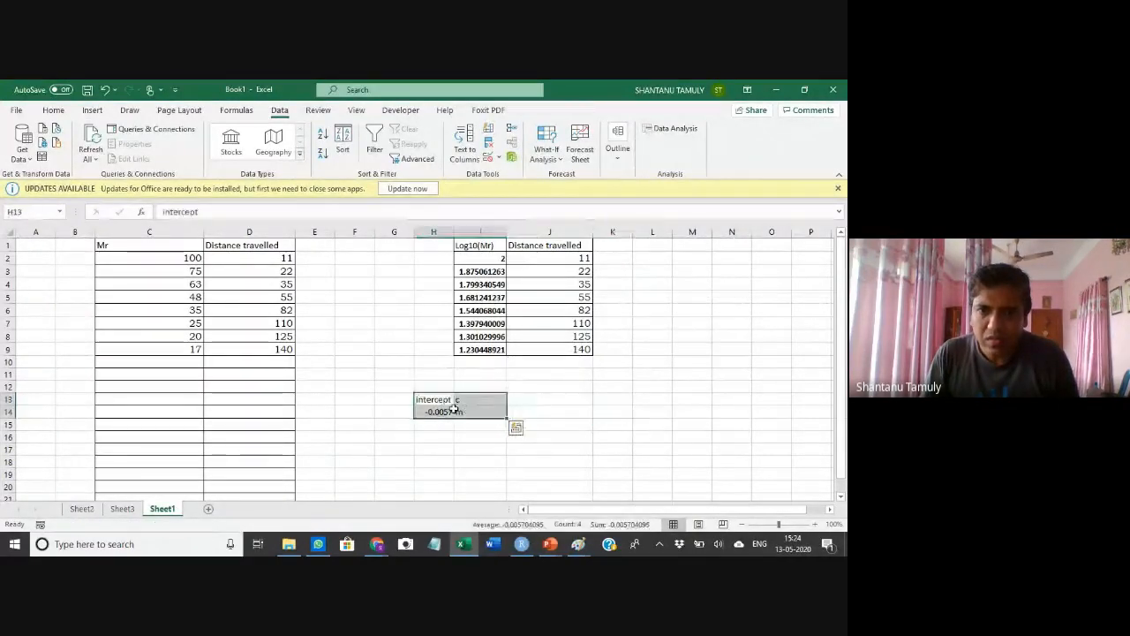
left_click_drag(483, 230, 482, 230)
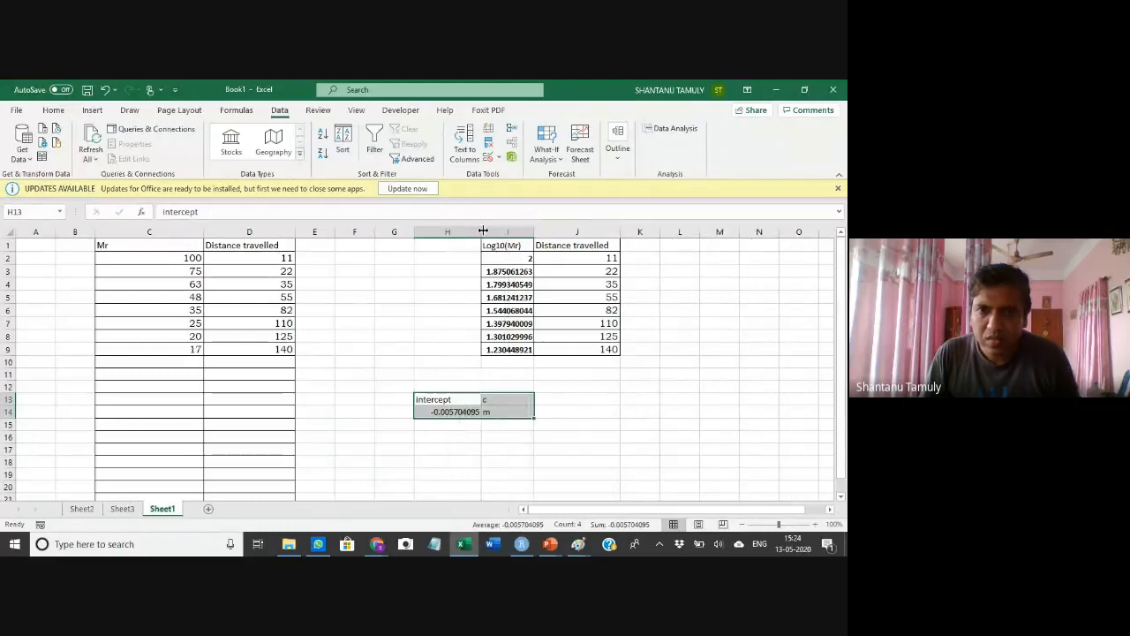
left_click(562, 400)
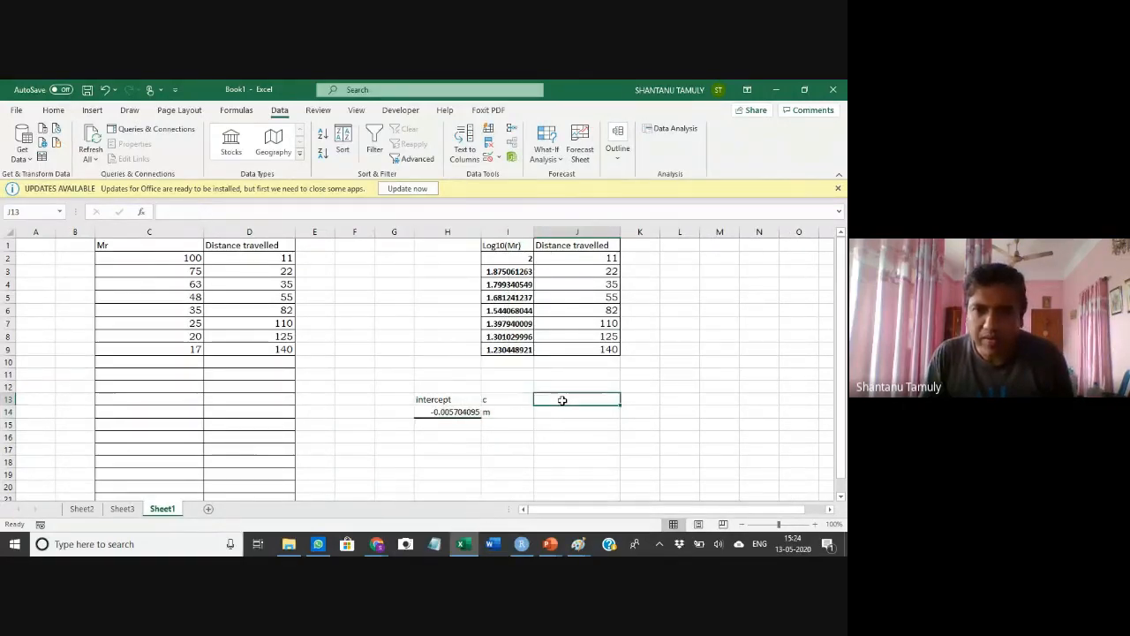
On Sheet3, clear the intercept, c and m label block in C21:D22
left_click(122, 509)
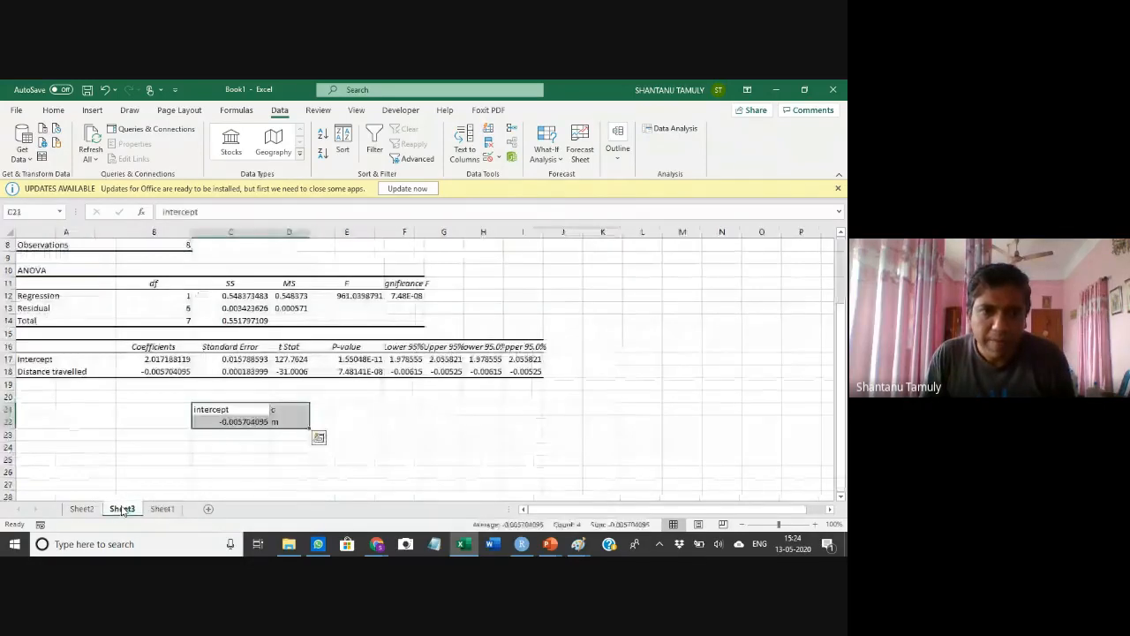
left_click(256, 446)
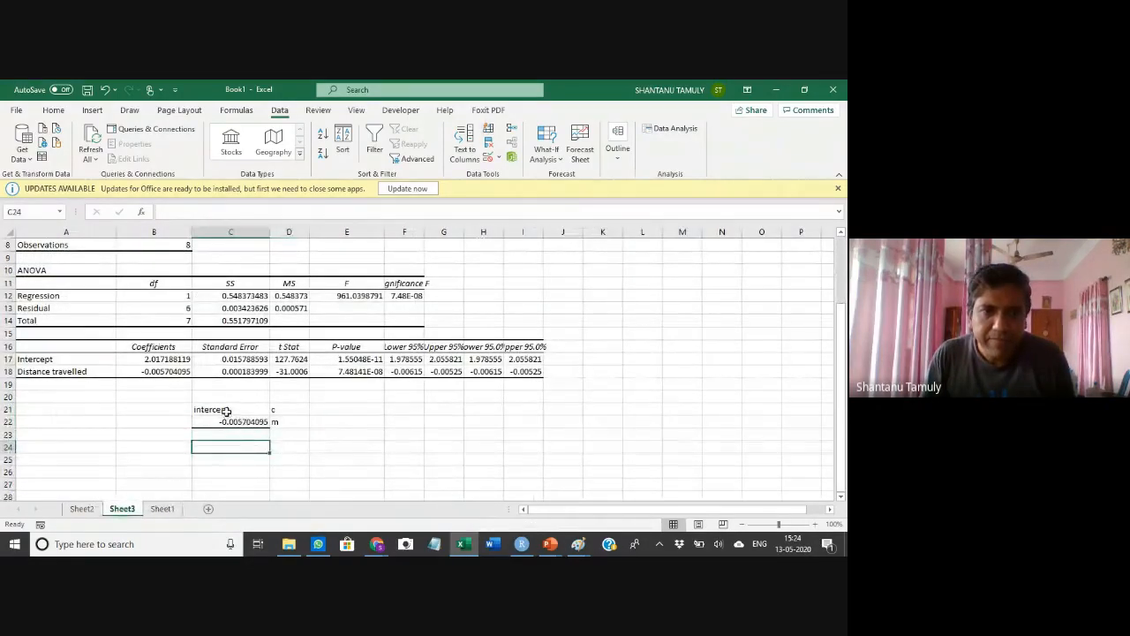
left_click_drag(248, 413, 280, 423)
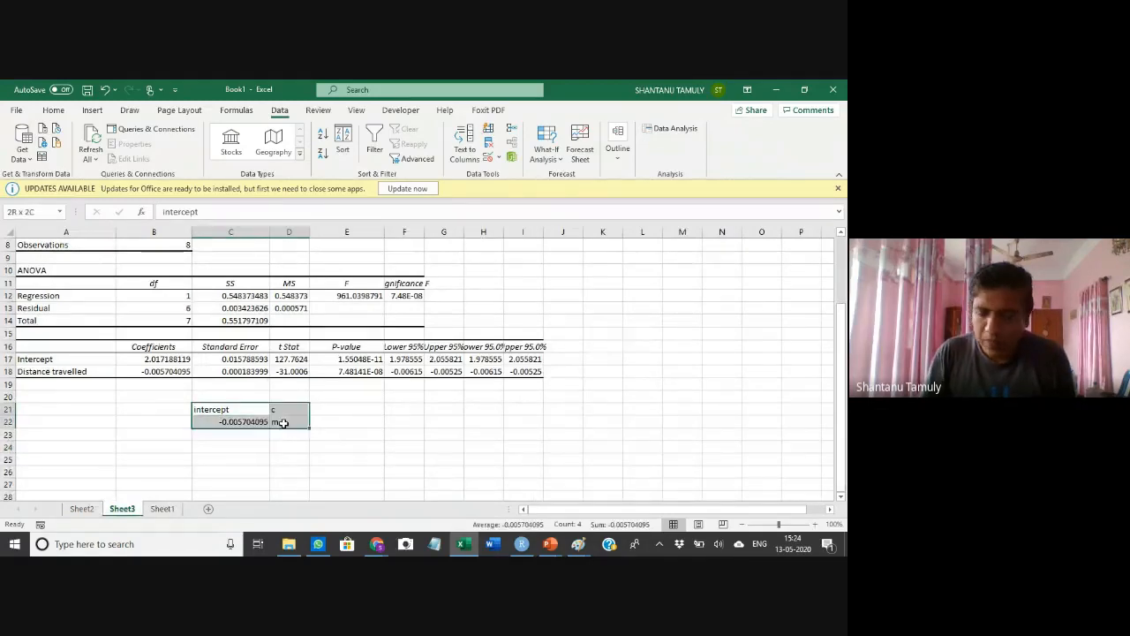
key("Delete")
Copy the Intercept and Distance travelled coefficient rows A17:B18 from Sheet3 and paste them on Sheet1 at J13
left_click(359, 419)
left_click_drag(54, 361, 137, 382)
key("ctrl+c")
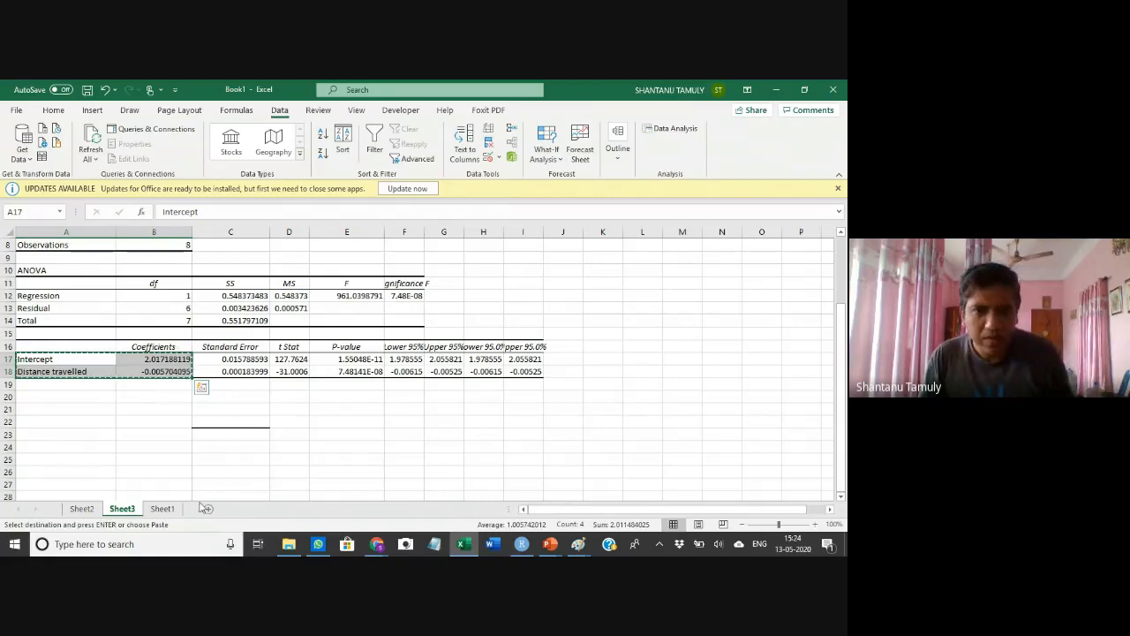
left_click(162, 509)
left_click_drag(433, 399, 504, 425)
key("ctrl+v")
left_click(580, 402)
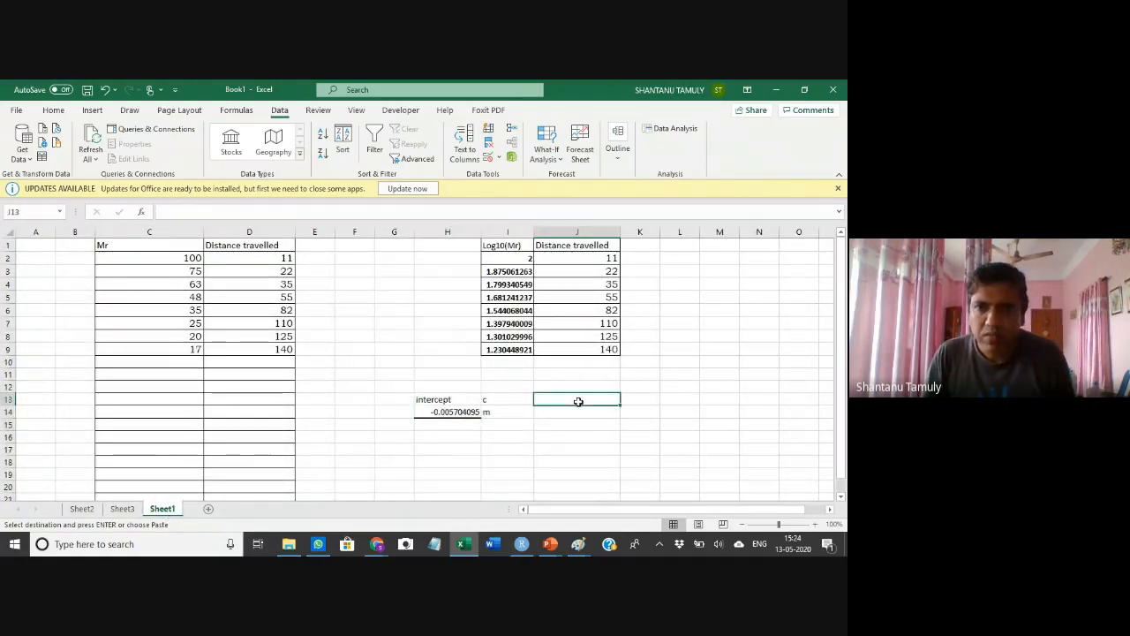
key("ctrl+v")
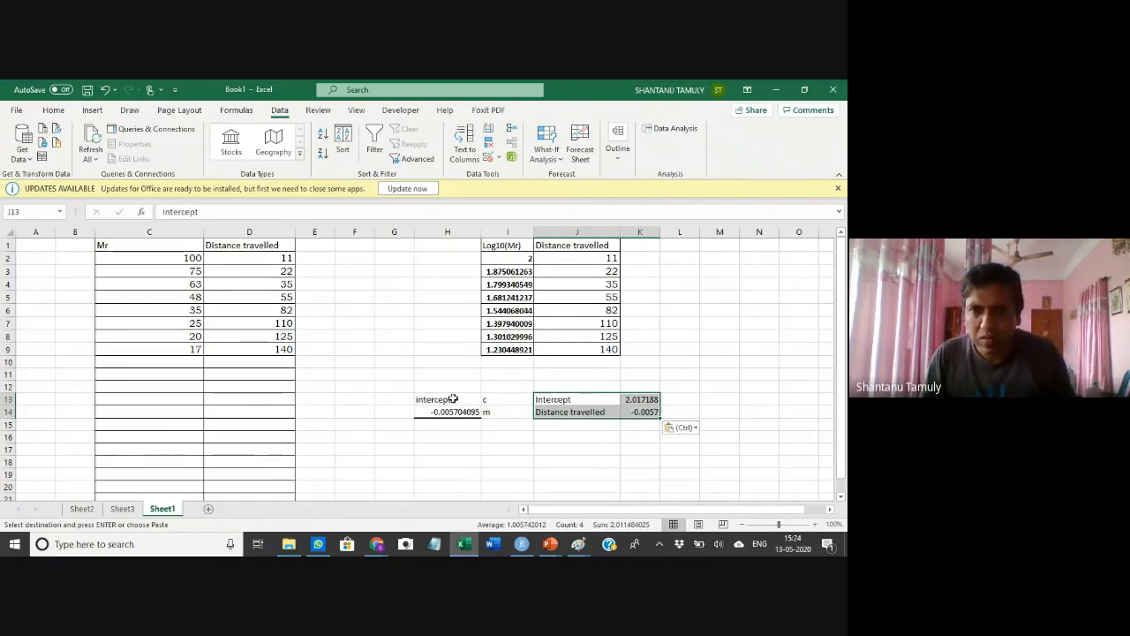
Clear the old label block in H13:I14 on Sheet1
left_click_drag(454, 399, 496, 418)
key("Delete")
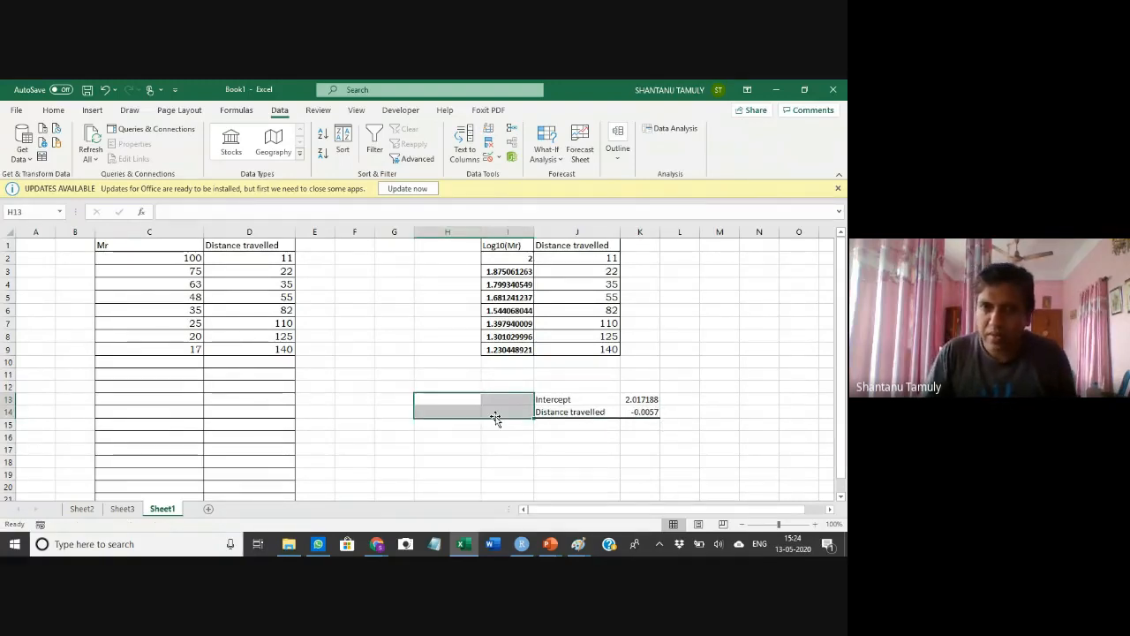
left_click(535, 442)
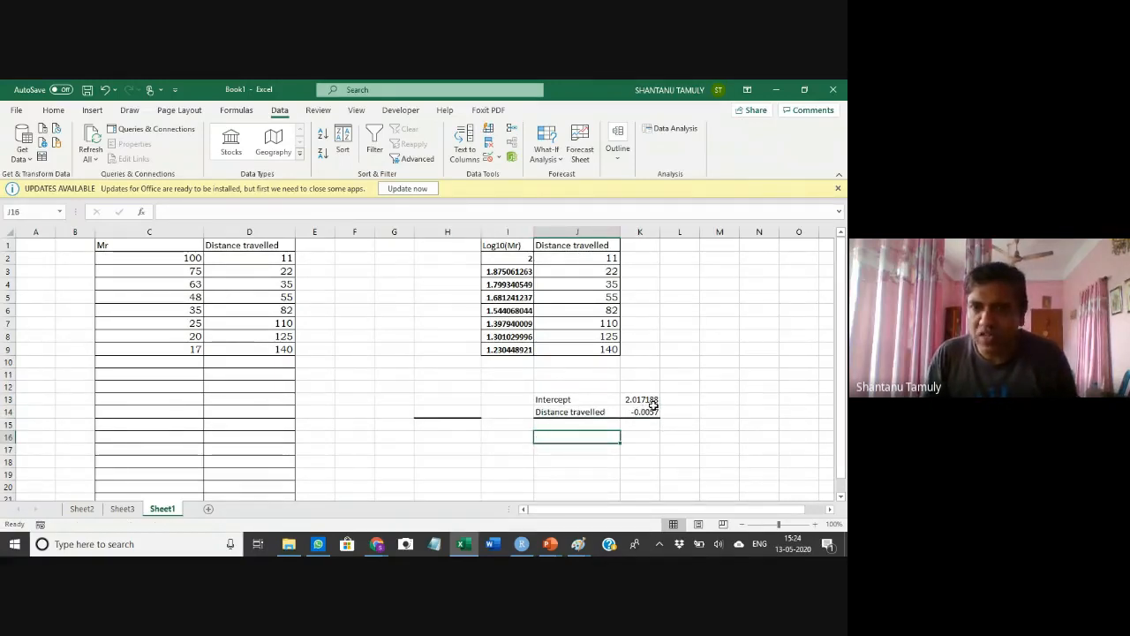
Relabel the pasted coefficients as c in J13 and m in J14
left_click(575, 412)
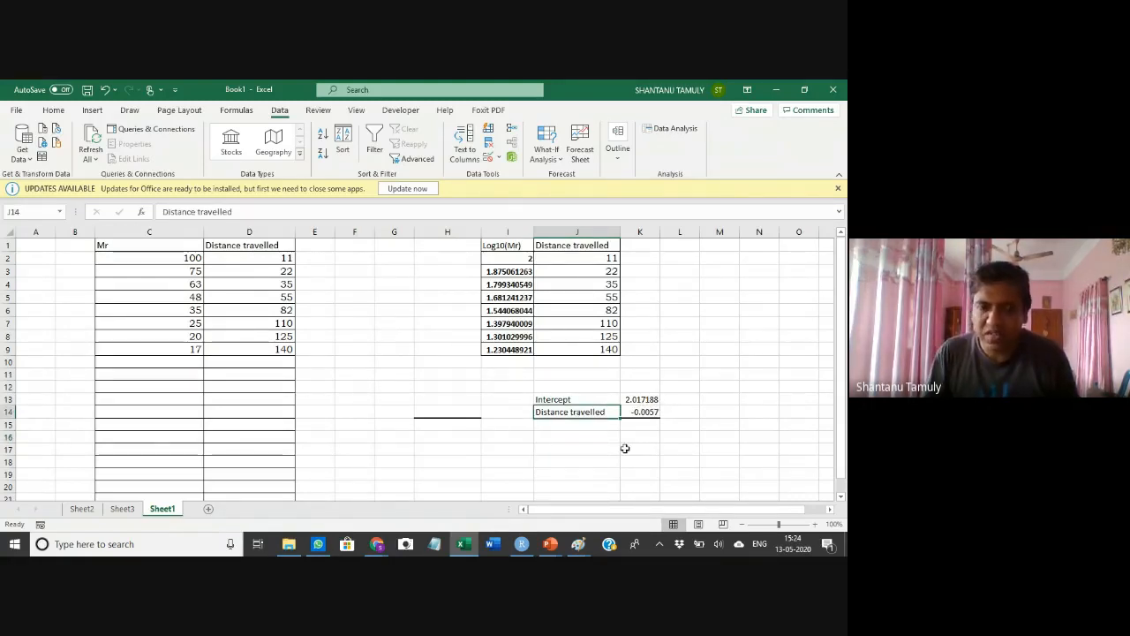
type("m")
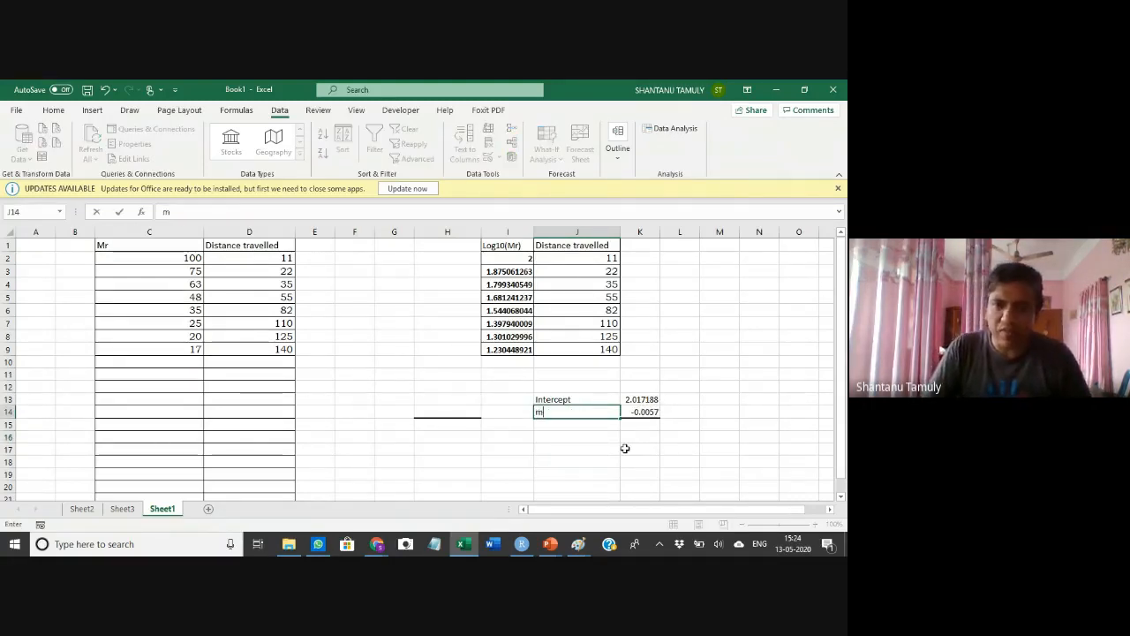
left_click(574, 397)
type("c")
left_click(609, 437)
left_click(601, 451)
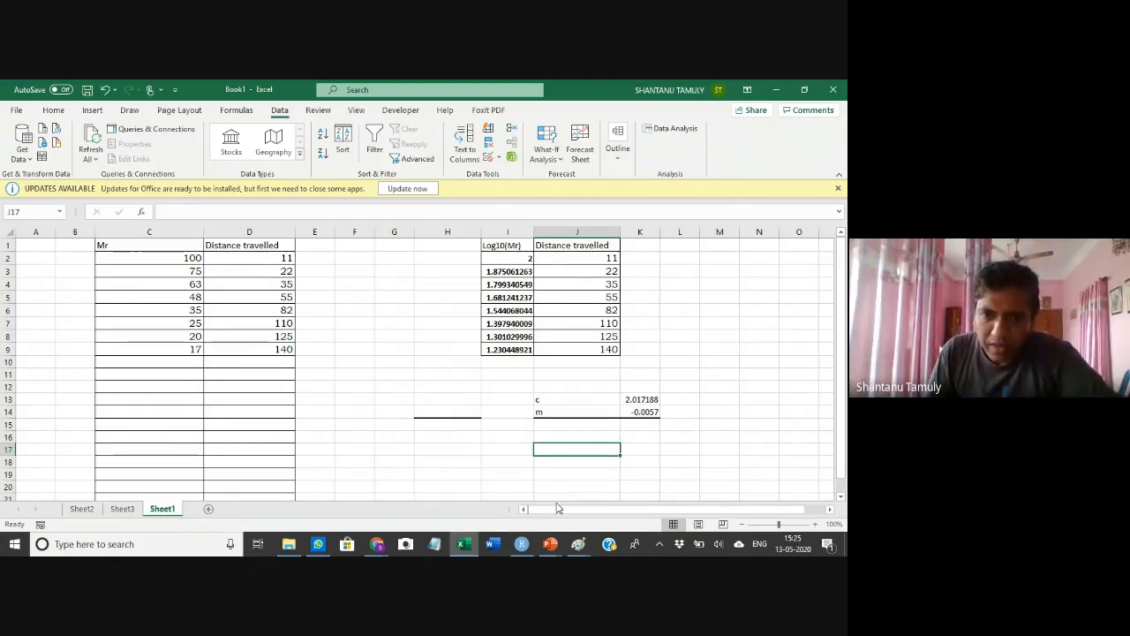
Page through the presentation slides showing the regression formula, data table and gel image
mouse_move(515, 548)
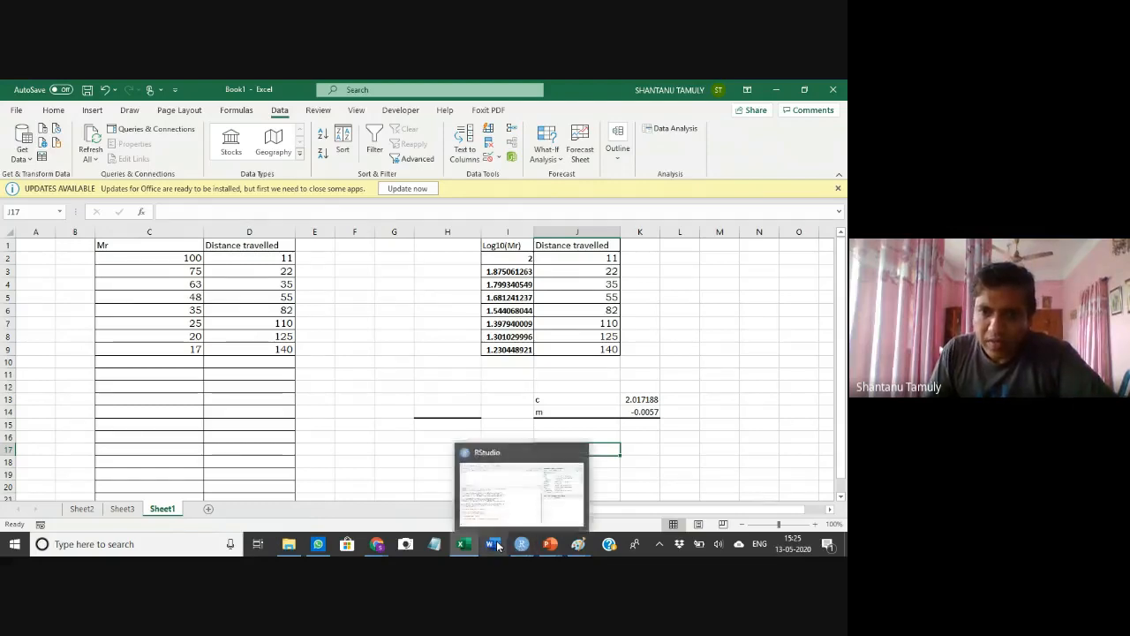
mouse_move(554, 546)
left_click(579, 508)
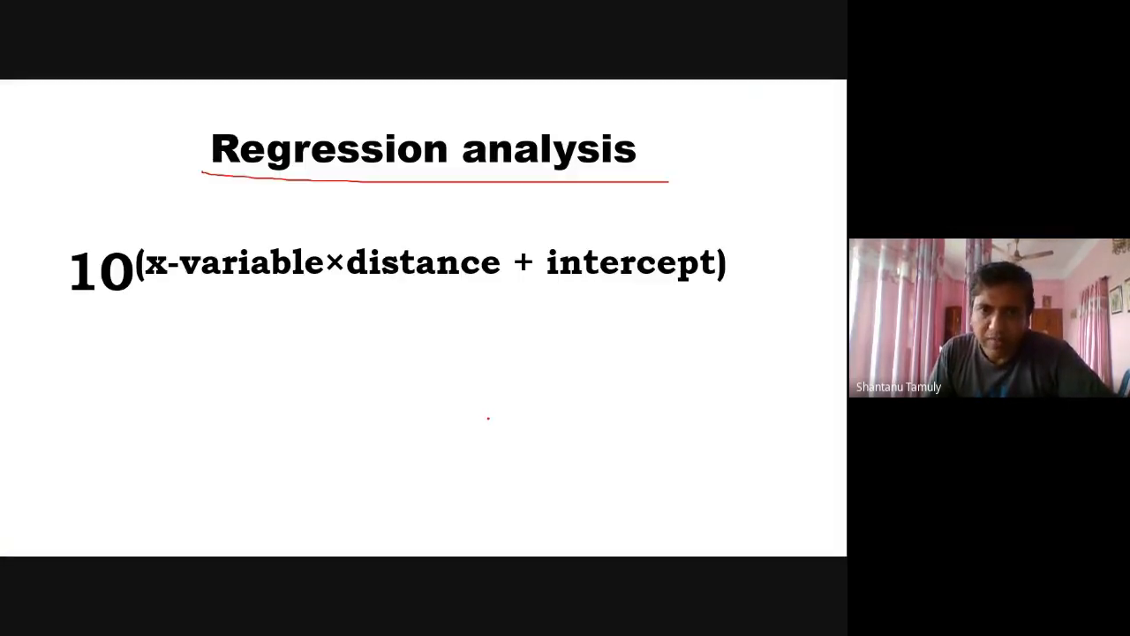
key("Left")
key("Left")
key("Right")
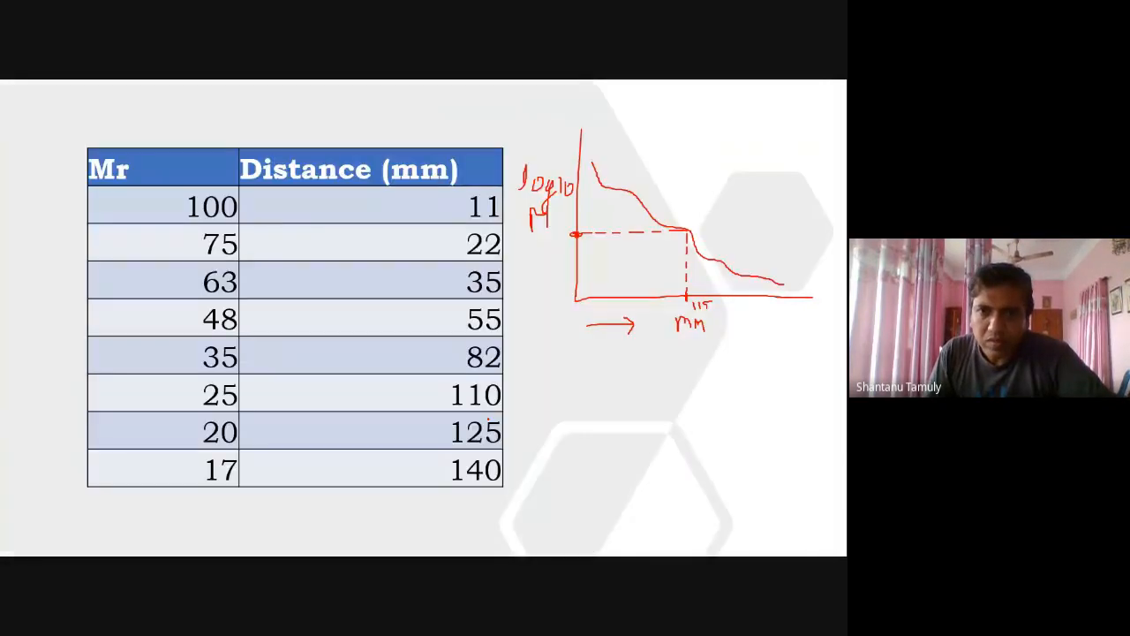
key("Left")
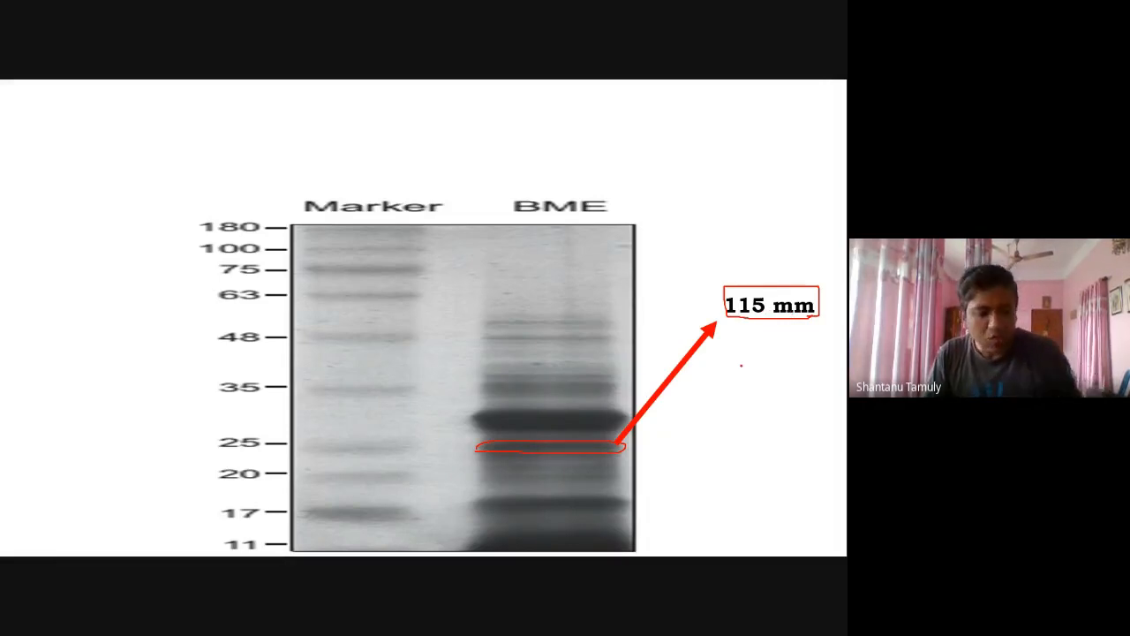
key("alt+Tab")
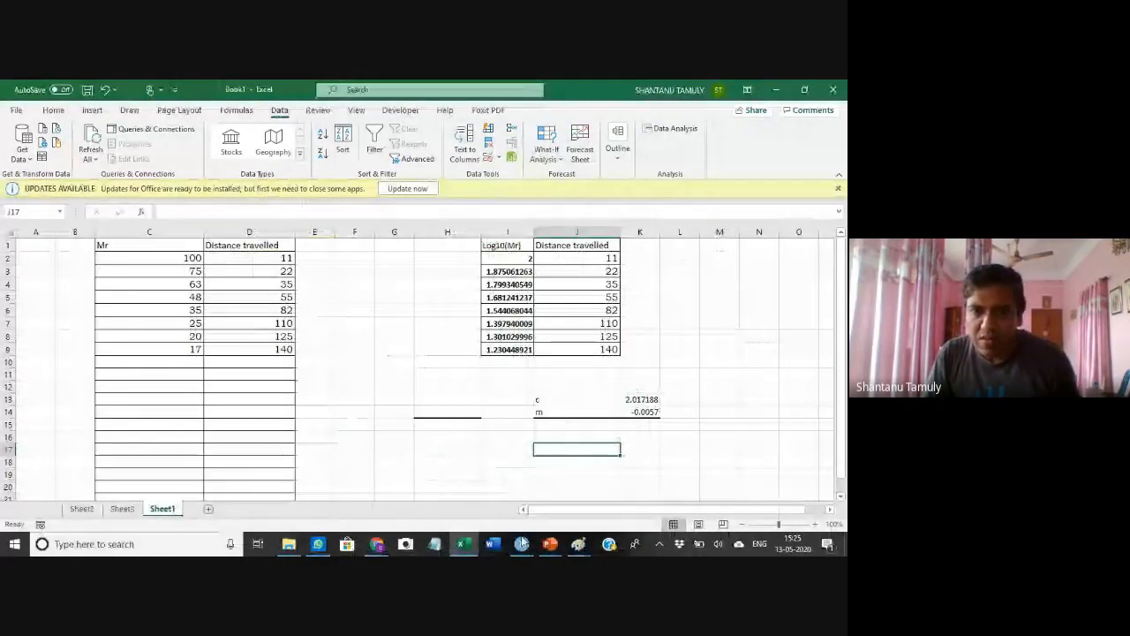
In Paint, add a text box beside y = mx + c and enter m=
mouse_move(579, 544)
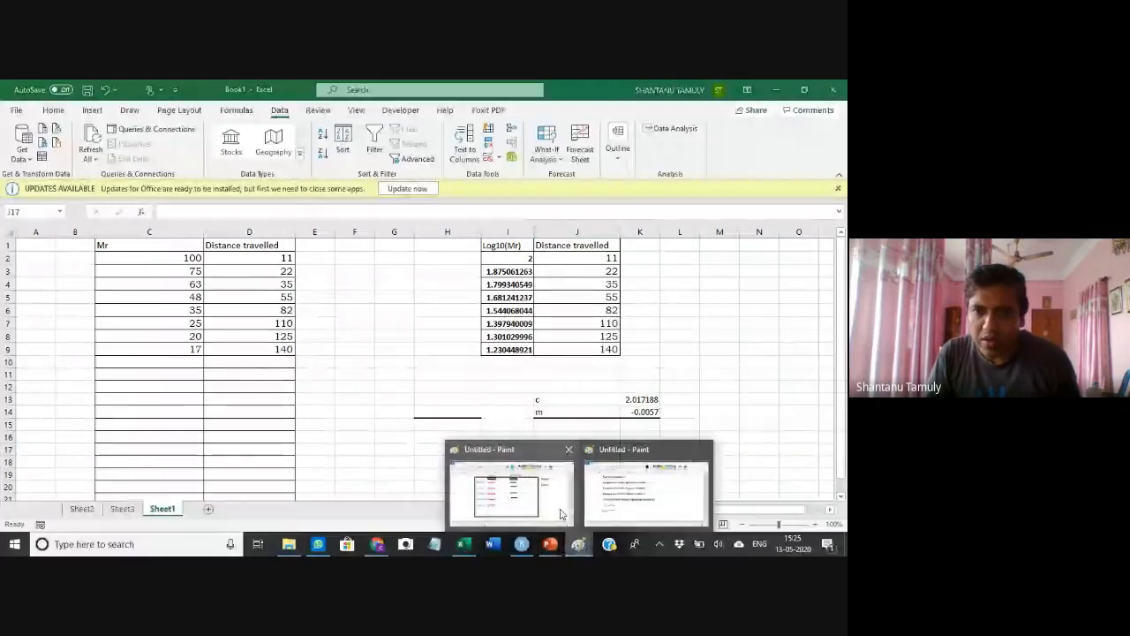
mouse_move(549, 504)
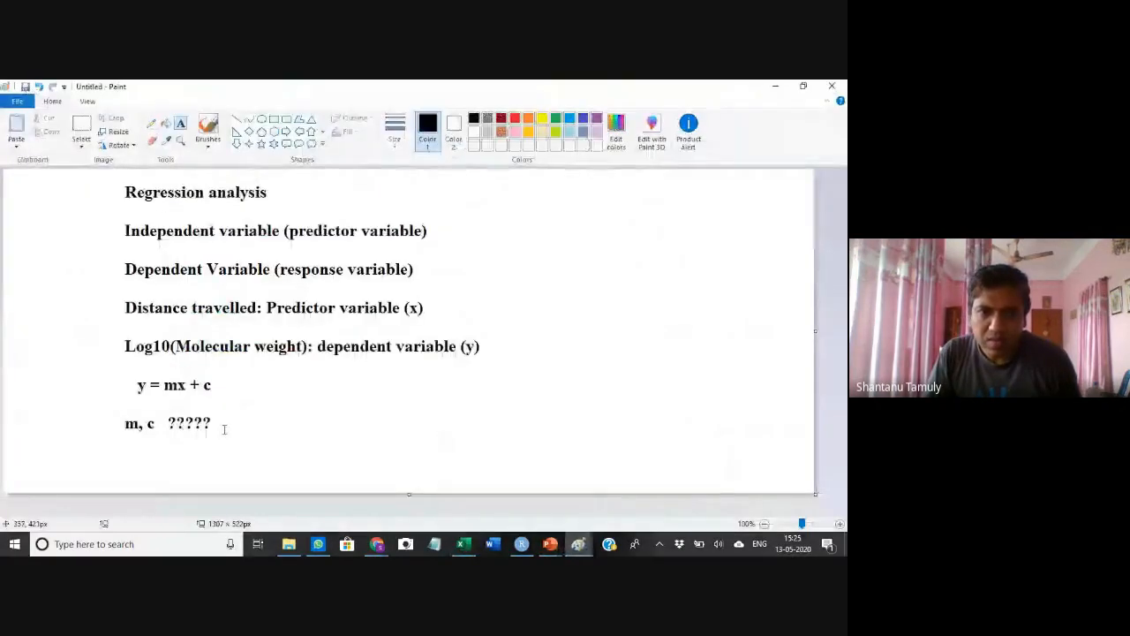
left_click(324, 385)
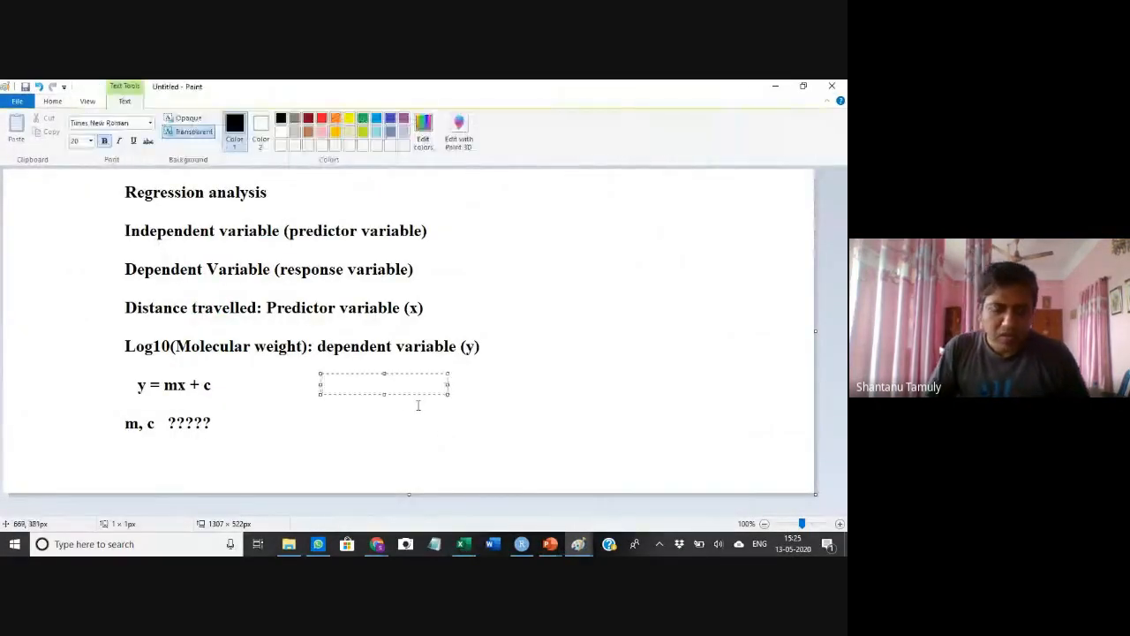
type("m=")
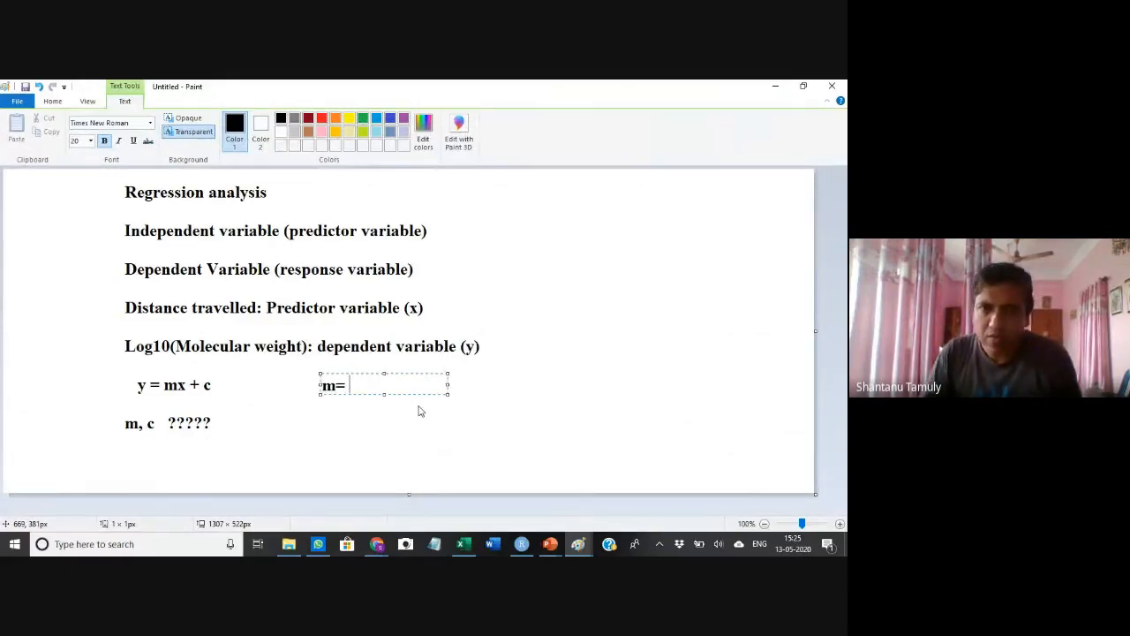
Copy the slope -0.0057 from K14, paste it after m= in the Paint text box, and widen the box
key("alt+Tab")
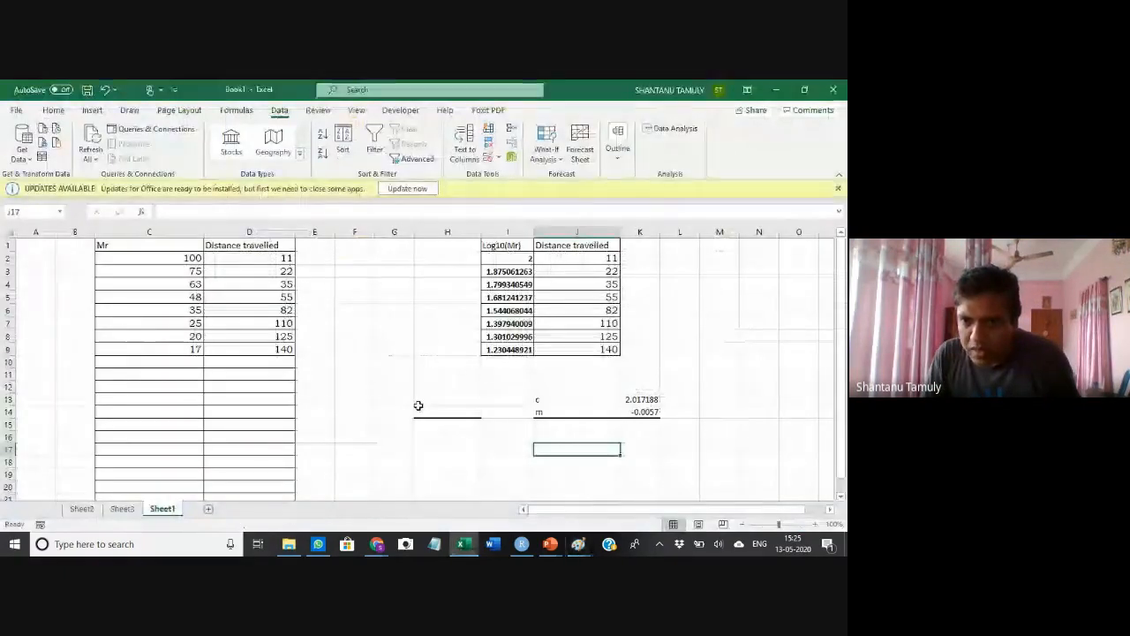
left_click(642, 412)
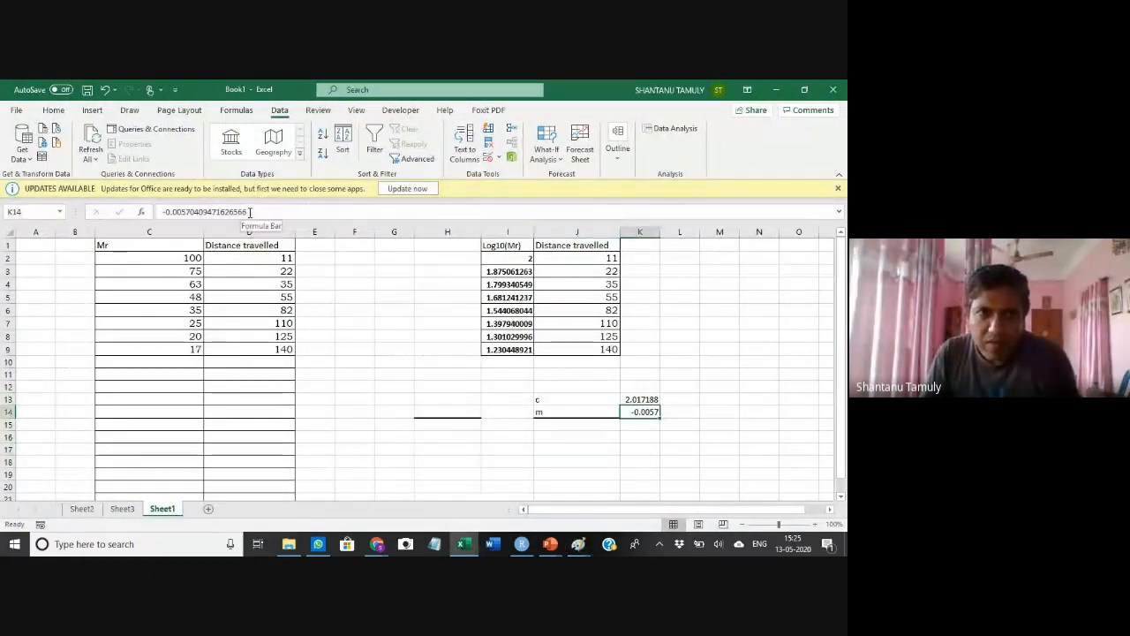
left_click_drag(249, 212, 191, 211)
key("ctrl+c")
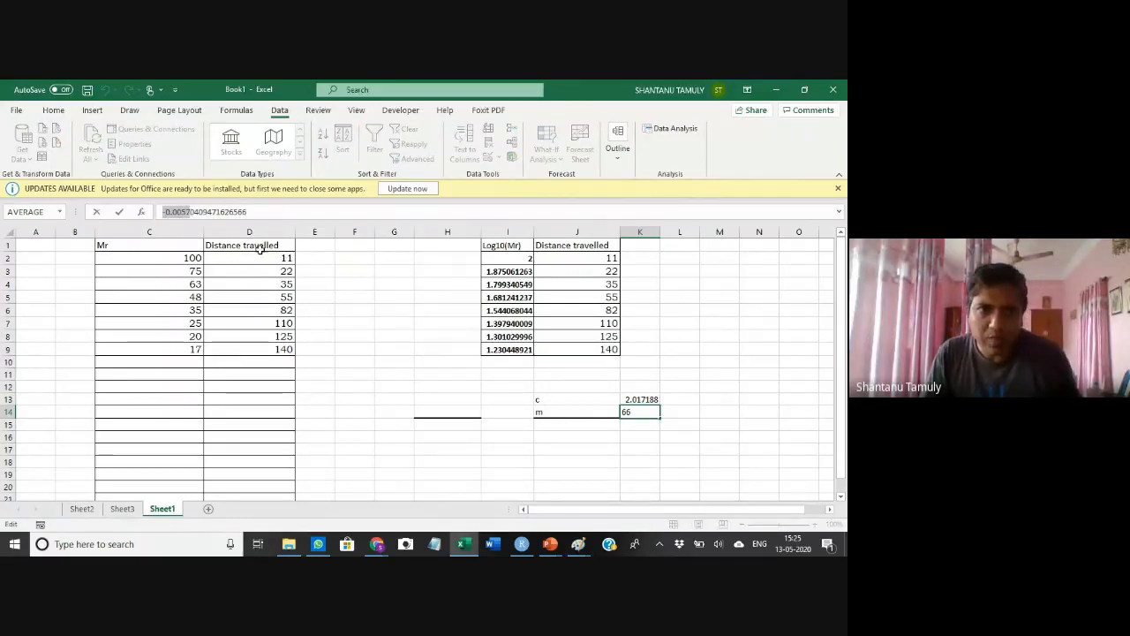
key("Escape")
key("alt+Tab")
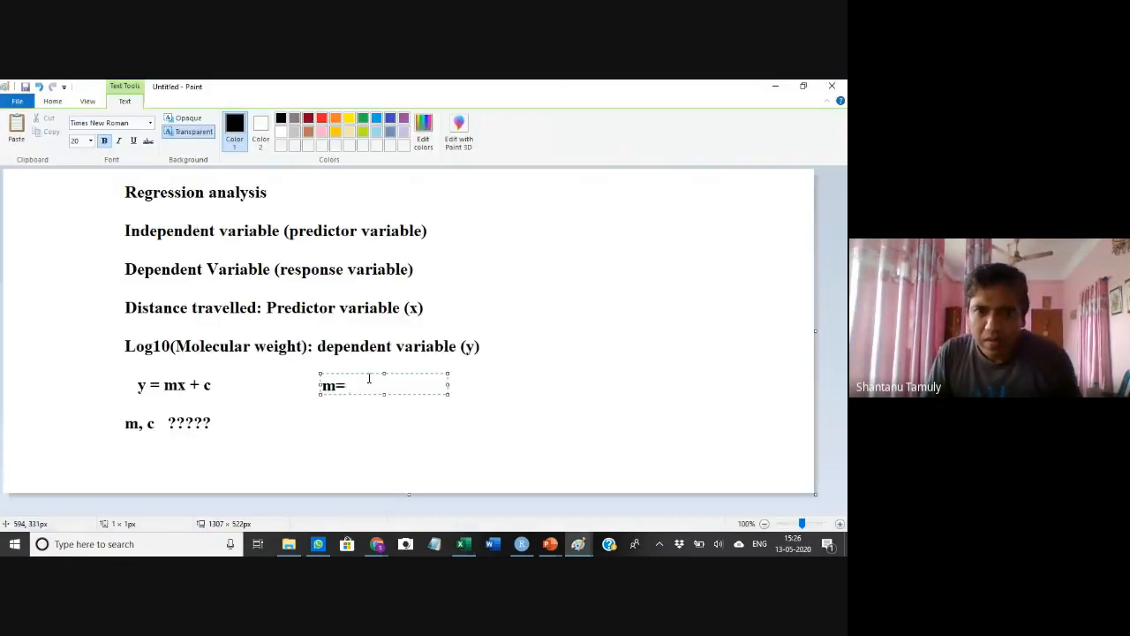
key("ctrl+v")
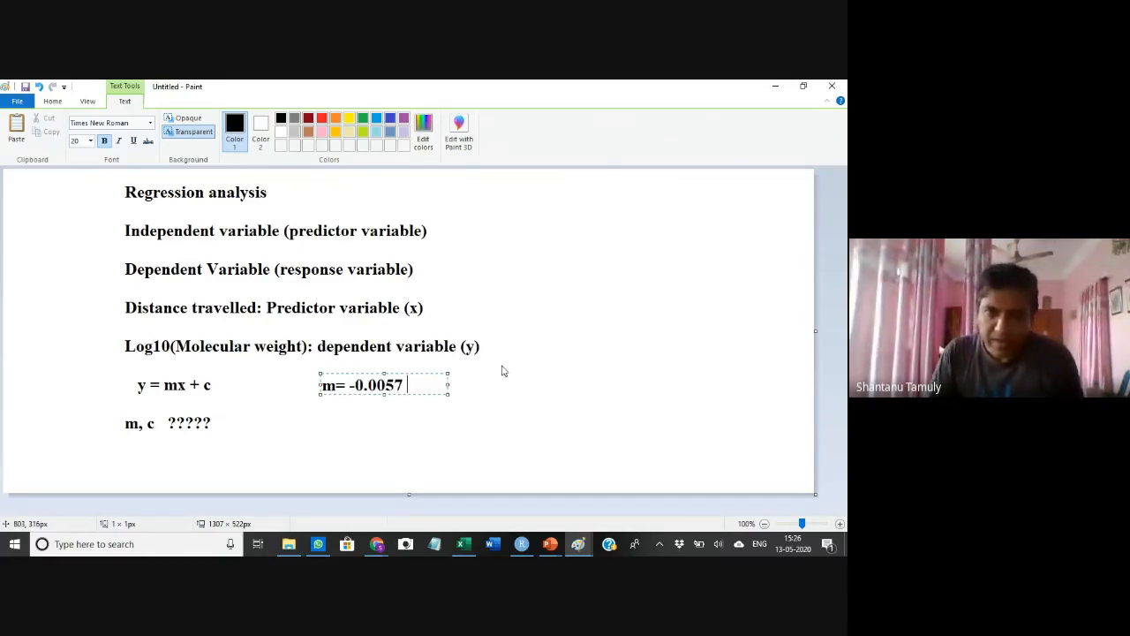
left_click_drag(449, 395, 699, 396)
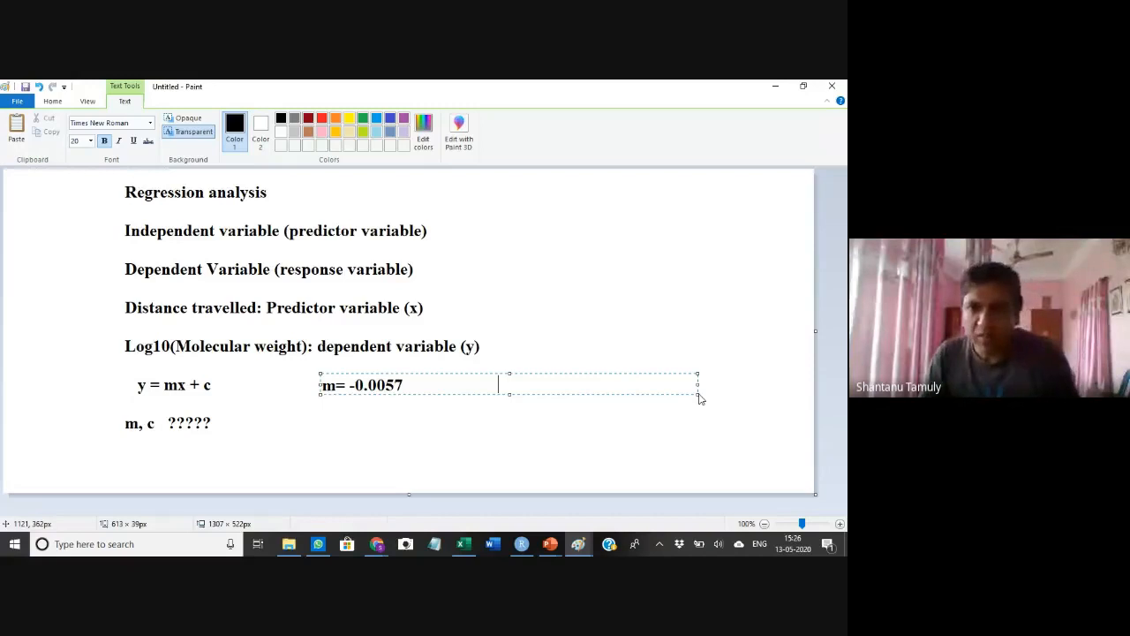
key("alt+Tab")
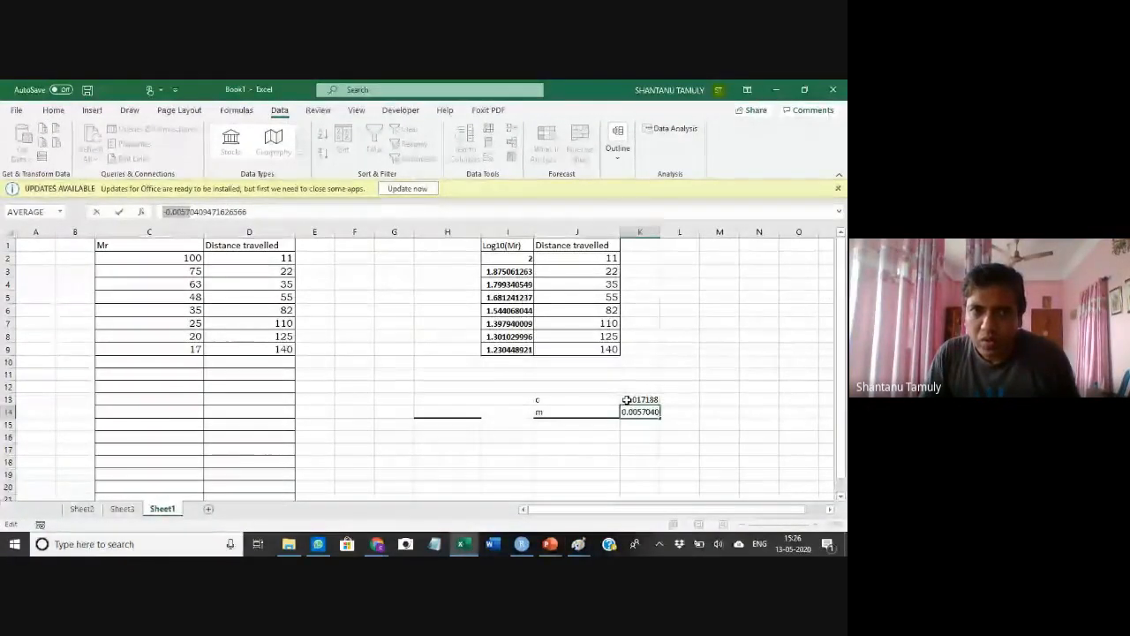
type("=")
left_click(627, 400)
left_click(687, 426)
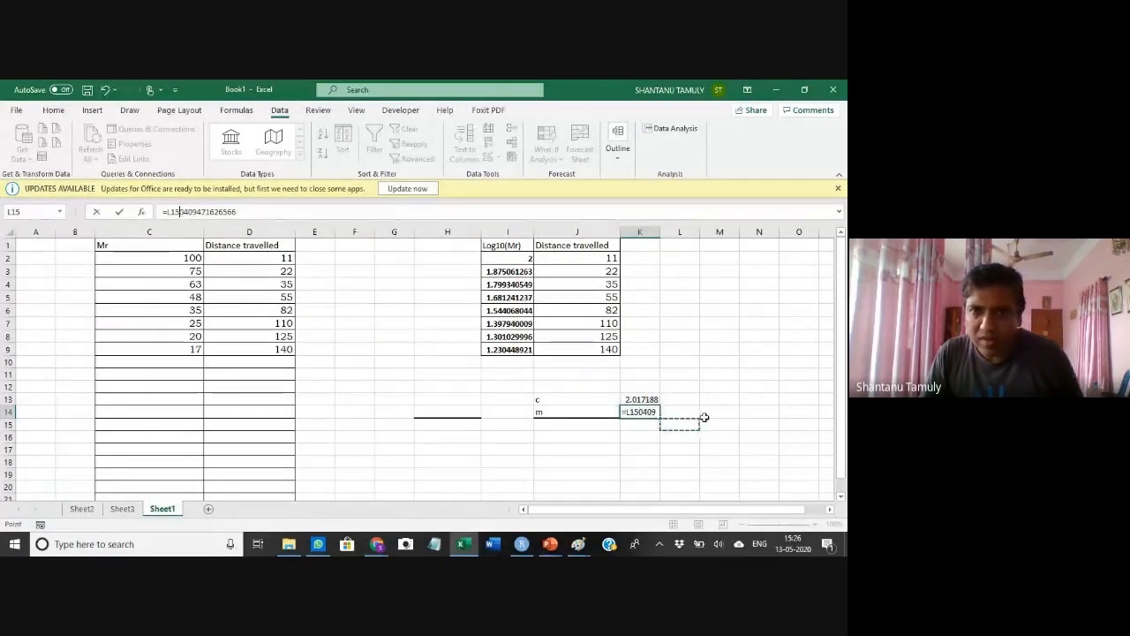
key("Escape")
Return to the Paint notes and complete the c= entry with the intercept 2.017
left_click(643, 400)
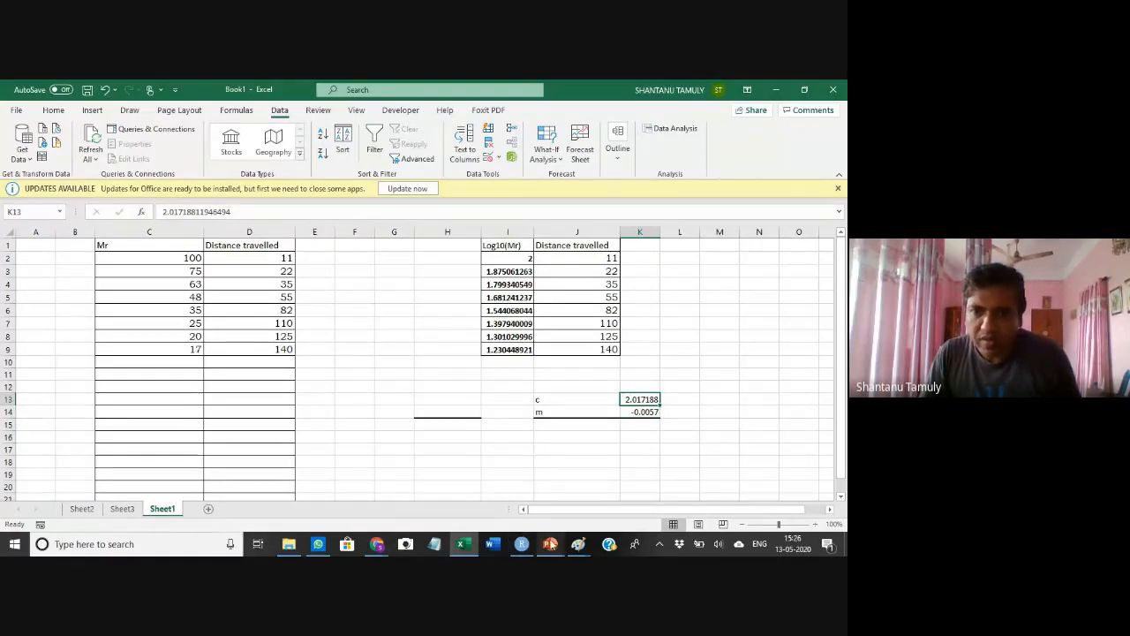
mouse_move(577, 543)
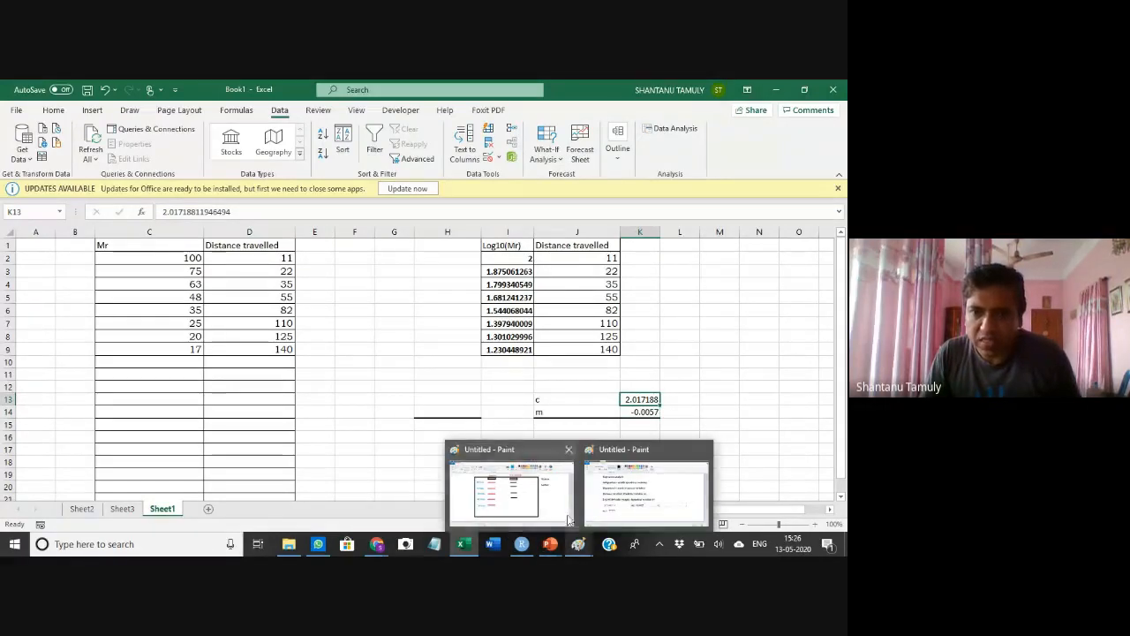
left_click(610, 504)
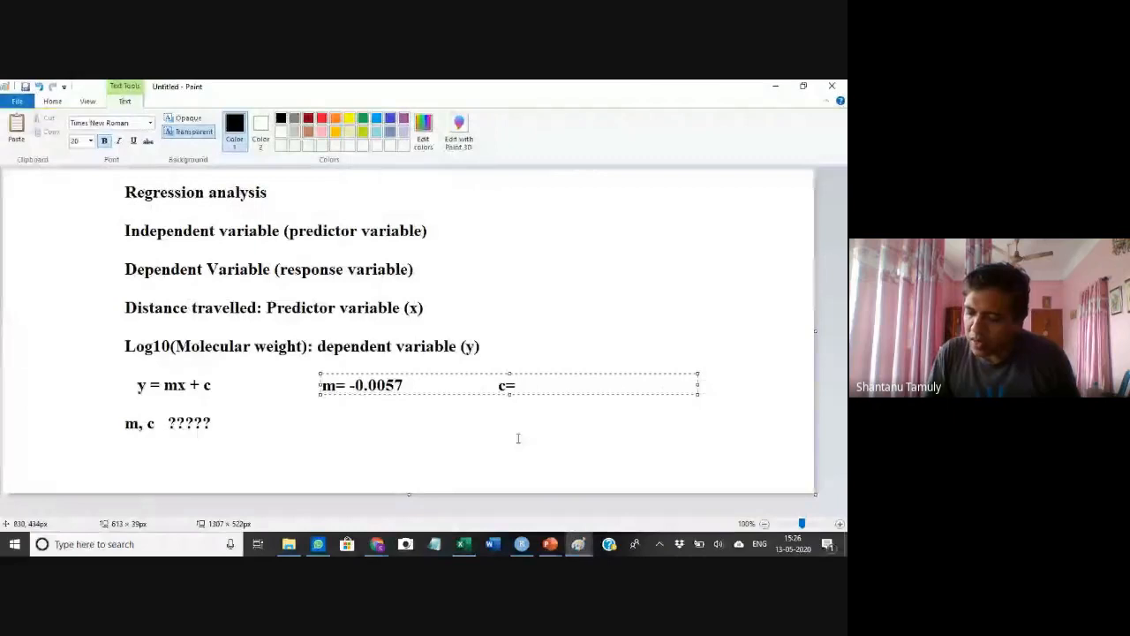
type("2.017")
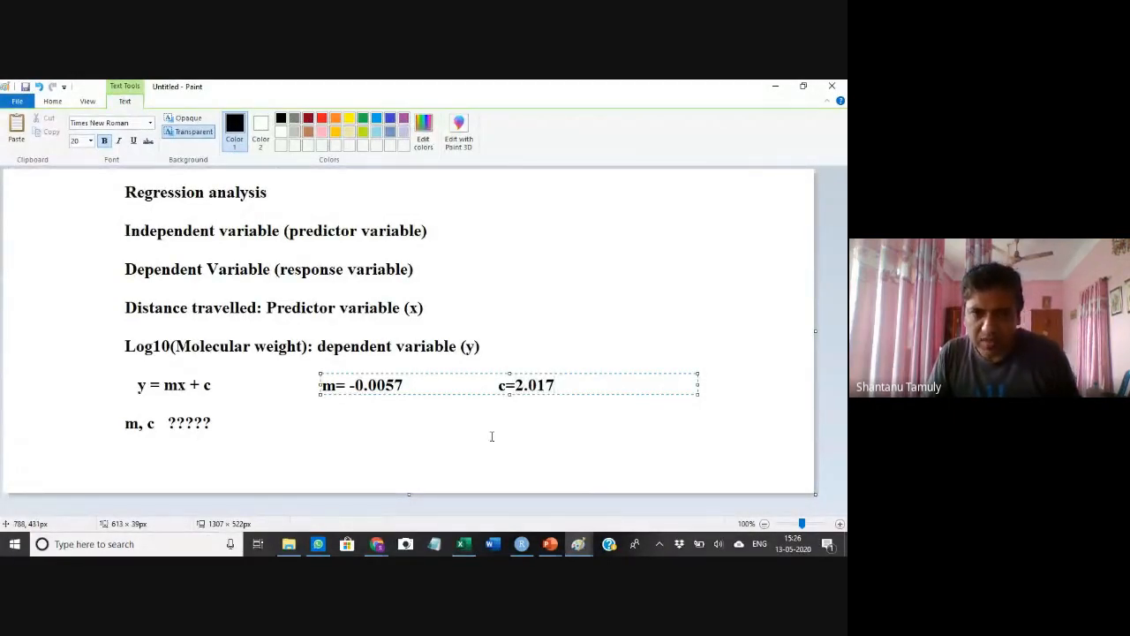
left_click(398, 421)
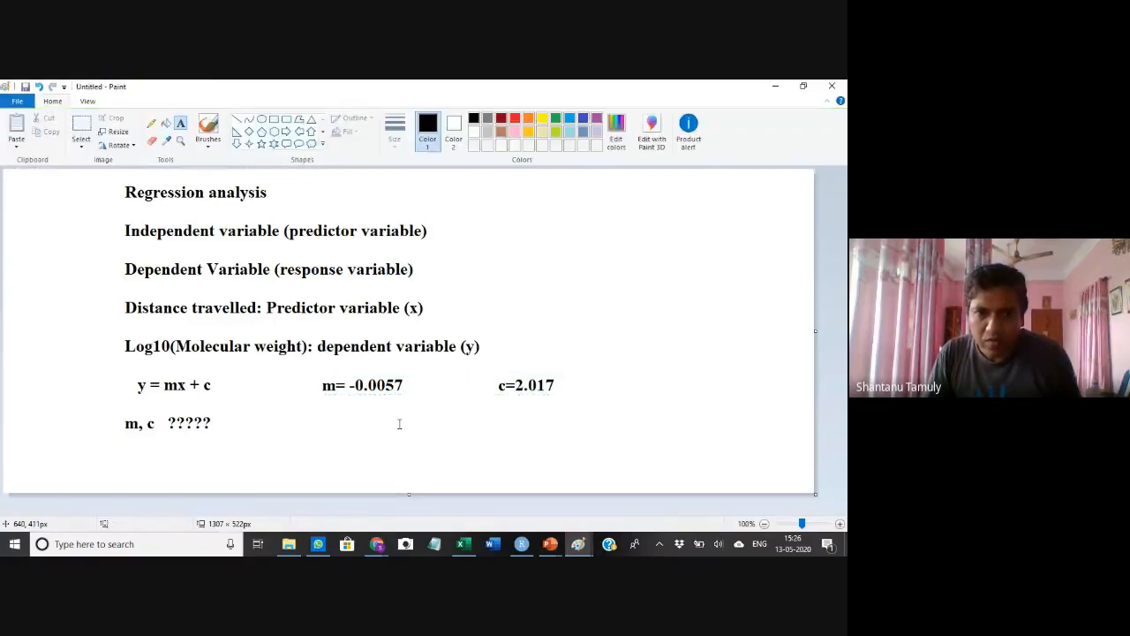
Add a wide text box beside m, c ????? and start the equation y= log10(Mr)= (-0.0057)X(
left_click(276, 423)
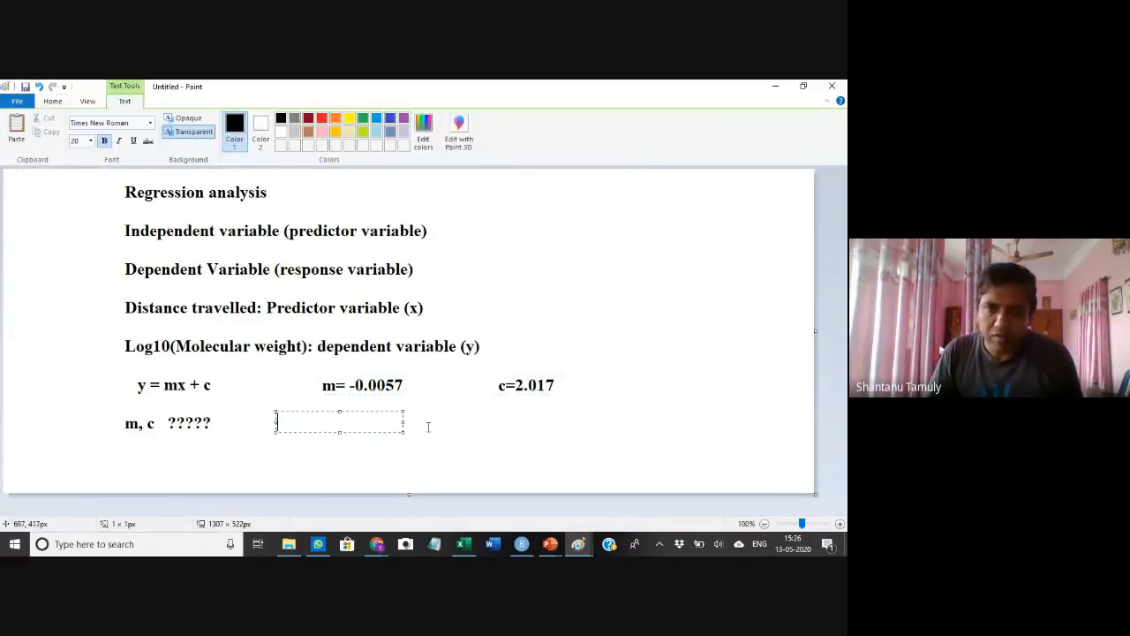
left_click_drag(402, 429, 696, 455)
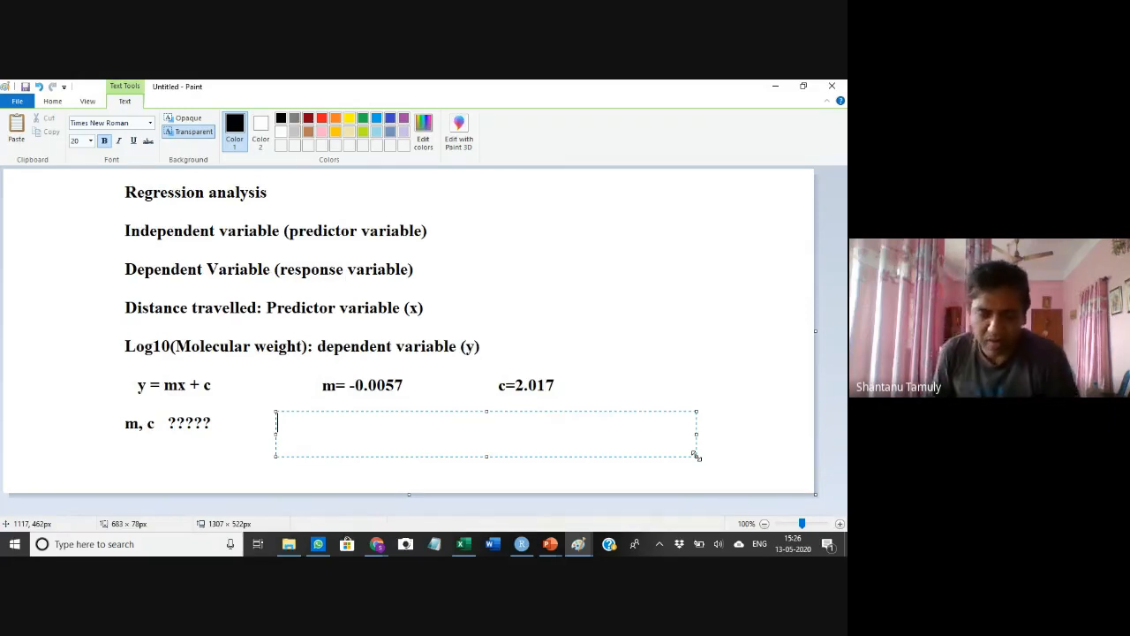
type("y")
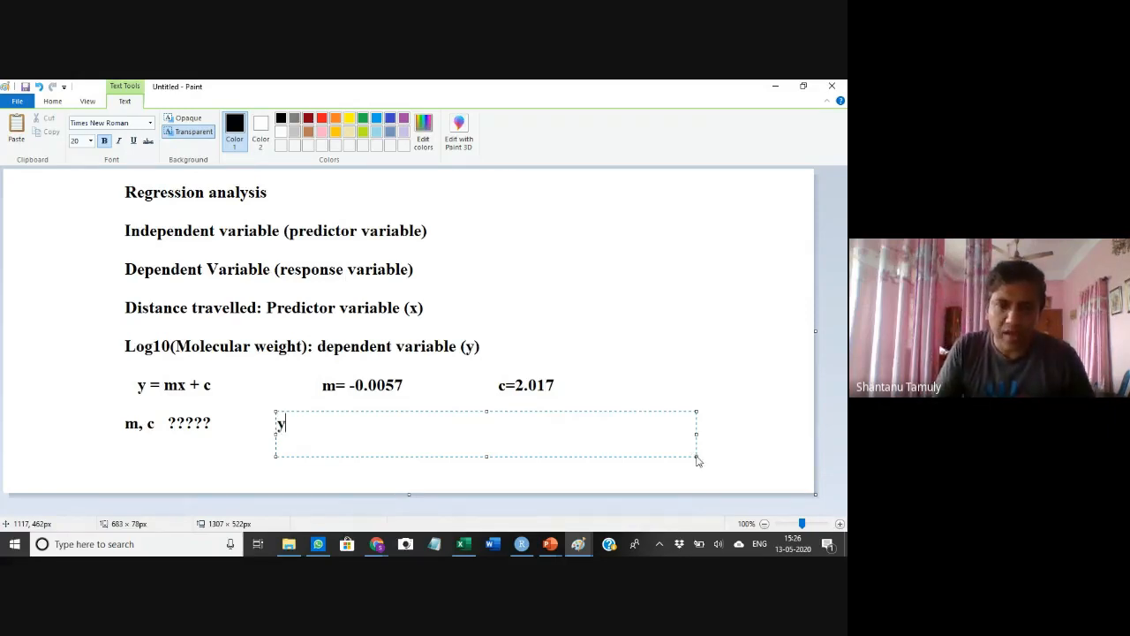
type("= lo")
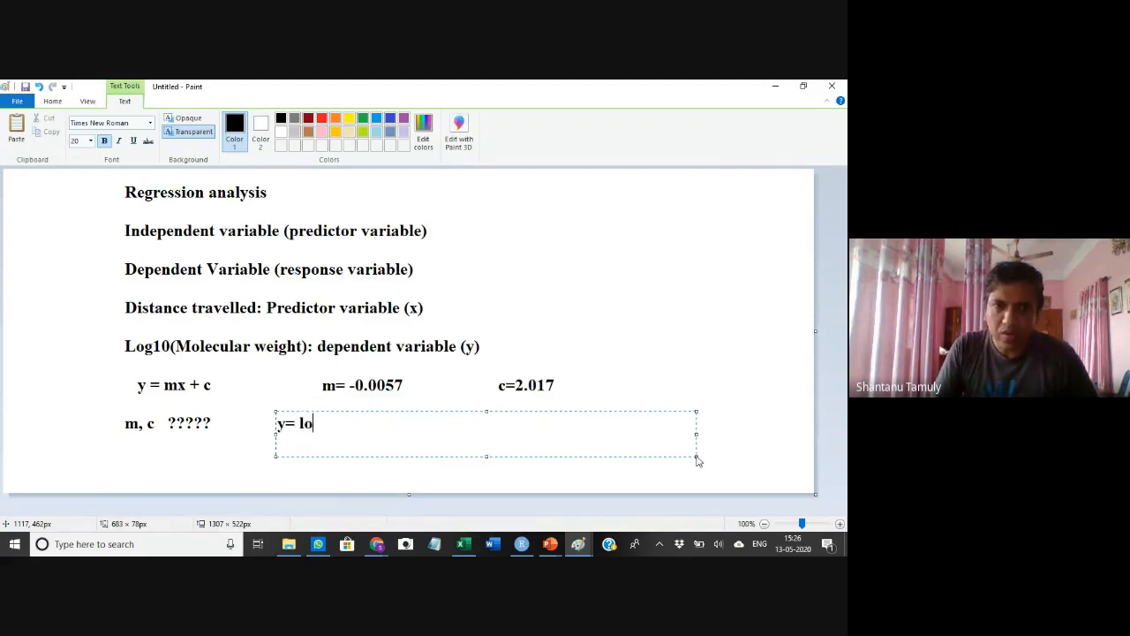
type("g10(Mr)")
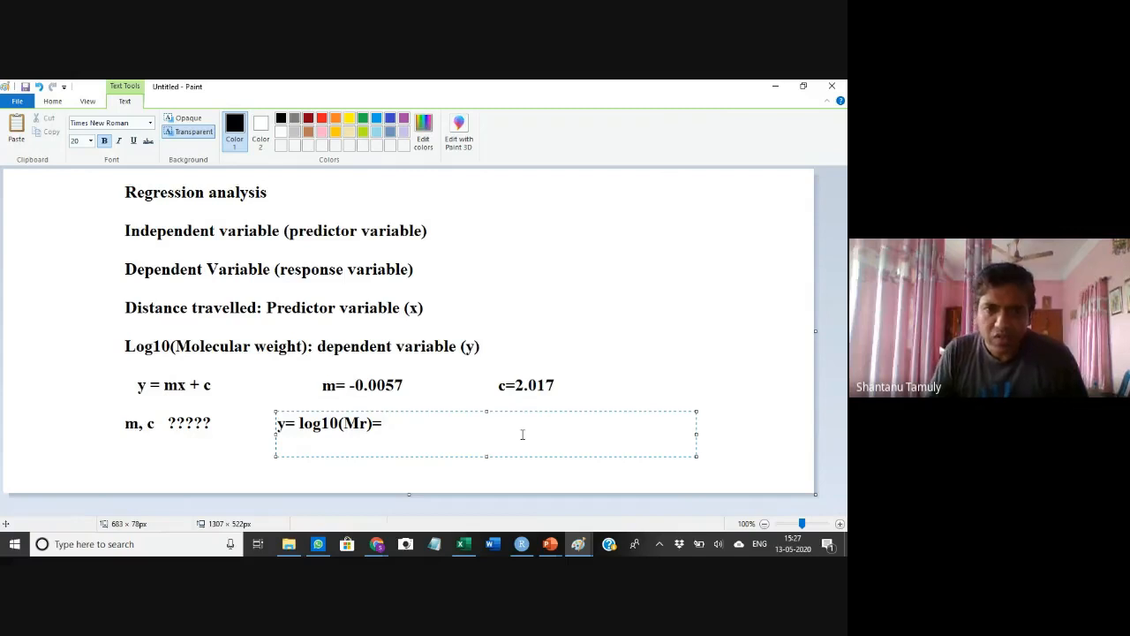
type("= (")
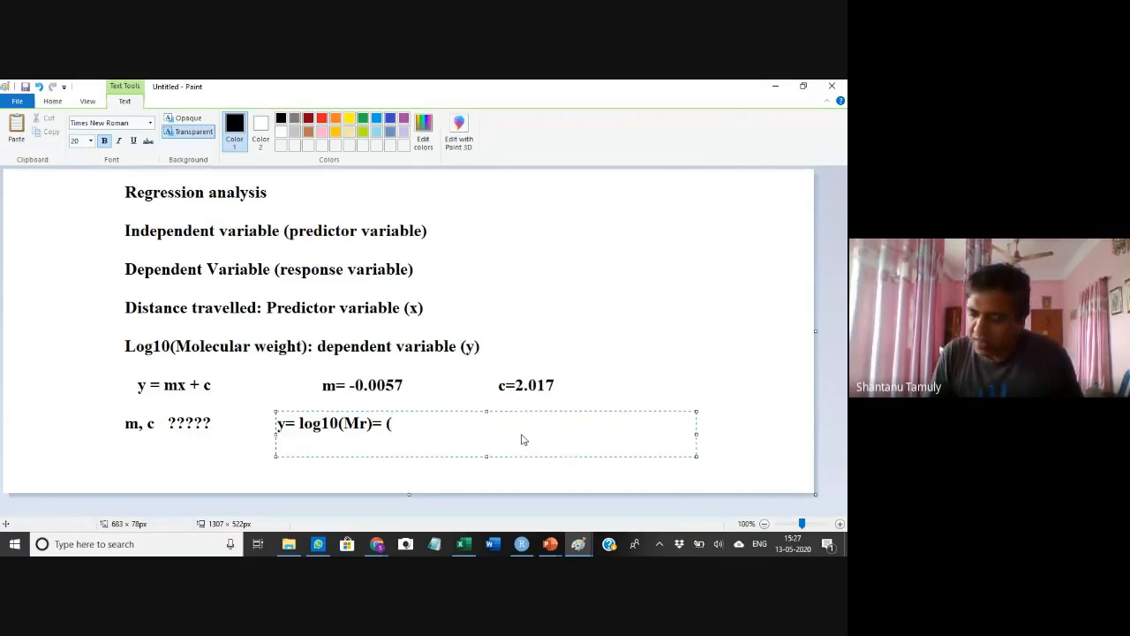
type("-0.0057")
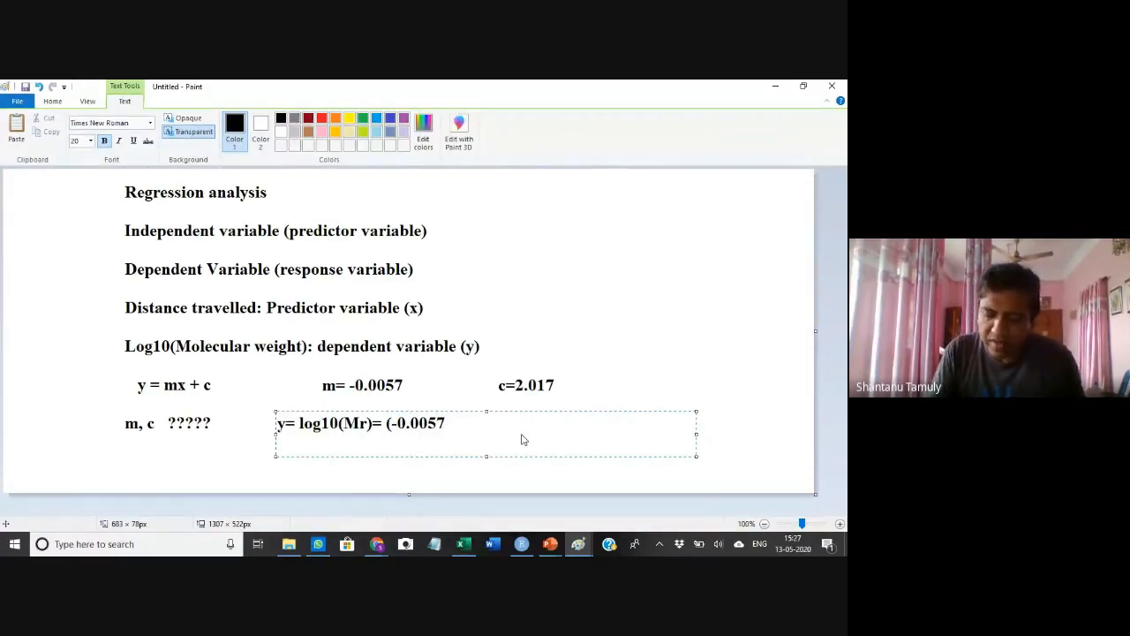
type(")")
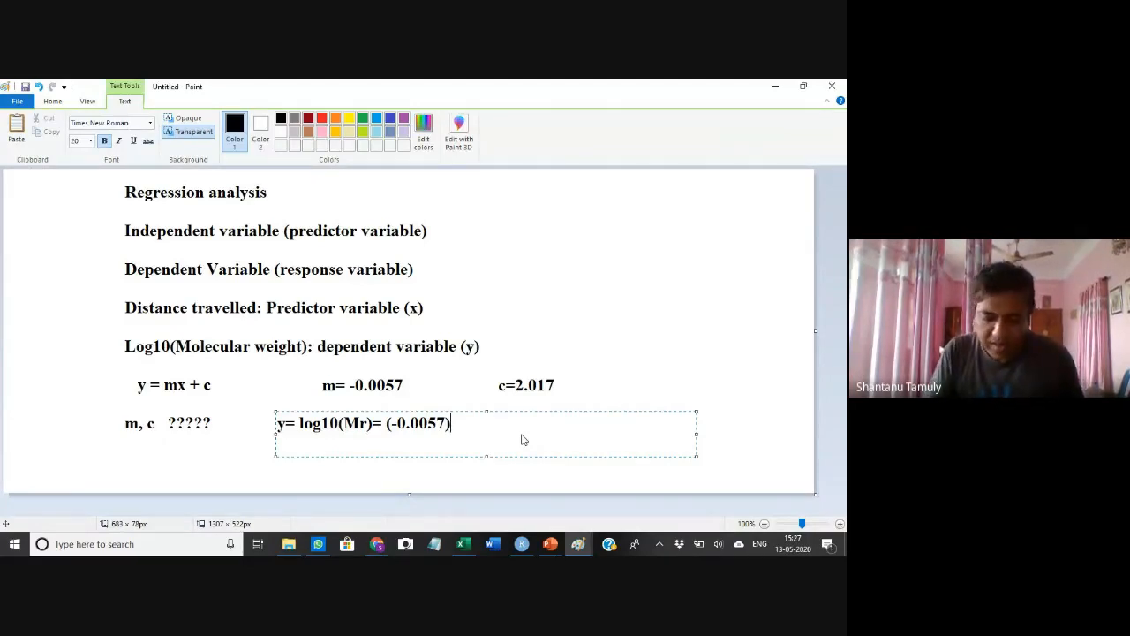
type("X(")
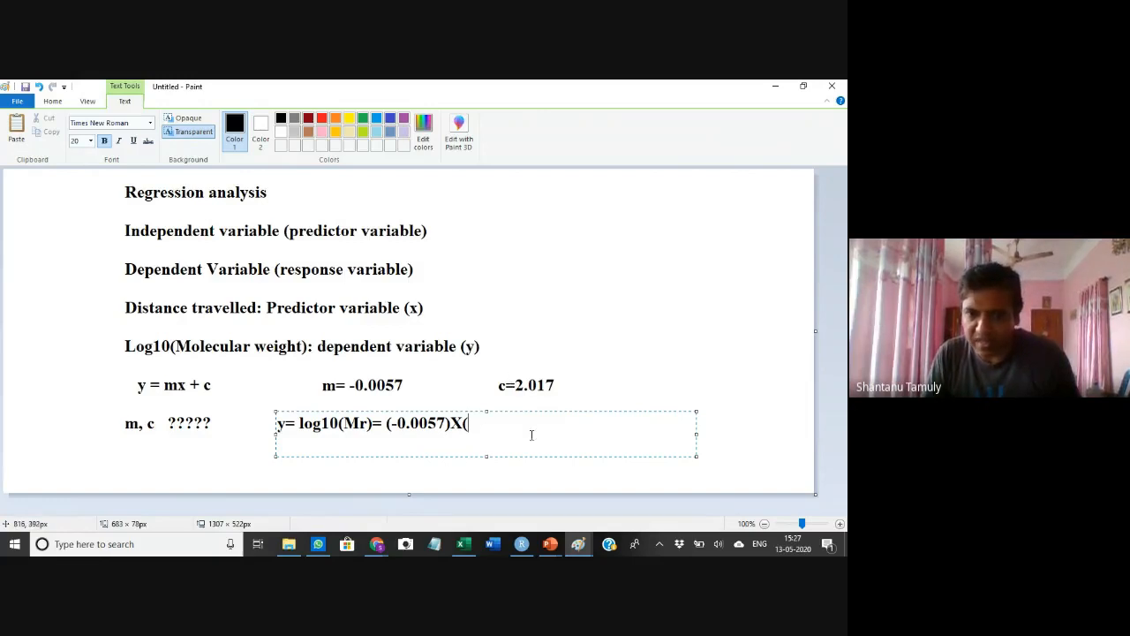
Check the gel slide's band distance, then finish the equation with 115)+(2.017) and close the text box
key("alt+Tab")
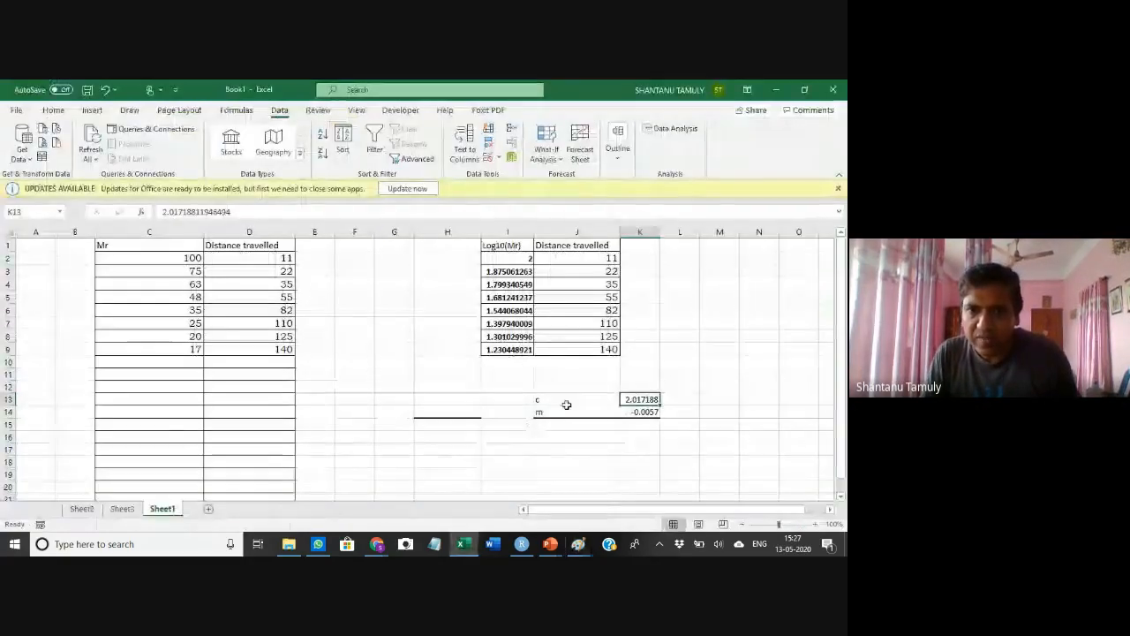
key("alt+Tab")
key("alt+Tab")
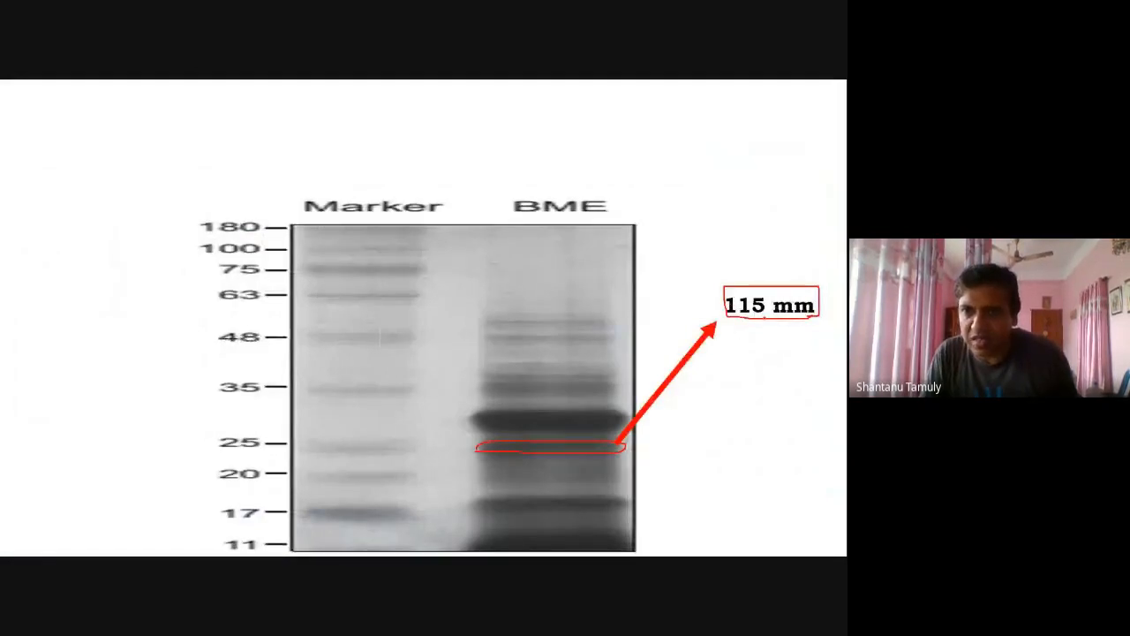
key("alt+Tab")
type("115)")
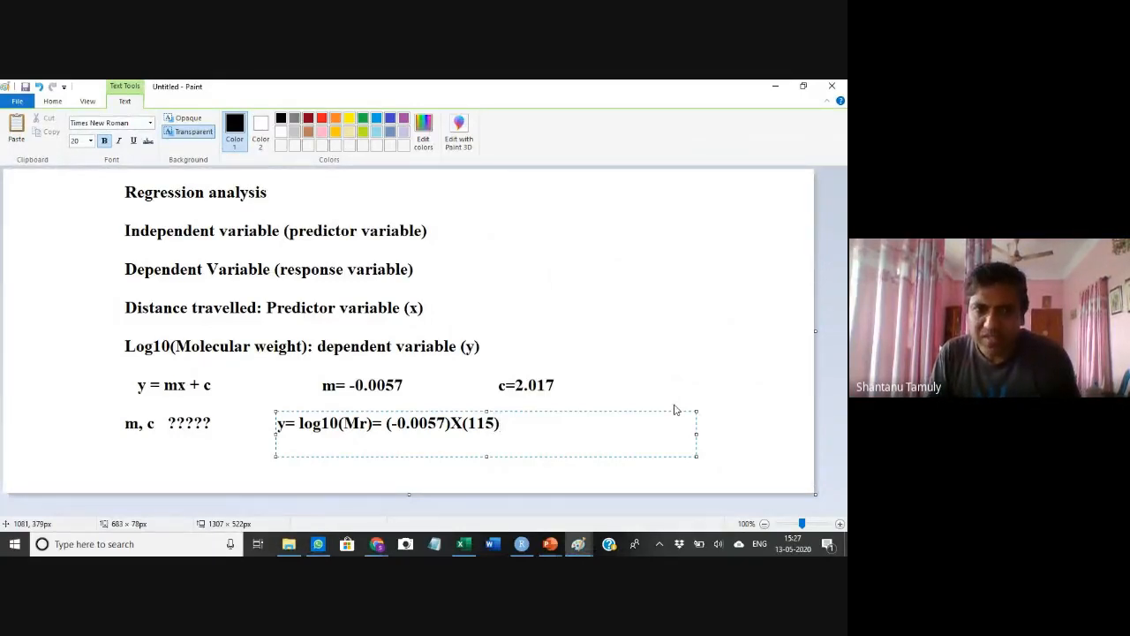
type("+(")
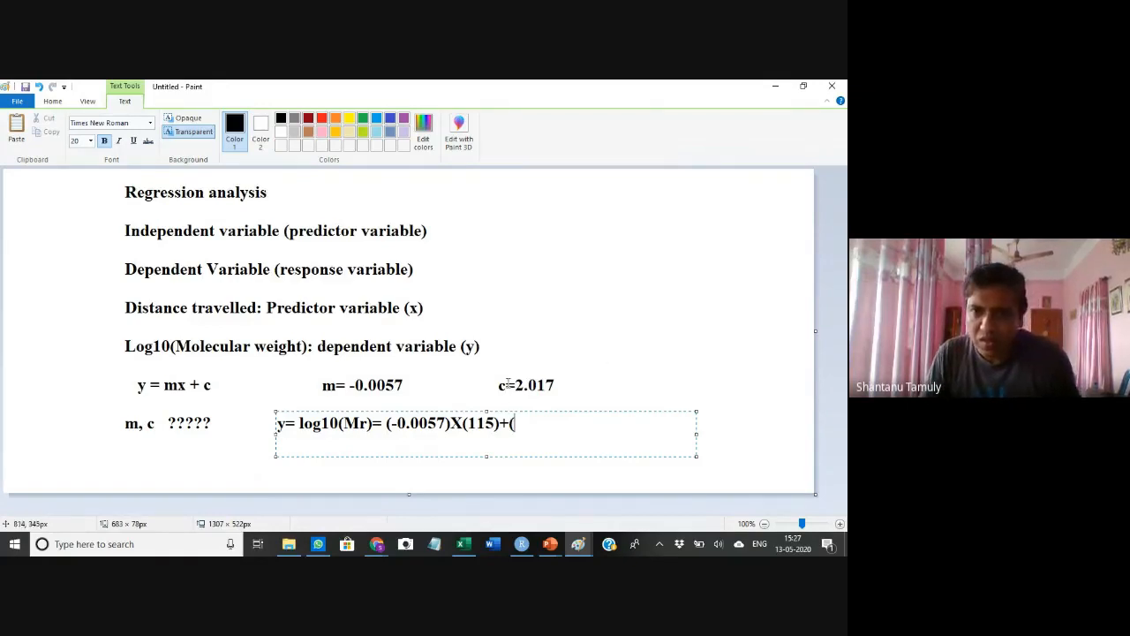
type("2.017")
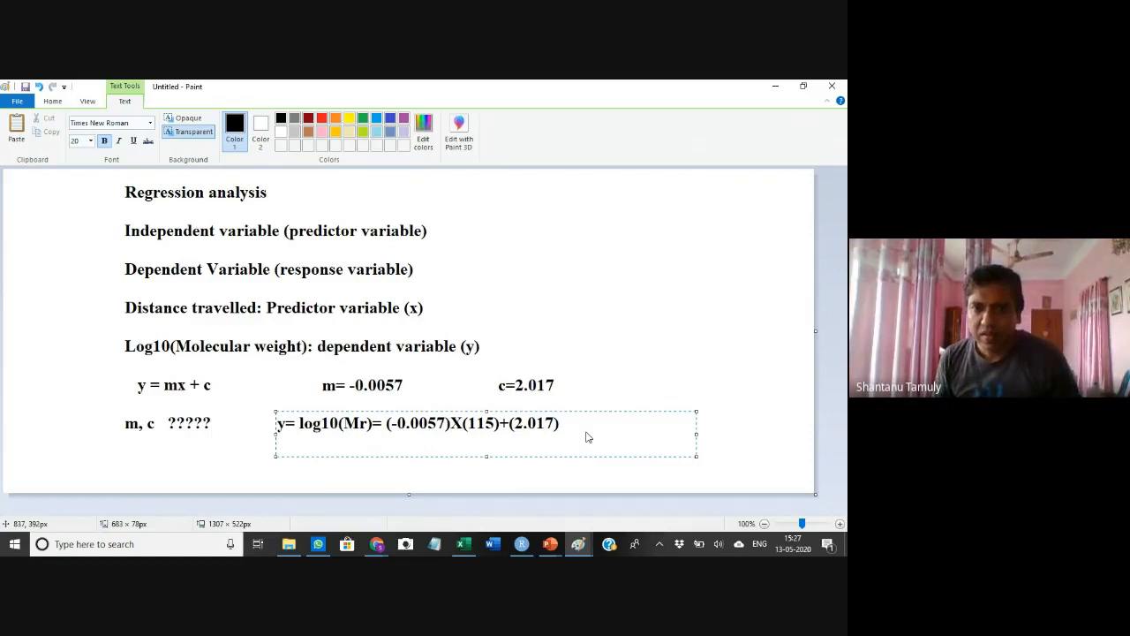
left_click(601, 383)
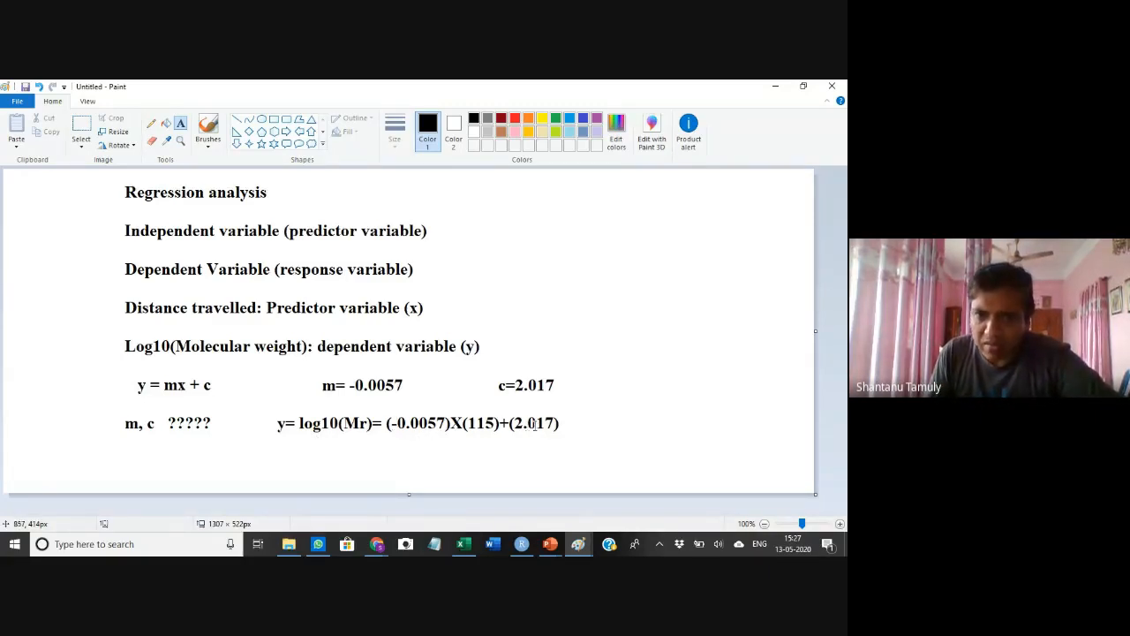
In Excel, start a formula in H17 multiplying (-0.0057) by 115
left_click(466, 545)
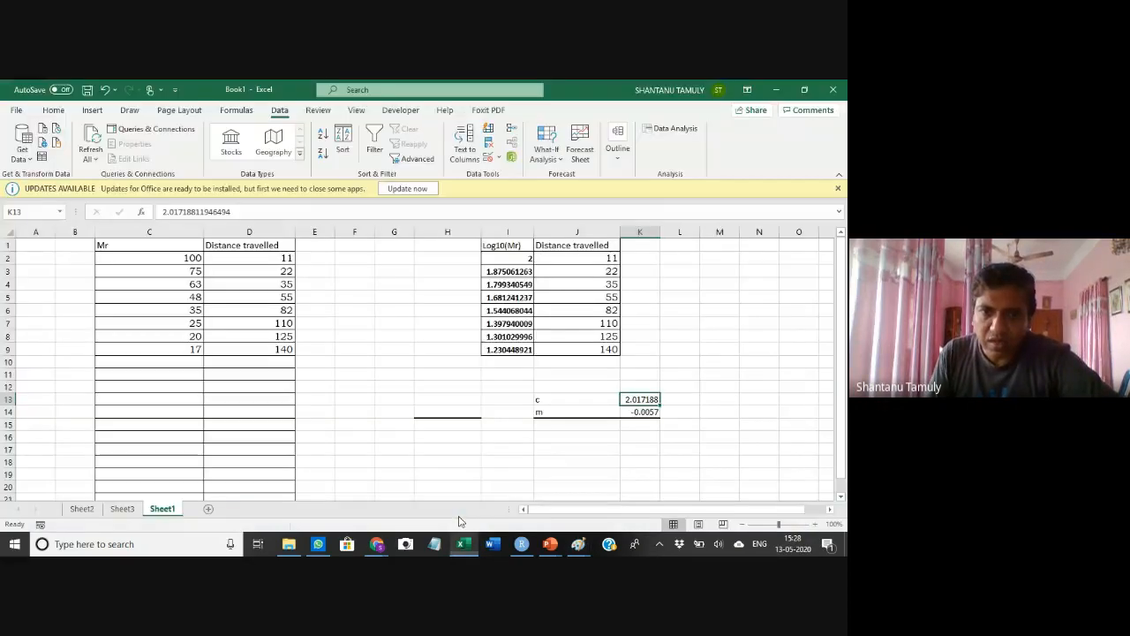
left_click(442, 450)
type("=")
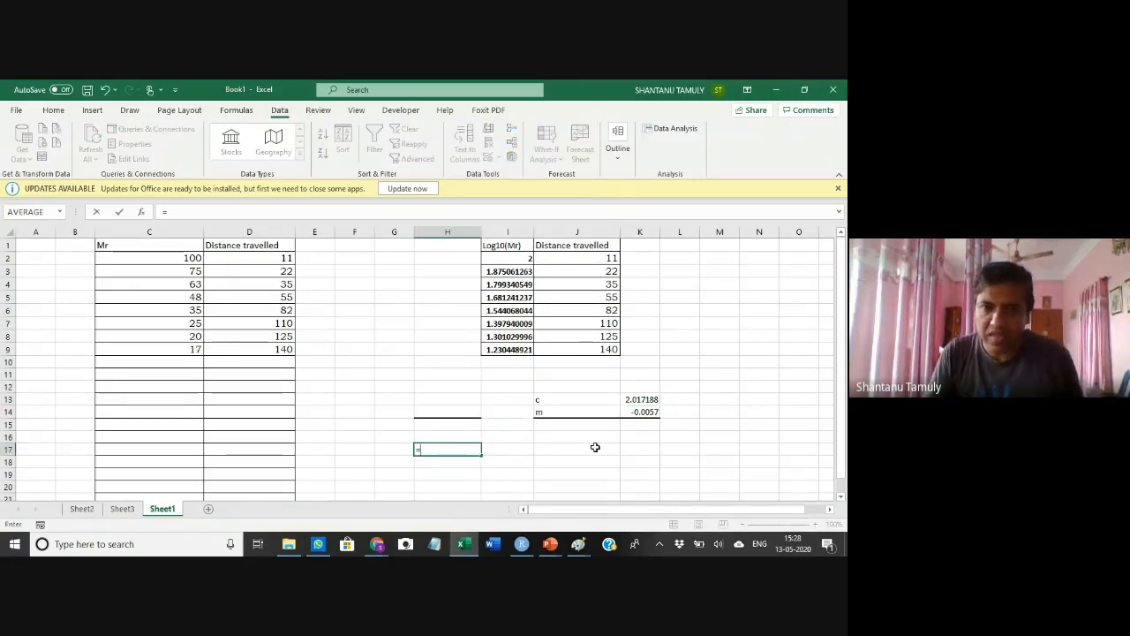
key("alt+Tab")
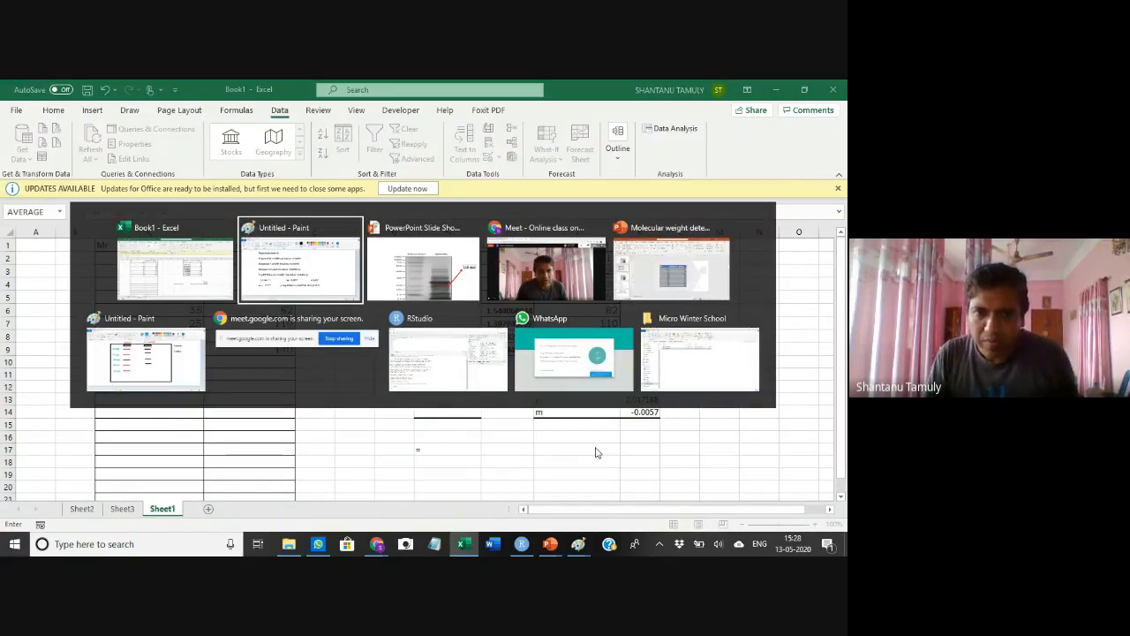
key("Escape")
type("(")
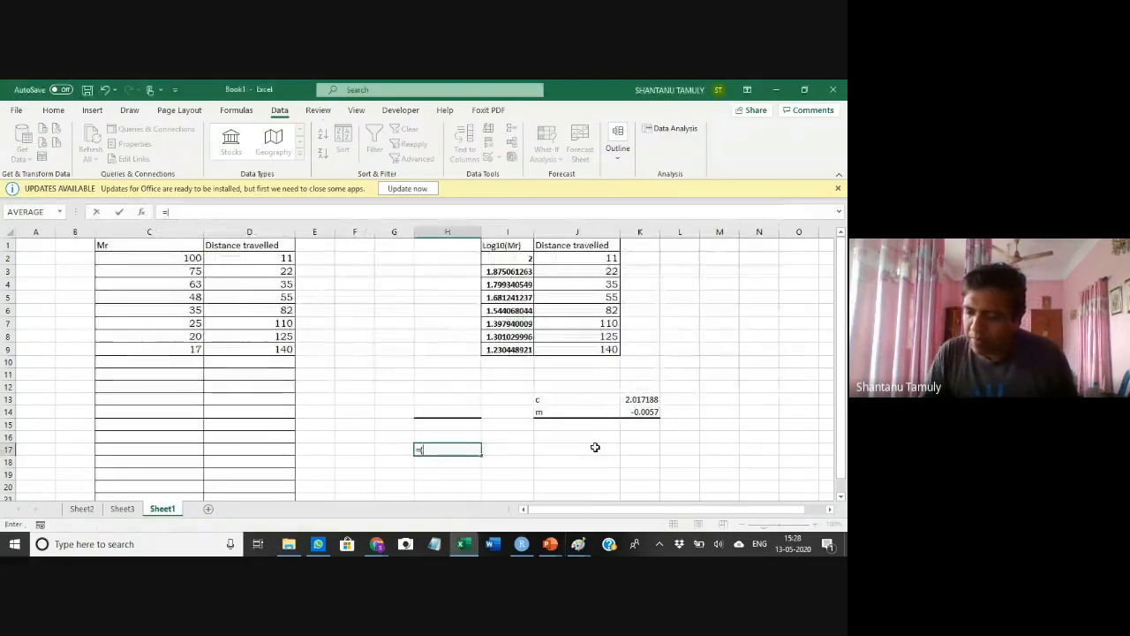
type("-0.")
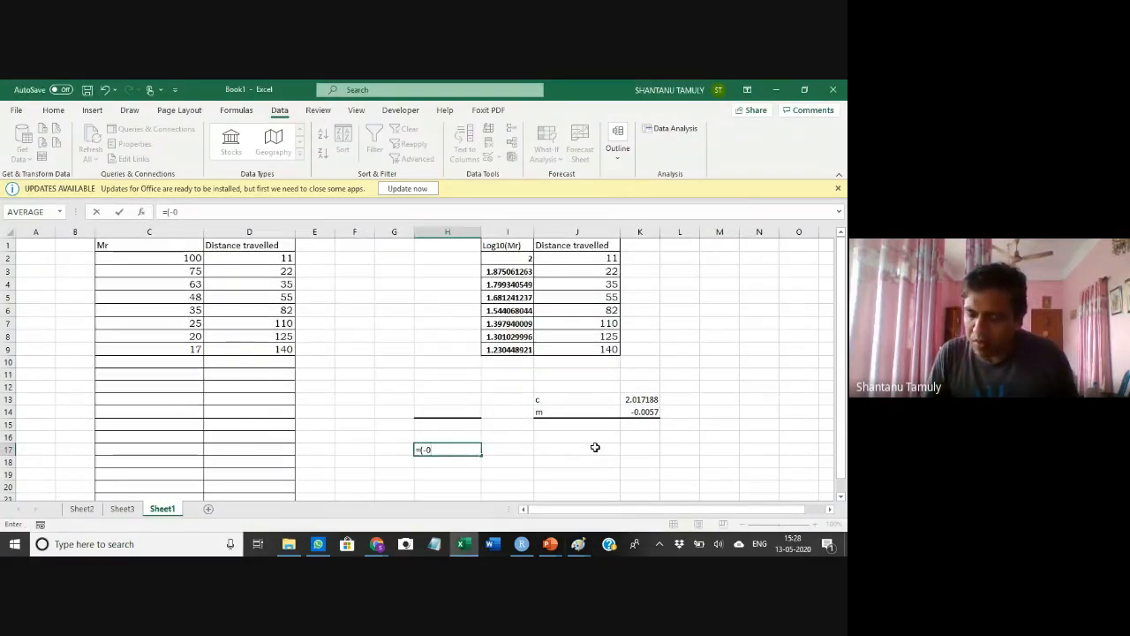
key("alt+Tab")
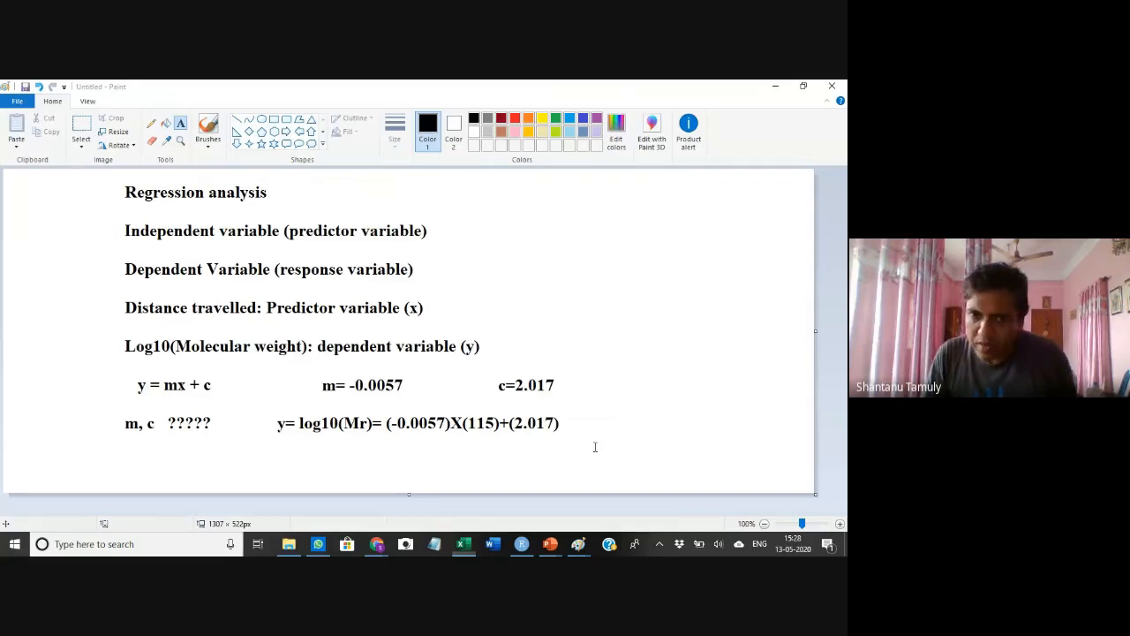
key("alt+Tab")
type("0057")
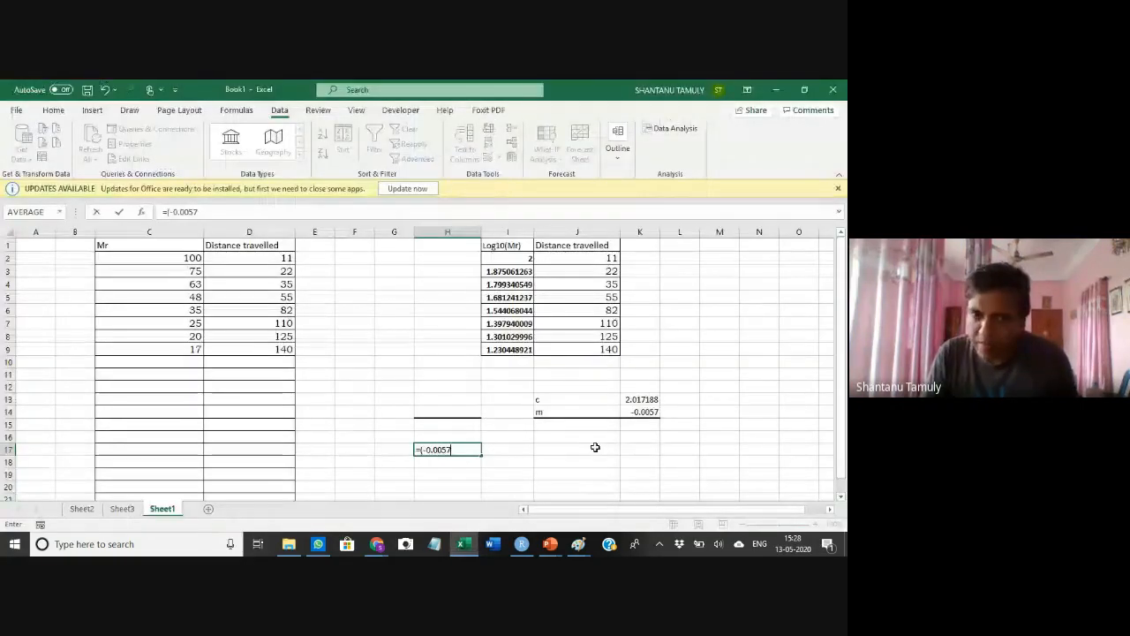
type("*")
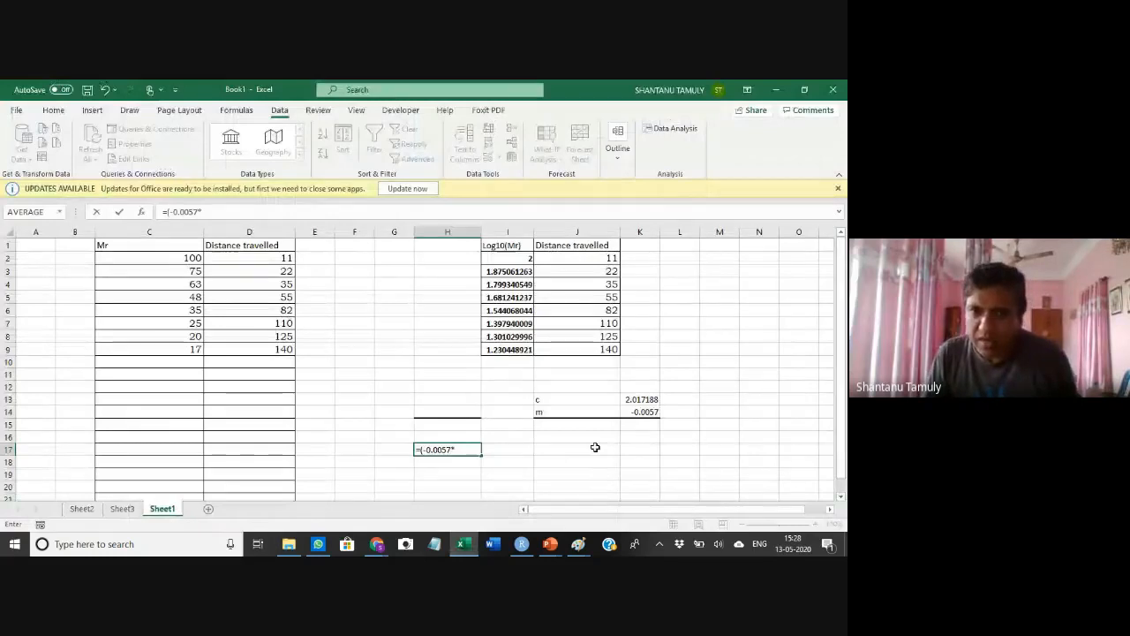
key("BackSpace")
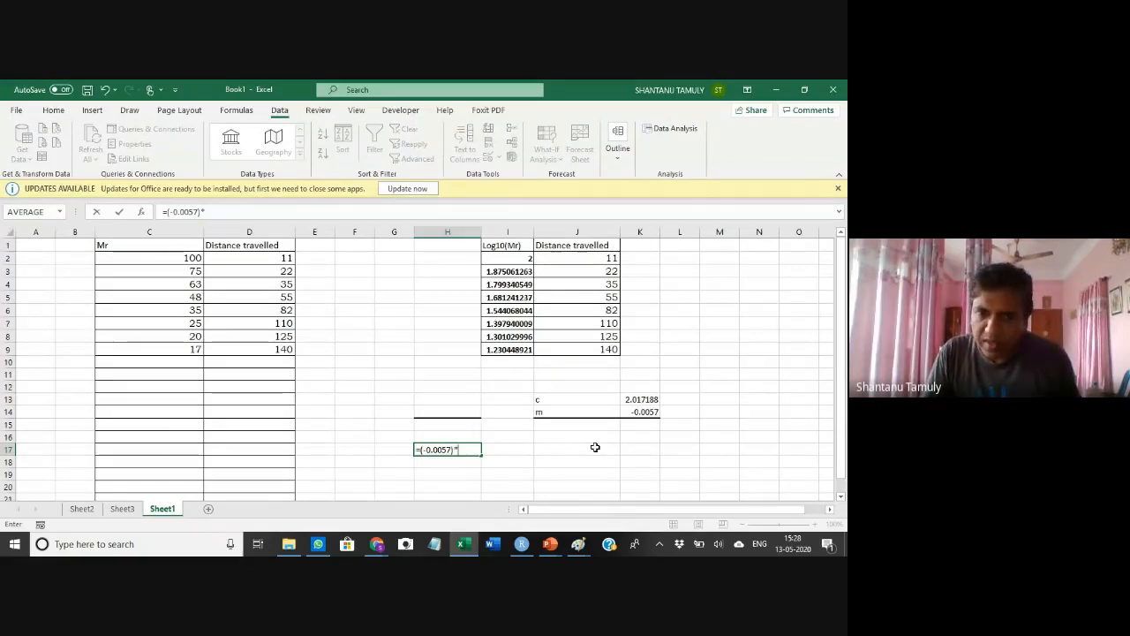
type("*")
key("alt+Tab")
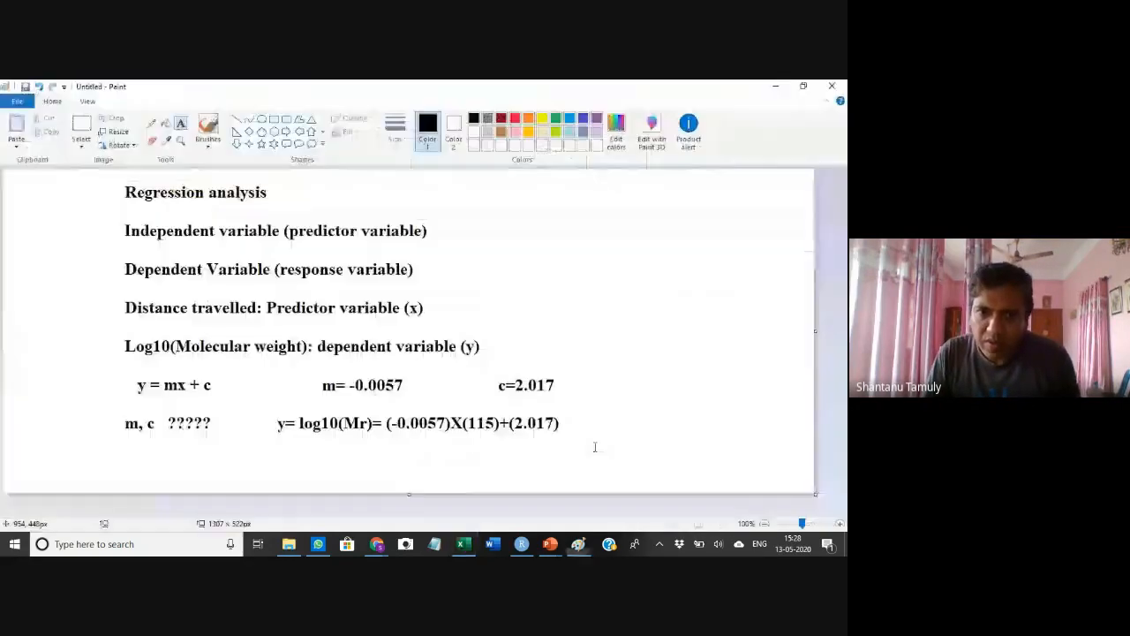
key("alt+Tab")
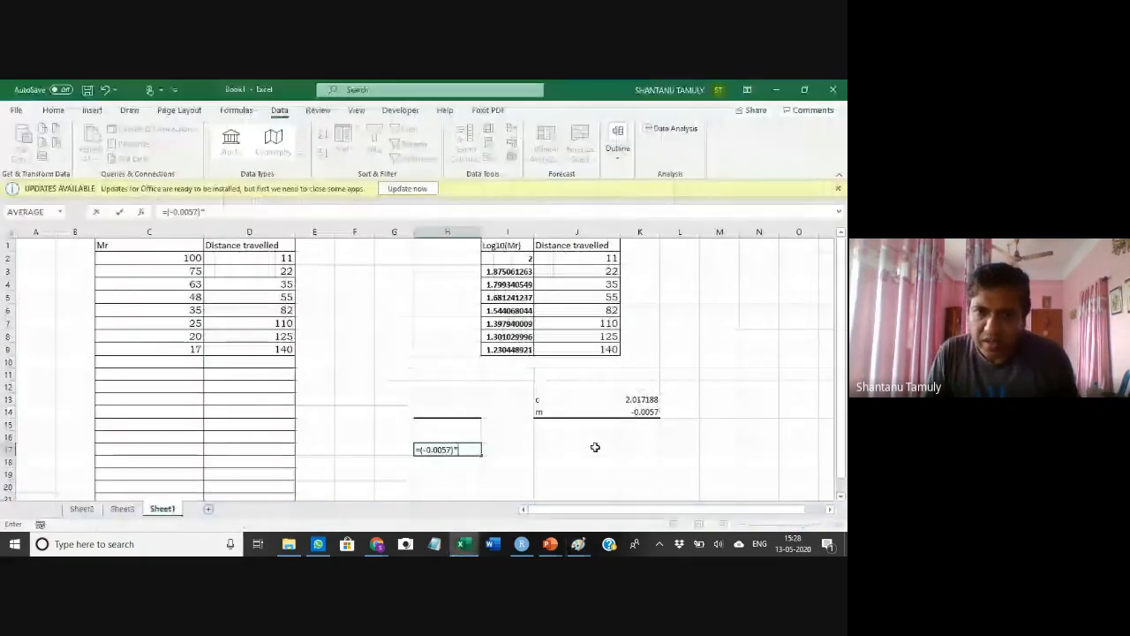
key("alt+Tab")
key("alt+Tab")
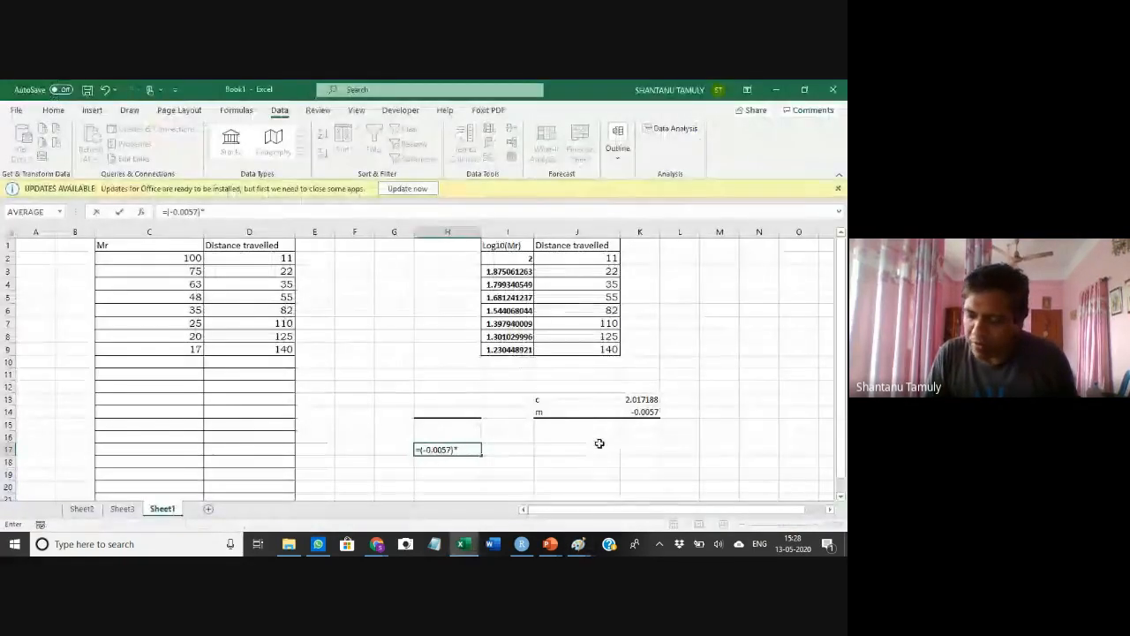
type("11")
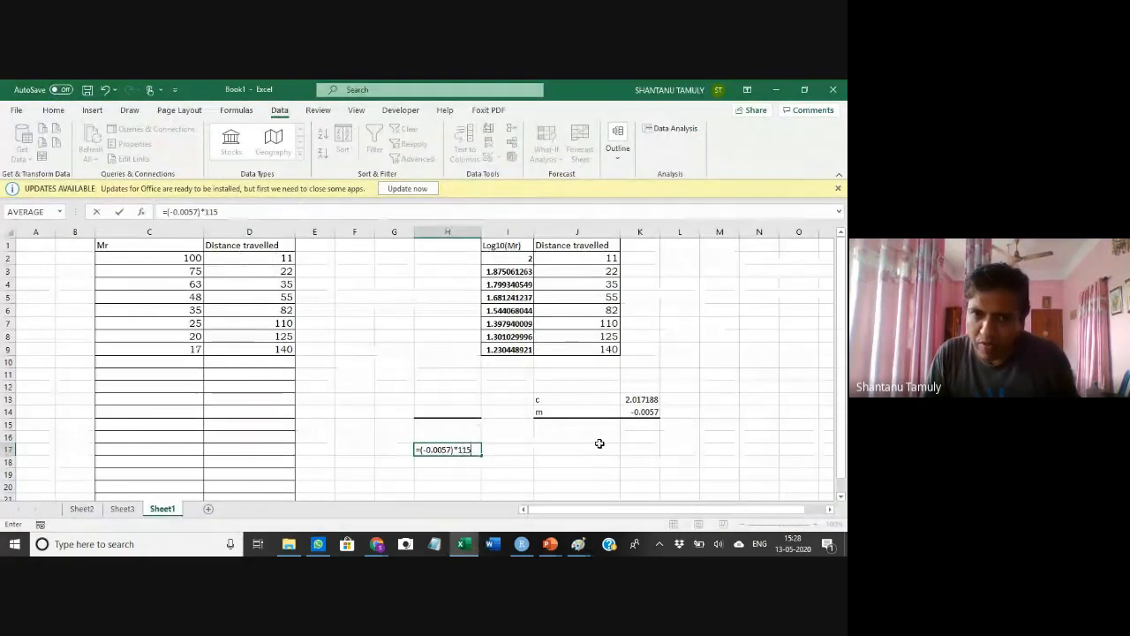
type("5")
Bracket the product and add 2.017, completing =((-0.0057)*115)+2.017 in H17, then reselect H17 to review it
left_click(166, 211)
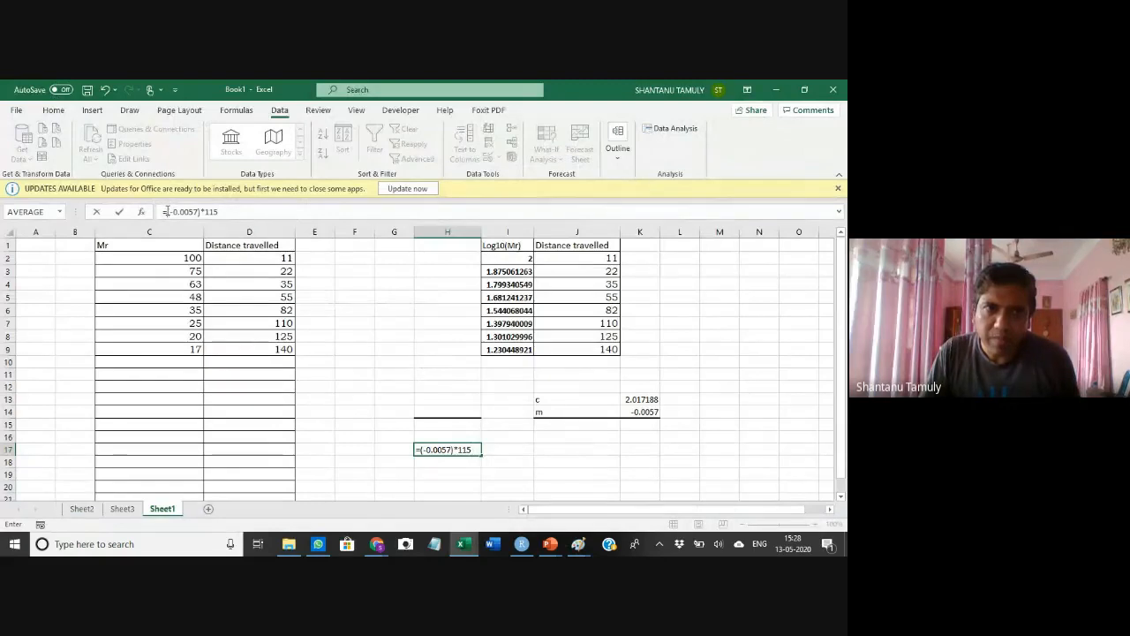
type("(")
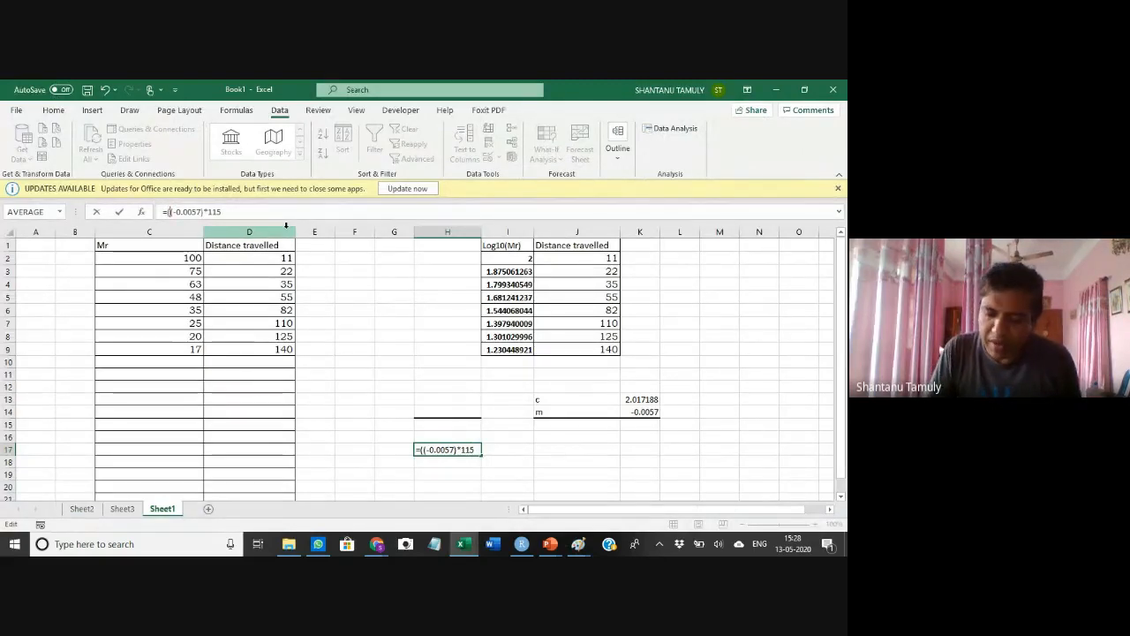
type(")+")
key("alt+Tab")
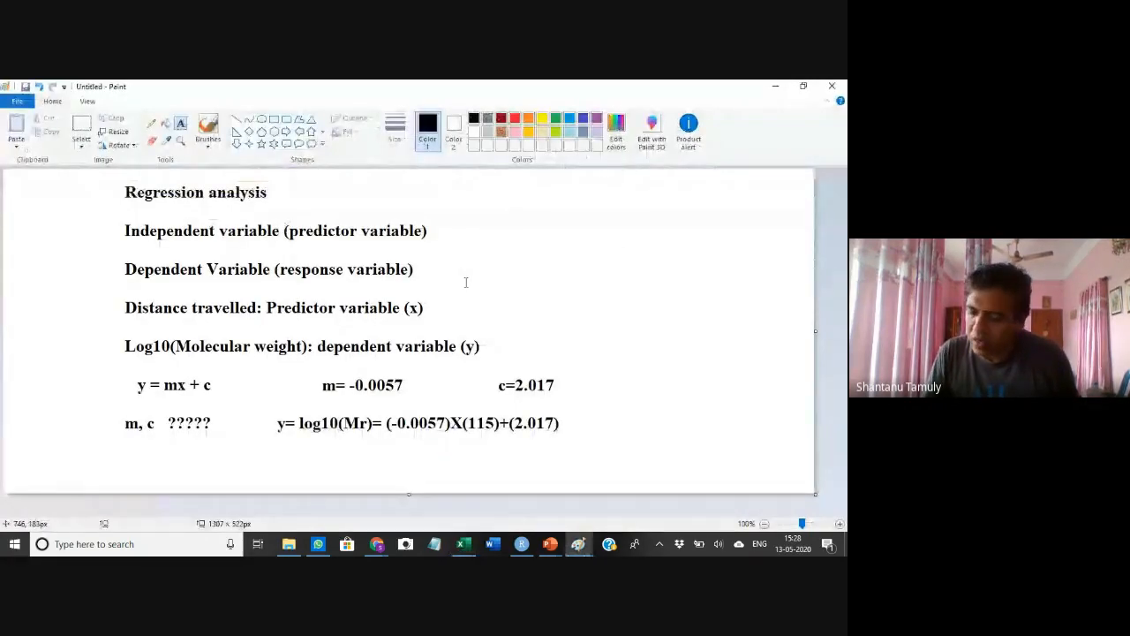
key("alt+Tab")
type("2.017")
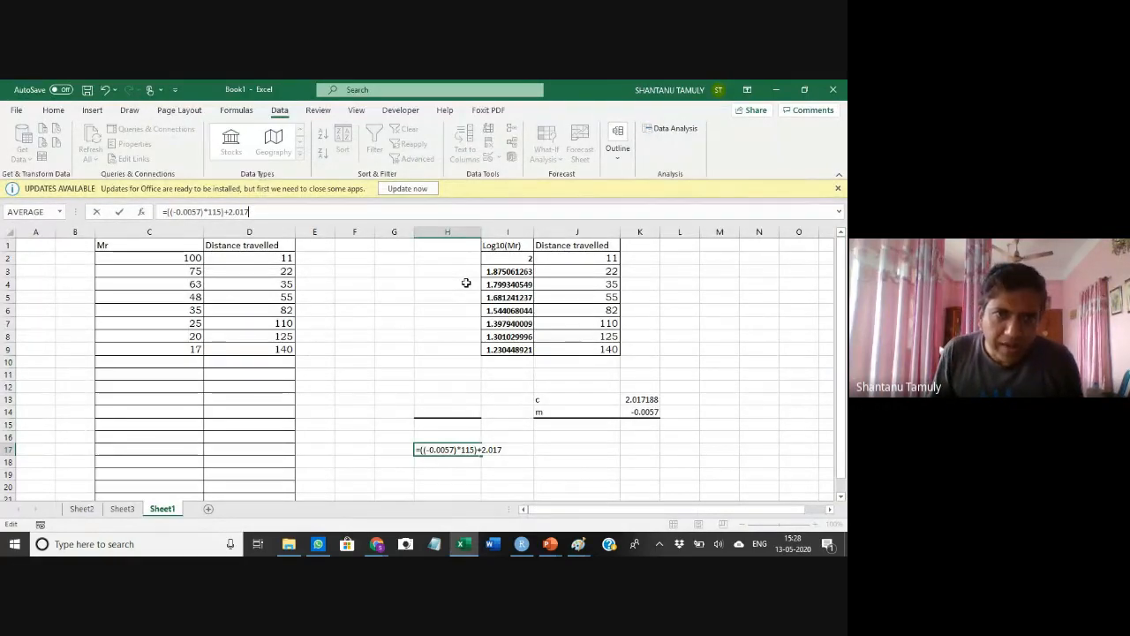
key("Return")
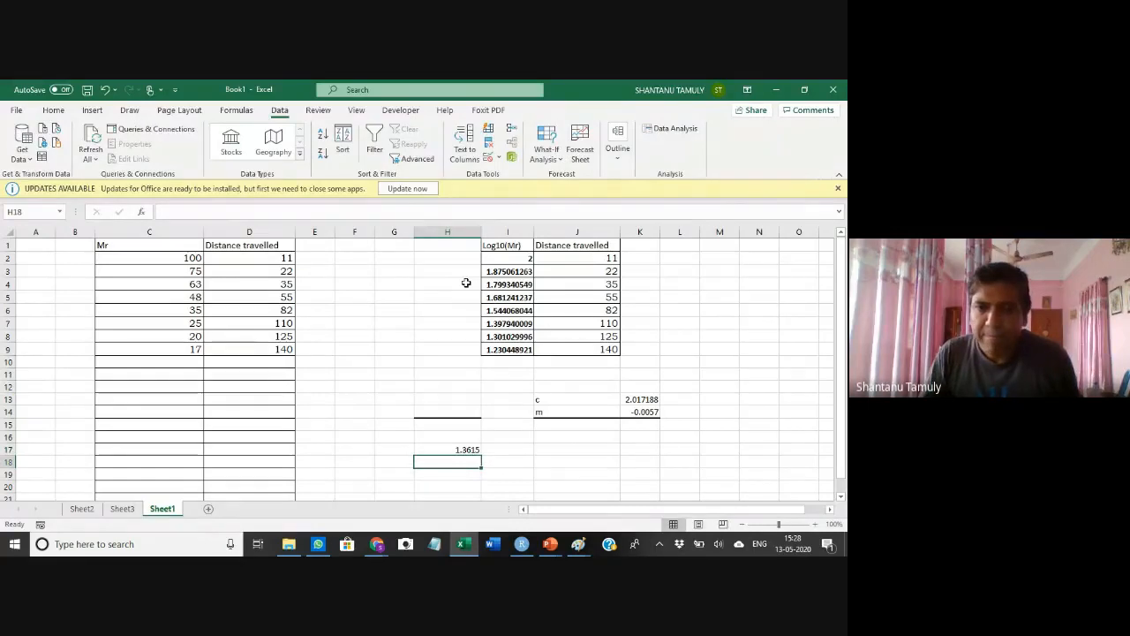
left_click(454, 449)
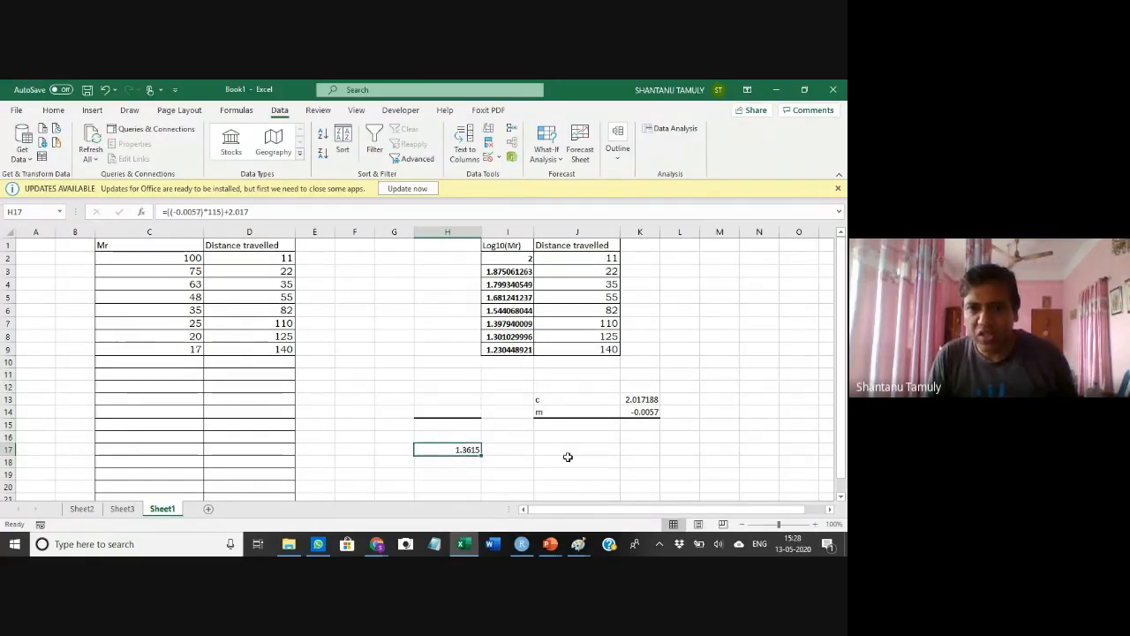
key("alt+Tab")
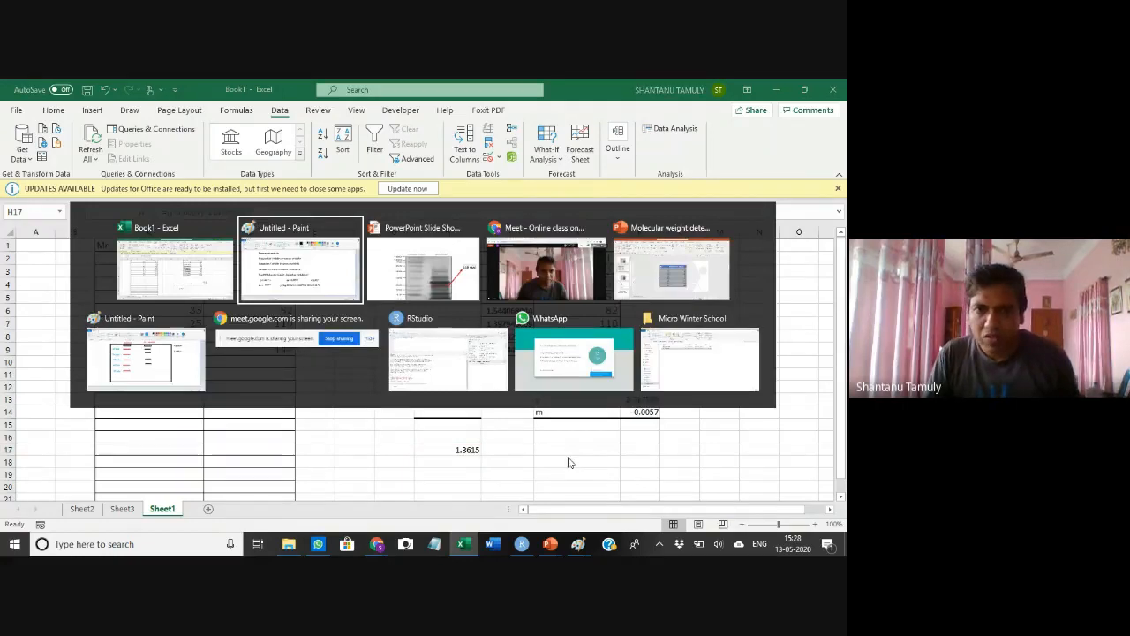
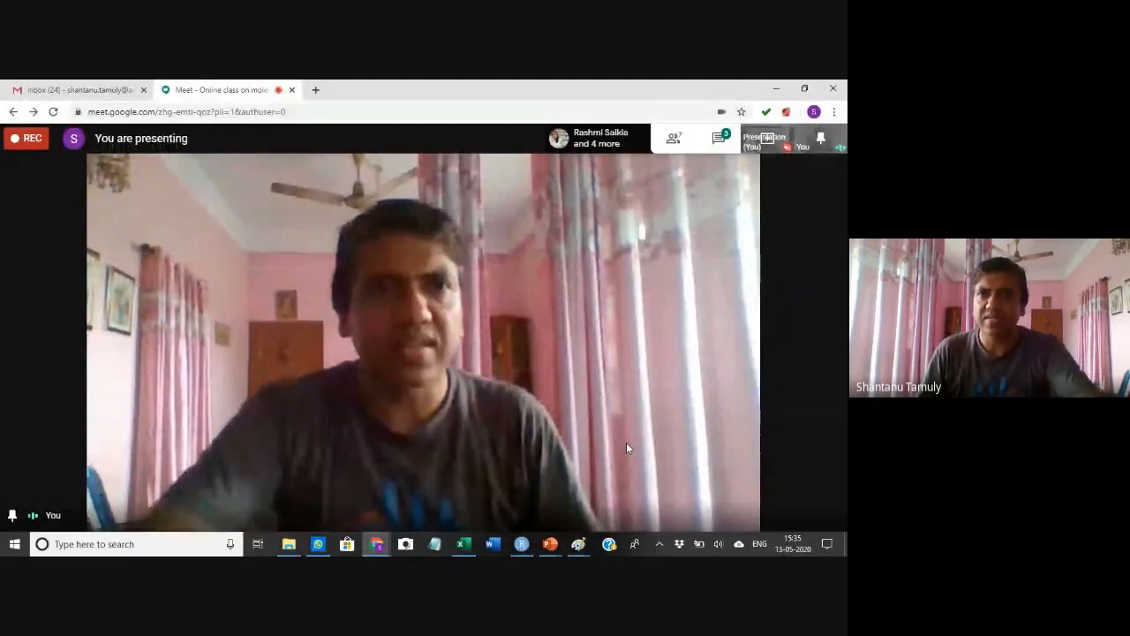
Switch to RStudio, erase the unfinished text in the script's first line and clear the console
left_click(690, 133)
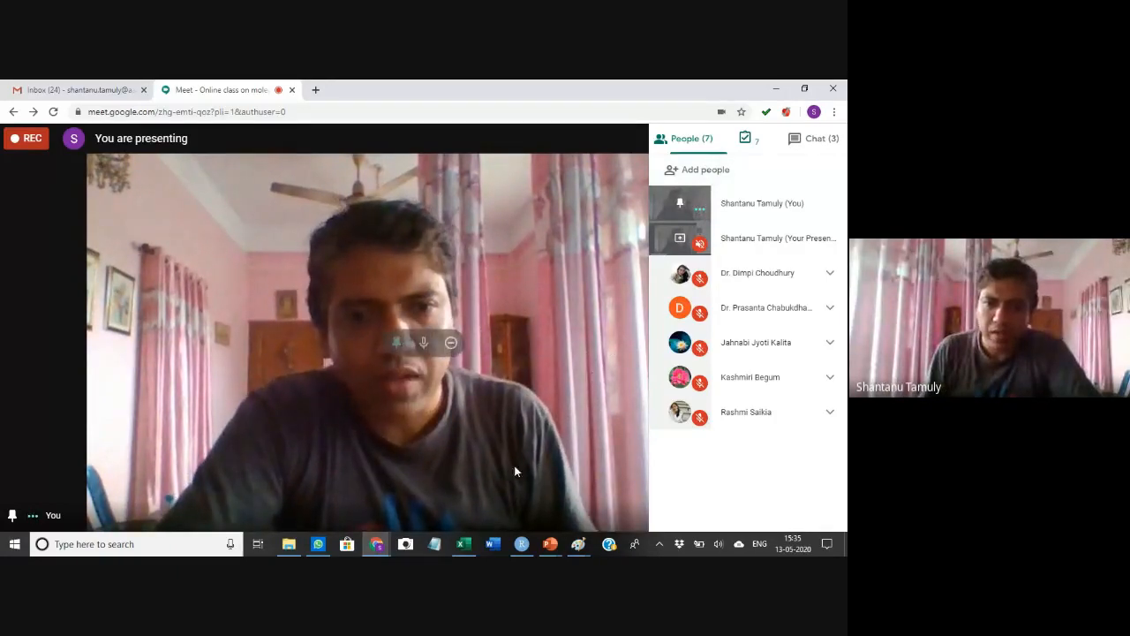
left_click(521, 544)
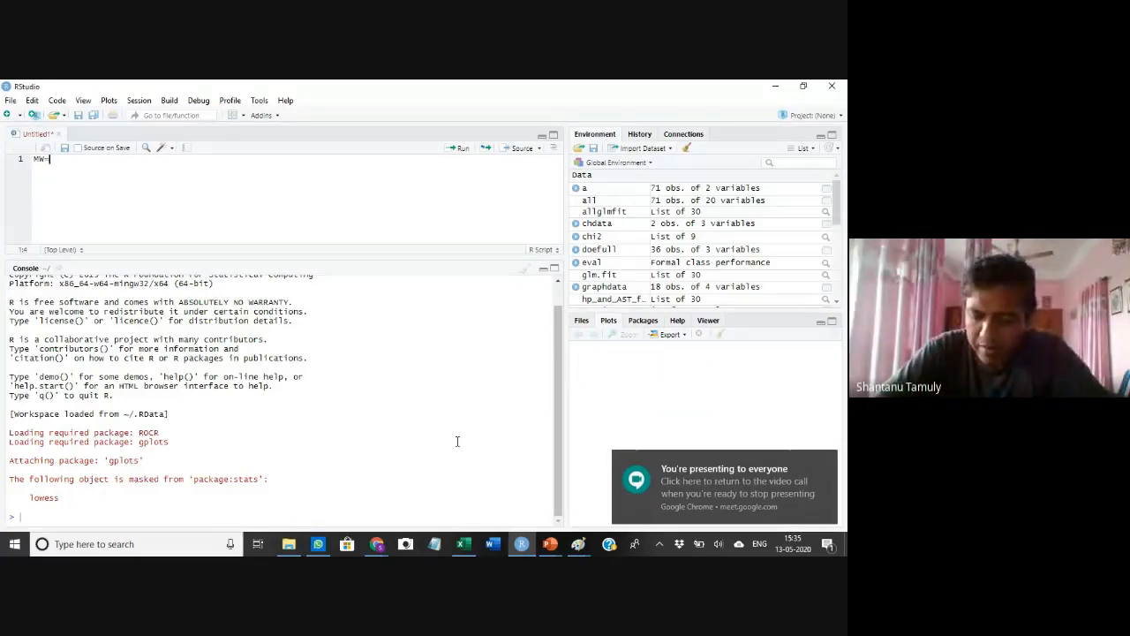
key("BackSpace")
key("BackSpace")
key("BackSpace")
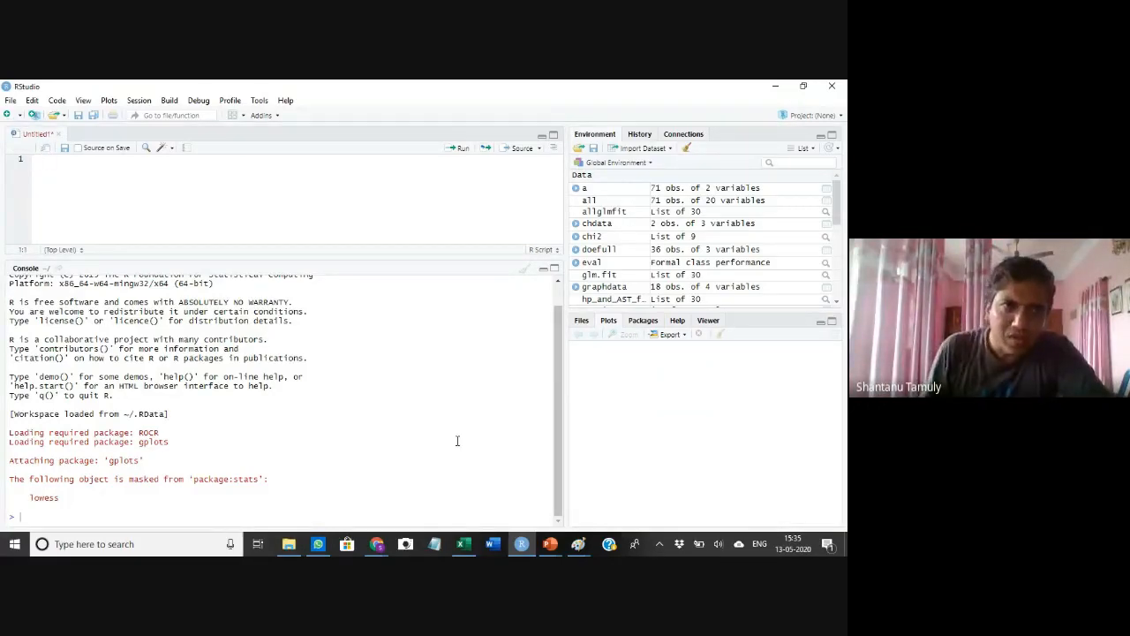
left_click(71, 508)
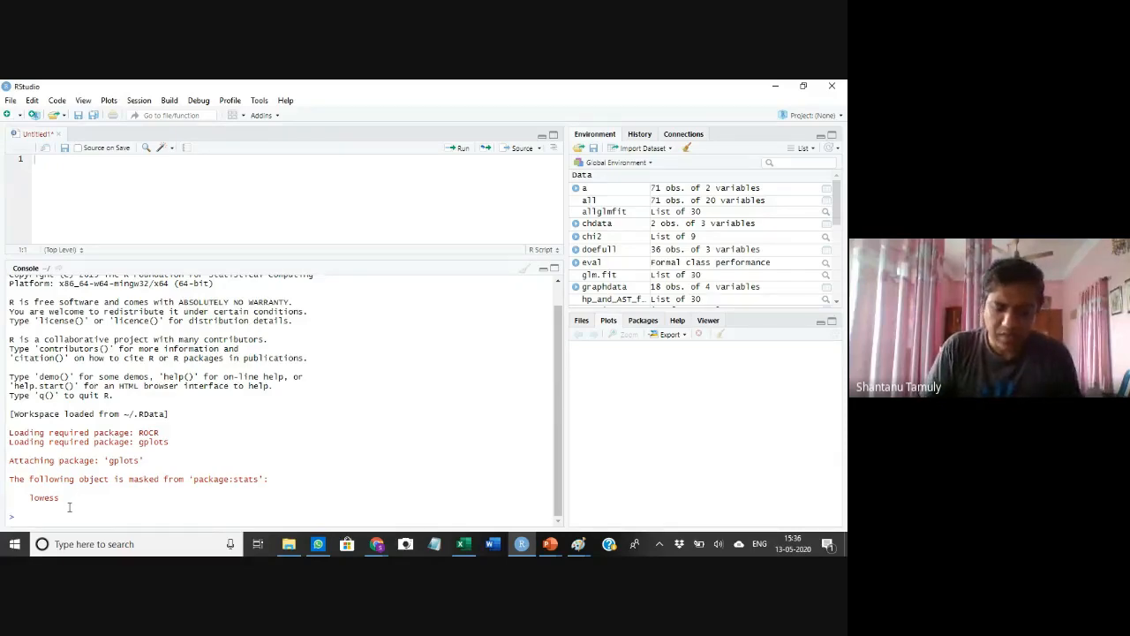
key("ctrl+l")
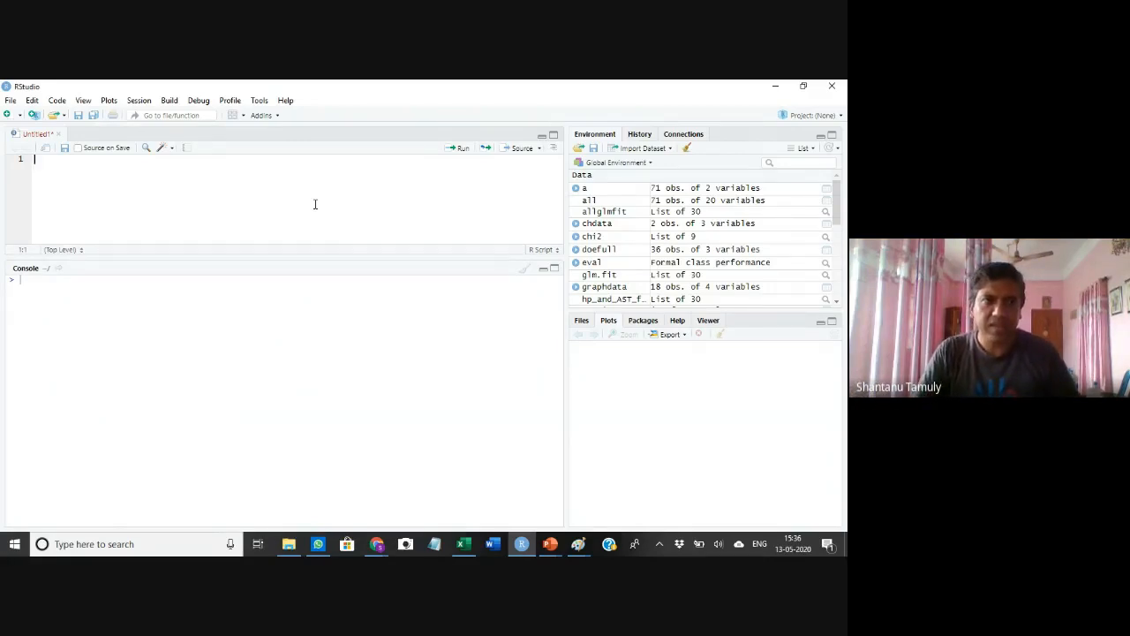
Start the vector M<-c( in the script and look up the marker Mr values on the slide table
type("M=")
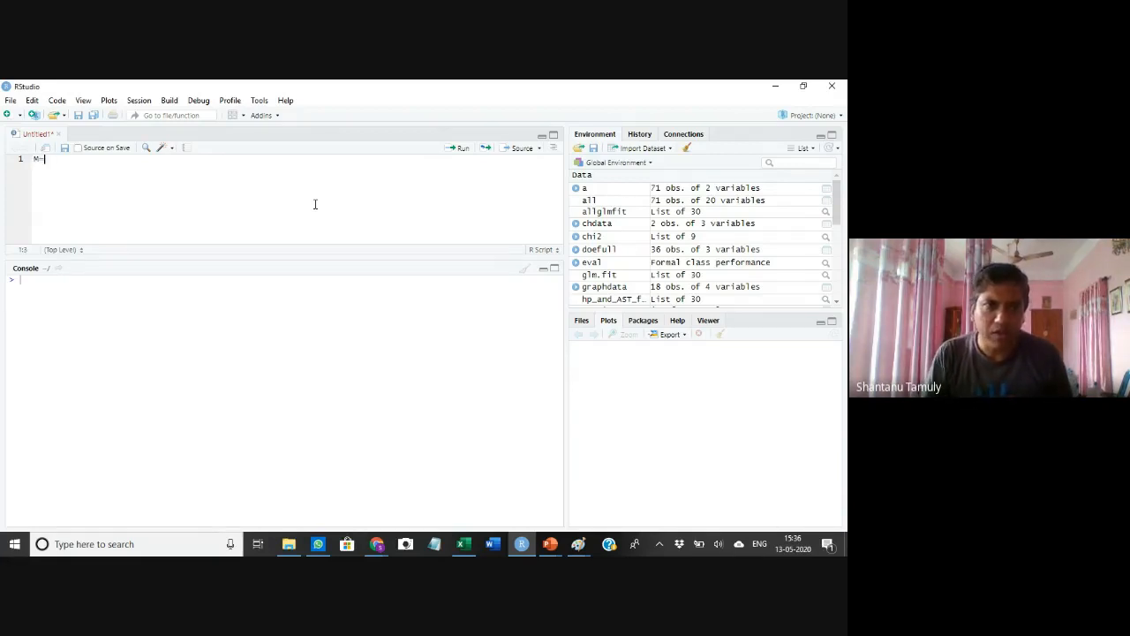
type("<-c(")
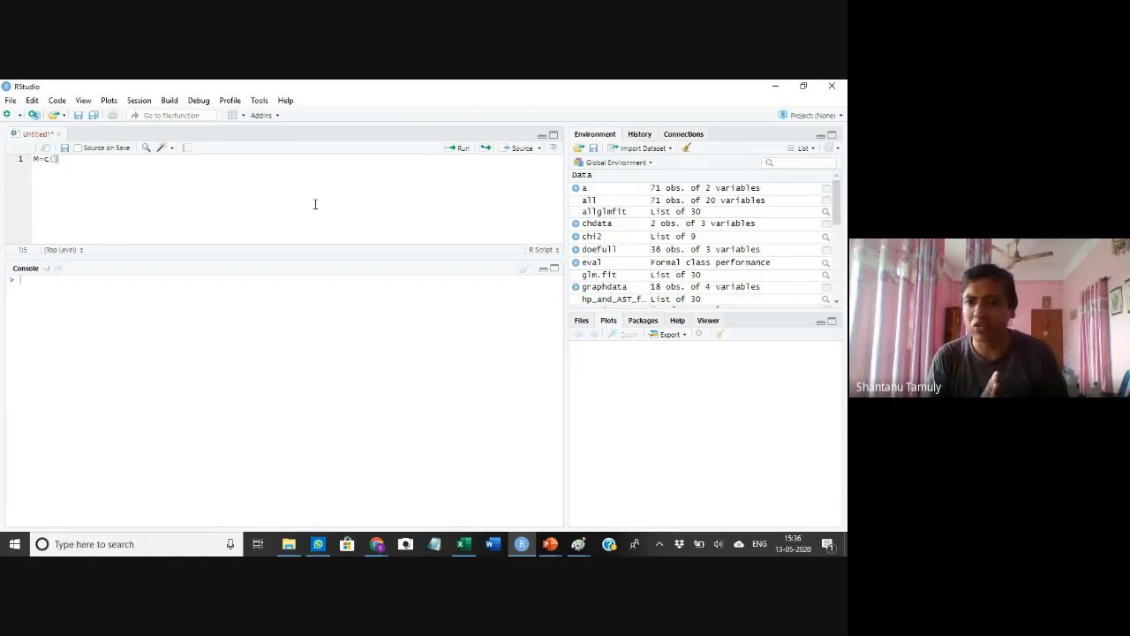
key("alt+Tab")
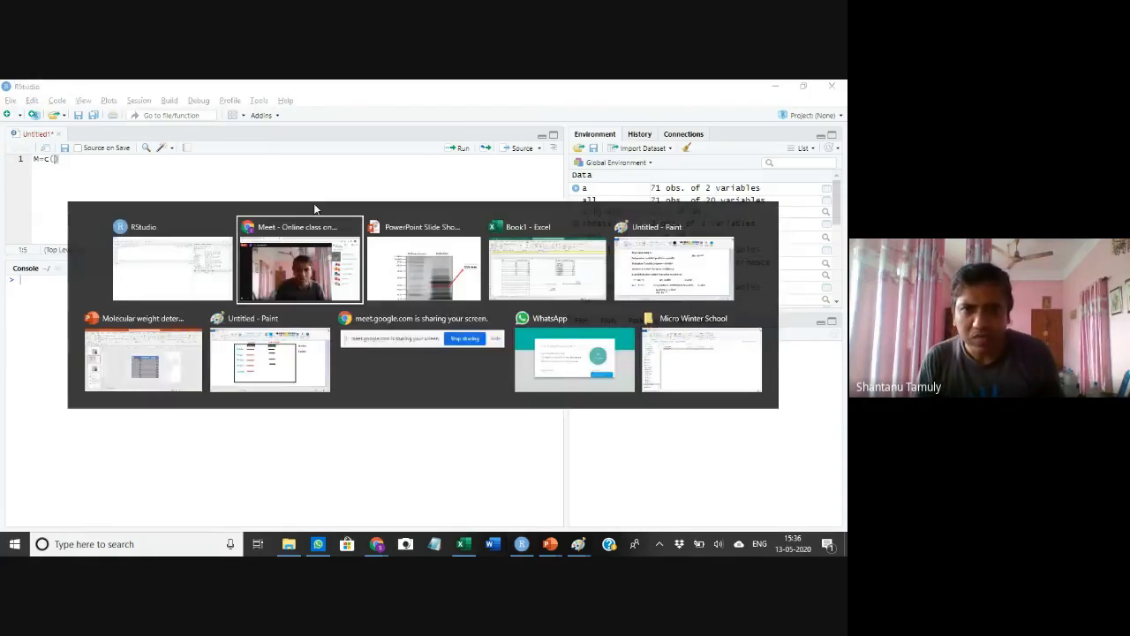
key("alt+Tab")
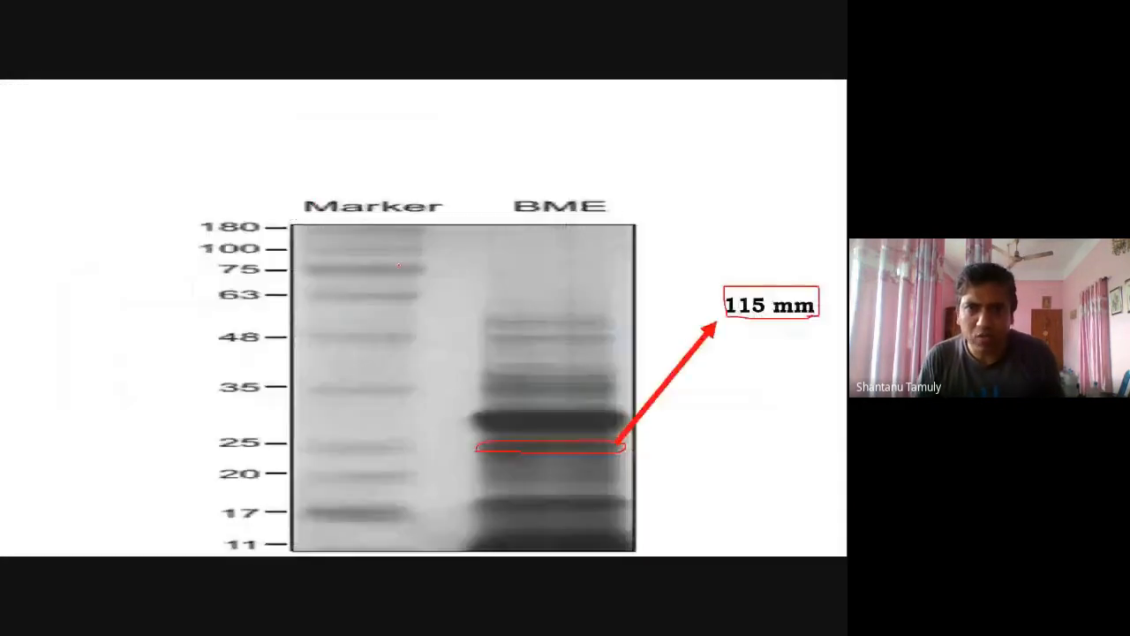
key("Right")
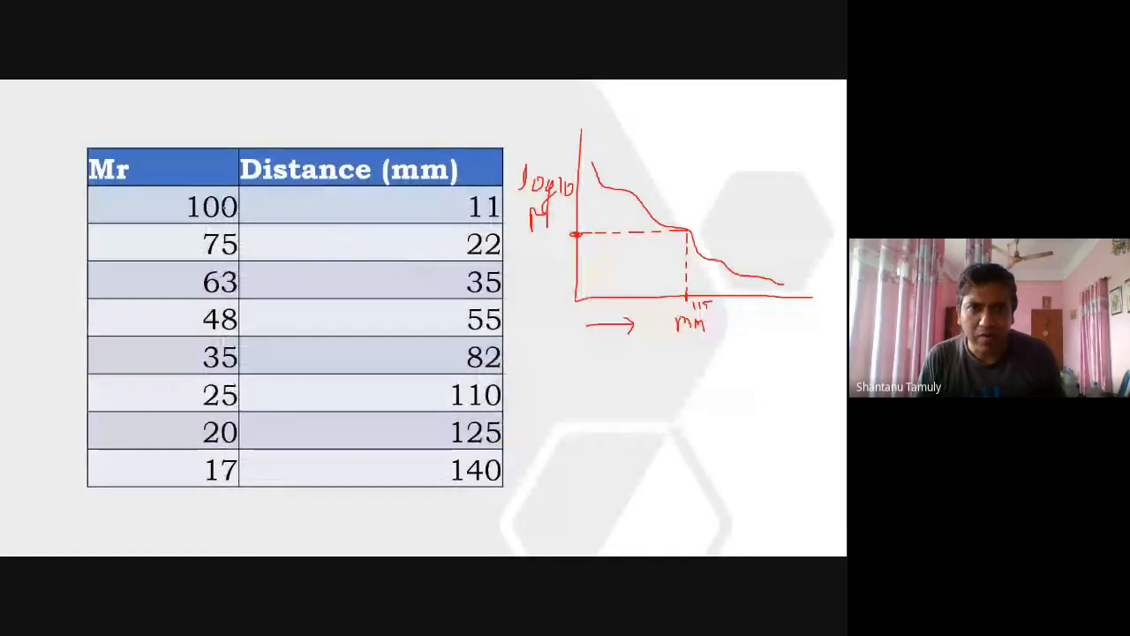
key("alt+Tab")
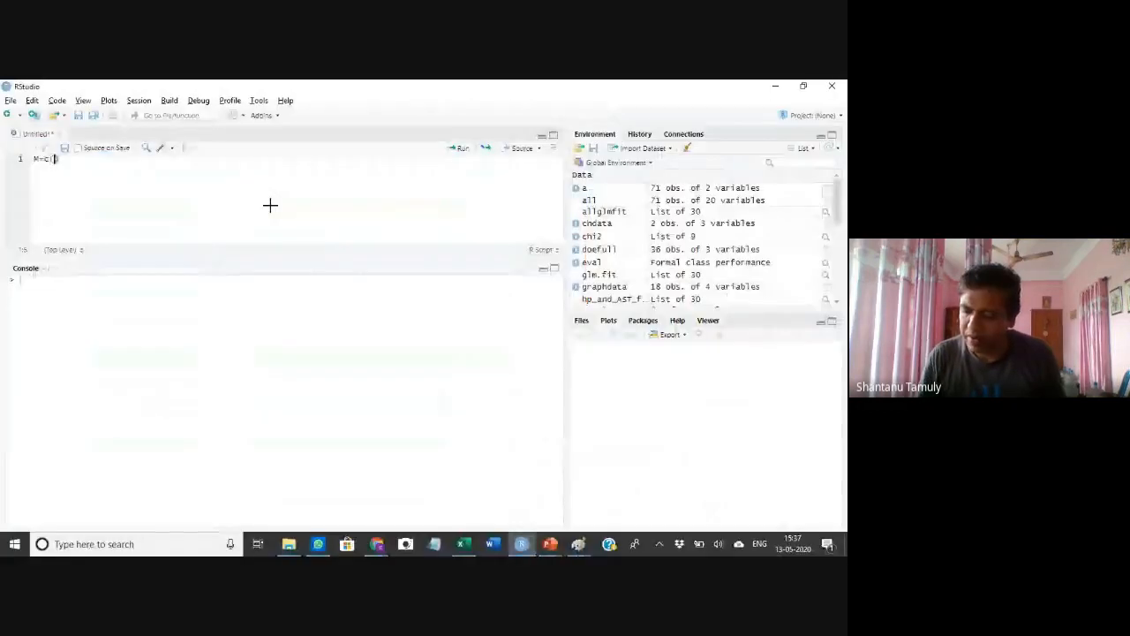
Add the Mr values 100, 75, 63 and 48 to the M vector, checking each against the slide
type("100,")
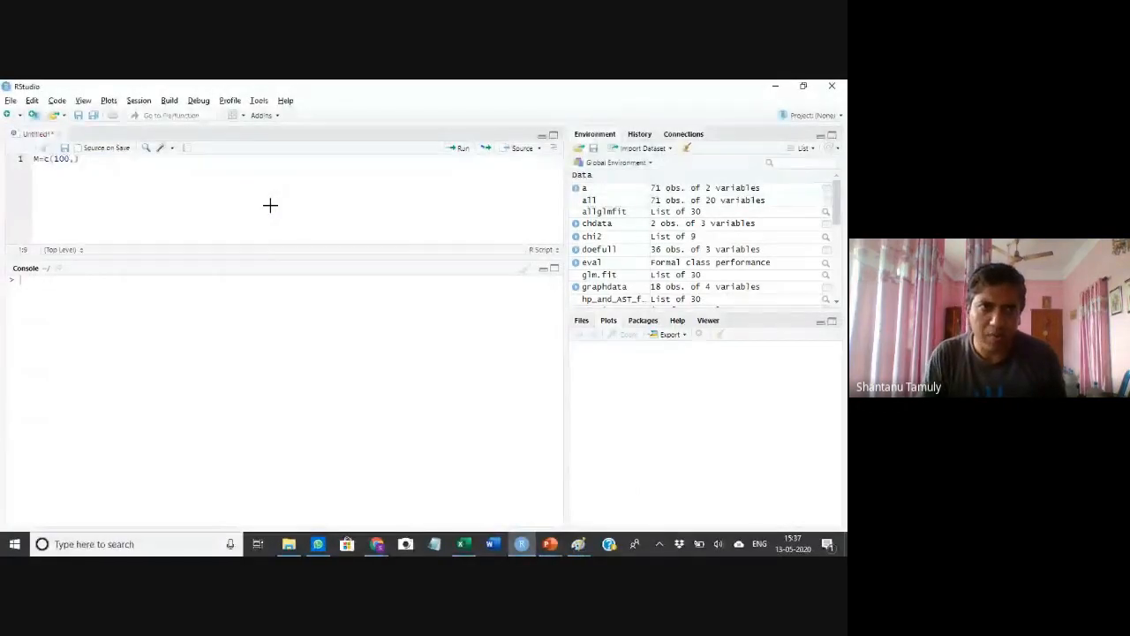
key("alt+Tab")
key("alt+Tab")
type(",75")
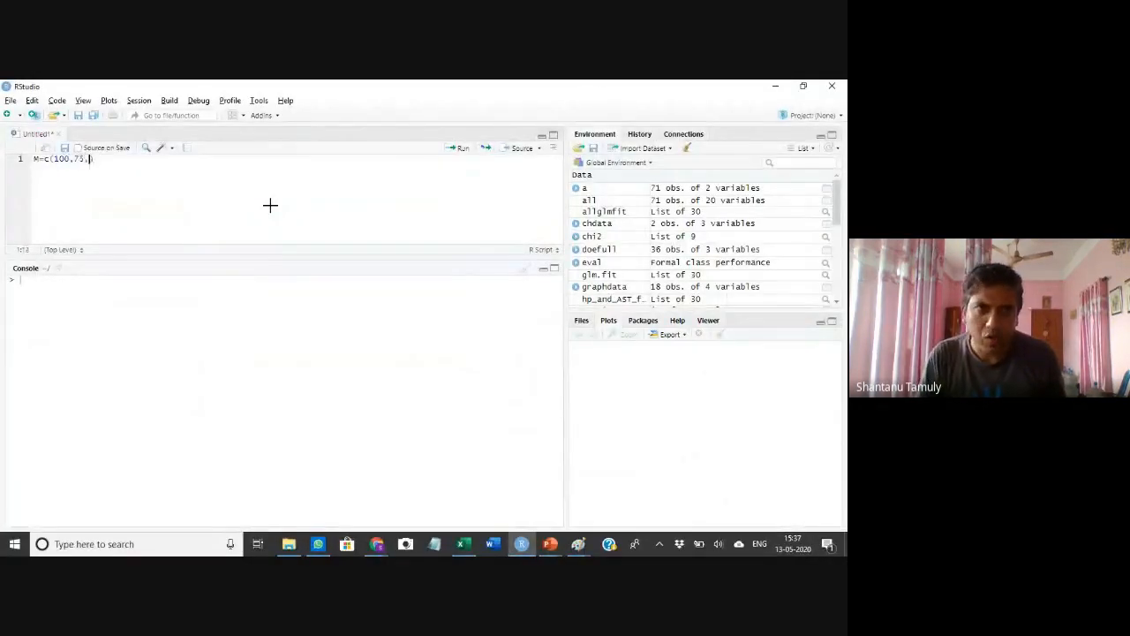
key("alt+Tab")
key("alt+Tab")
type(",63")
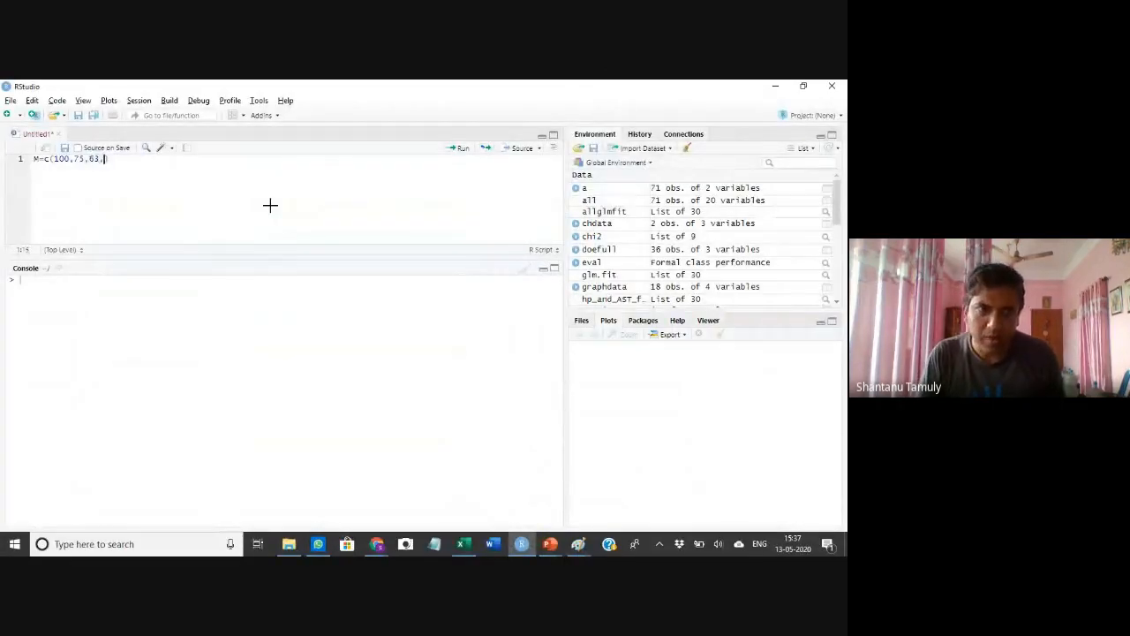
key("alt+Tab")
key("alt+Tab")
type(",48,")
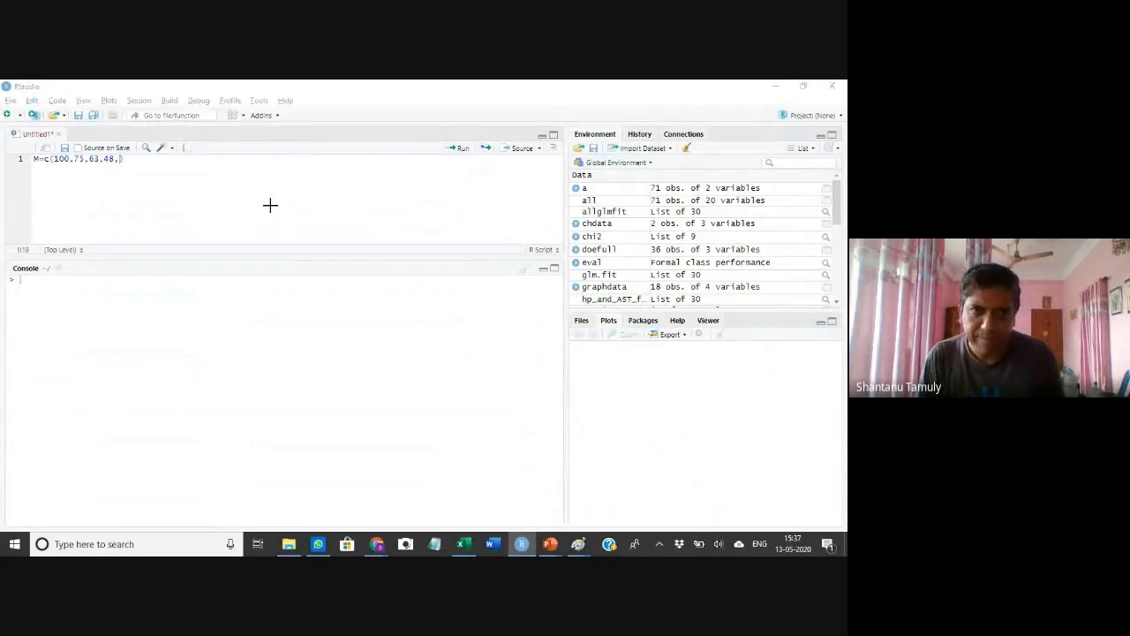
Complete M with 35, 25, 20 and 17, close the bracket and move to a new line
key("alt+Tab")
key("alt+Tab")
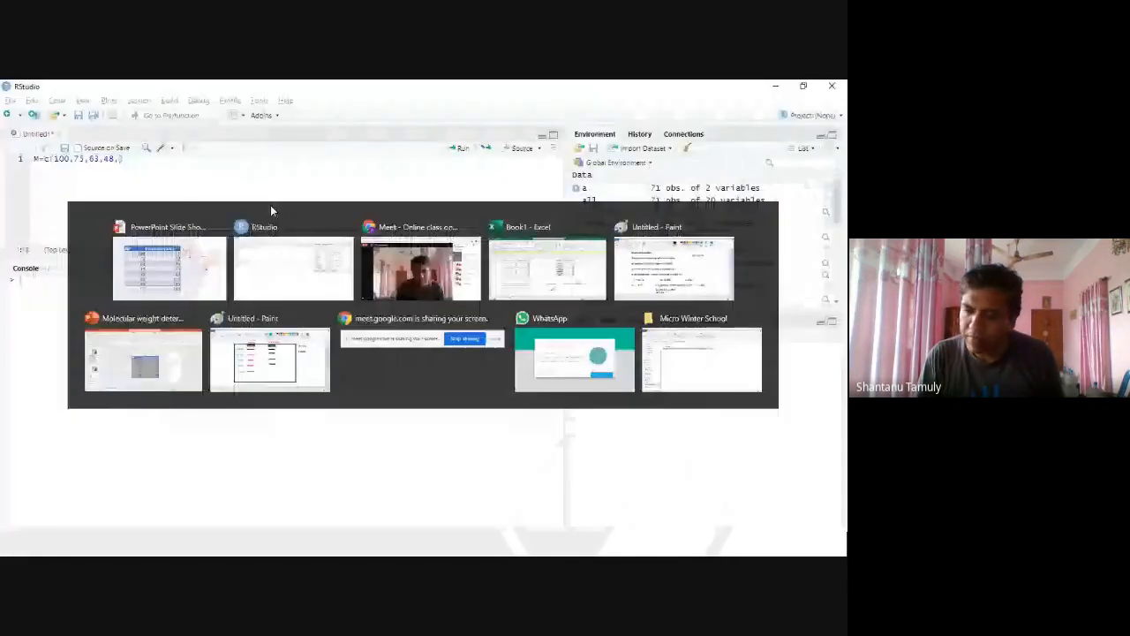
type("35,")
key("alt+Tab")
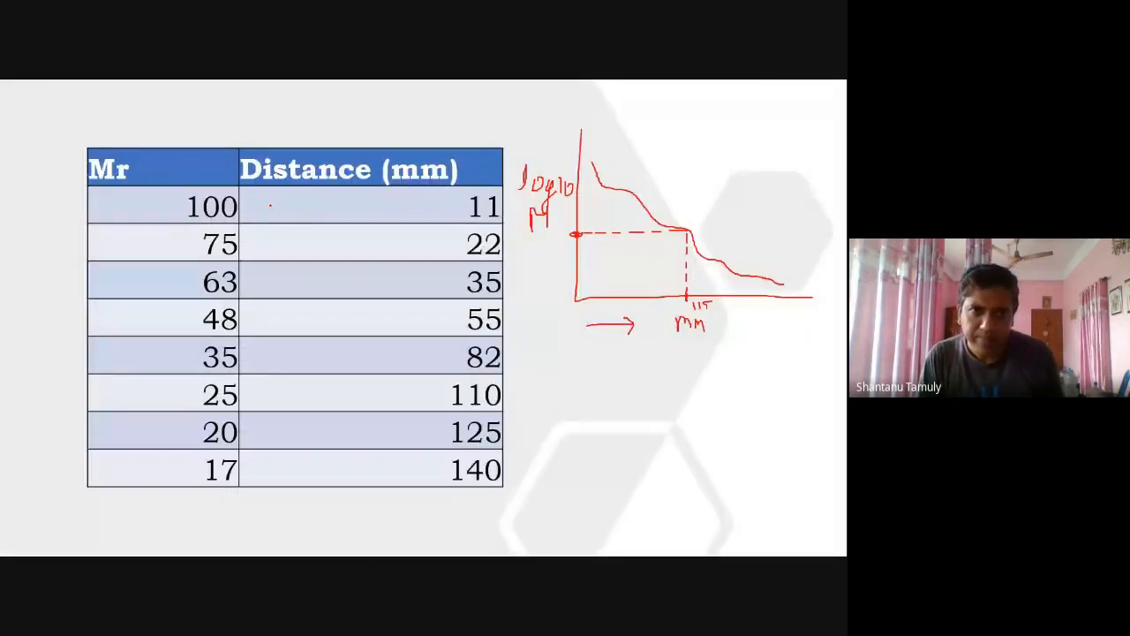
key("alt+Tab")
type(",25")
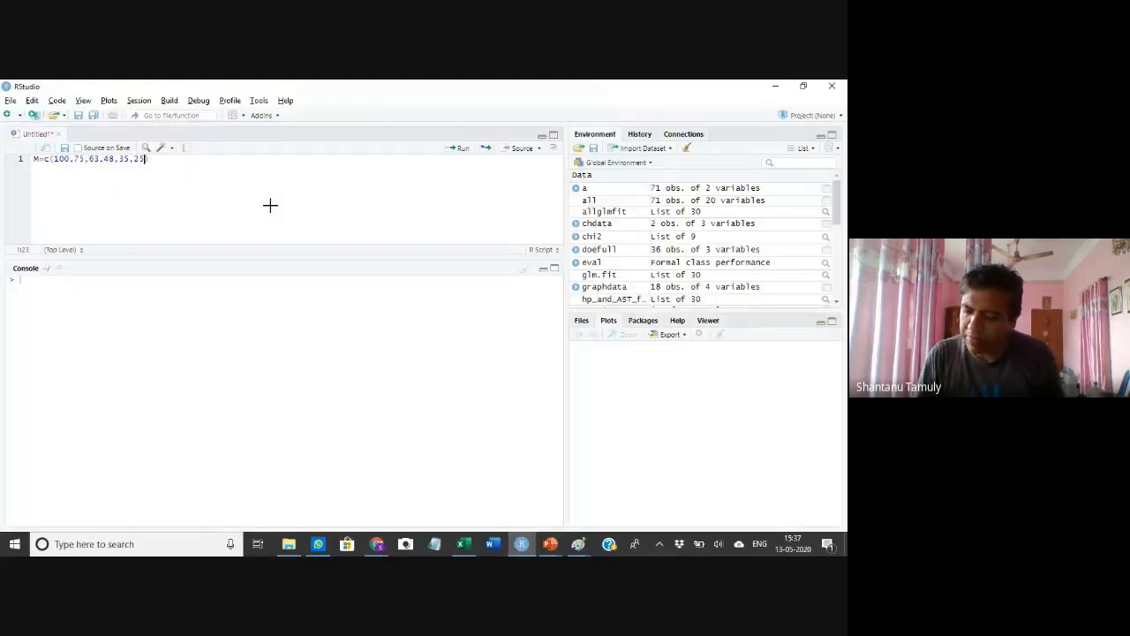
type(",")
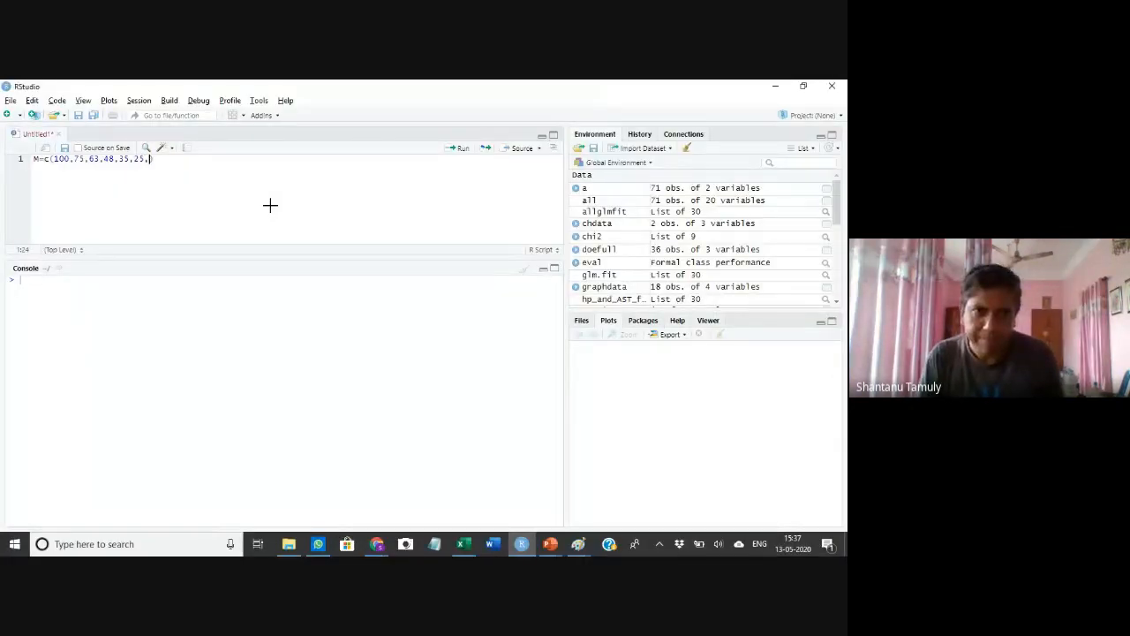
key("alt+Tab")
key("alt+Tab")
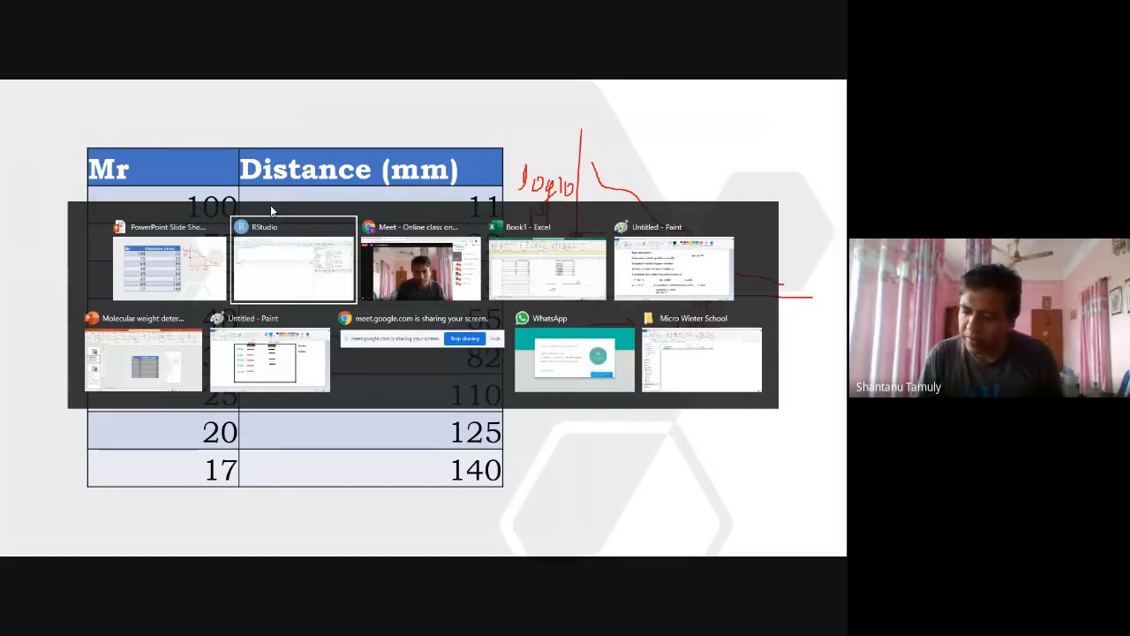
type("20,")
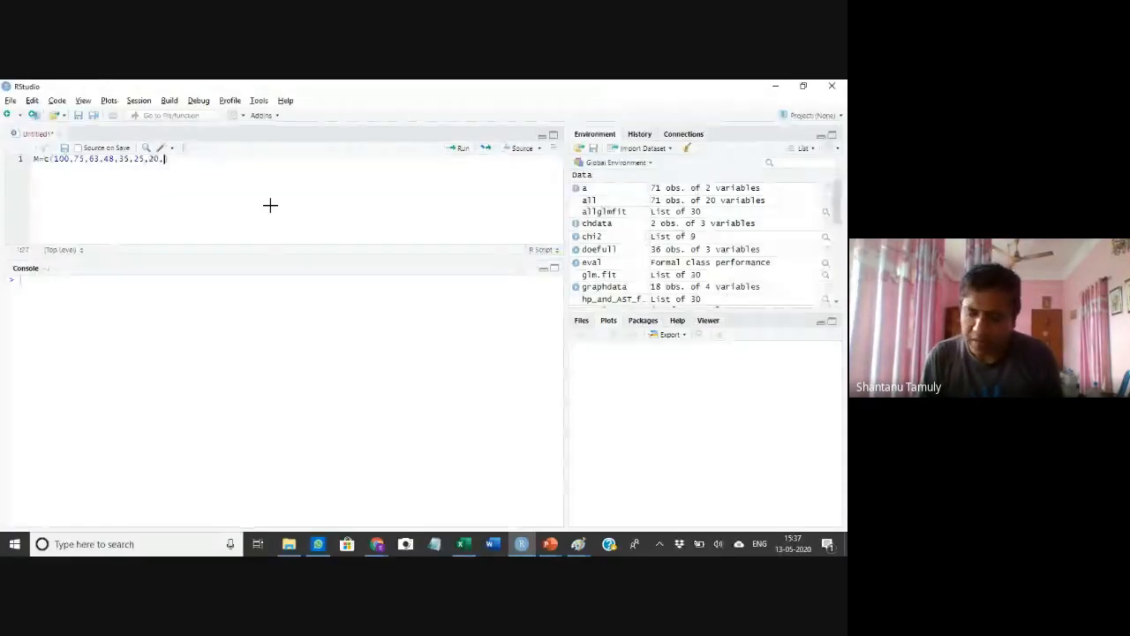
key("alt+Tab")
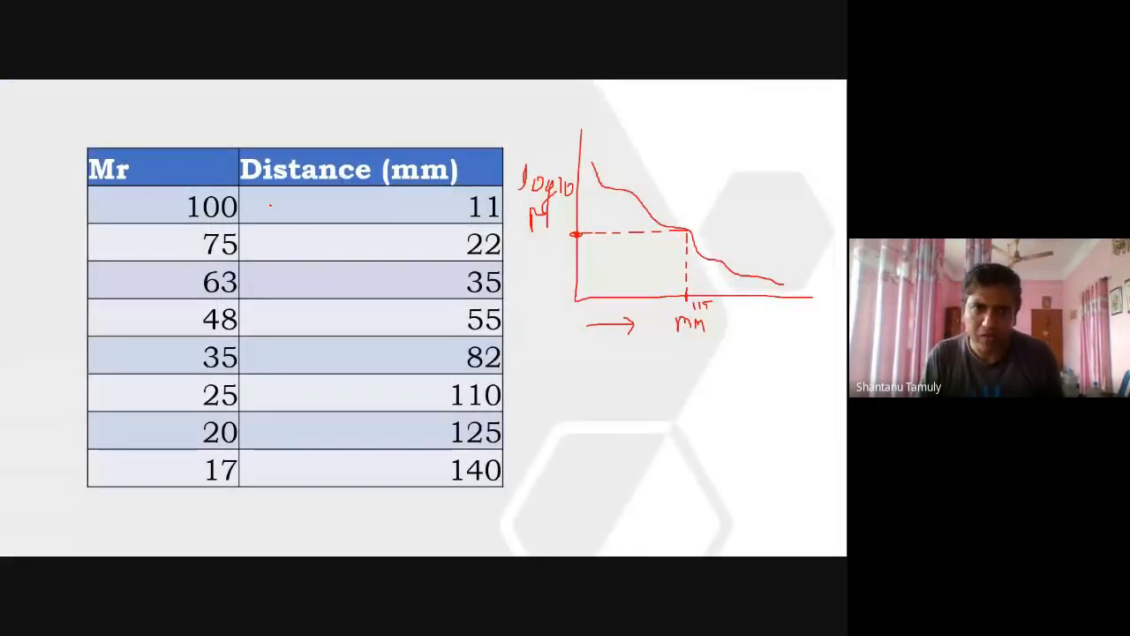
key("alt+Tab")
type("17)")
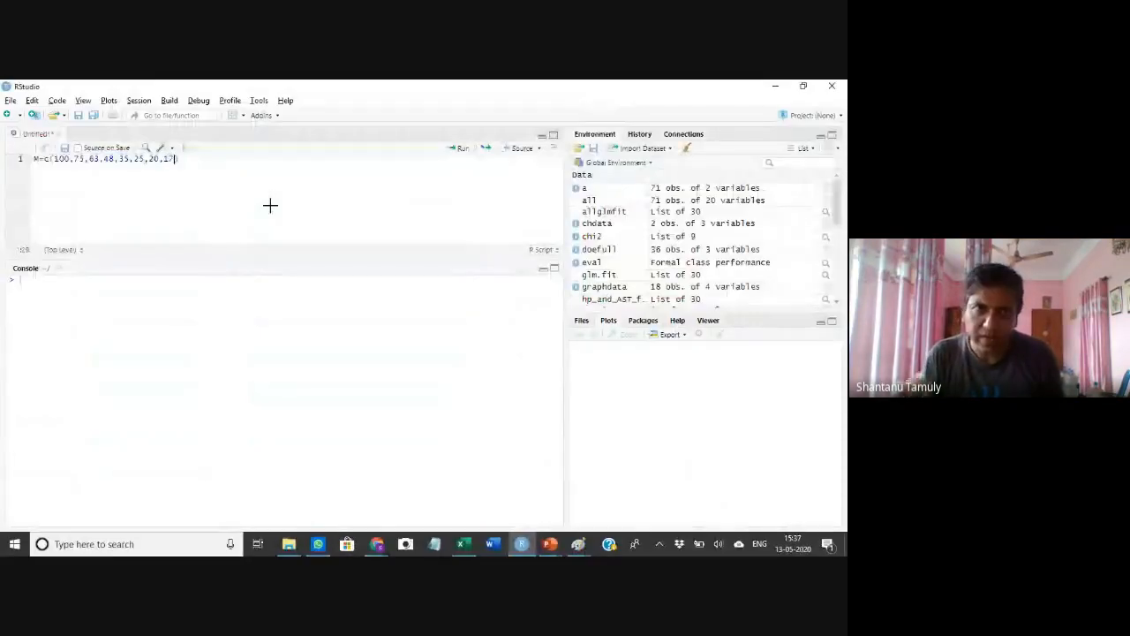
key("Return")
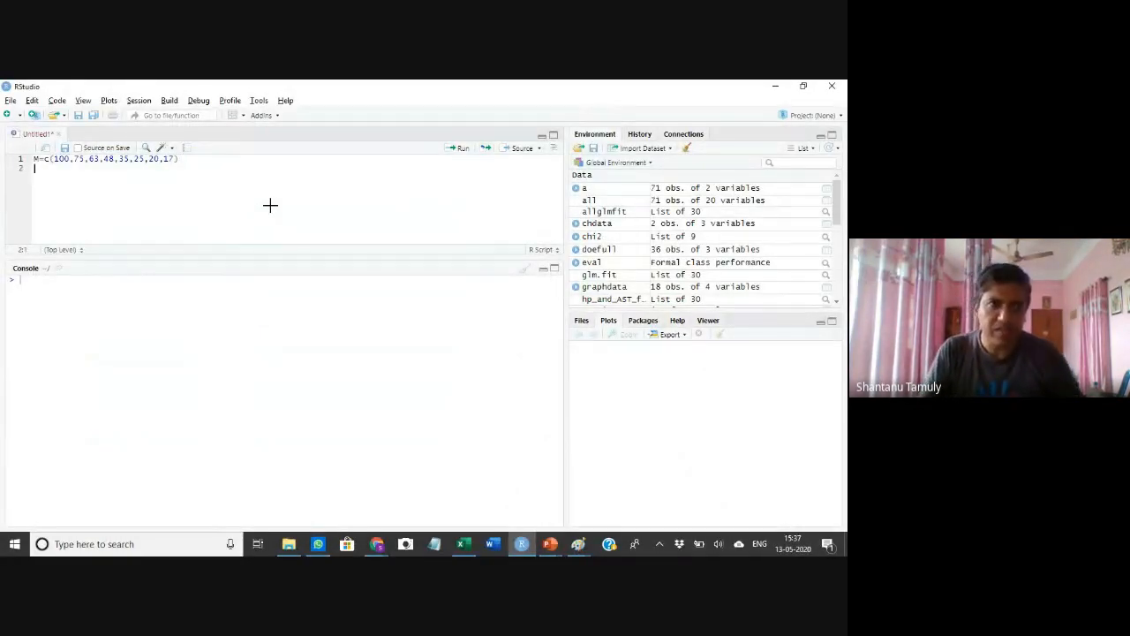
type("M")
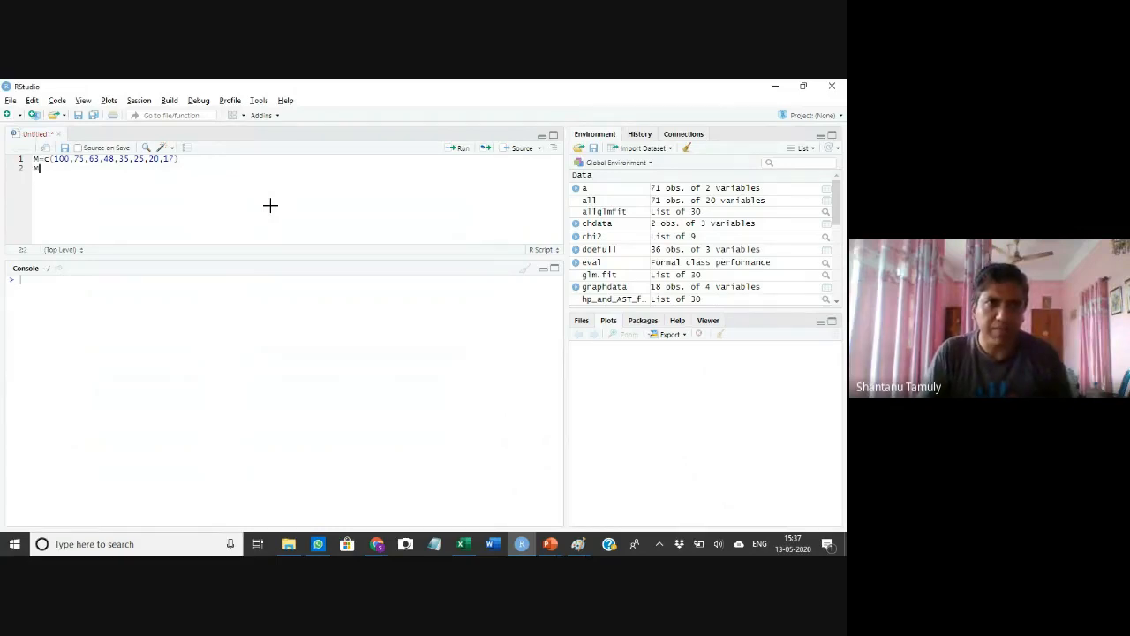
key("Up")
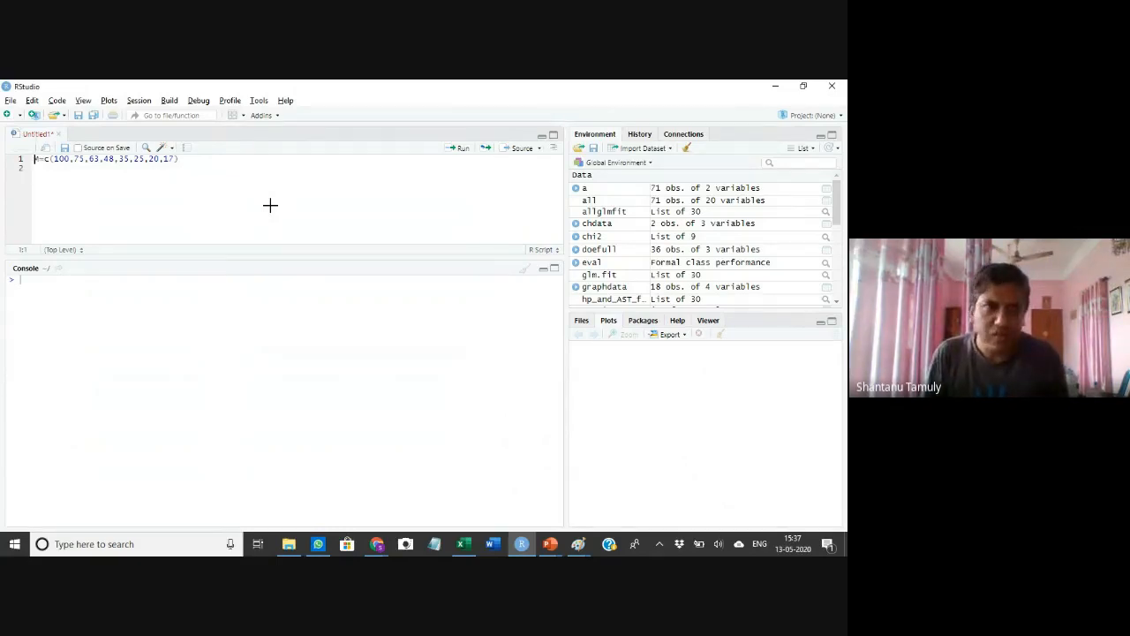
key("Right")
key("Right")
key("Right")
key("Right")
key("Right")
key("Right")
key("Right")
key("Right")
key("Right")
key("Right")
key("Right")
key("Right")
key("Right")
key("Right")
key("Right")
key("Right")
key("Right")
key("Right")
key("Right")
key("Right")
key("Right")
key("Right")
key("Return")
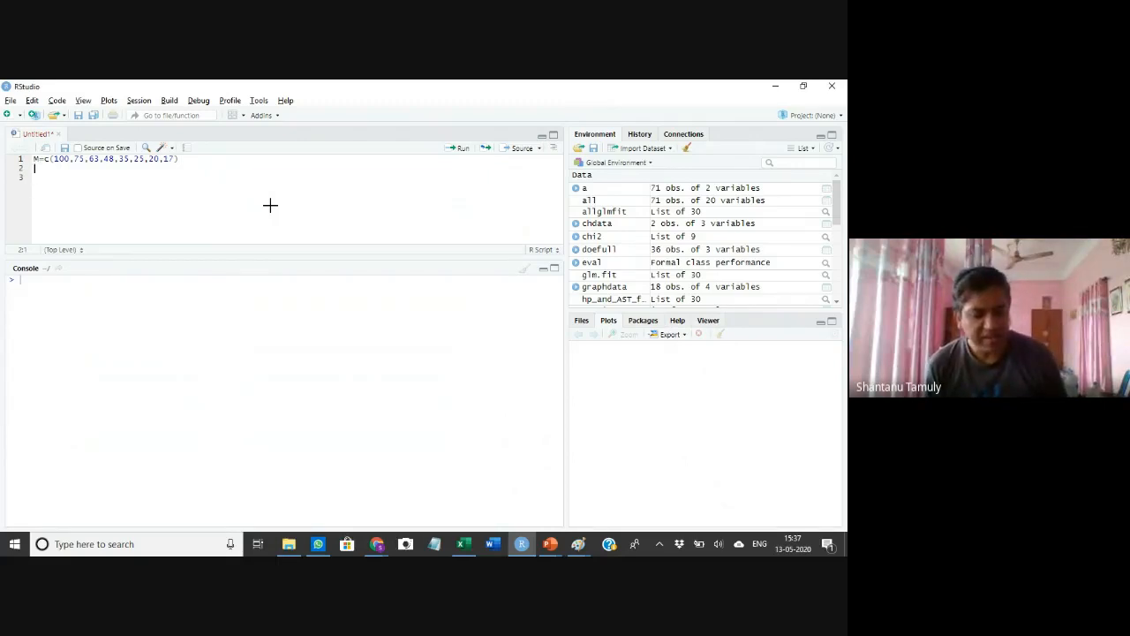
Start the distance vector D<-c( on line 2 and enter 11 from the slide's Distance column
type("D")
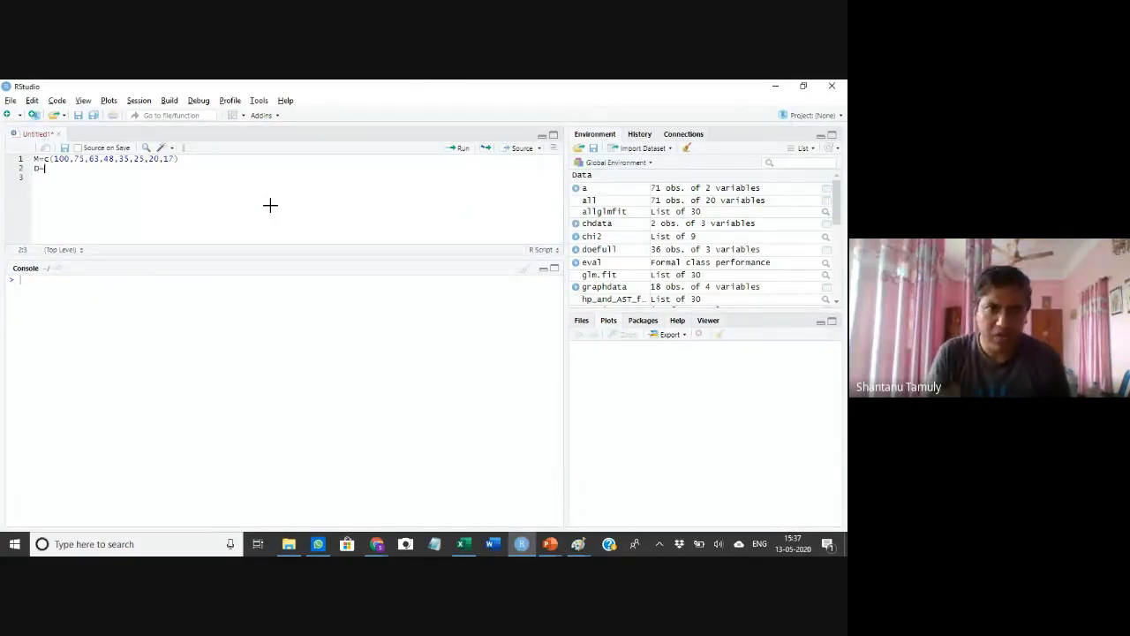
type("=c(")
key("alt+Tab")
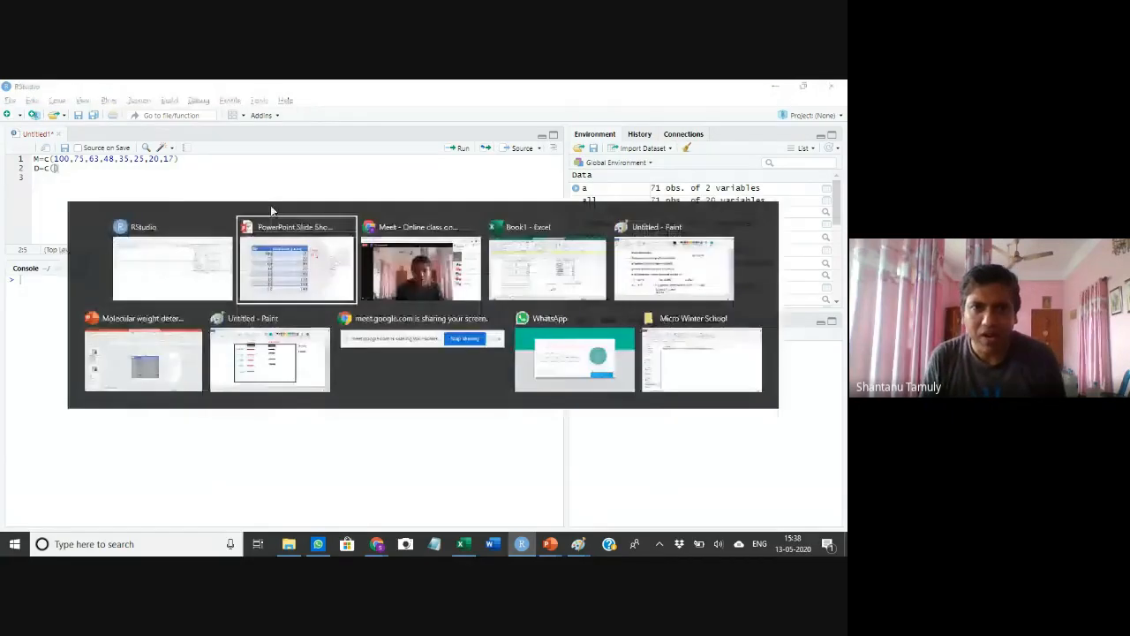
key("alt+Tab")
type("11")
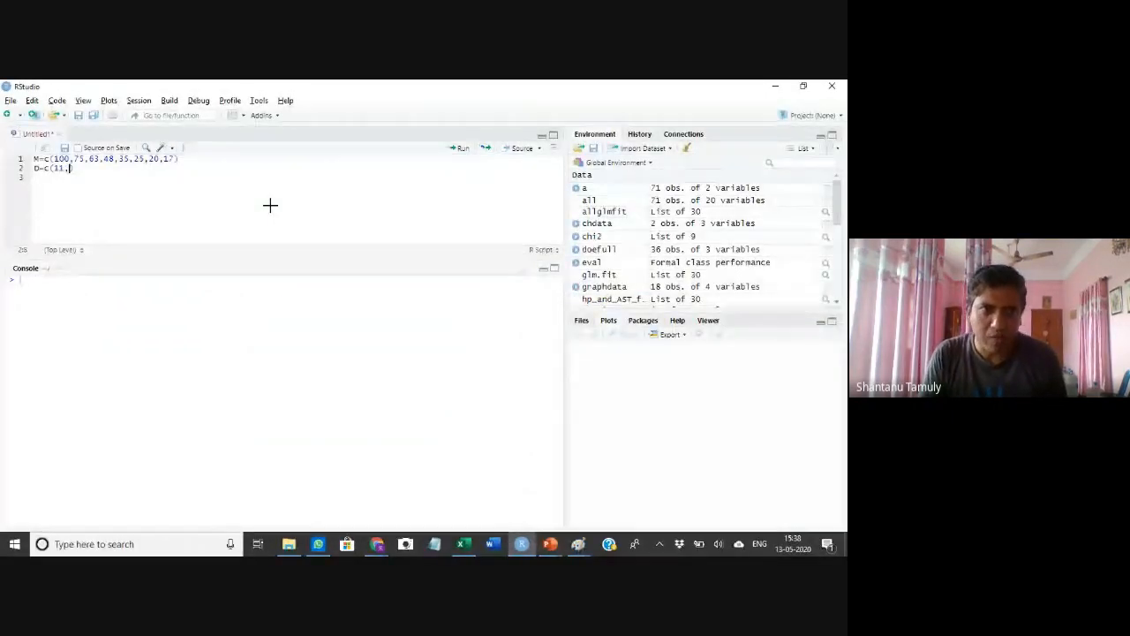
Add the distances 22, 35 and 55 to the D vector, checking each against the slide's Distance column
key("alt+Tab")
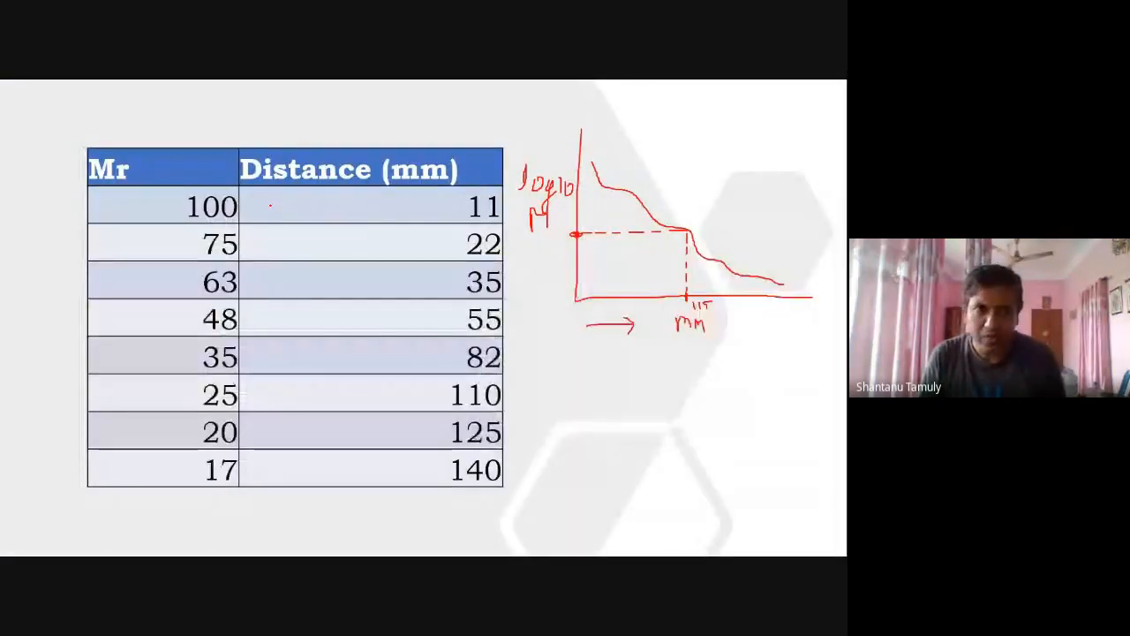
key("alt+Tab")
type(",22,")
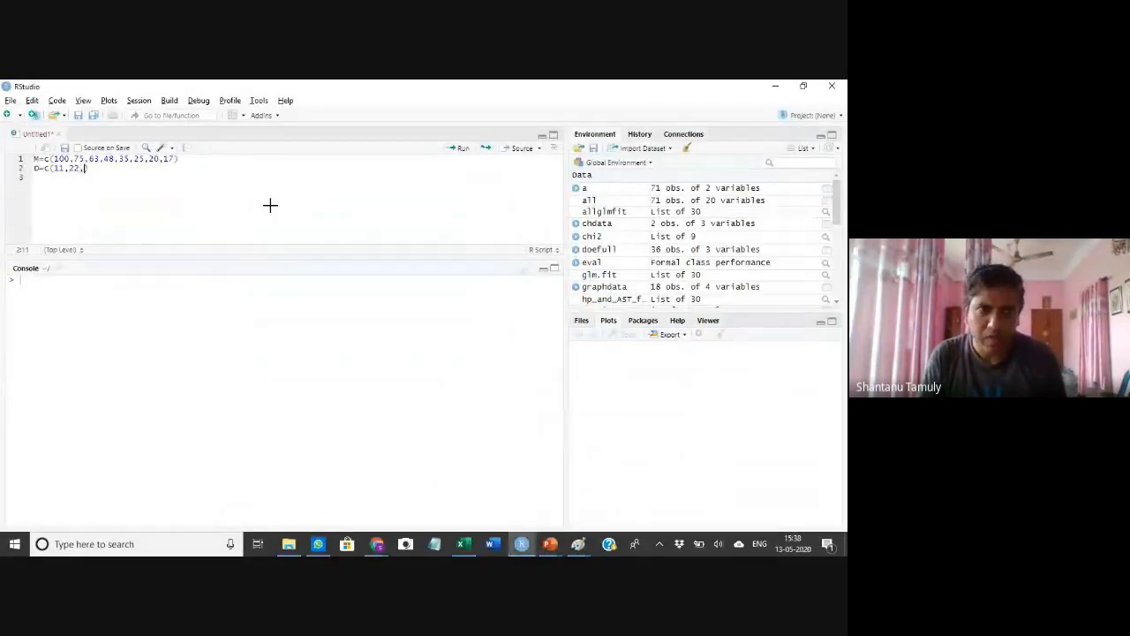
key("alt+Tab")
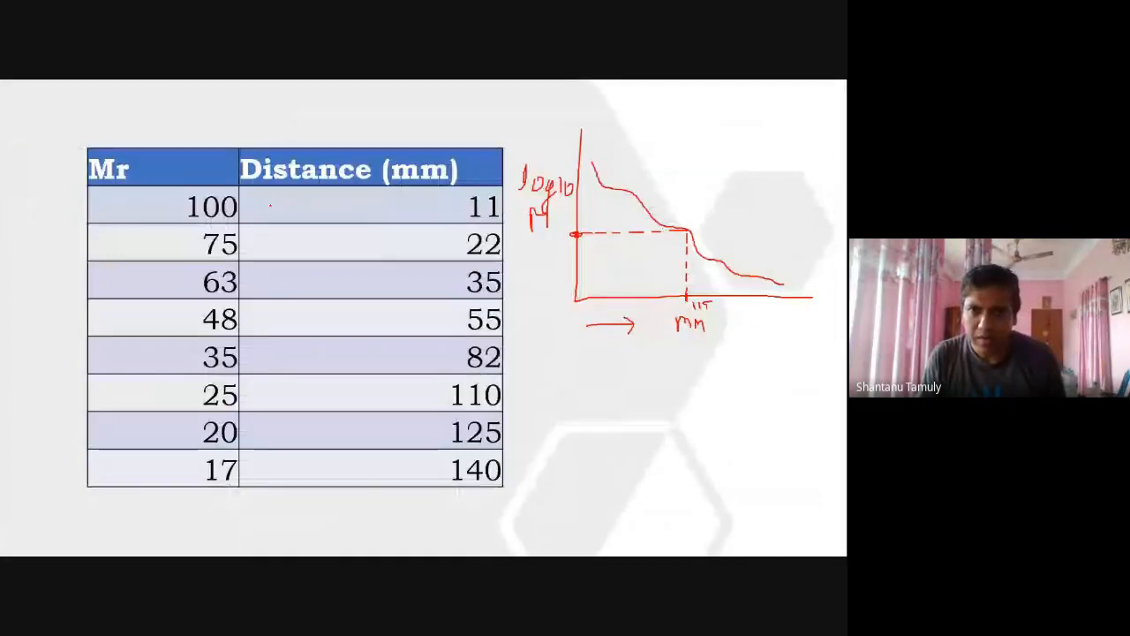
key("alt+Tab")
type("35)")
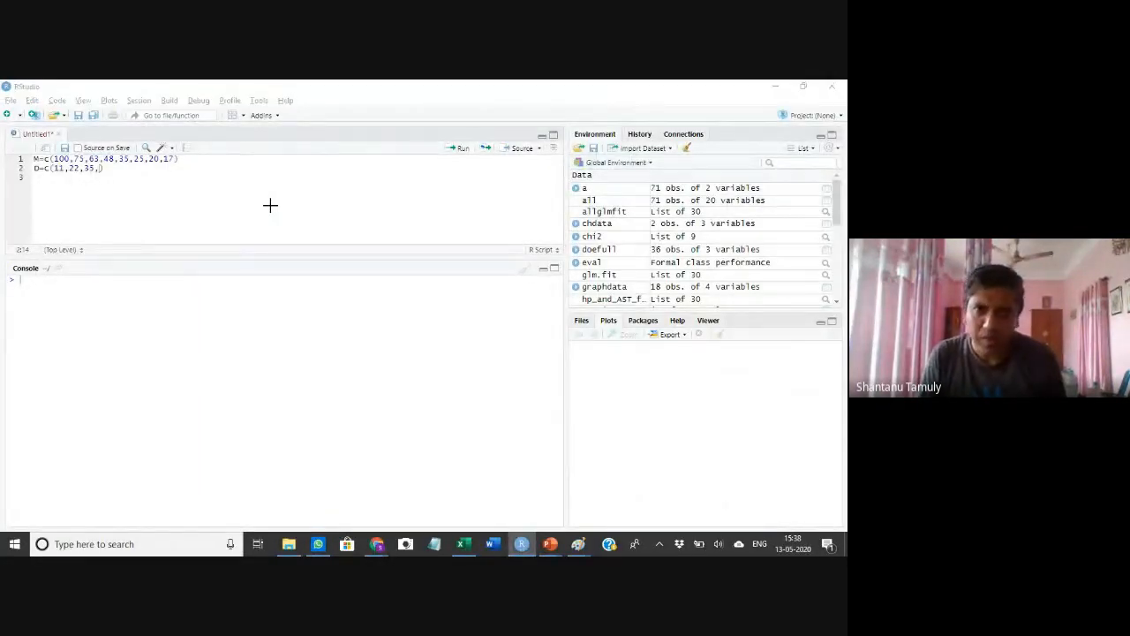
key("alt+Tab")
key("alt+Tab")
key("BackSpace")
type(",55,")
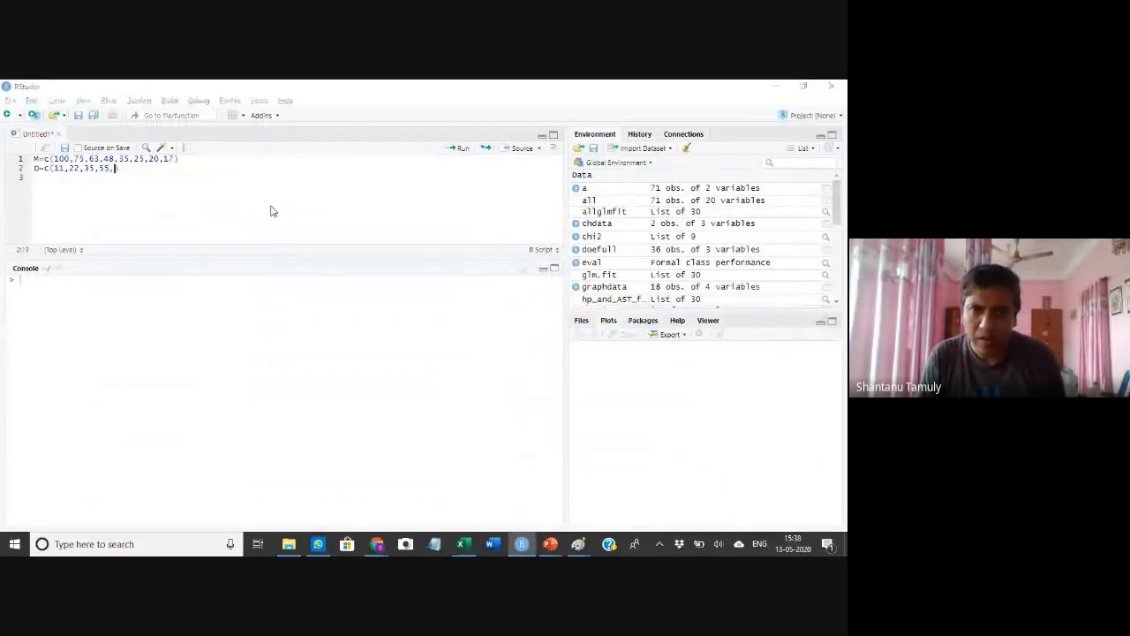
Add the distances 82 and 110 to the D vector, reading them from the slide
key("alt+Tab")
key("alt+Tab")
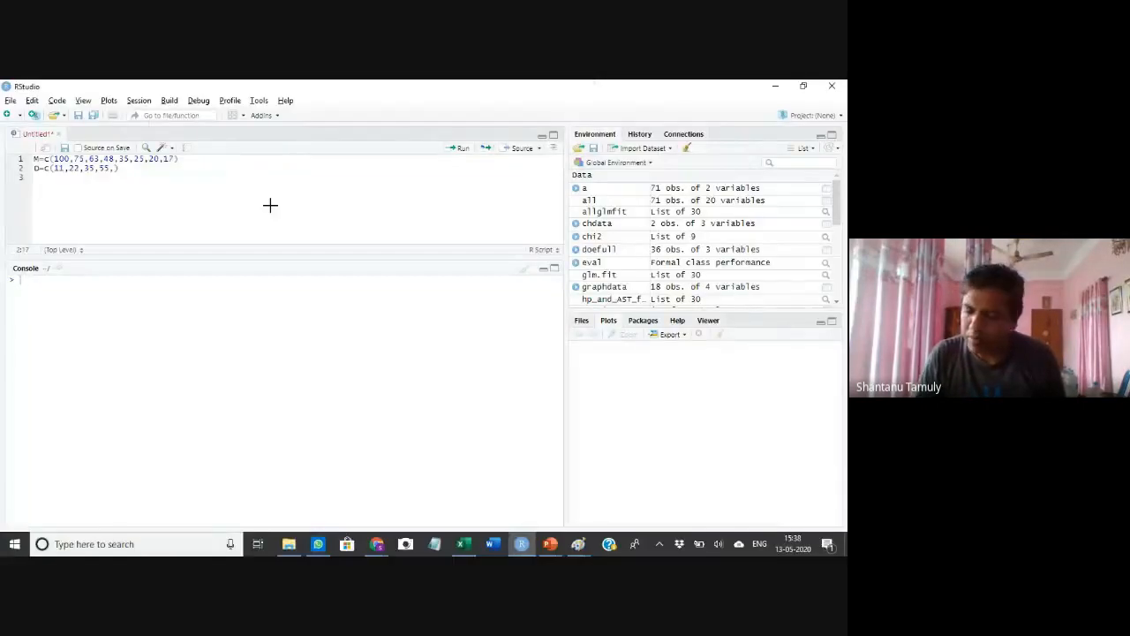
type("82,")
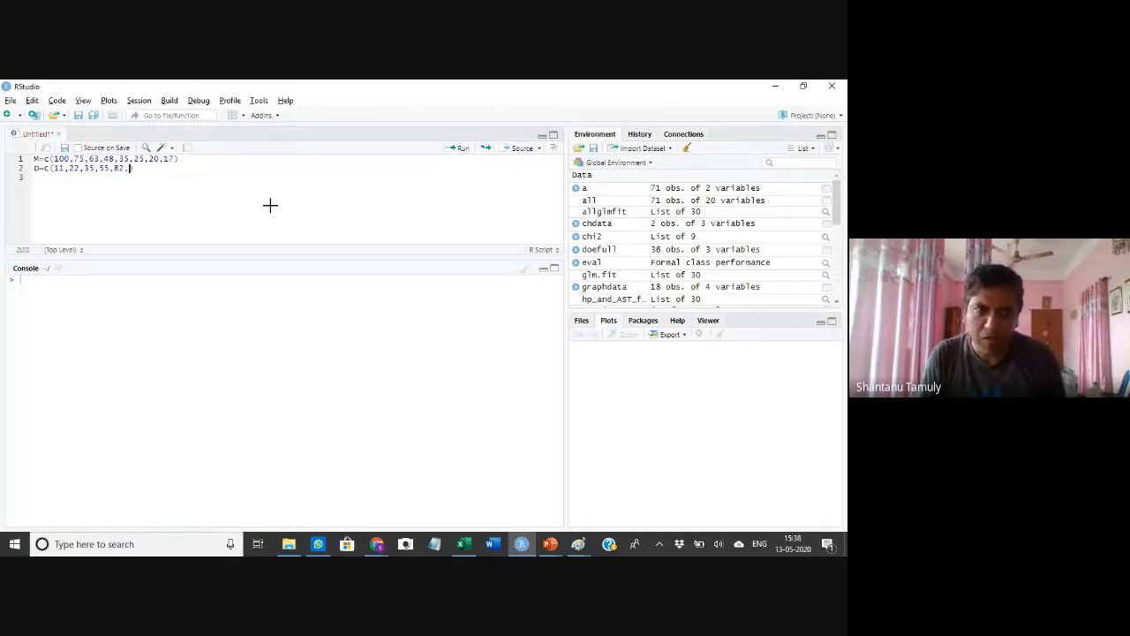
key("alt+Tab")
key("alt+Tab")
type(",110")
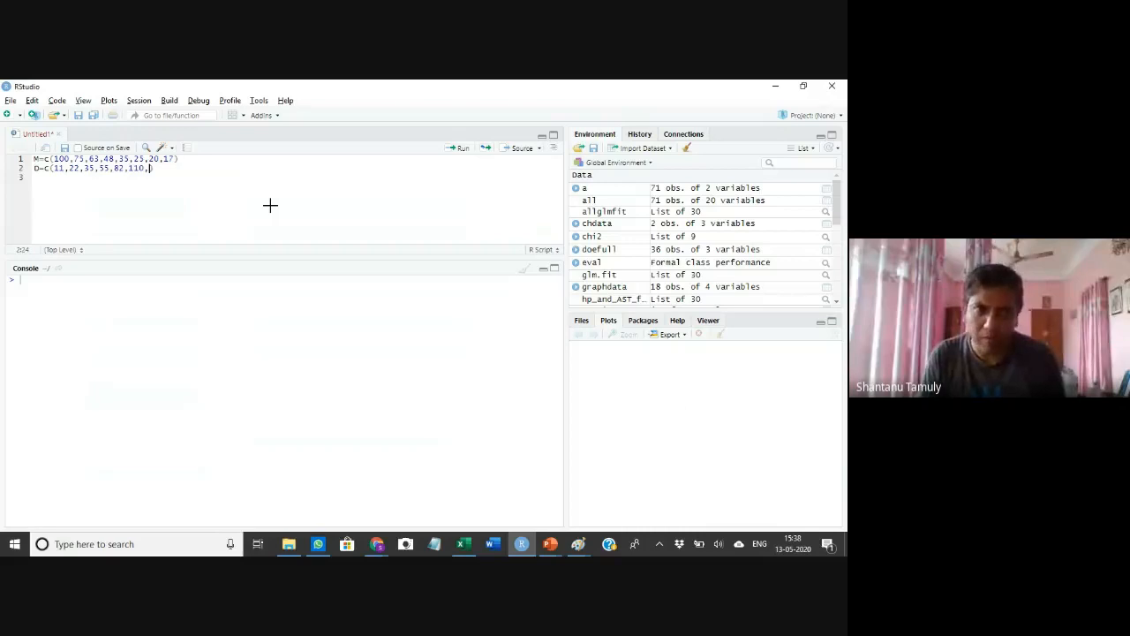
Complete D with 125 and 140, close the bracket and move to a new line
key("alt+Tab")
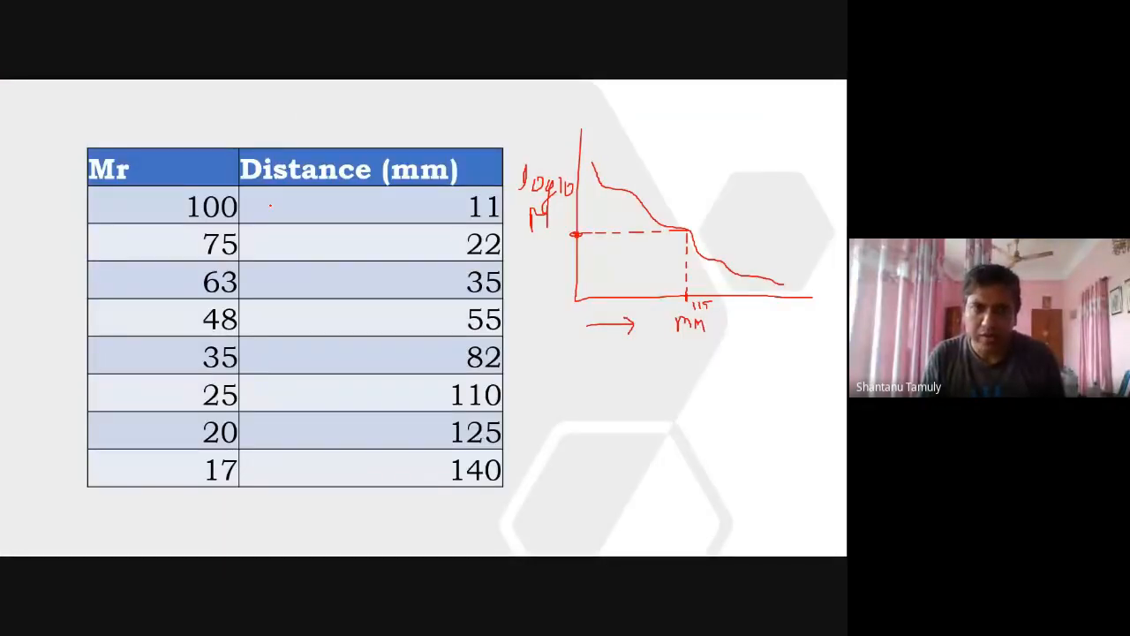
key("alt+Tab")
type(",")
type("125,")
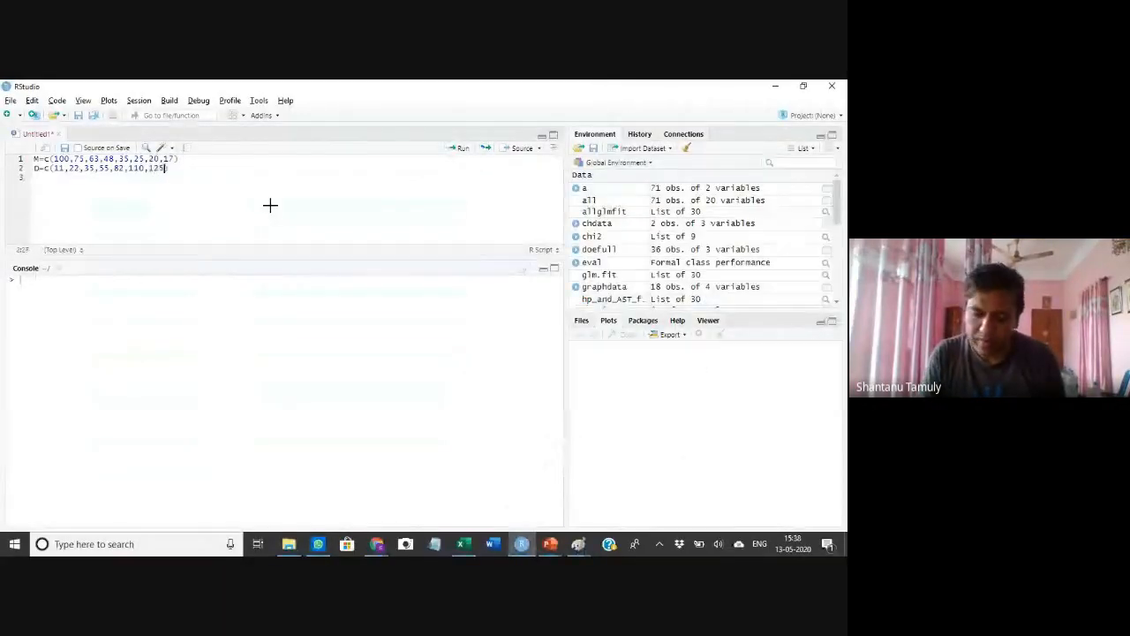
key("alt+Tab")
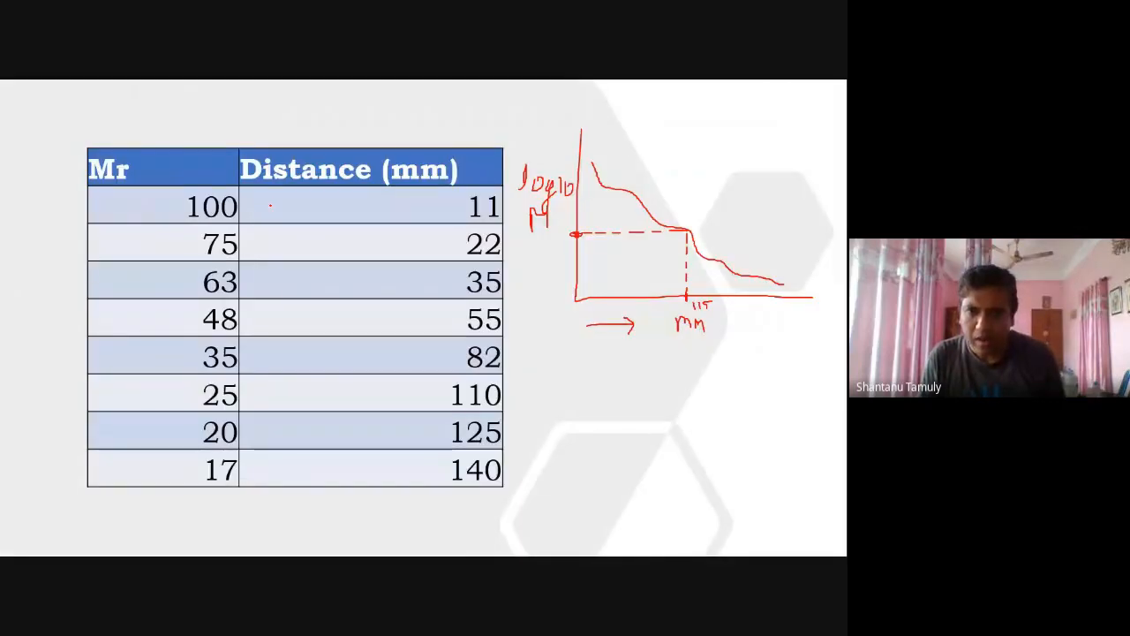
key("alt+Tab")
type("140")
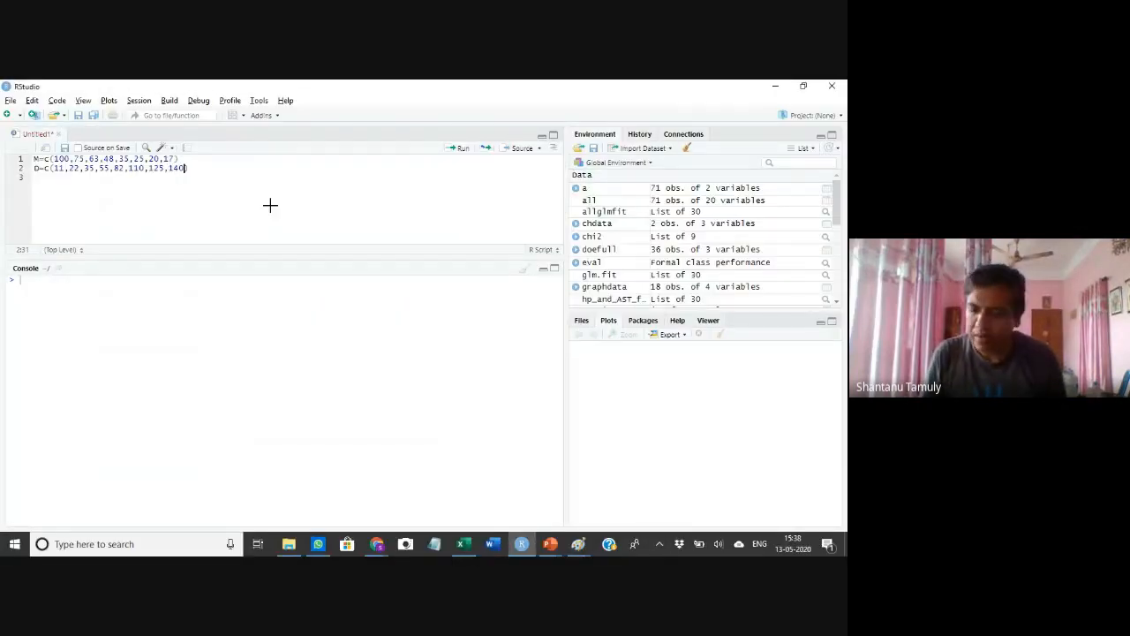
type(")")
key("Return")
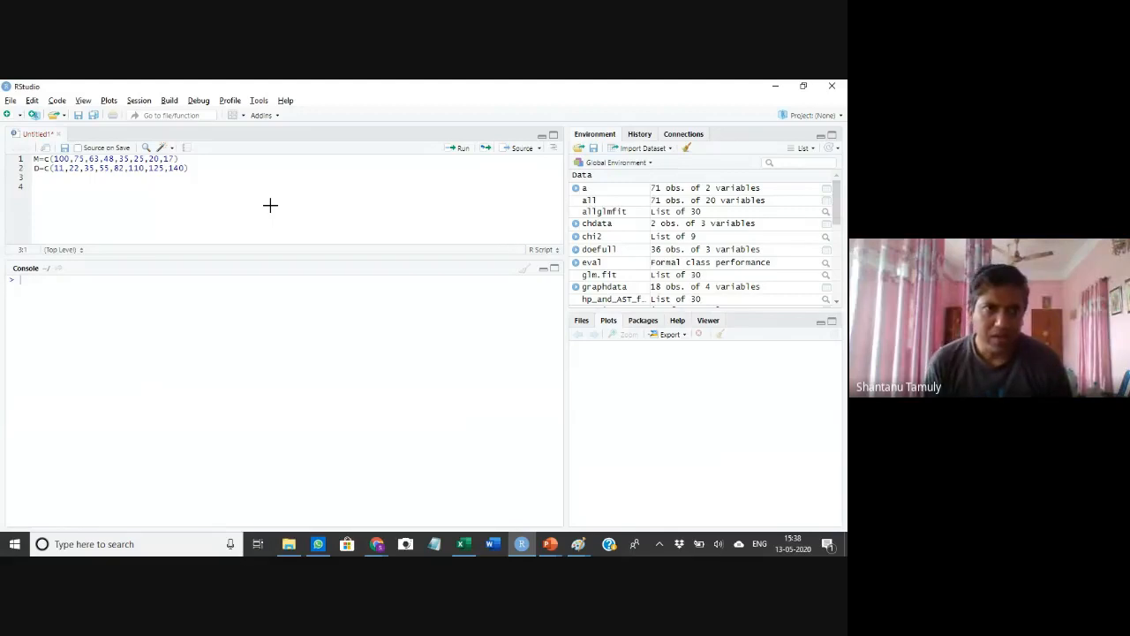
Run the M and D assignment lines in the console and clear the console
left_click(180, 158)
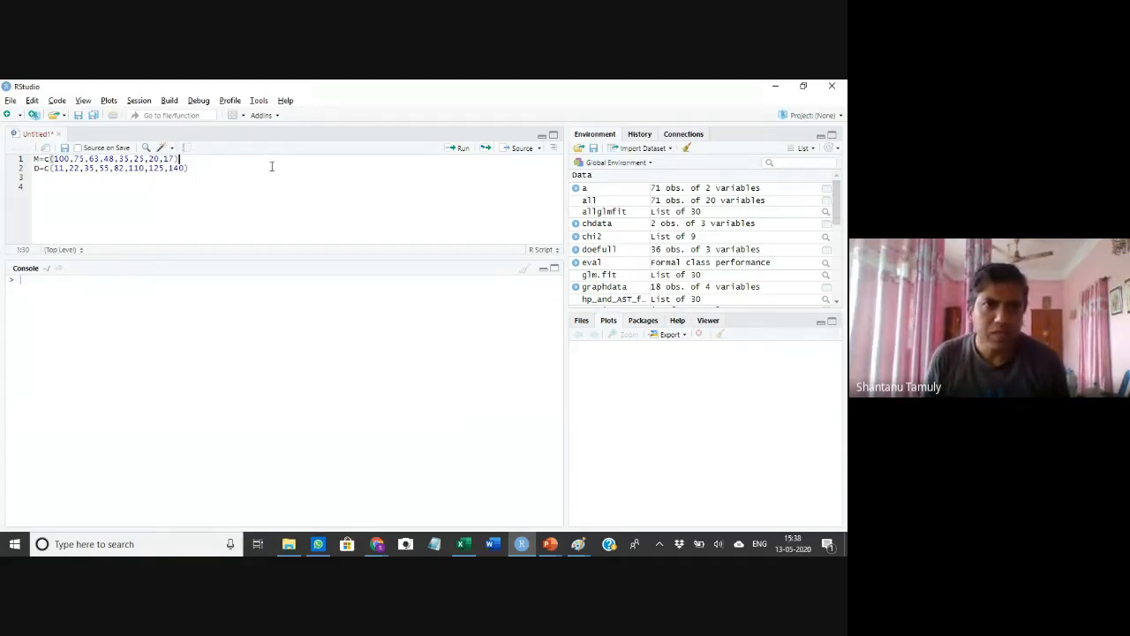
key("ctrl+Return")
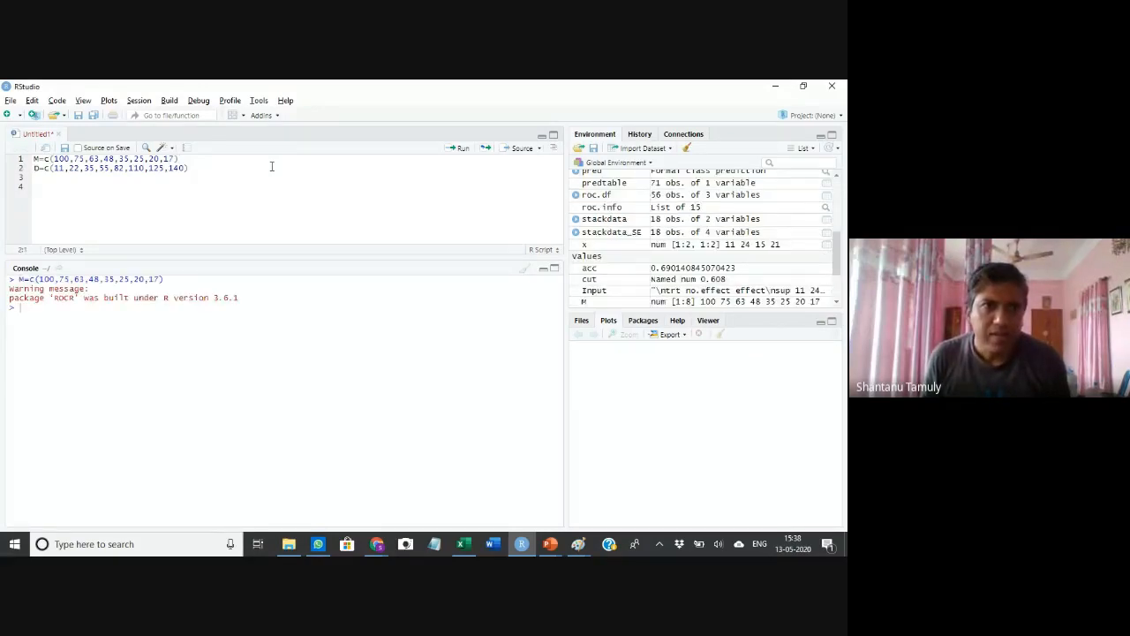
key("ctrl+Return")
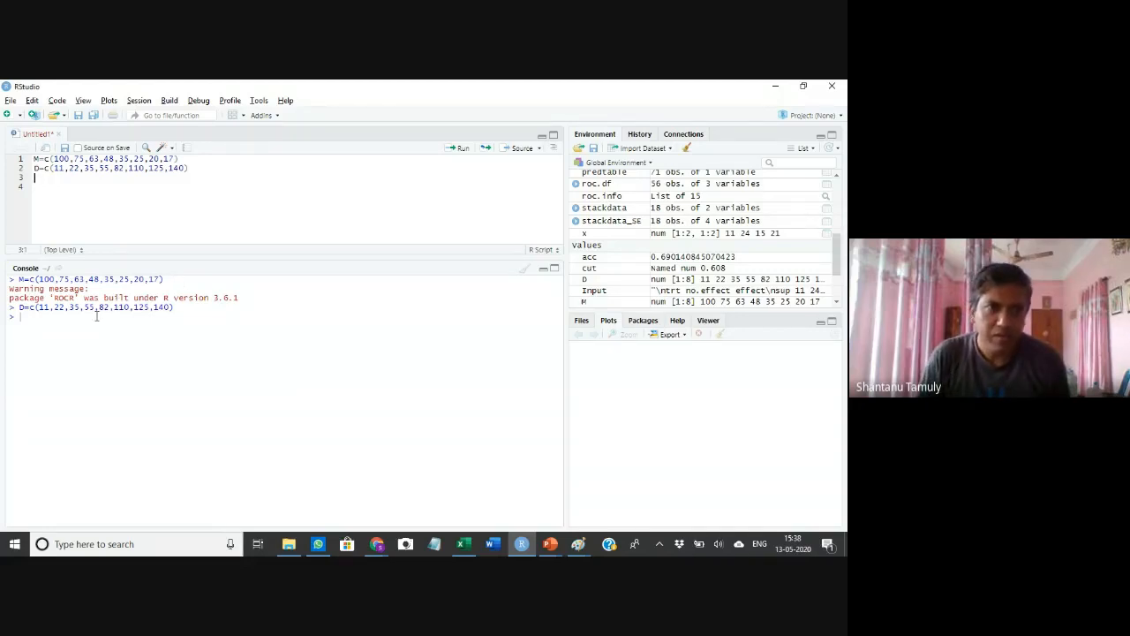
key("ctrl+l")
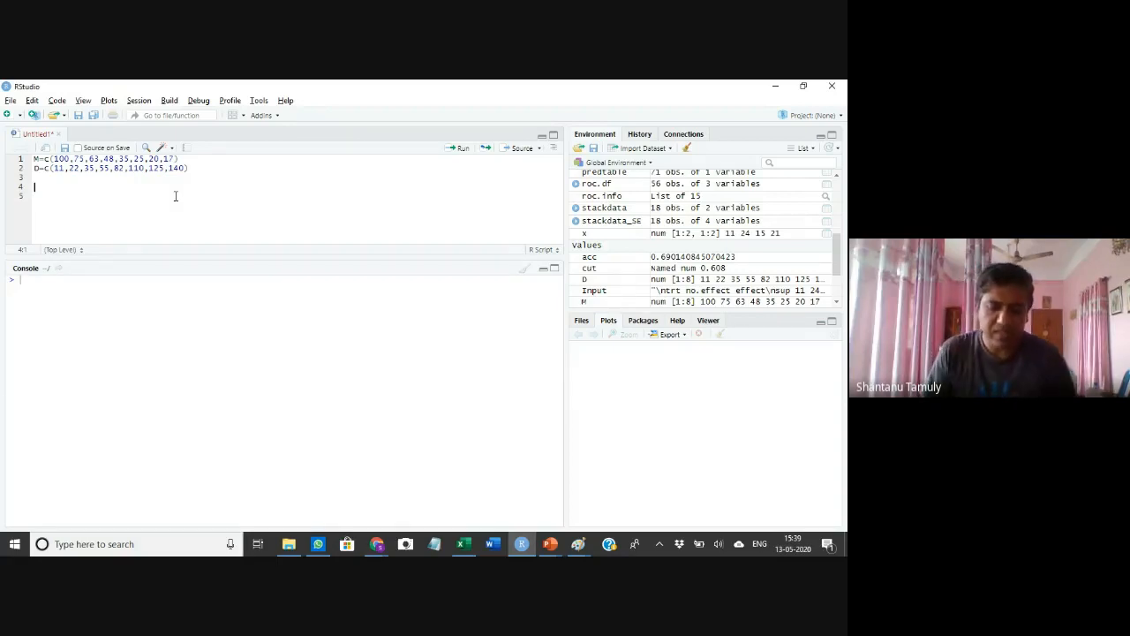
type("reg")
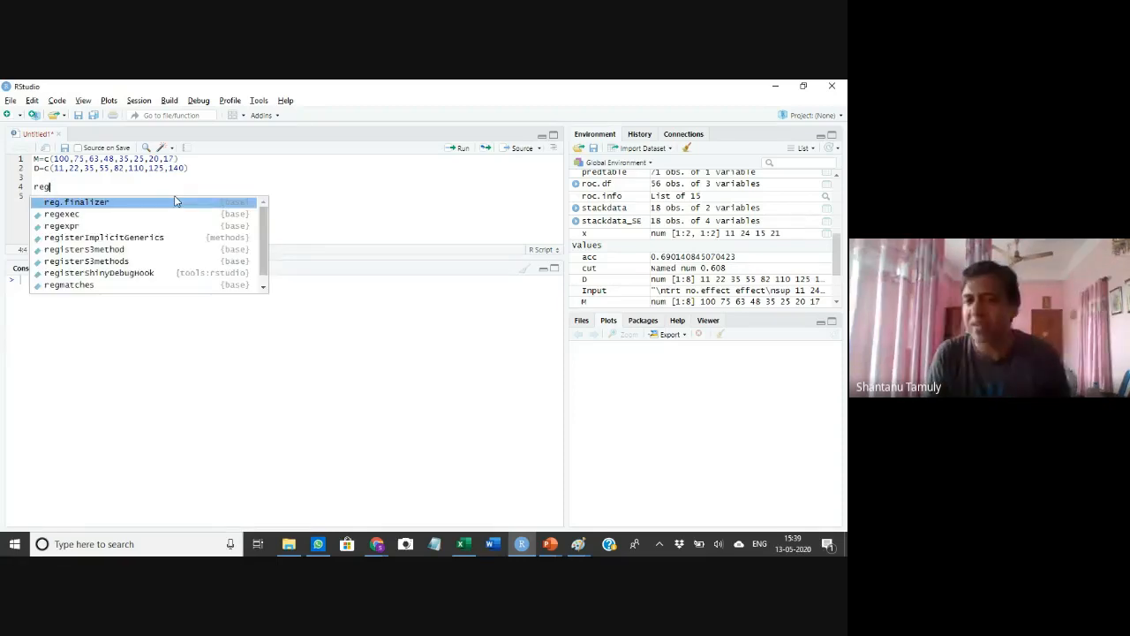
key("BackSpace")
key("BackSpace")
key("BackSpace")
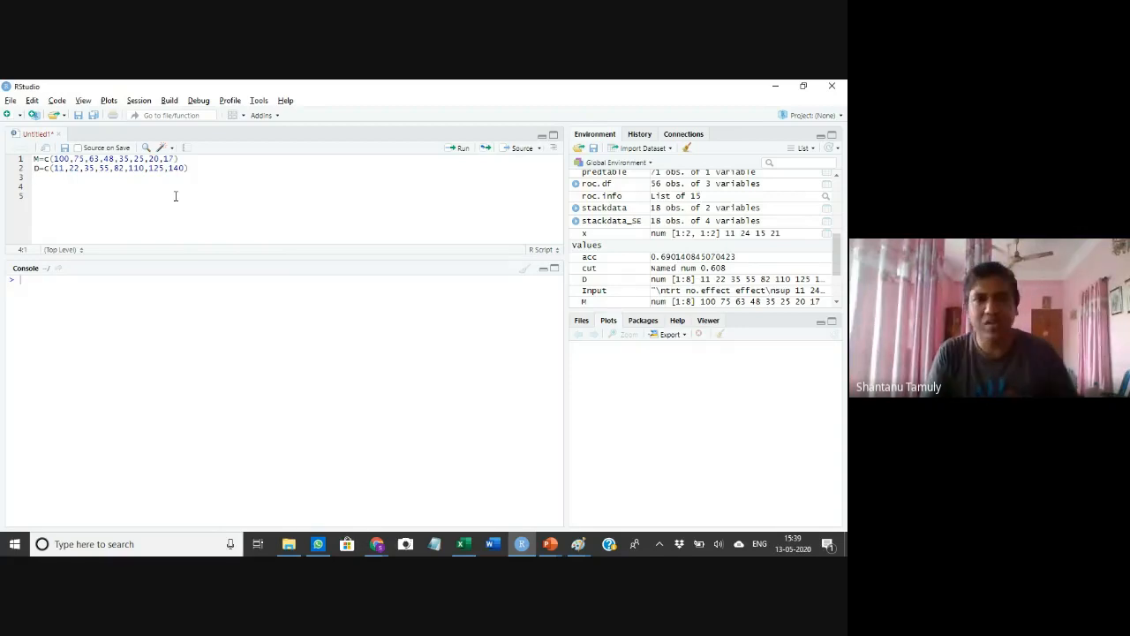
On line 4, assign the linear model lm(M~D) to an object named vbc712regression
type("vbc")
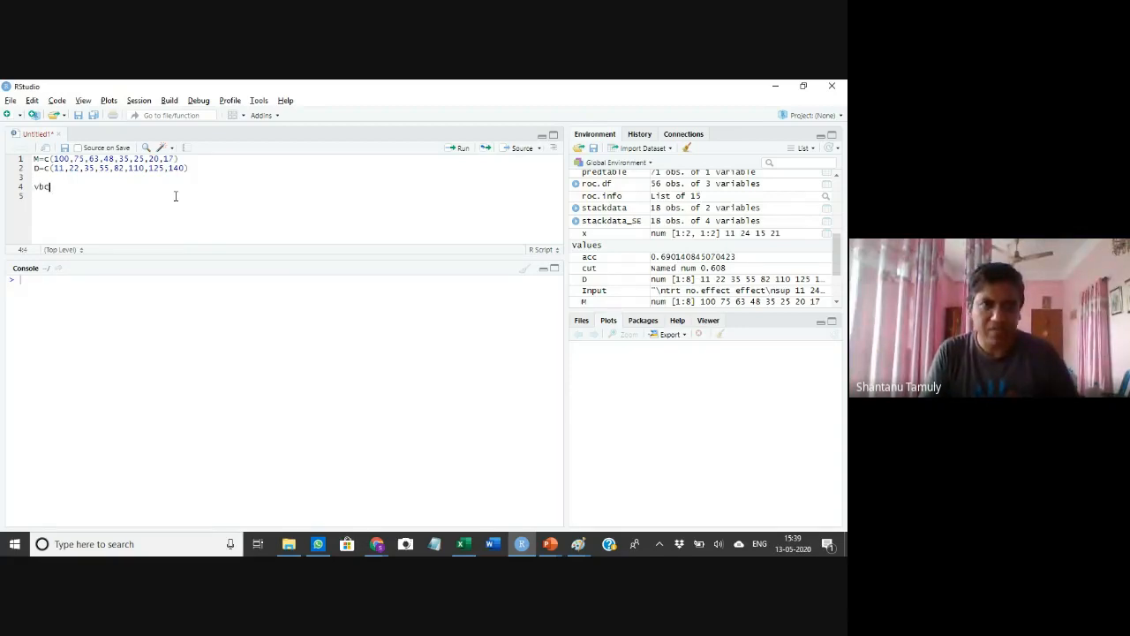
type("712")
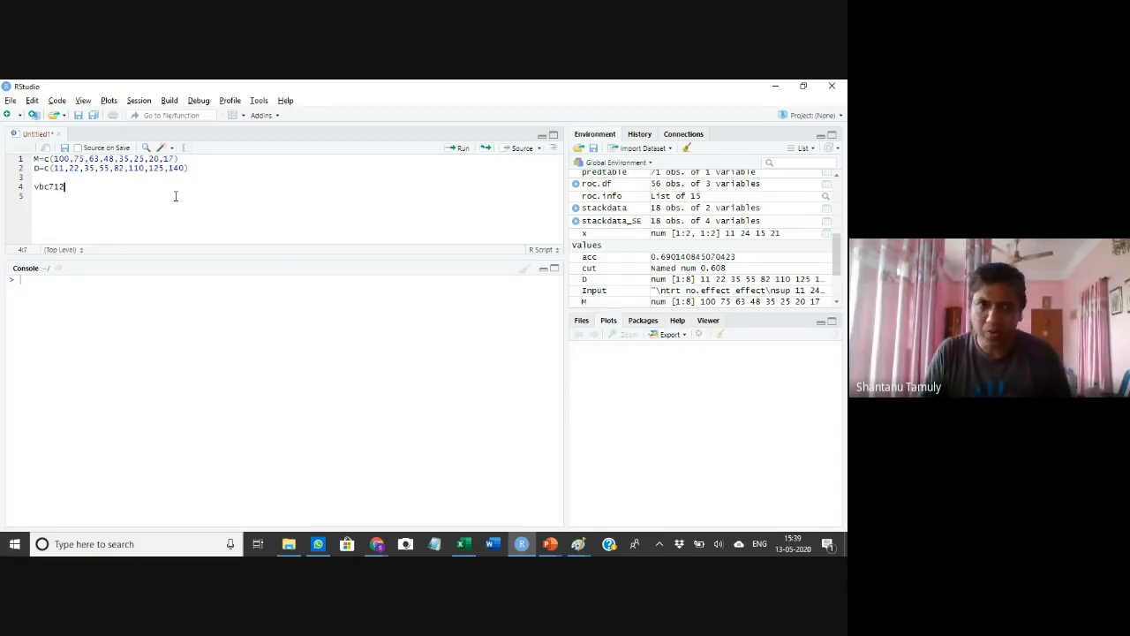
type("regre")
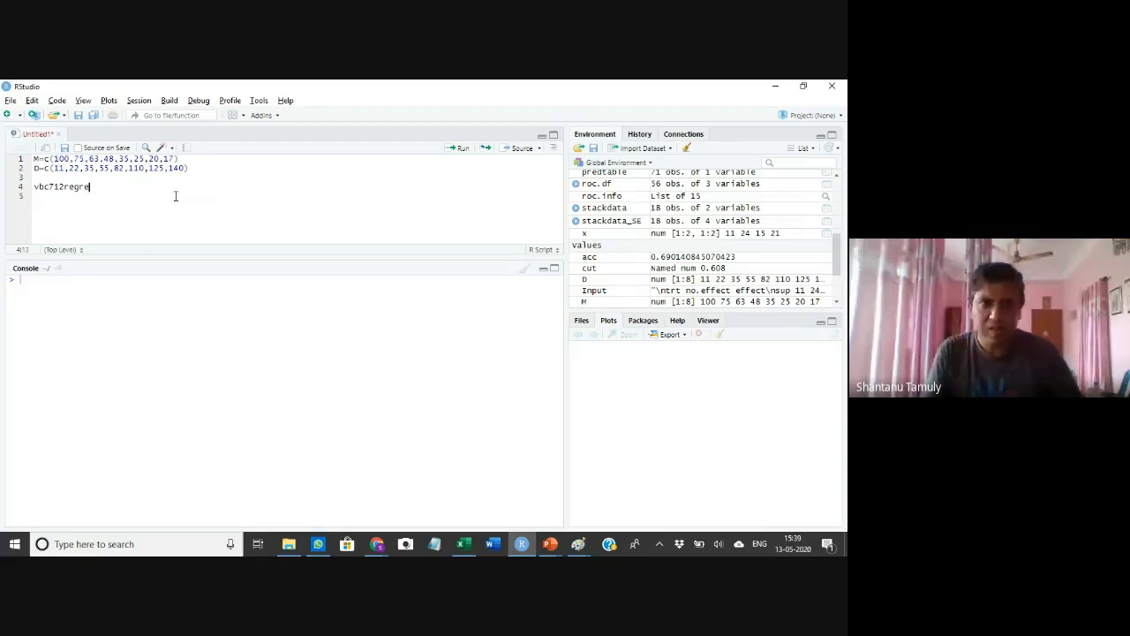
type("ssion")
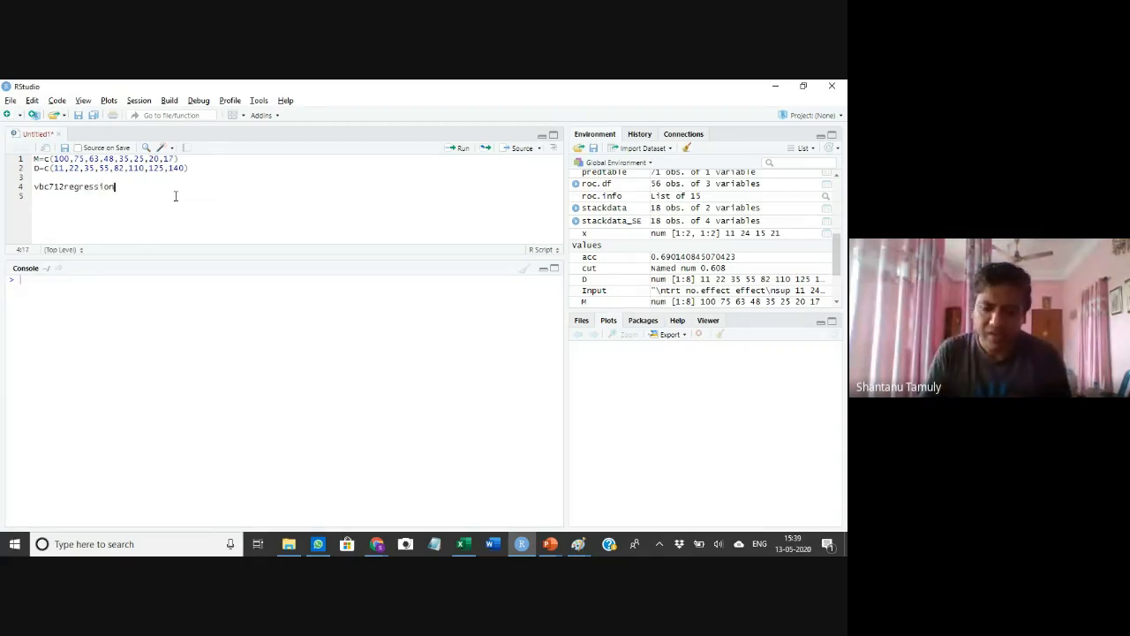
type("-")
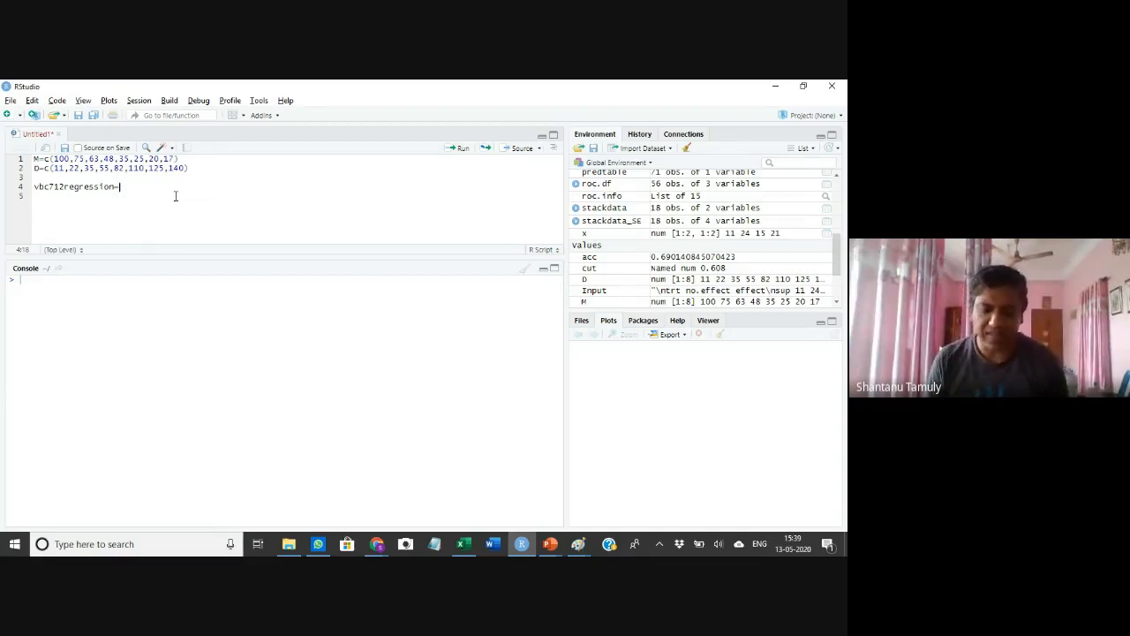
type("lm")
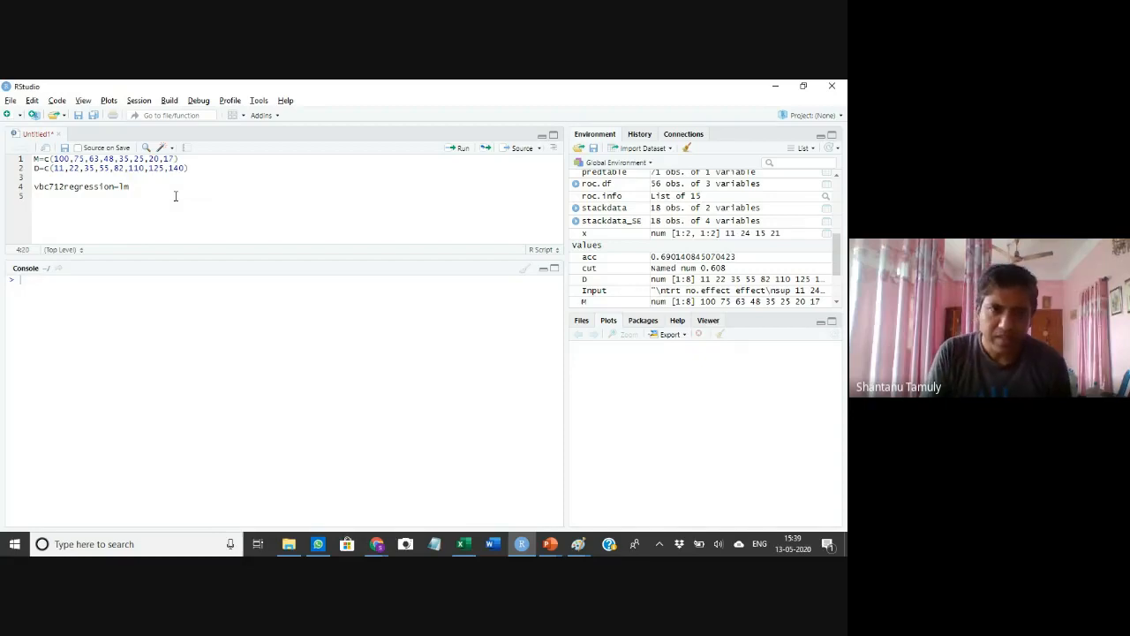
type("(")
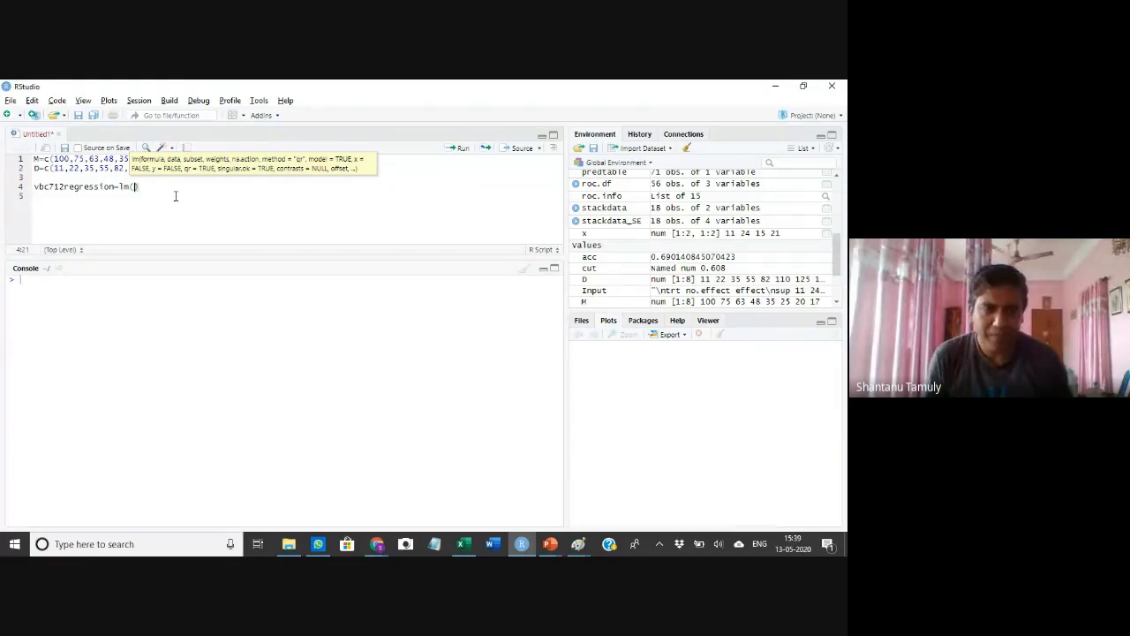
type("M")
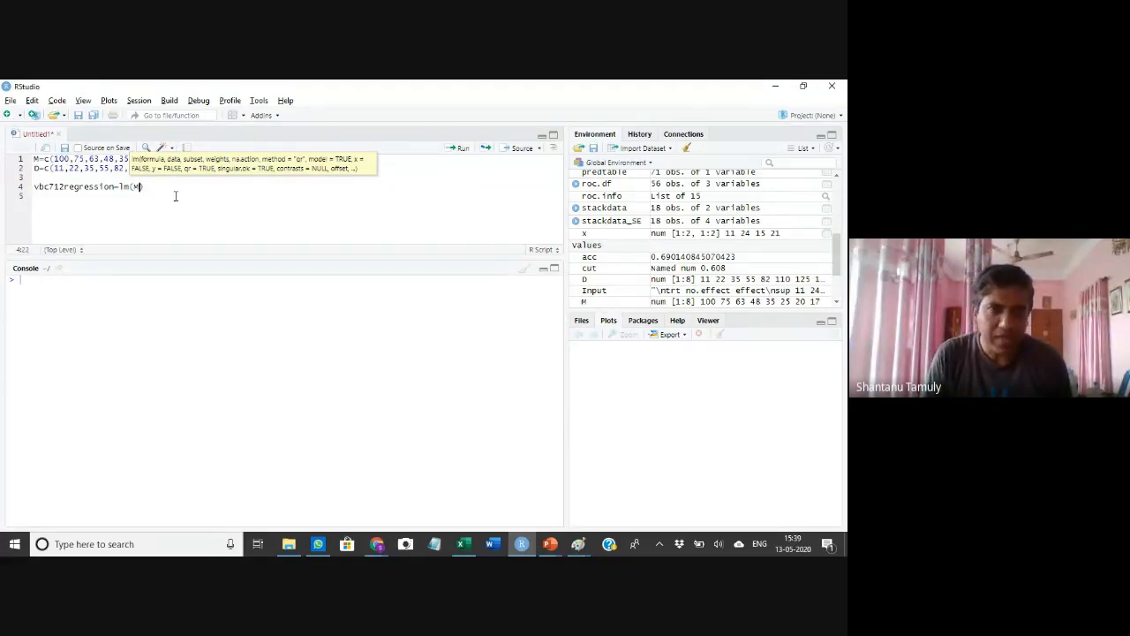
type("~")
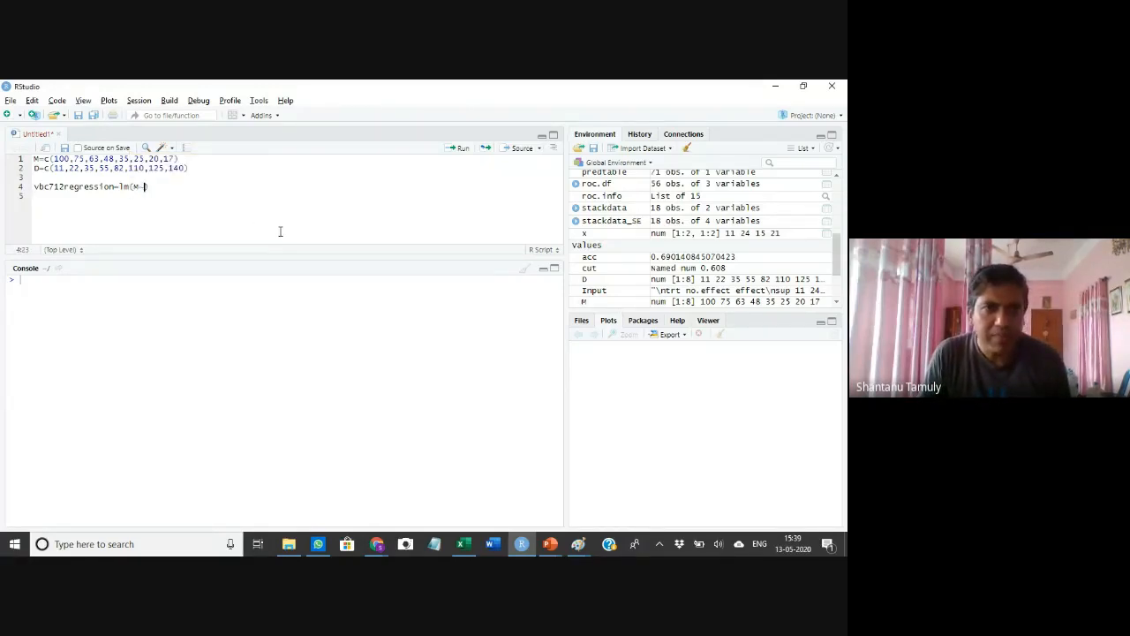
type("D")
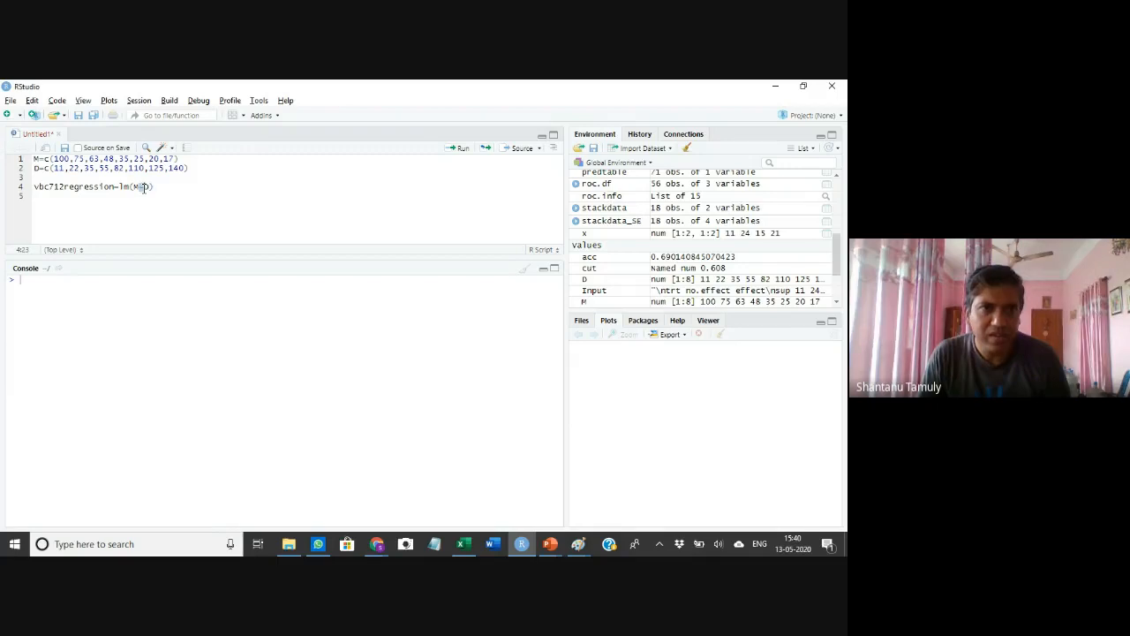
left_click(181, 189)
left_click(152, 187)
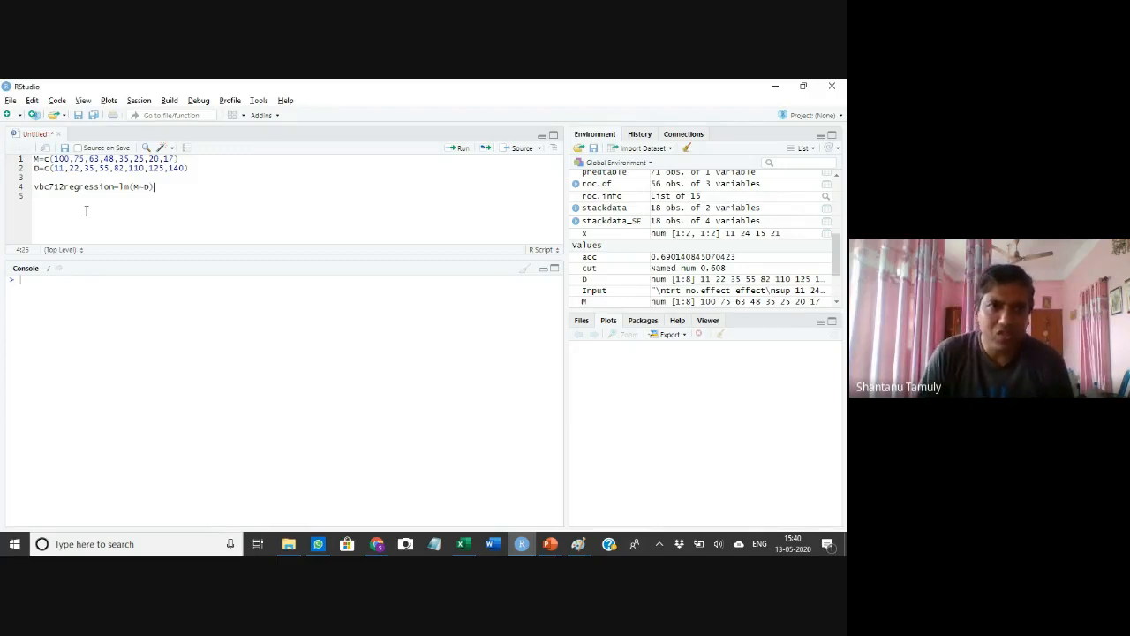
Change the model's response from M to log10(M) so it reads lm(log10(M)~D)
left_click(133, 186)
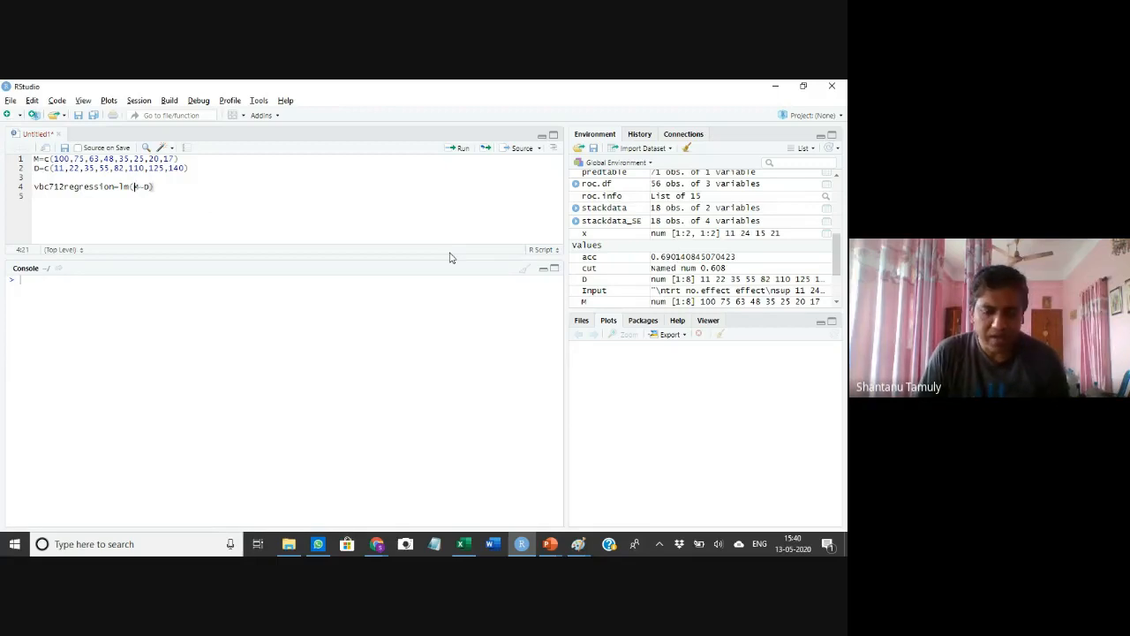
type("log")
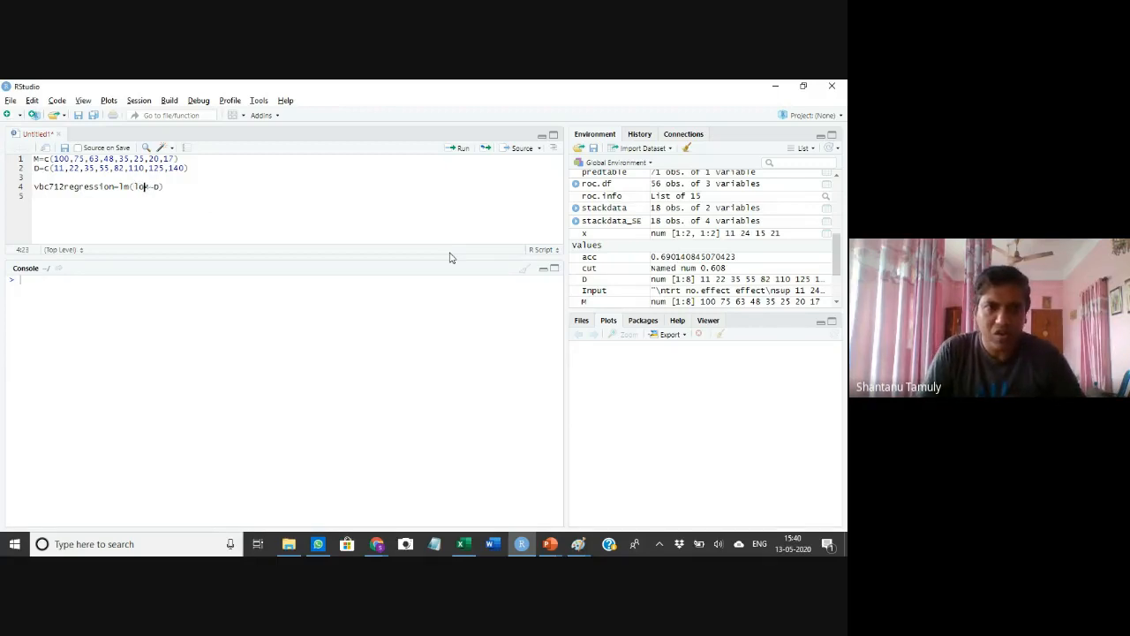
type("10")
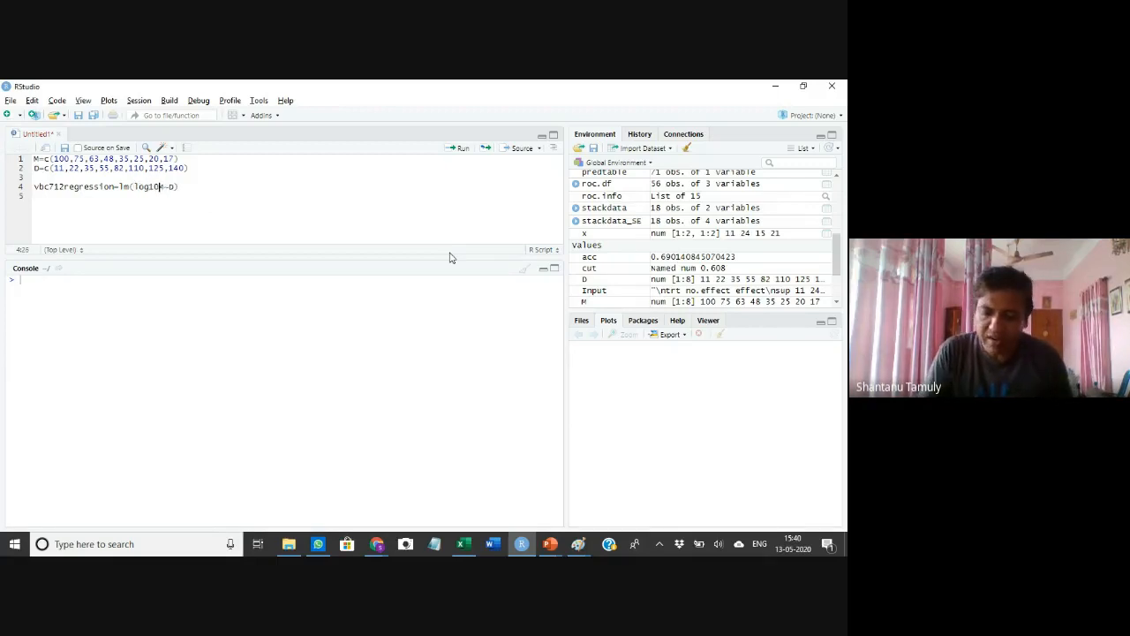
type("(")
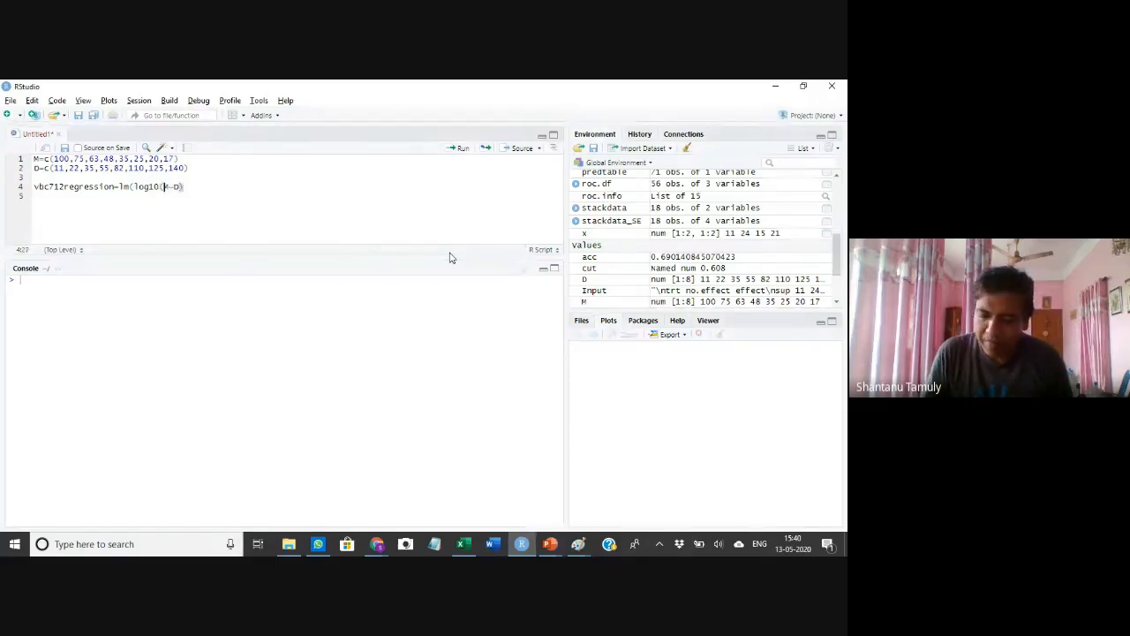
key("Right")
type(")")
left_click(269, 188)
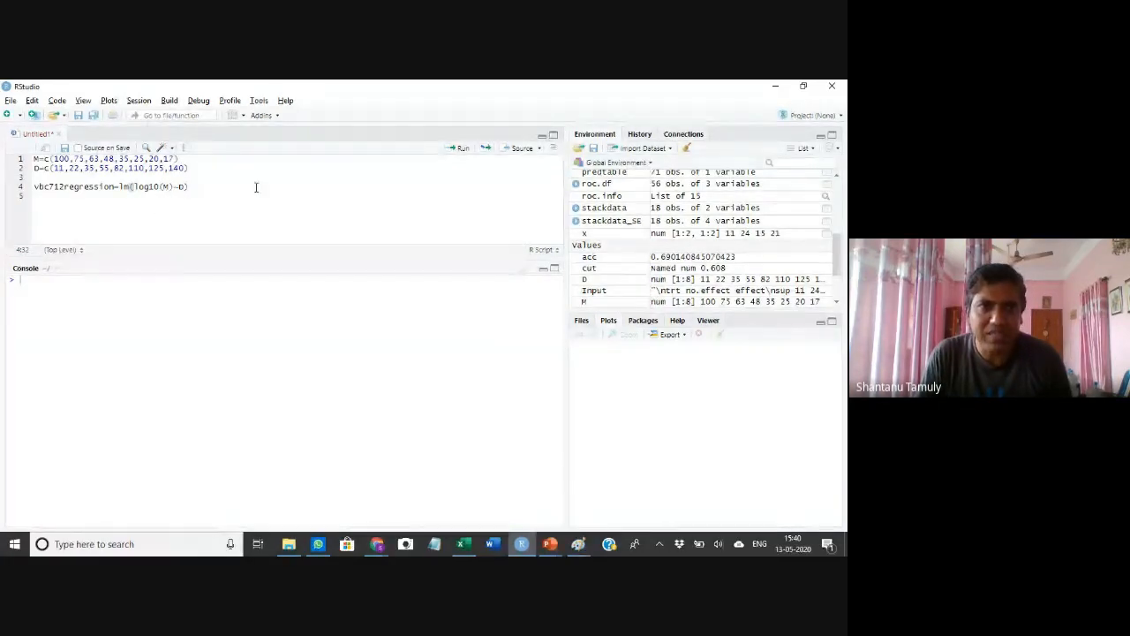
On a new line 5, add summary(vbc712regression) to display the fitted model's summary
key("Return")
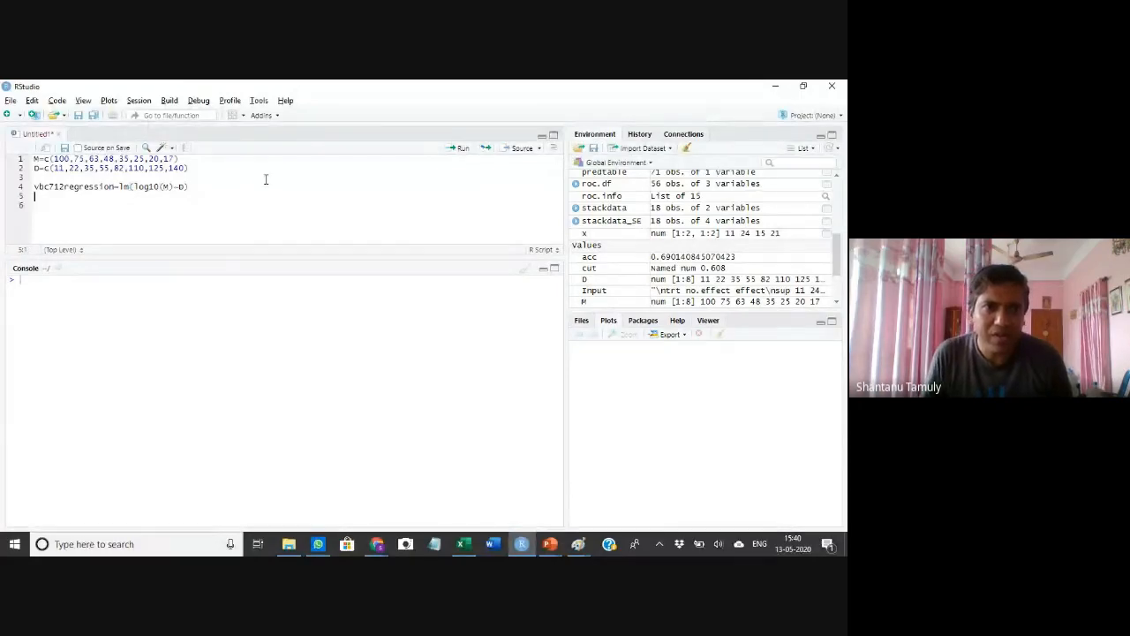
type("sum")
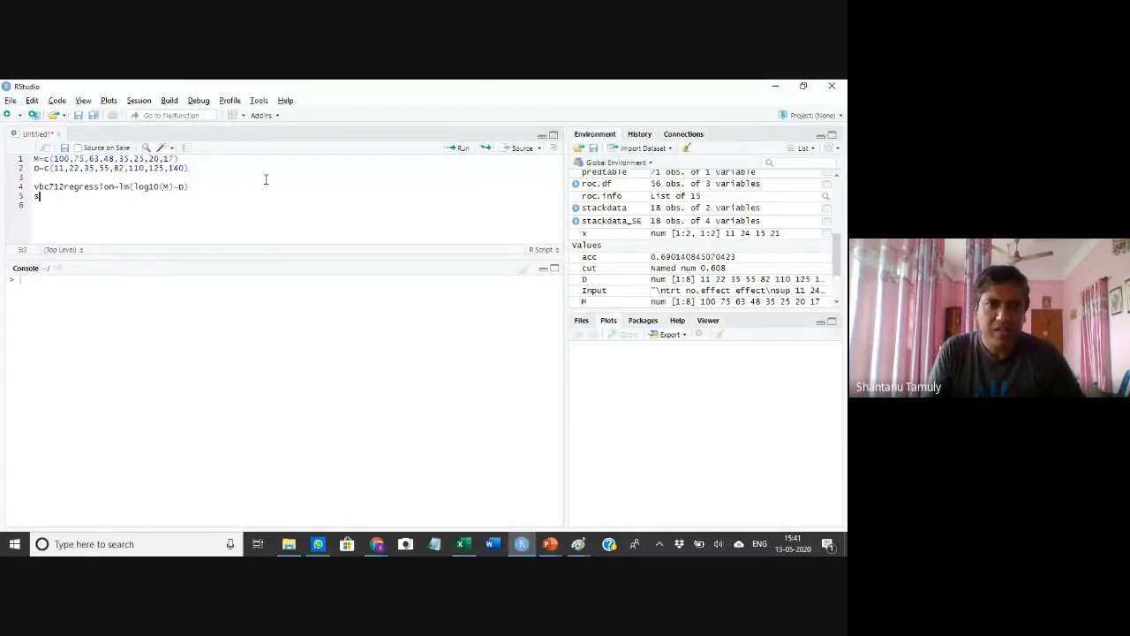
type("mary")
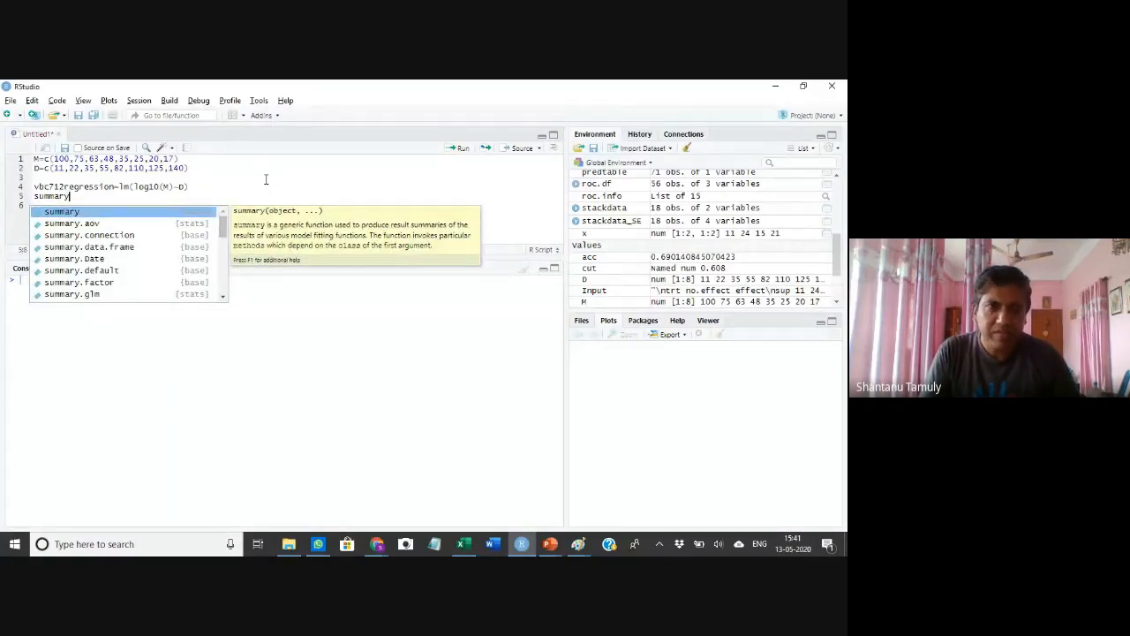
type("(")
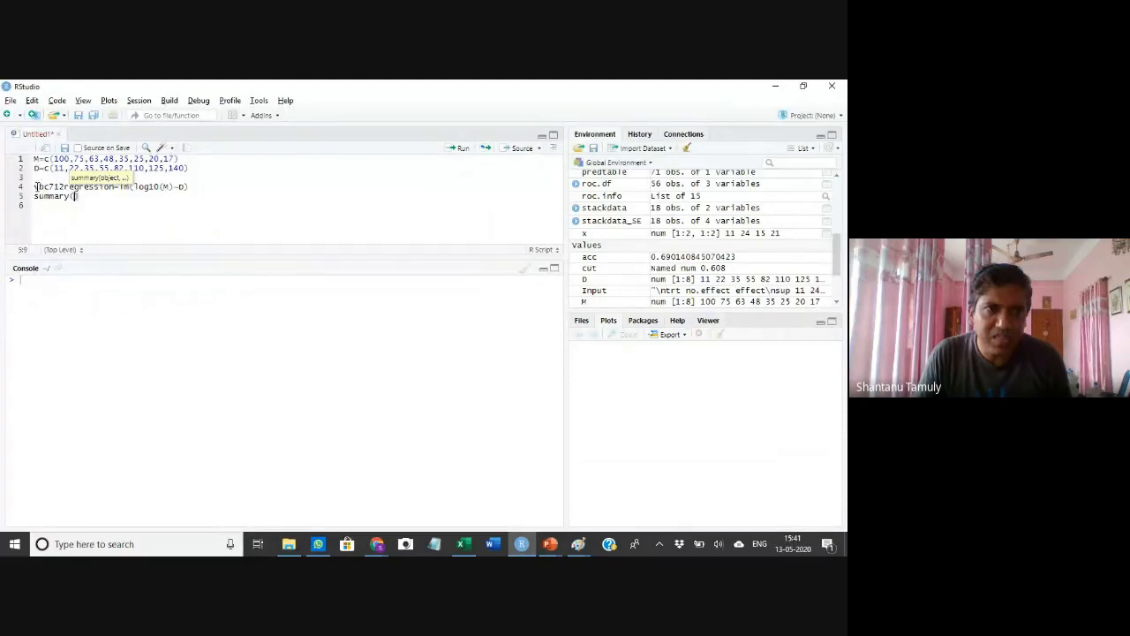
left_click_drag(35, 186, 110, 198)
key("ctrl+c")
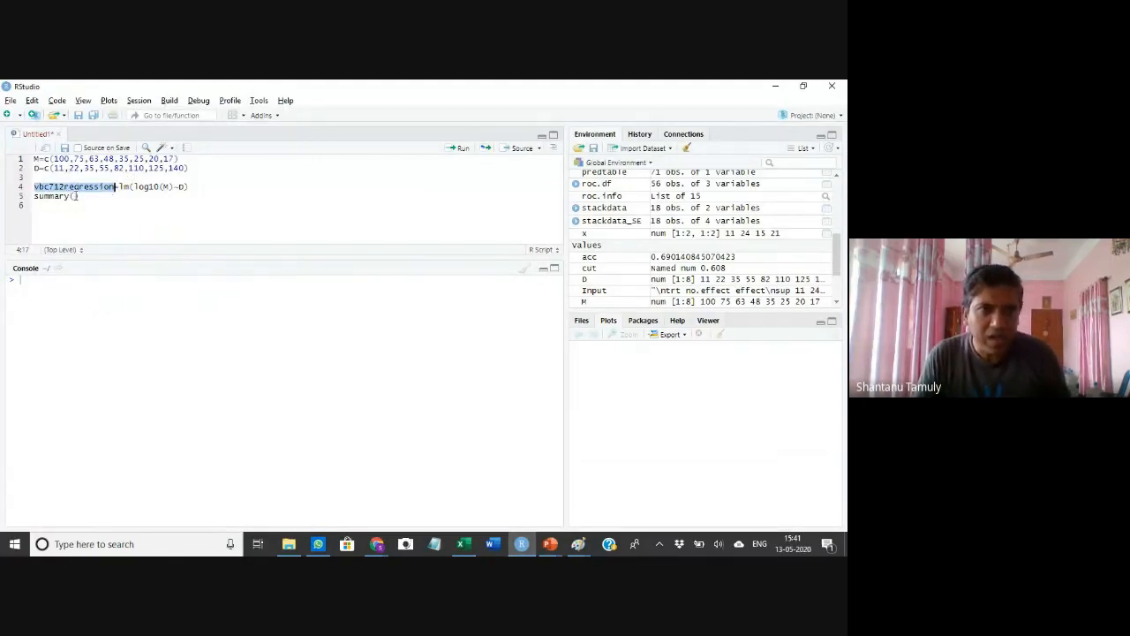
left_click(76, 196)
key("ctrl+v")
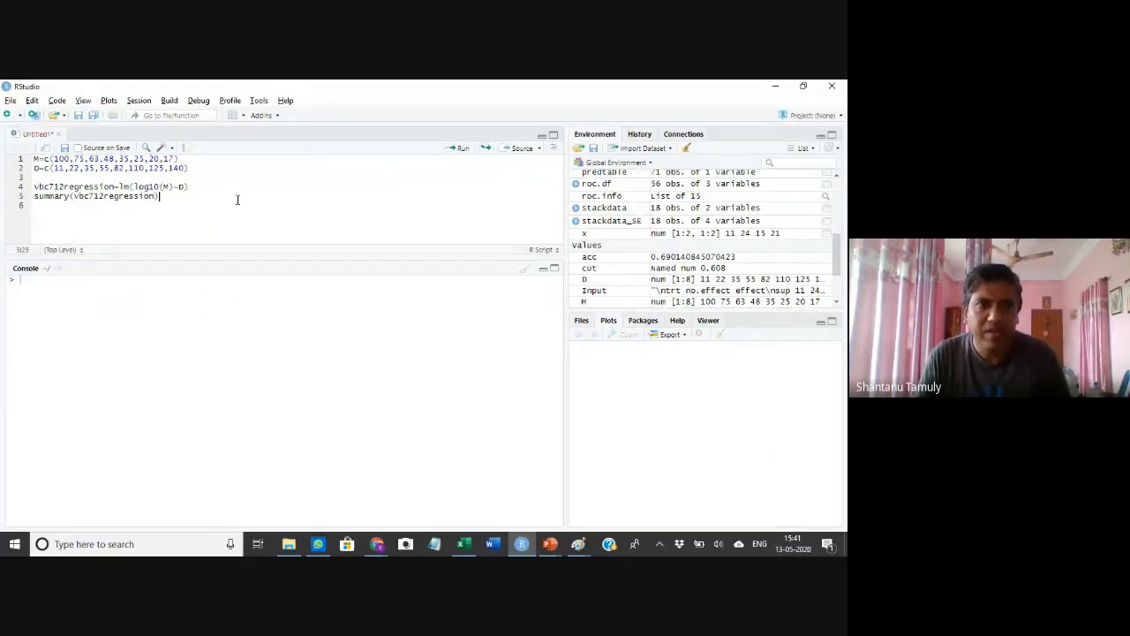
left_click(280, 229)
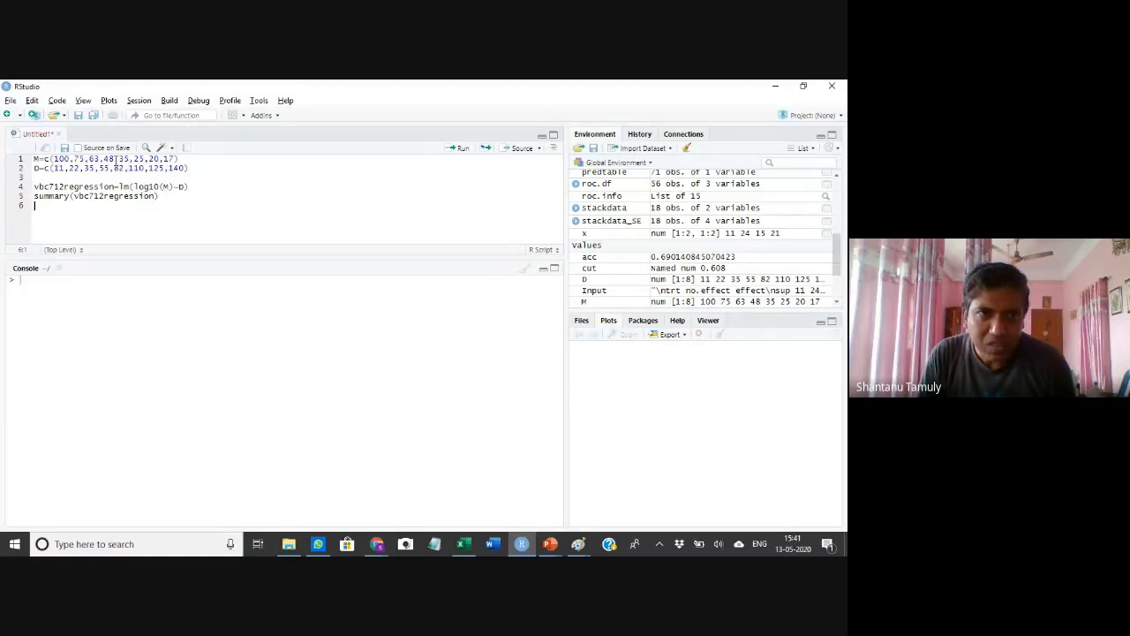
Insert a blank line after the M assignment, then run the M and D assignment lines one at a time
left_click(54, 159)
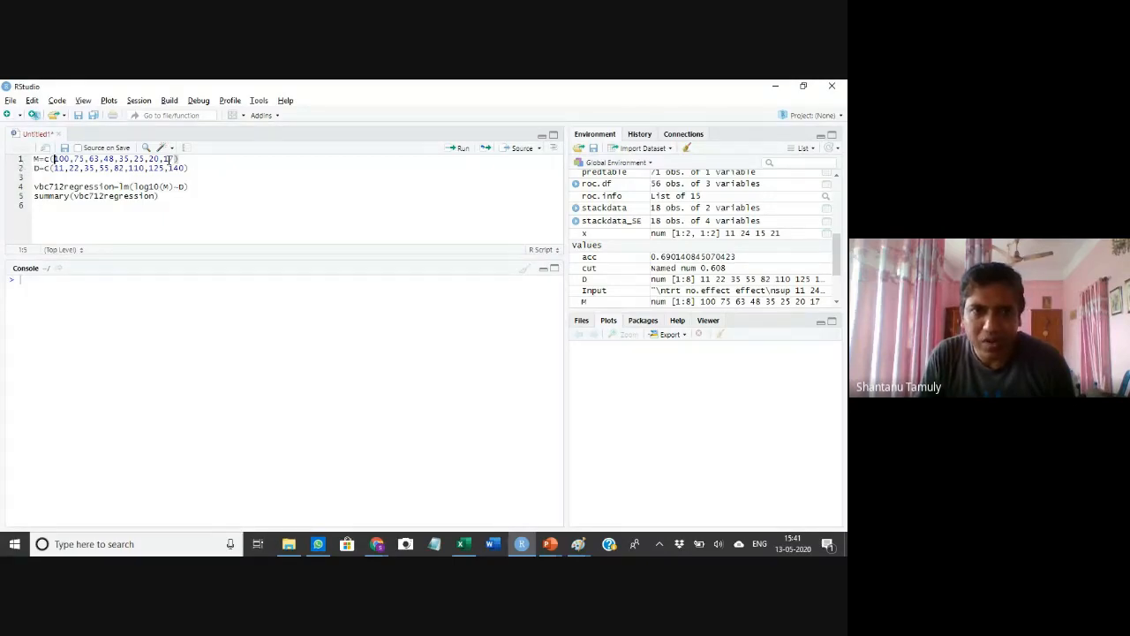
left_click(109, 159)
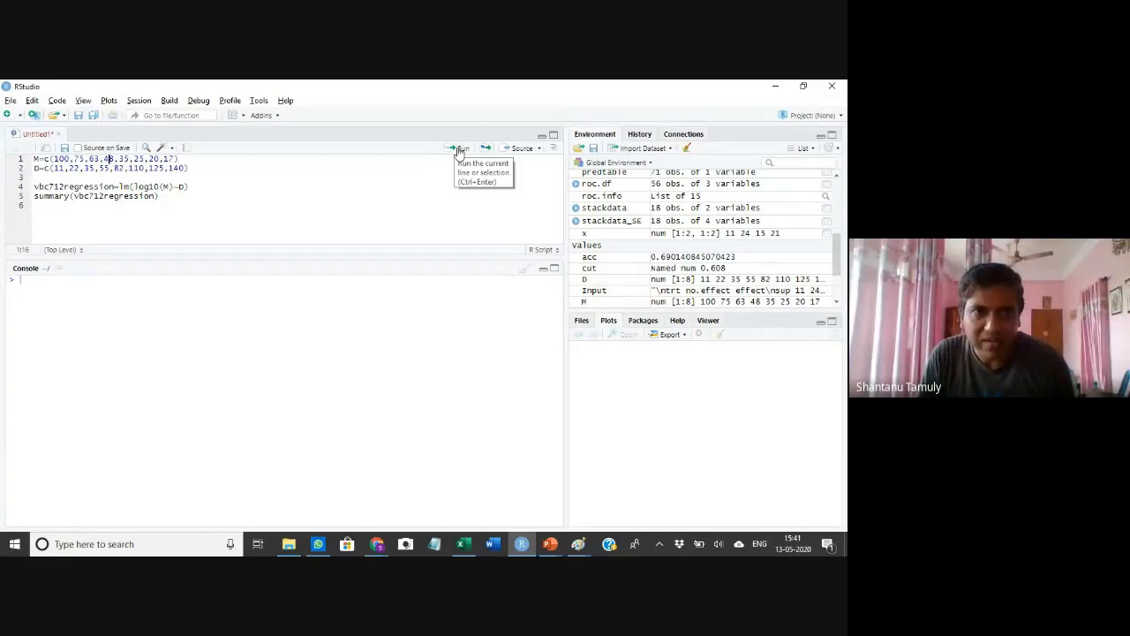
left_click(195, 158)
key("Return")
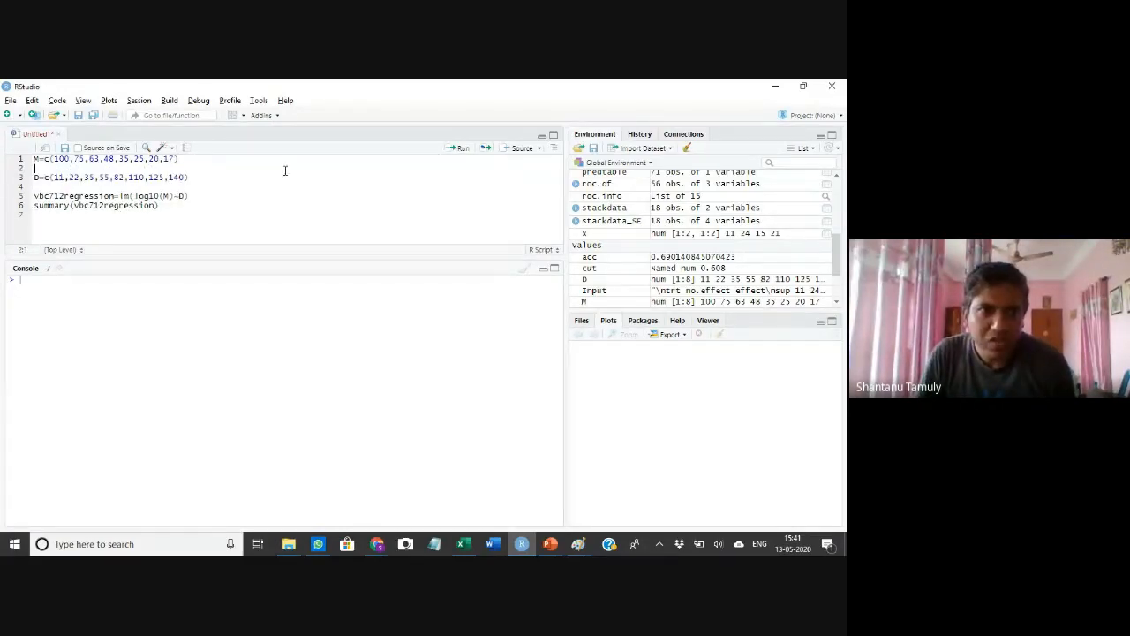
left_click(106, 159)
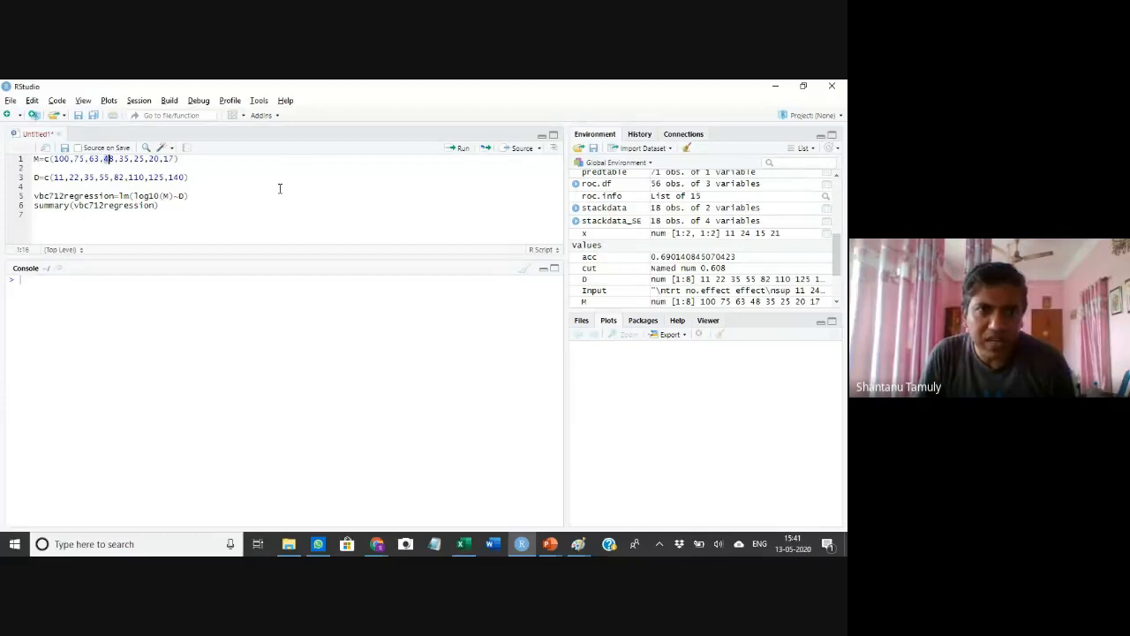
left_click(176, 159)
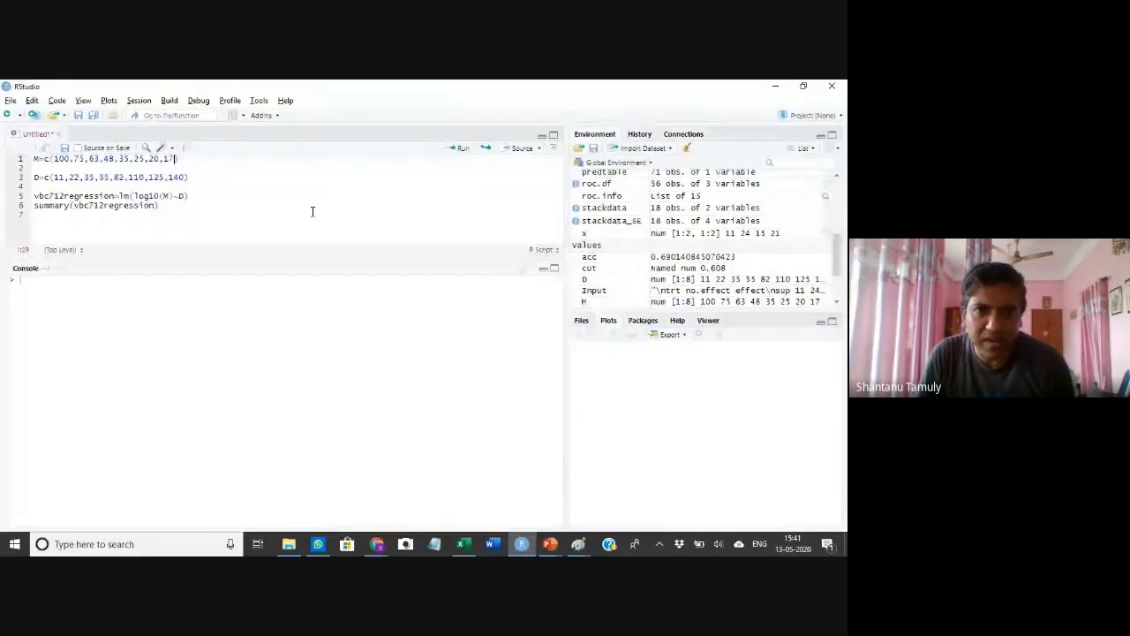
left_click(459, 151)
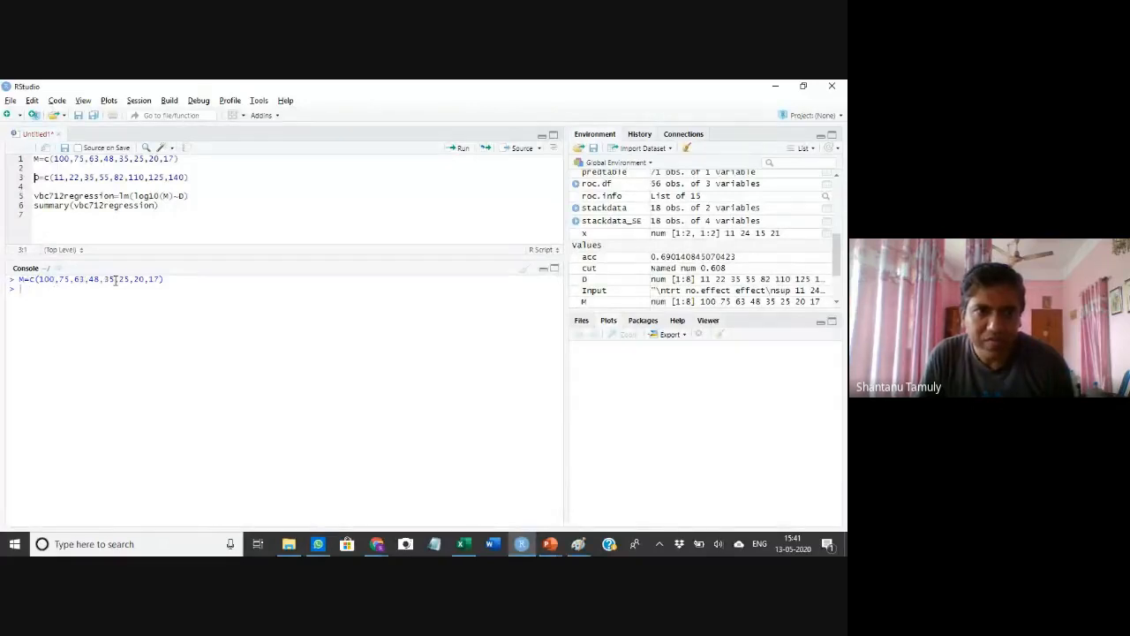
left_click(71, 177)
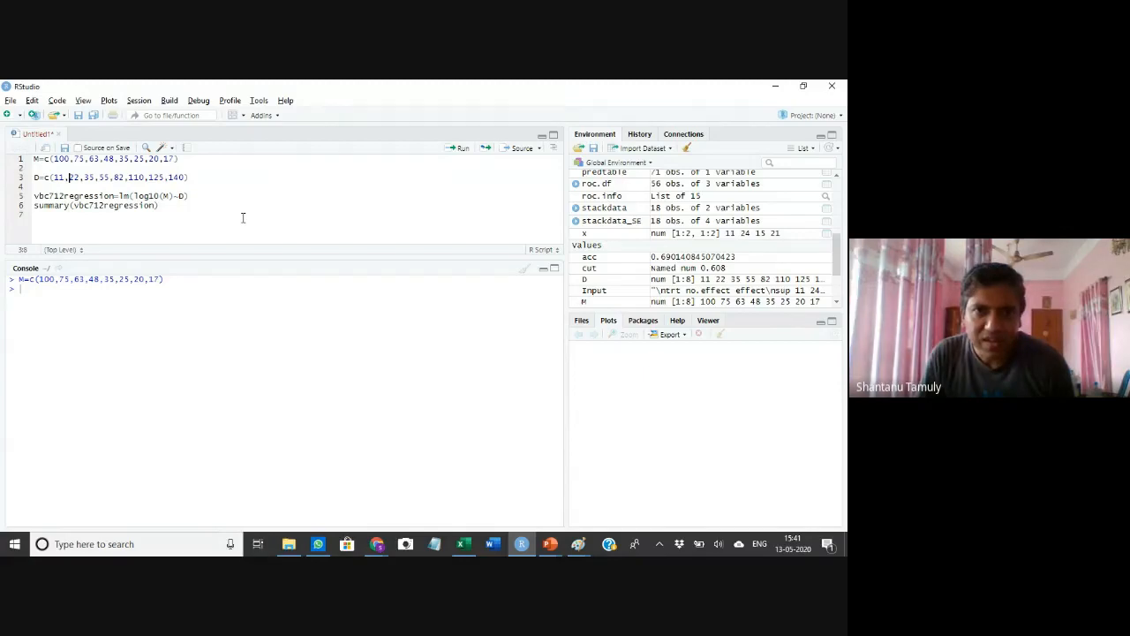
key("ctrl+Return")
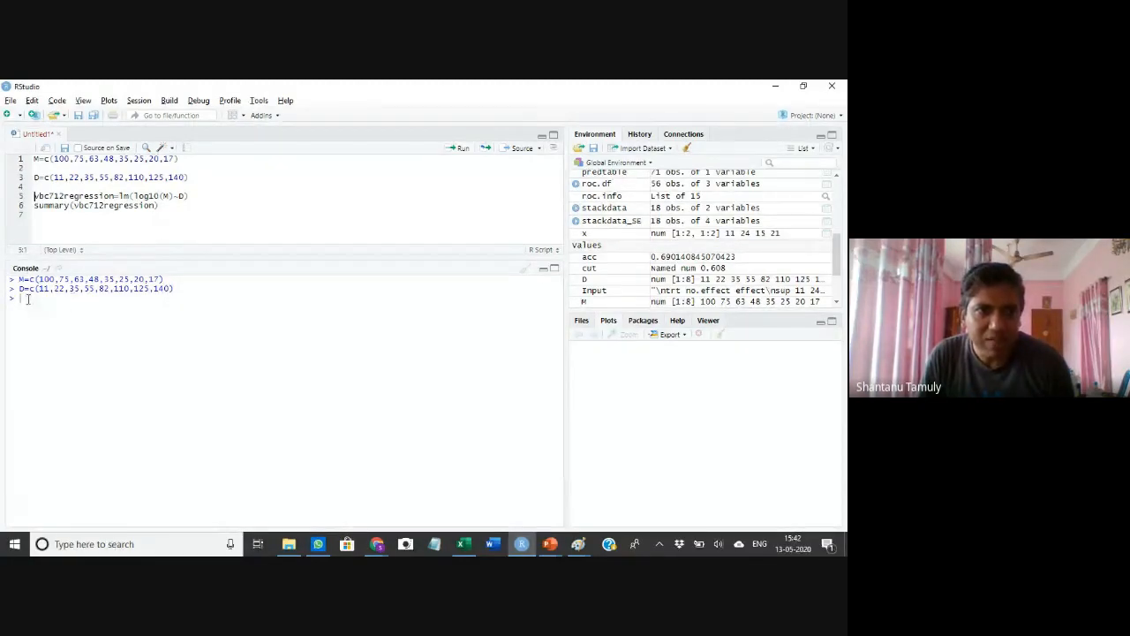
Add lines containing just M and D beneath their assignments and run each to print the vectors
left_click(33, 168)
type("M")
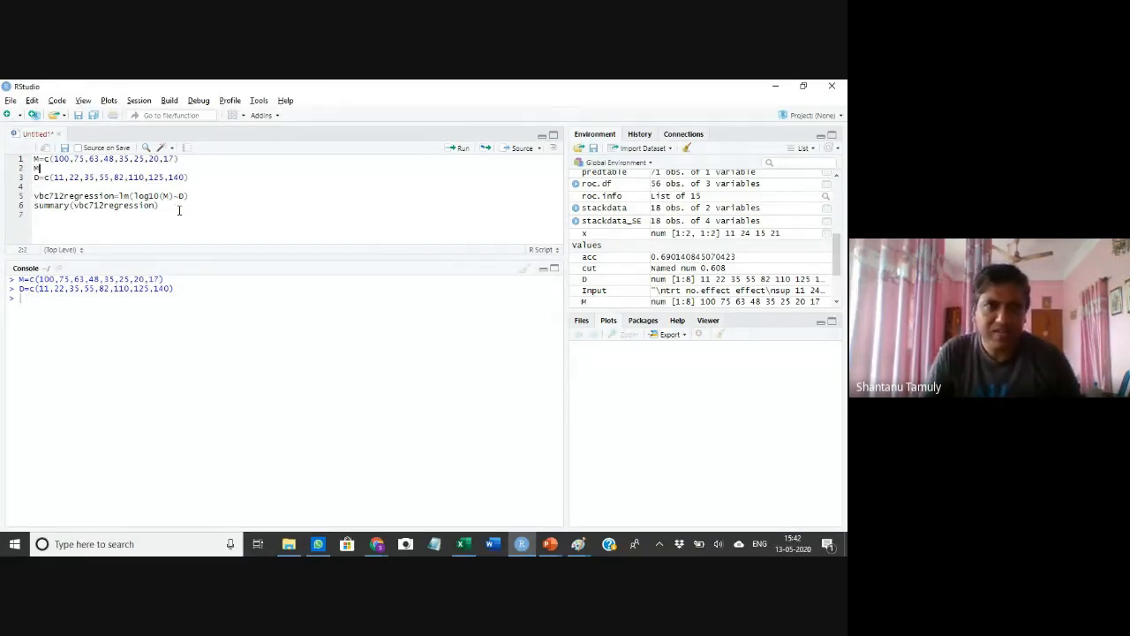
left_click(457, 148)
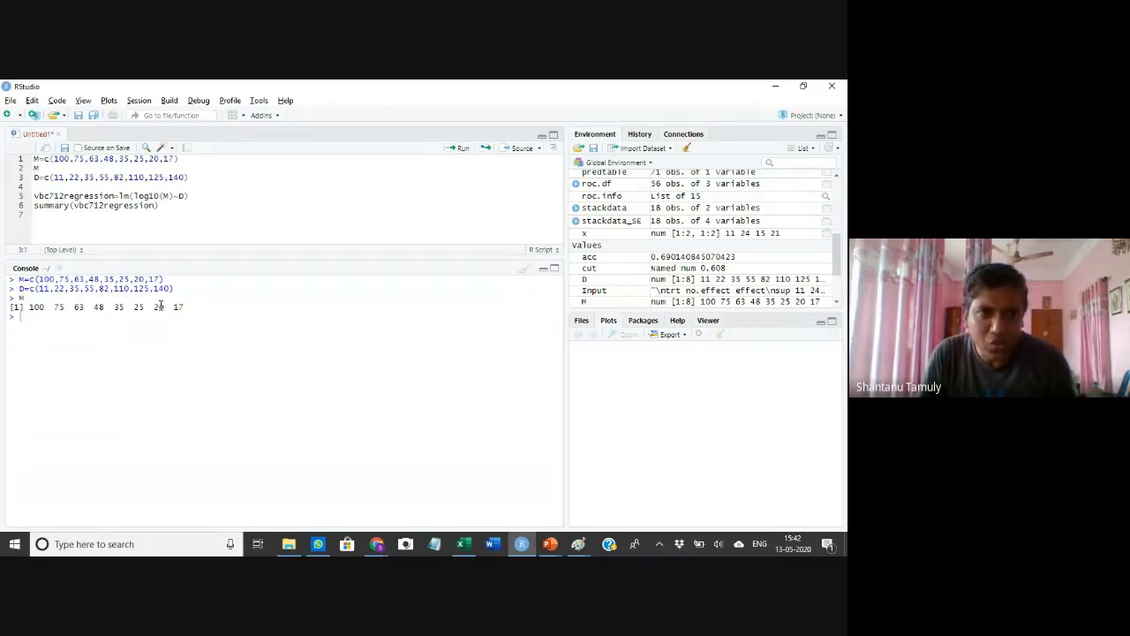
left_click(46, 190)
type("D")
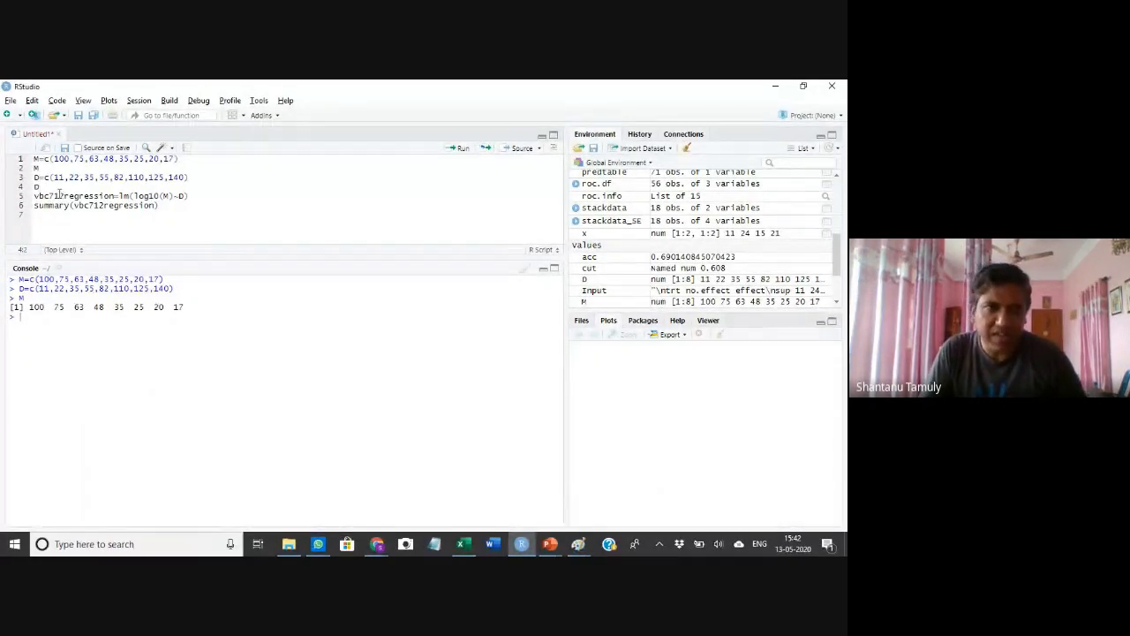
left_click(457, 148)
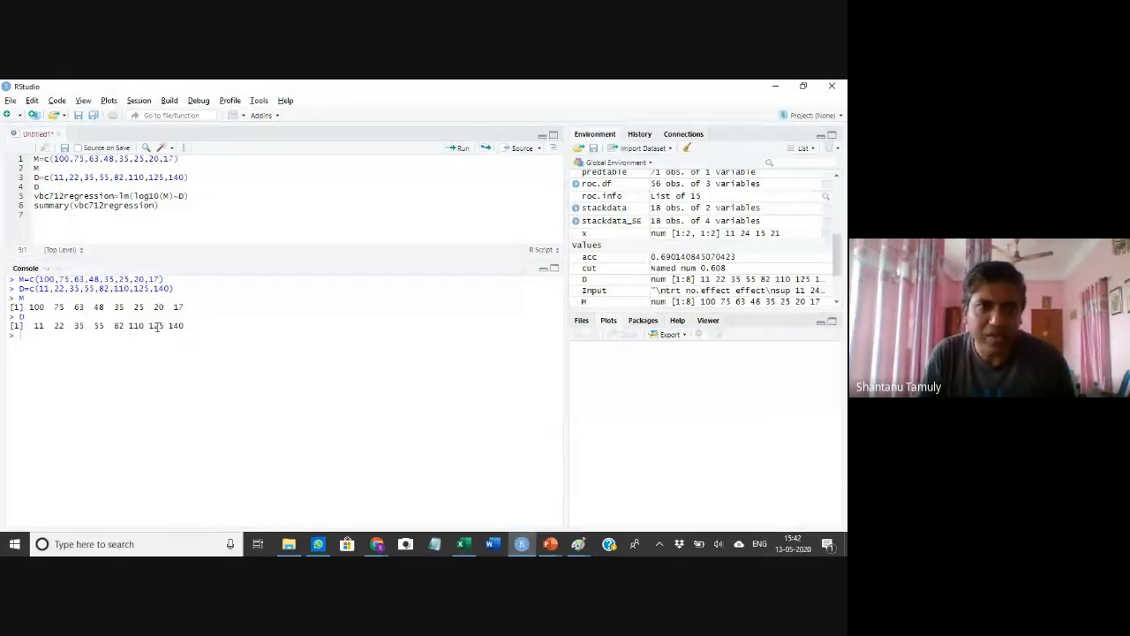
Run the vbc712regression model line and then the summary line in the console
left_click(40, 186)
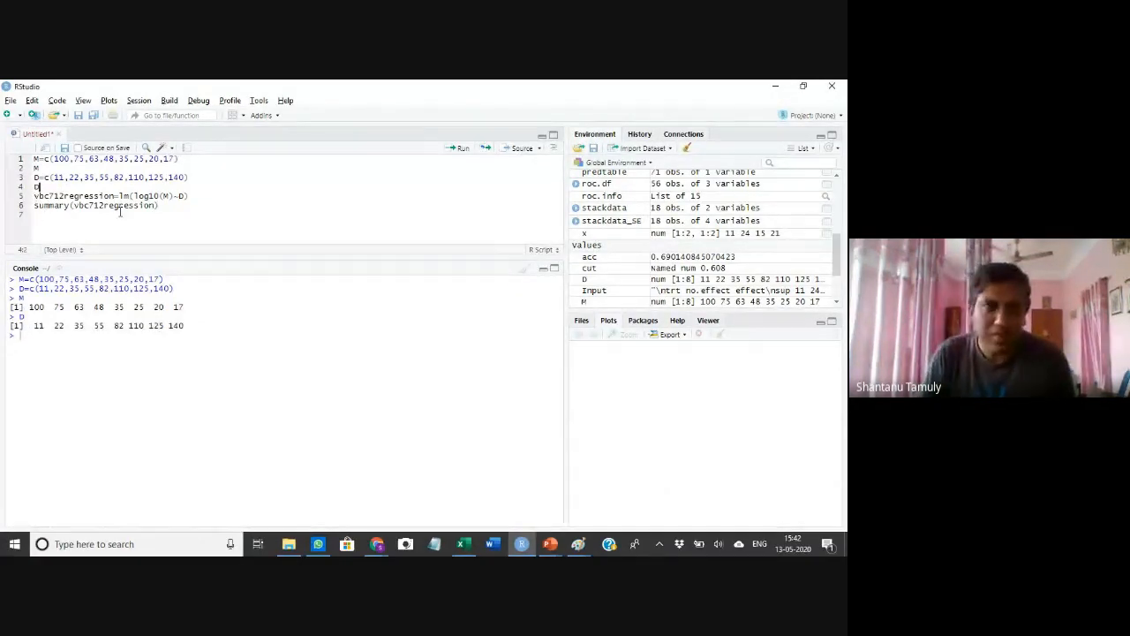
left_click(66, 196)
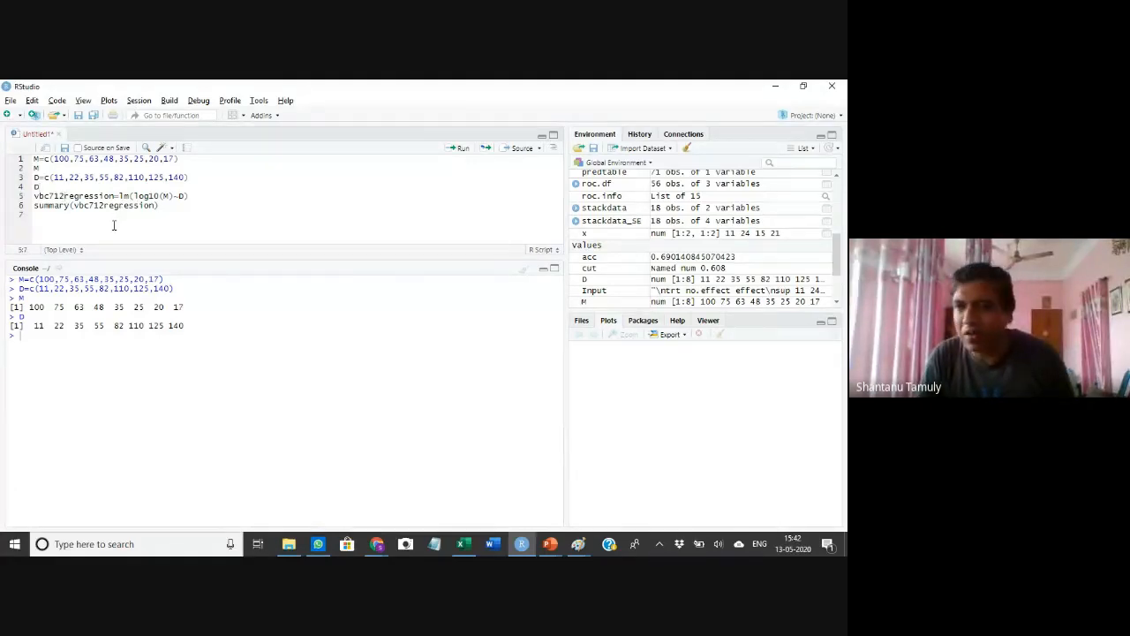
left_click(455, 150)
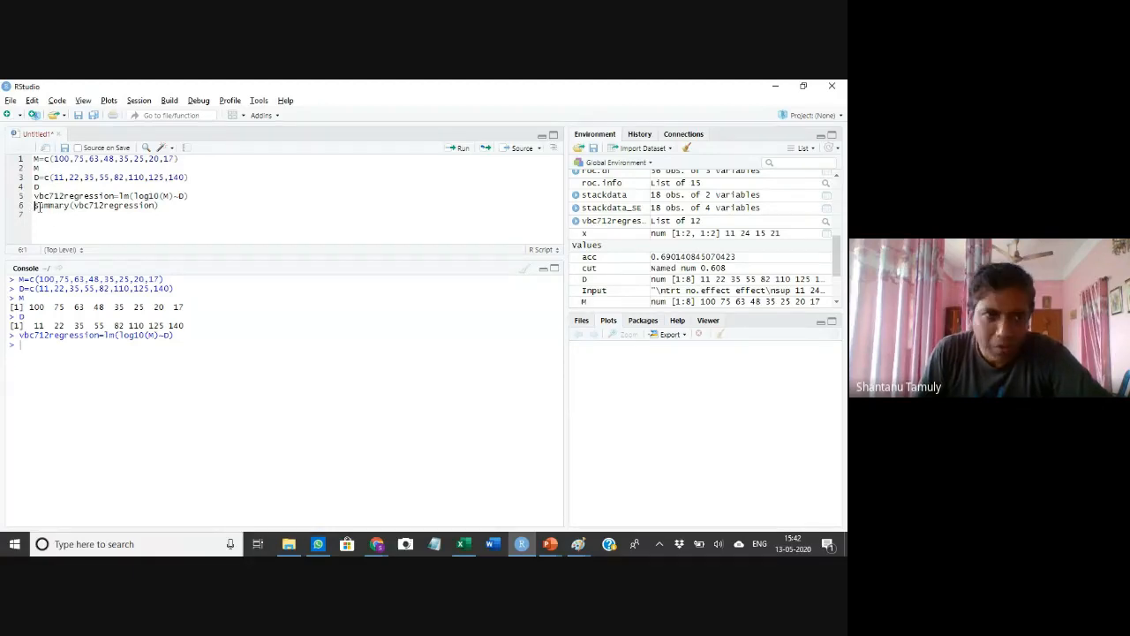
left_click(458, 148)
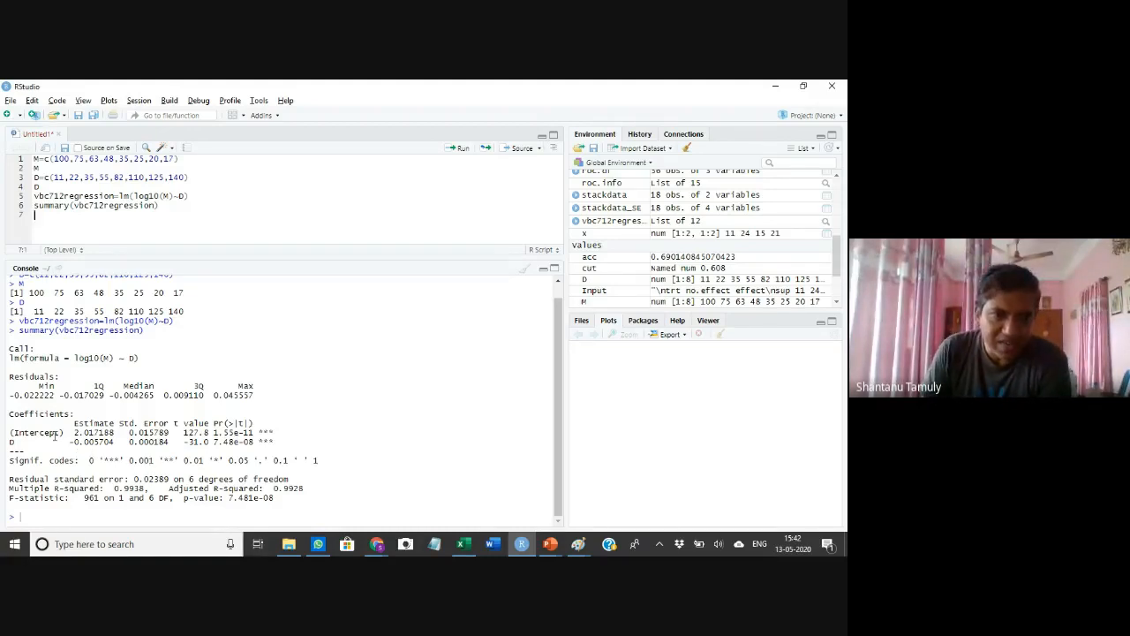
Examine the intercept and D slope estimates, their significance codes and the adjusted R-squared in the summary output
left_click_drag(75, 432, 114, 432)
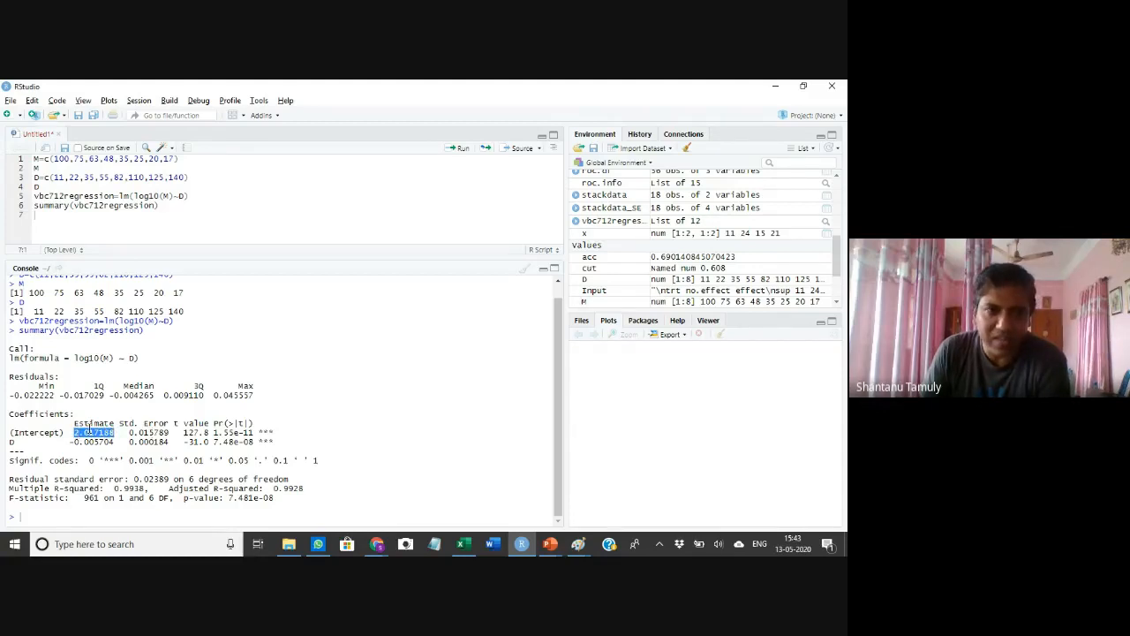
double_click(12, 441)
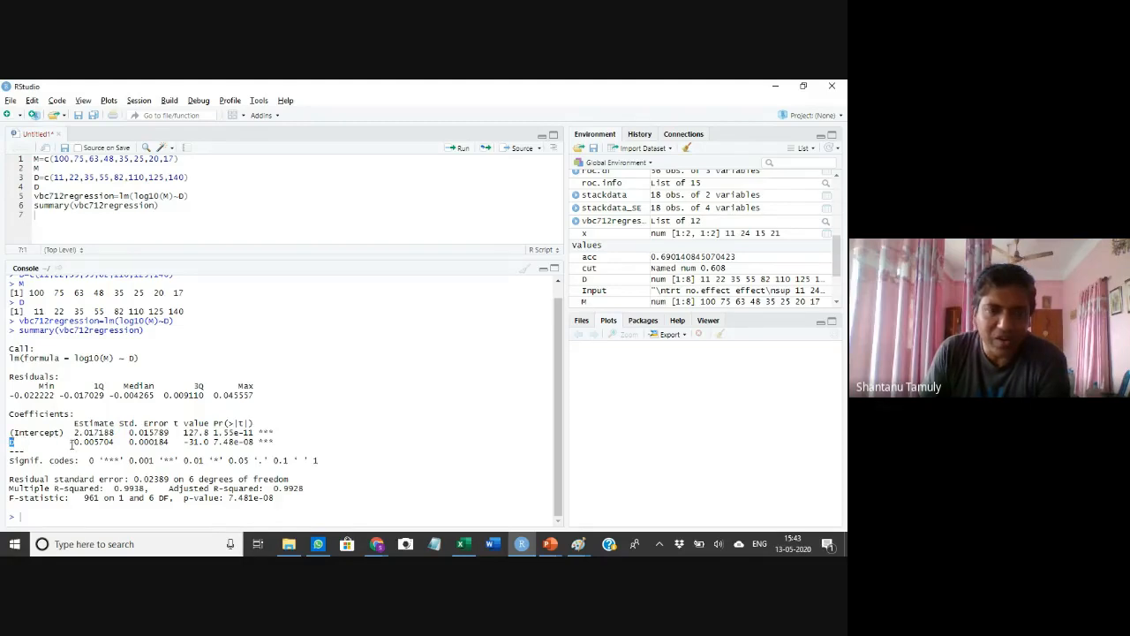
left_click(74, 432)
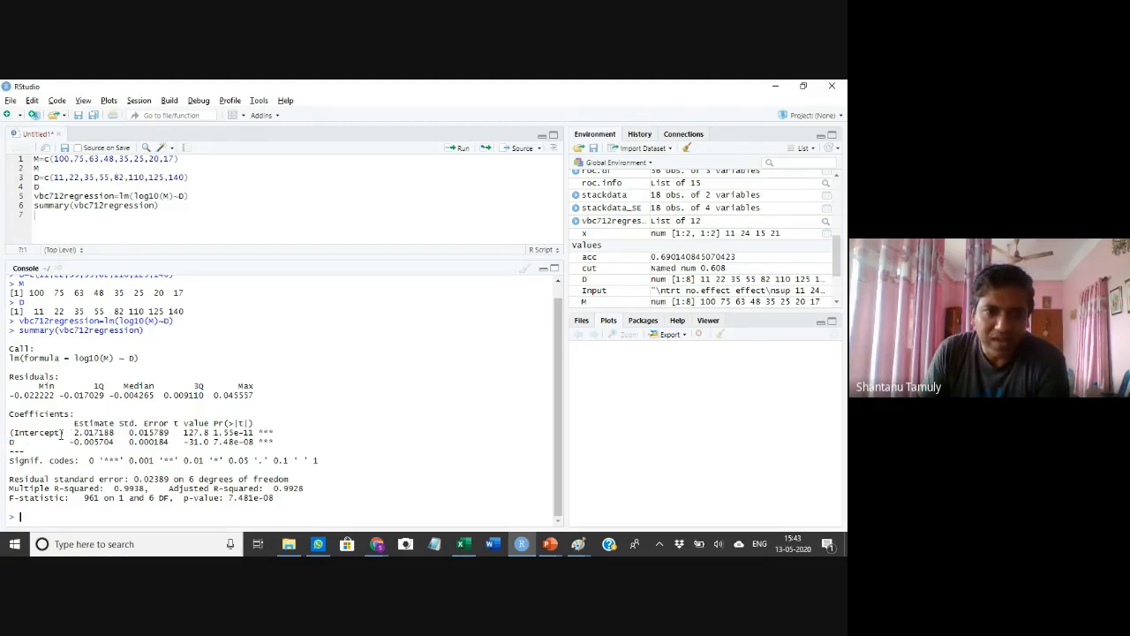
left_click_drag(75, 432, 117, 438)
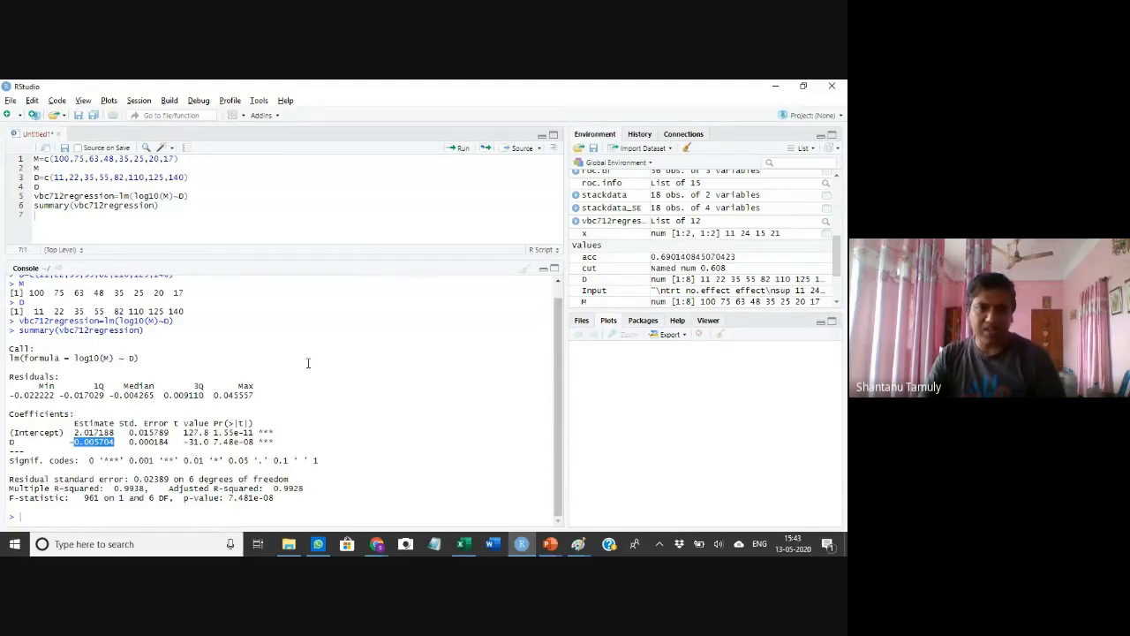
left_click(306, 412)
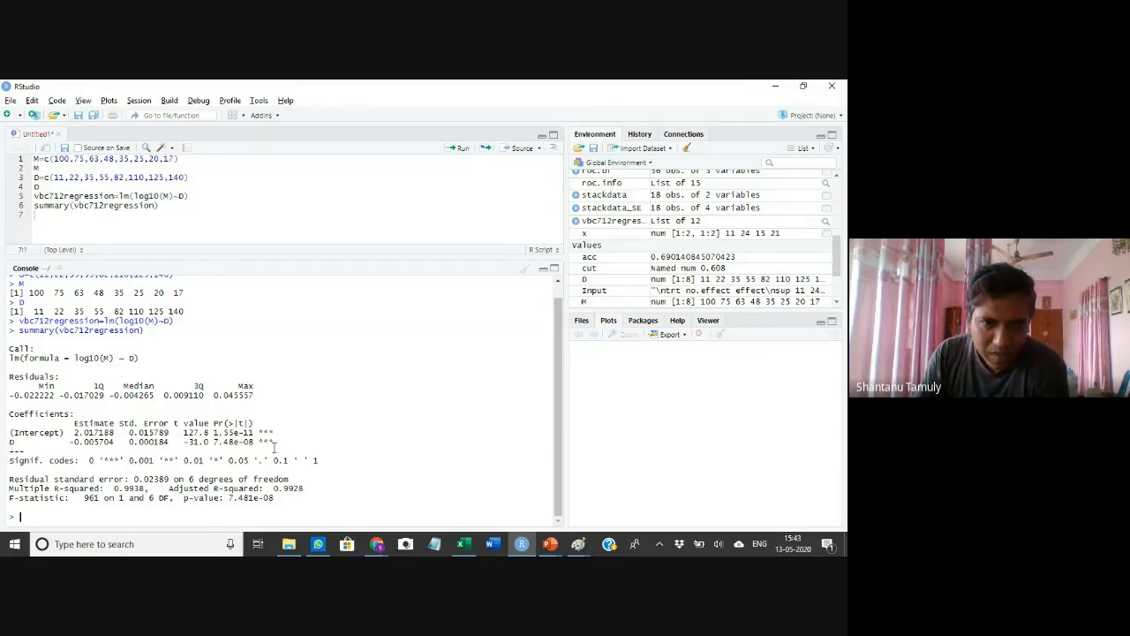
left_click_drag(259, 431, 276, 442)
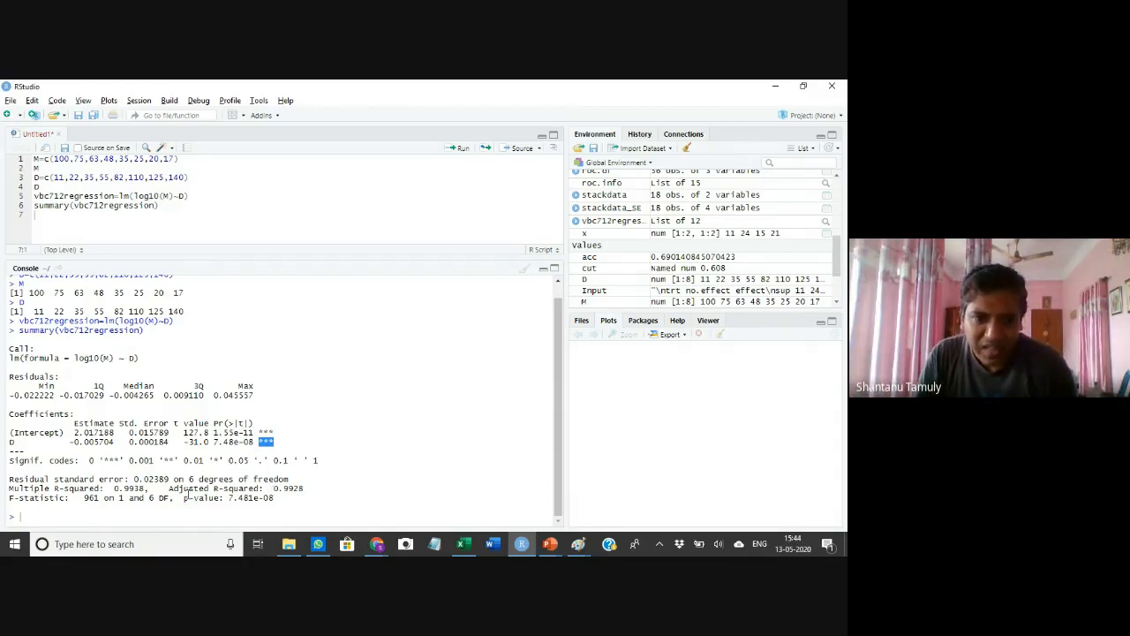
left_click_drag(273, 487, 304, 489)
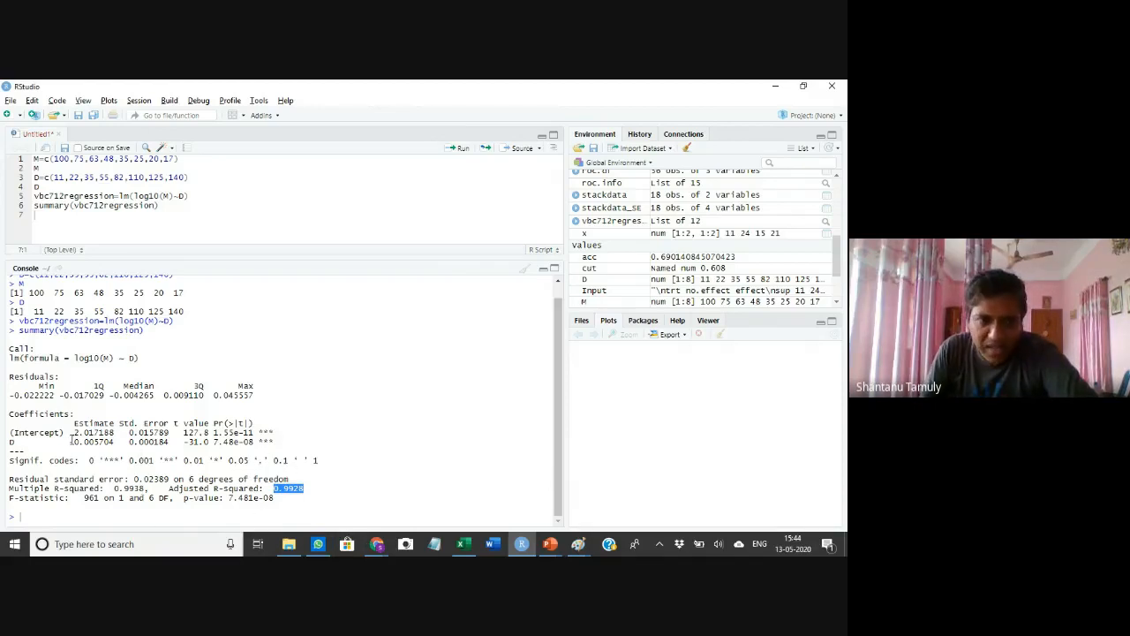
left_click_drag(73, 433, 115, 442)
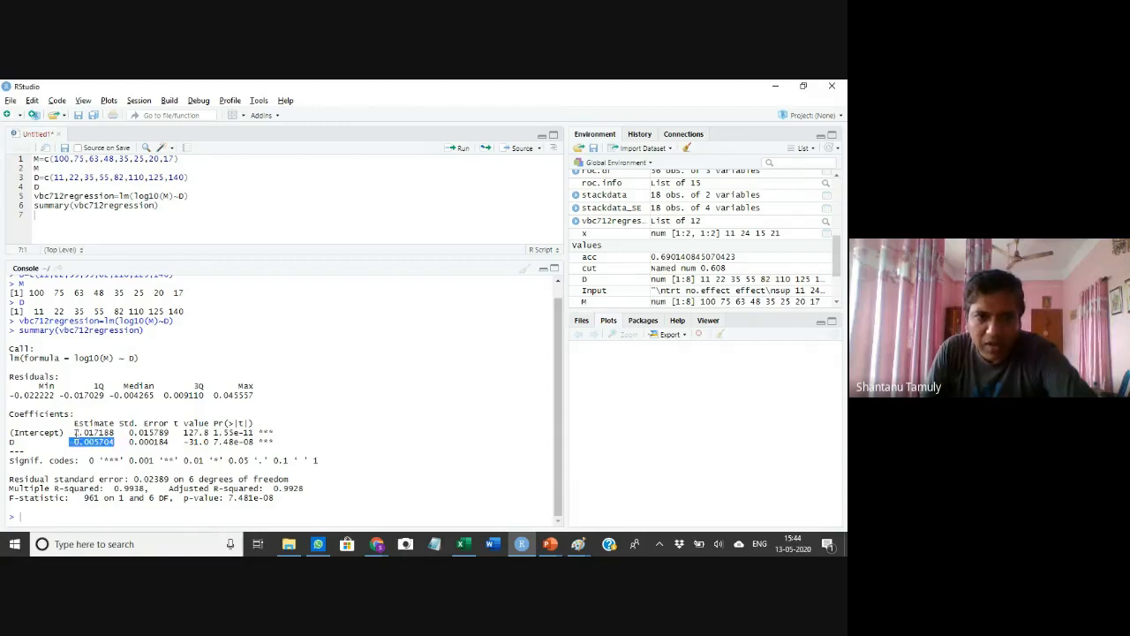
left_click_drag(74, 433, 114, 434)
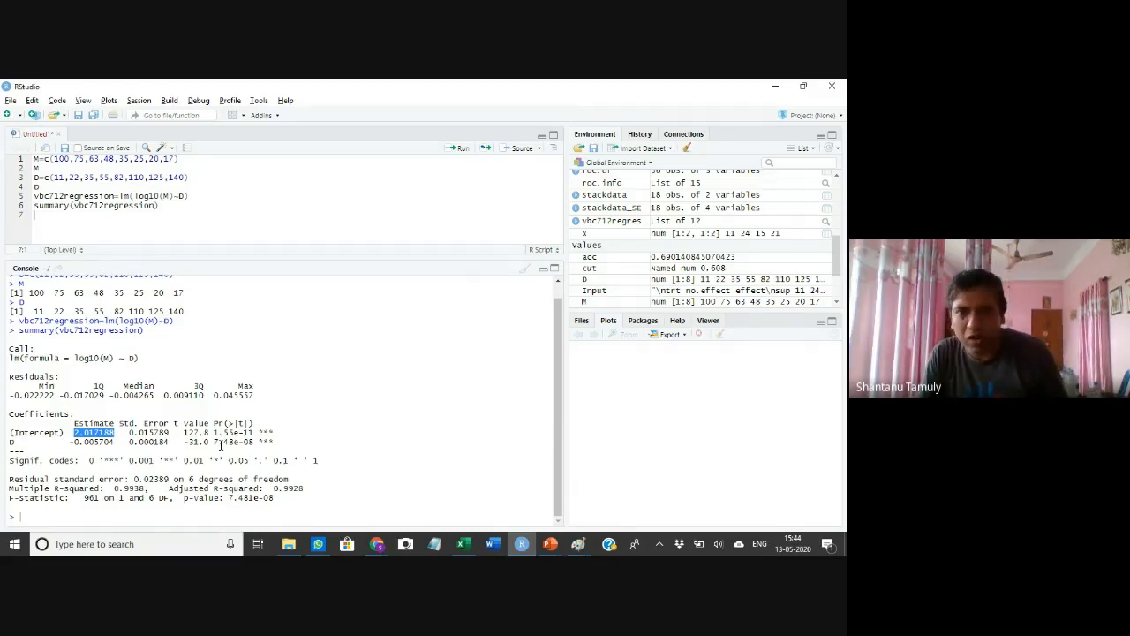
Switch to the Excel workbook to compare its log10(Mr) regression calculation, then return to RStudio
key("alt+Tab")
key("alt+Tab")
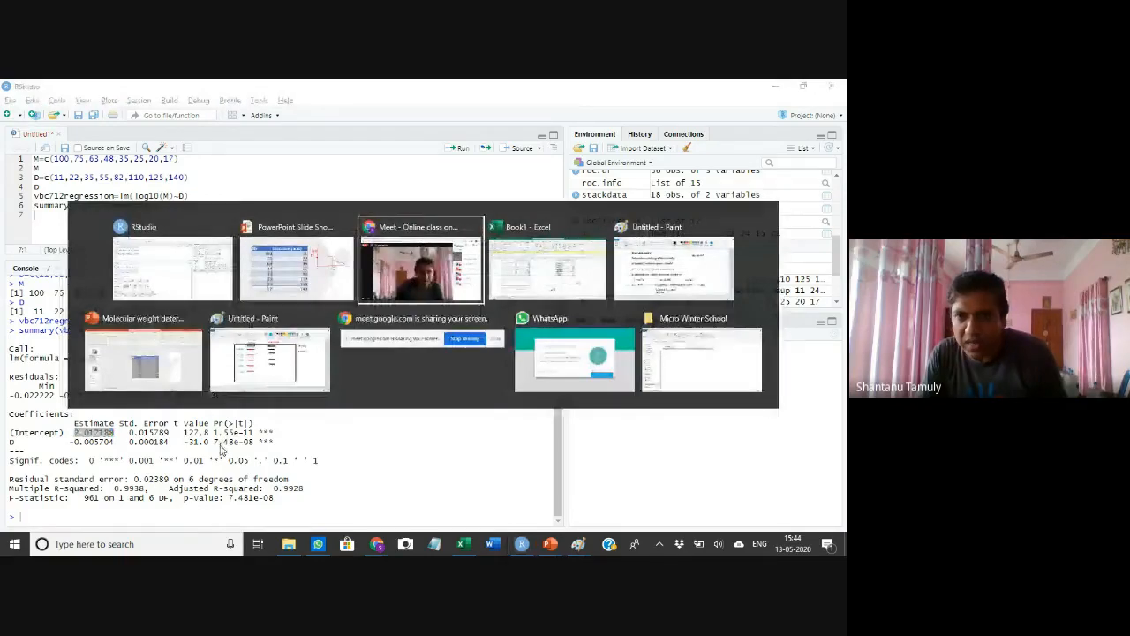
key("alt+Tab")
left_click(441, 449)
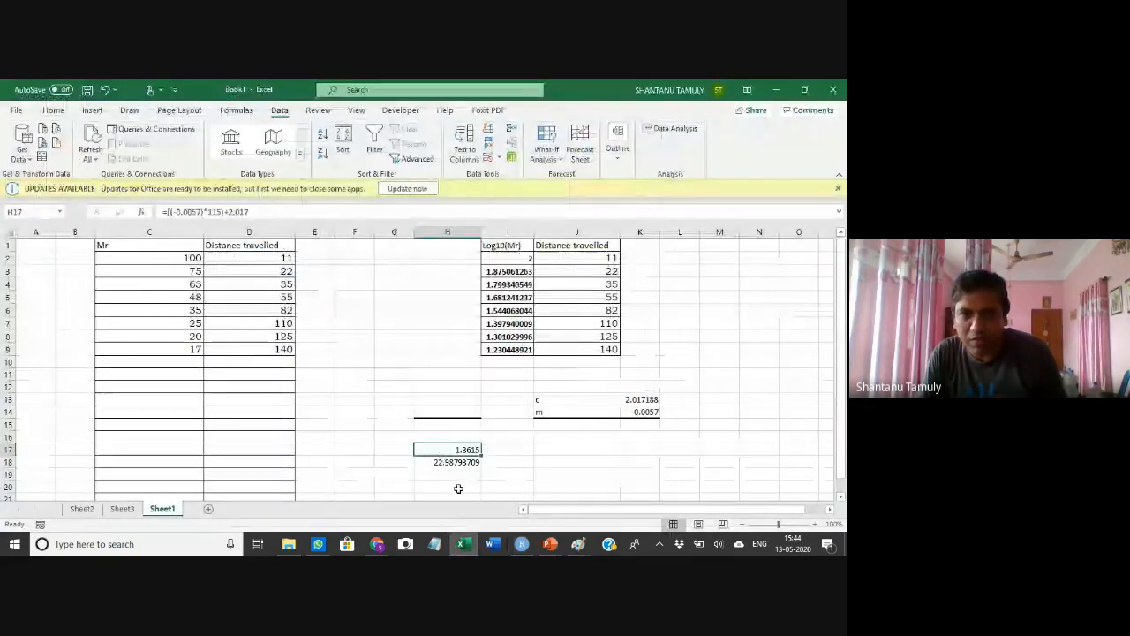
key("alt+Tab")
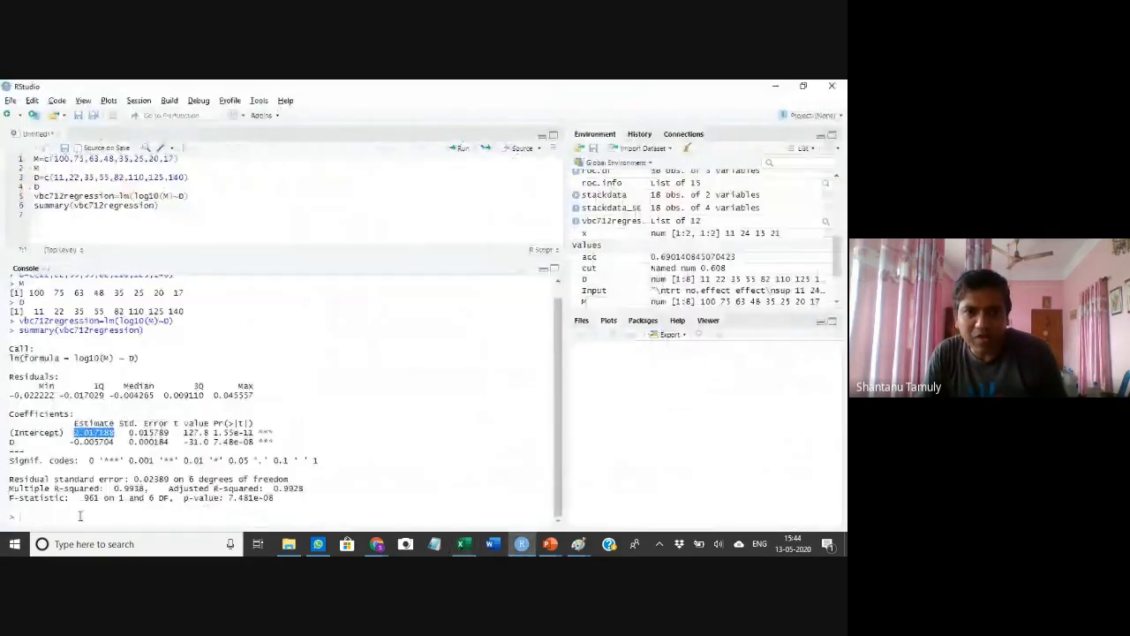
Add a script line computing 10^1.3615 beneath the summary line and run it to back-transform the estimated log10(Mr)
left_click(145, 510)
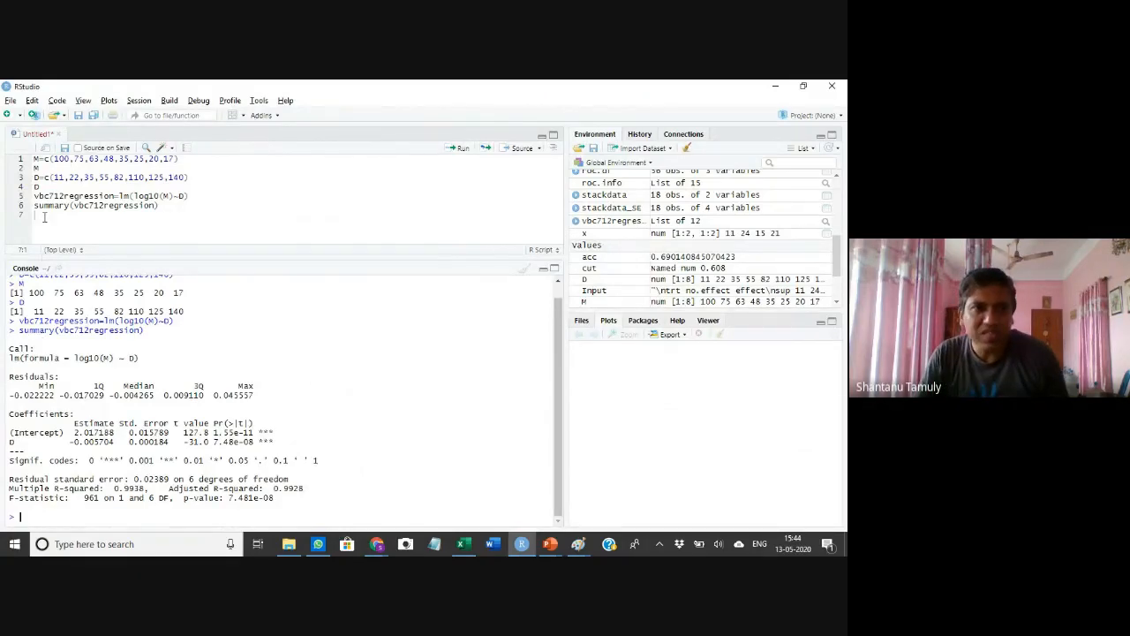
type("10")
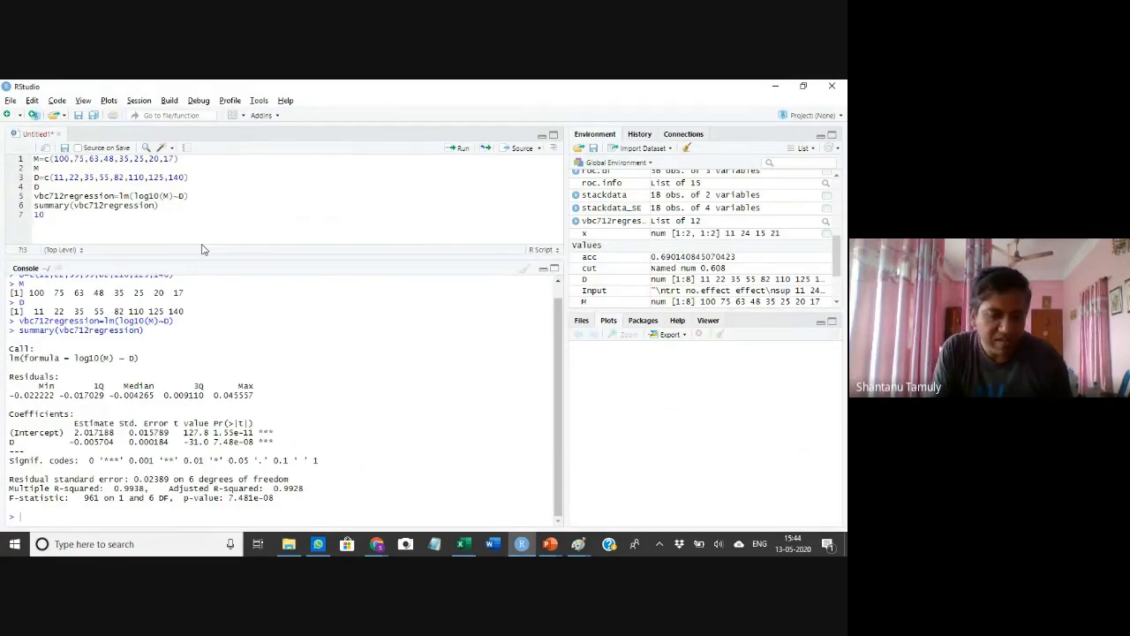
type("^")
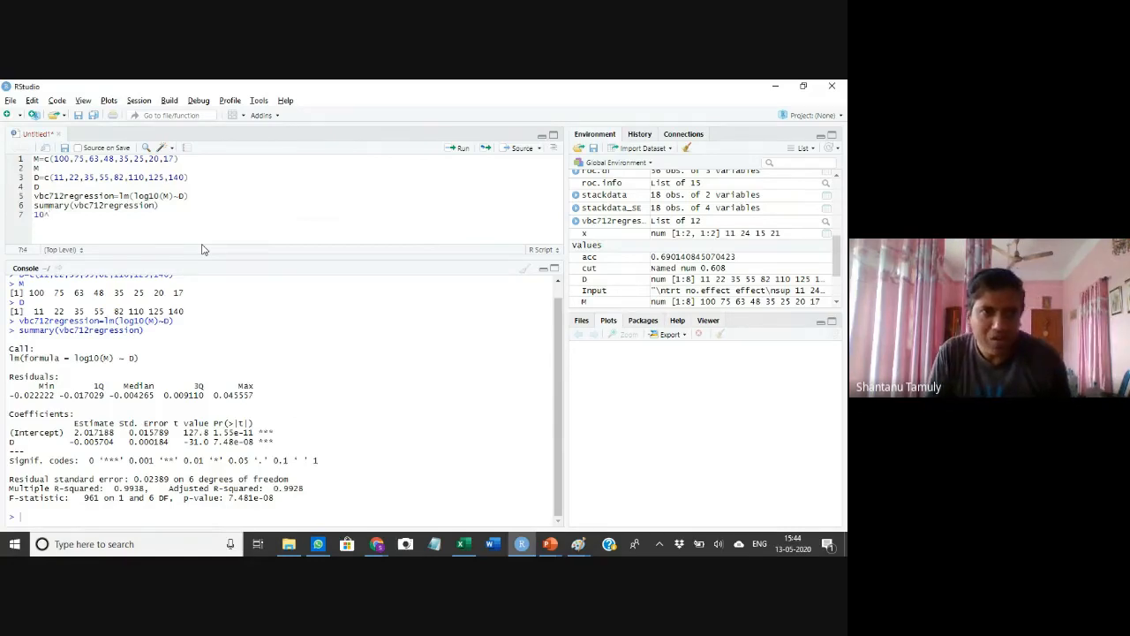
type("1.3")
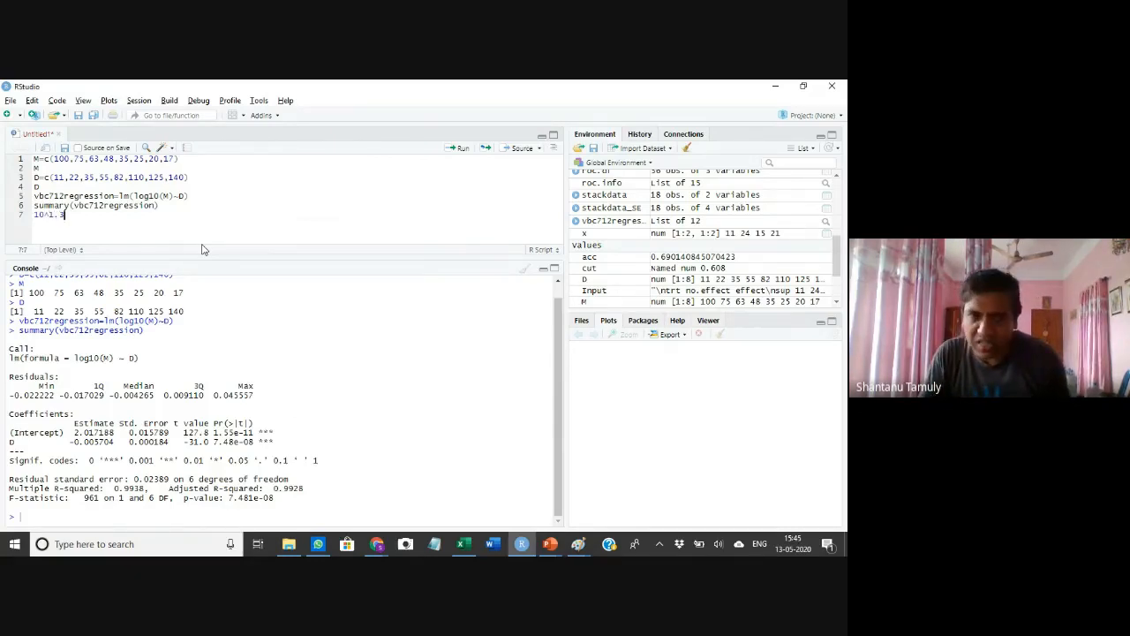
type("815")
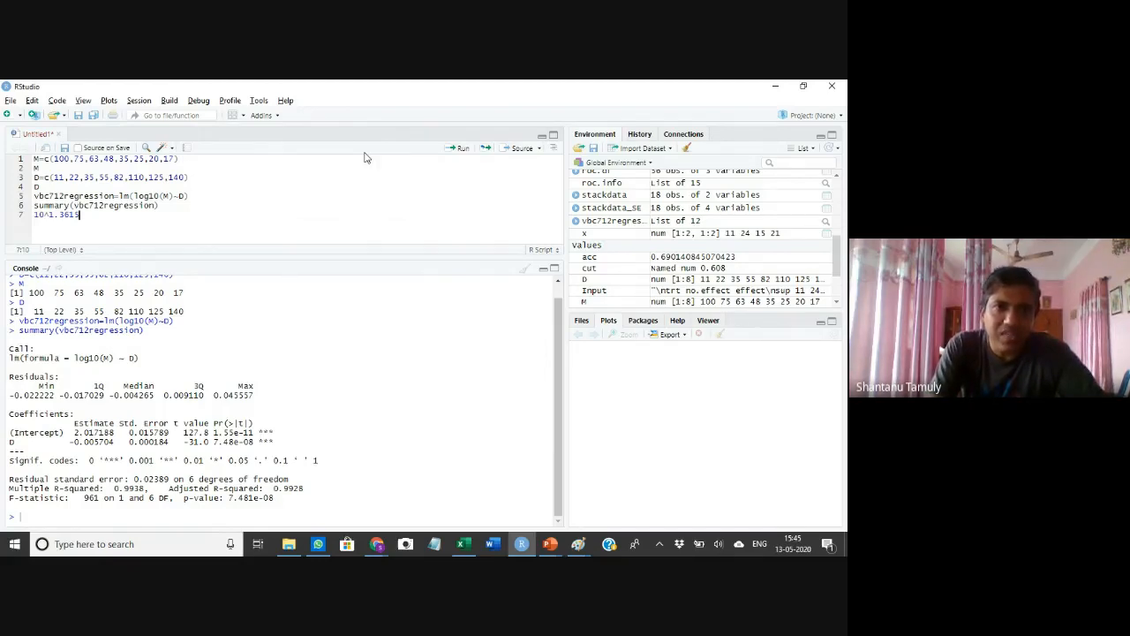
left_click(460, 151)
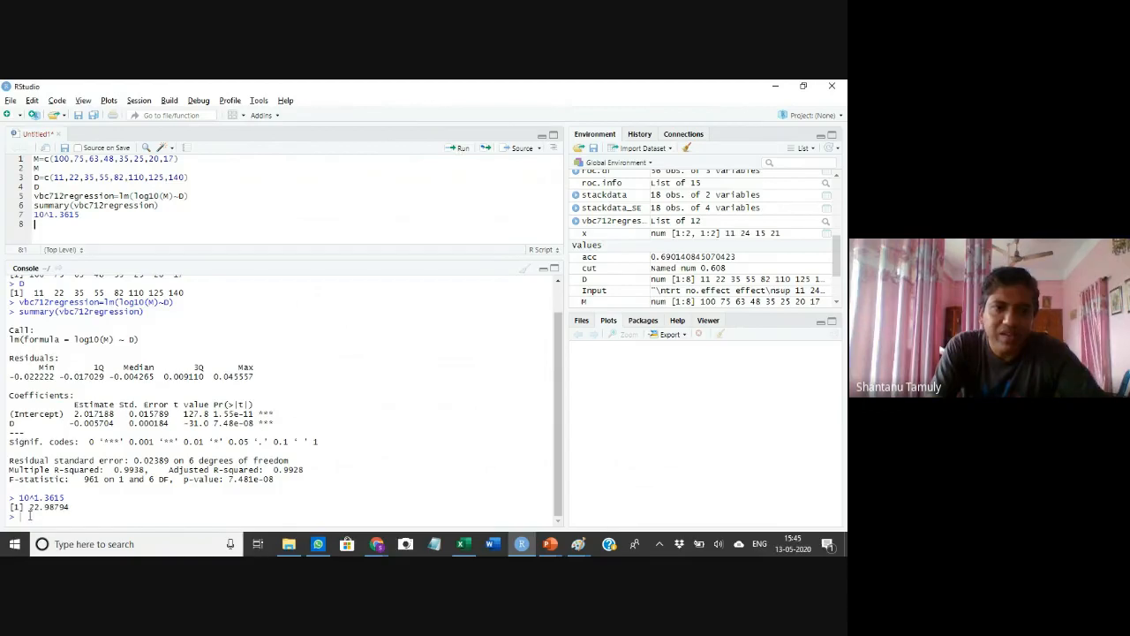
Highlight the computed Mr result in the console and scroll back through the regression output
left_click_drag(30, 508, 70, 507)
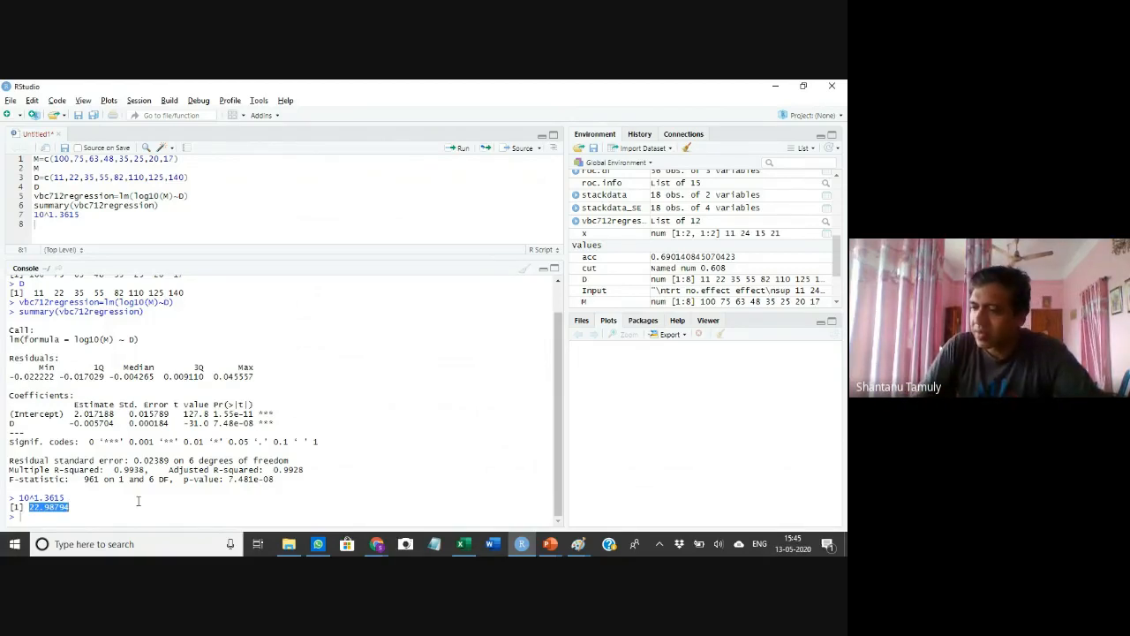
left_click(78, 509)
left_click_drag(30, 508, 73, 509)
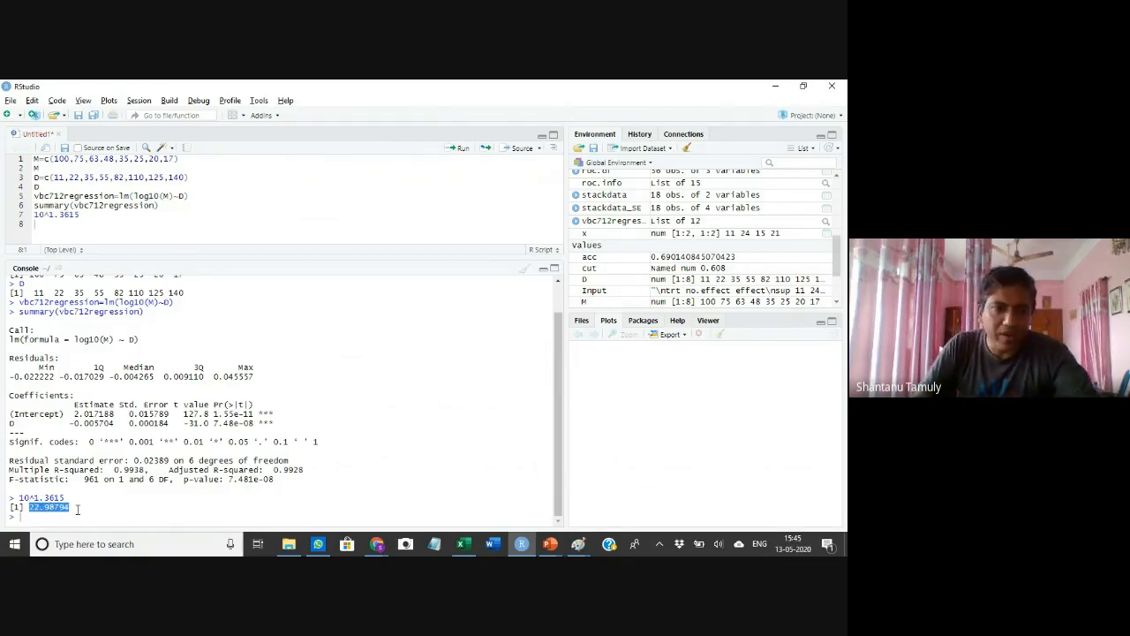
scroll(276, 474, "up", 1)
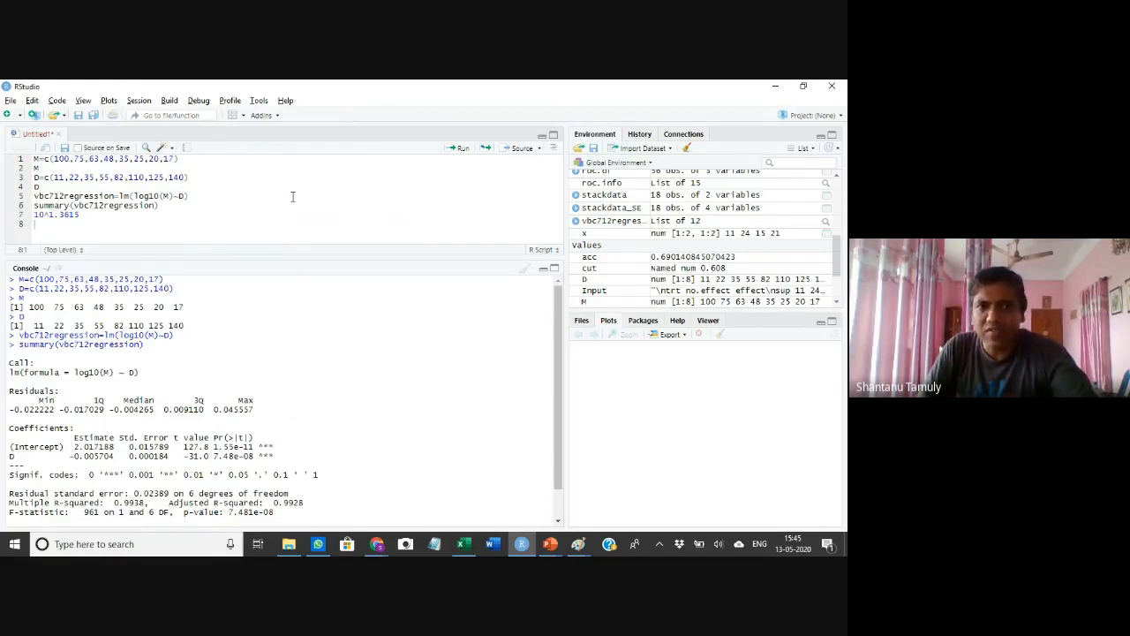
Switch to the Google Meet call in Chrome and open the call's more options menu
mouse_move(375, 540)
left_click(359, 521)
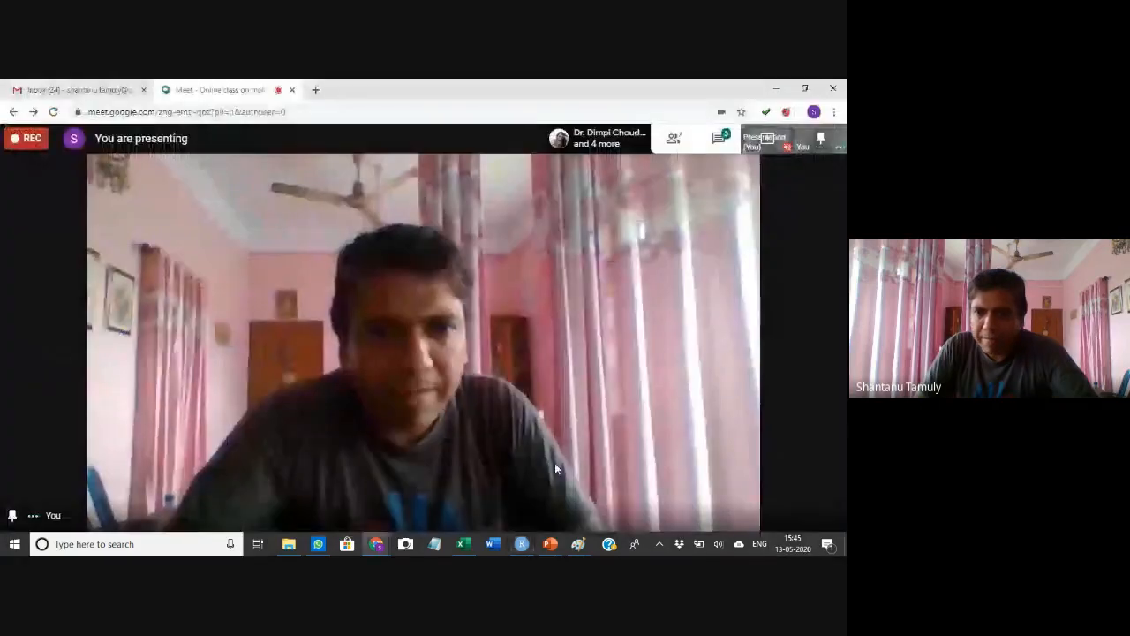
left_click(830, 506)
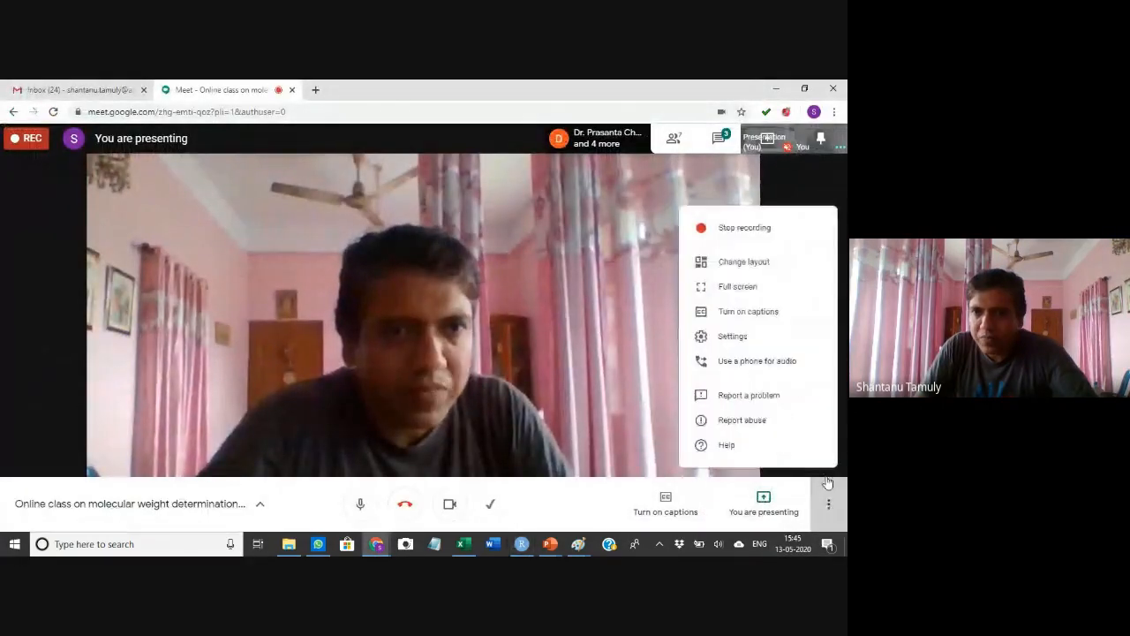